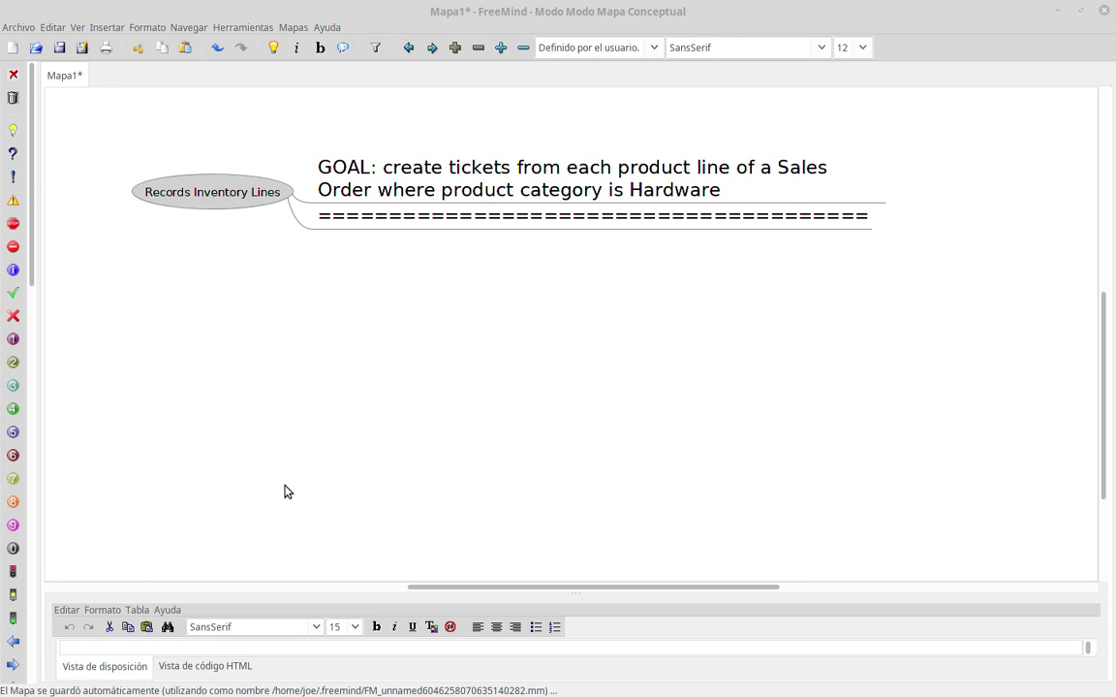
Step: Paste "How do we loop over the inventory lines of a Sales Order?" under the root node and move it beneath the separator line
{"action": "left_click", "coordinate": [224, 196]}
{"action": "key", "text": "ctrl+v"}
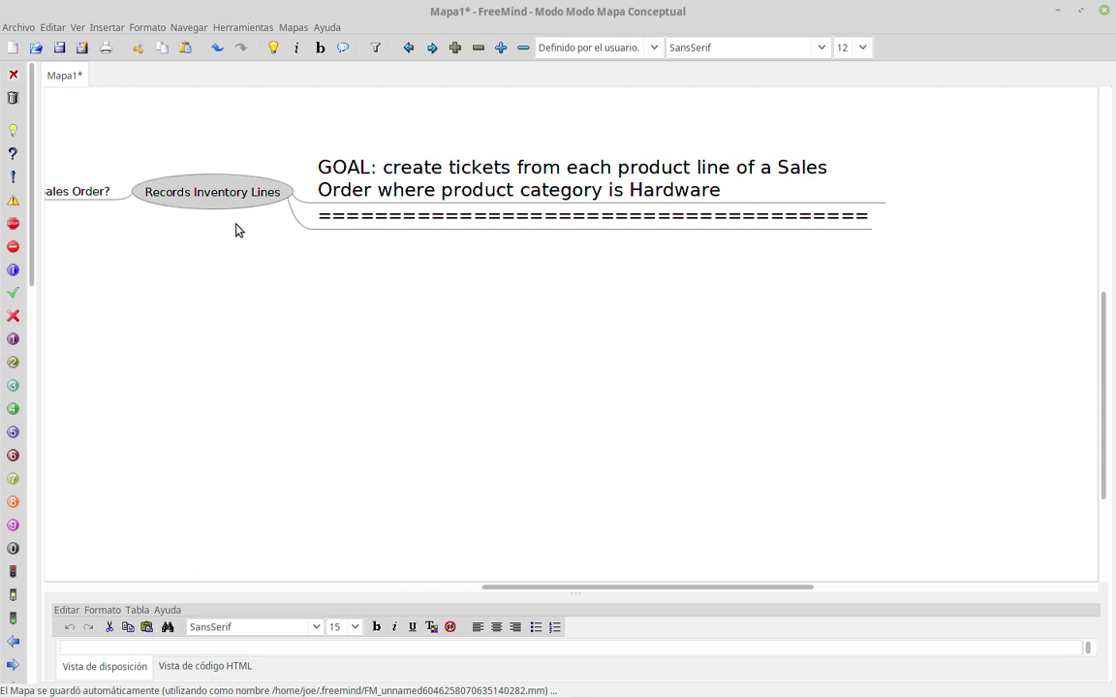
{"action": "left_click", "coordinate": [61, 194]}
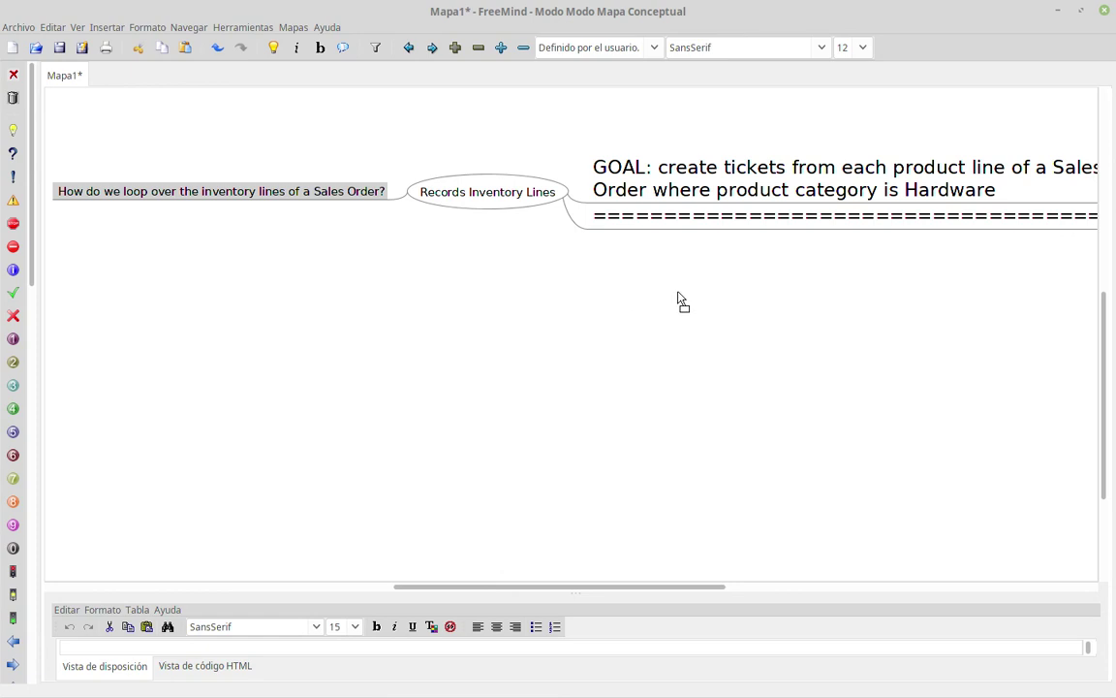
{"action": "left_click_drag", "start_coordinate": [184, 195], "coordinate": [536, 199]}
{"action": "left_click_drag", "start_coordinate": [647, 345], "coordinate": [662, 323]}
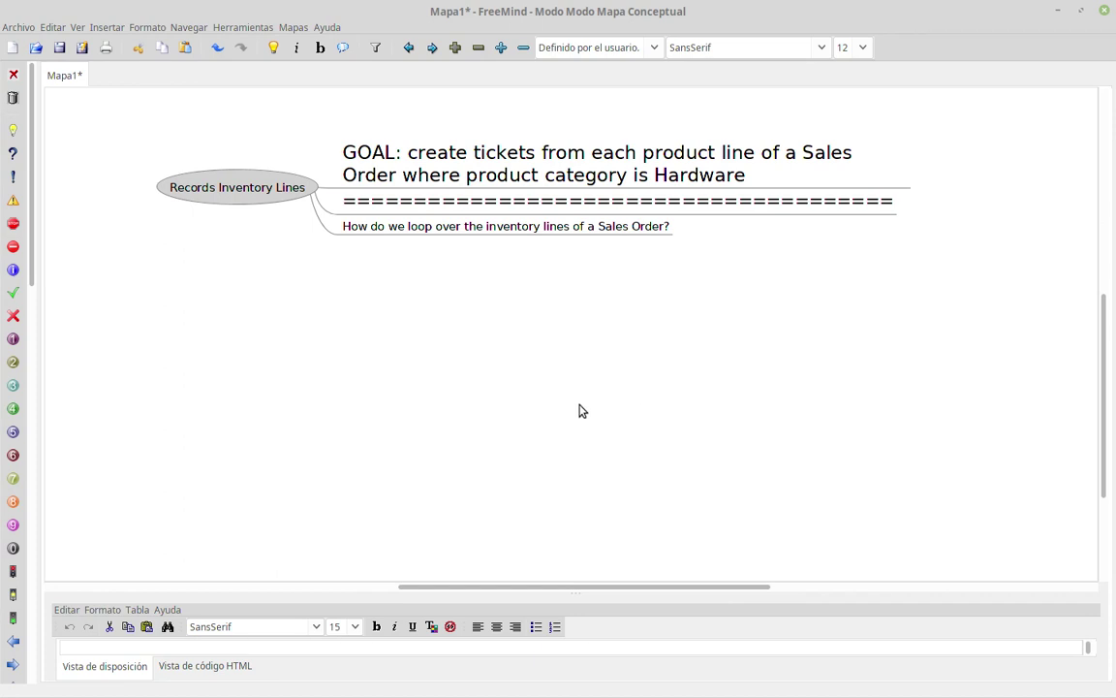
Step: Set the font size of the "How do we loop over the inventory lines of a Sales Order?" node to 16
{"action": "left_click", "coordinate": [407, 226]}
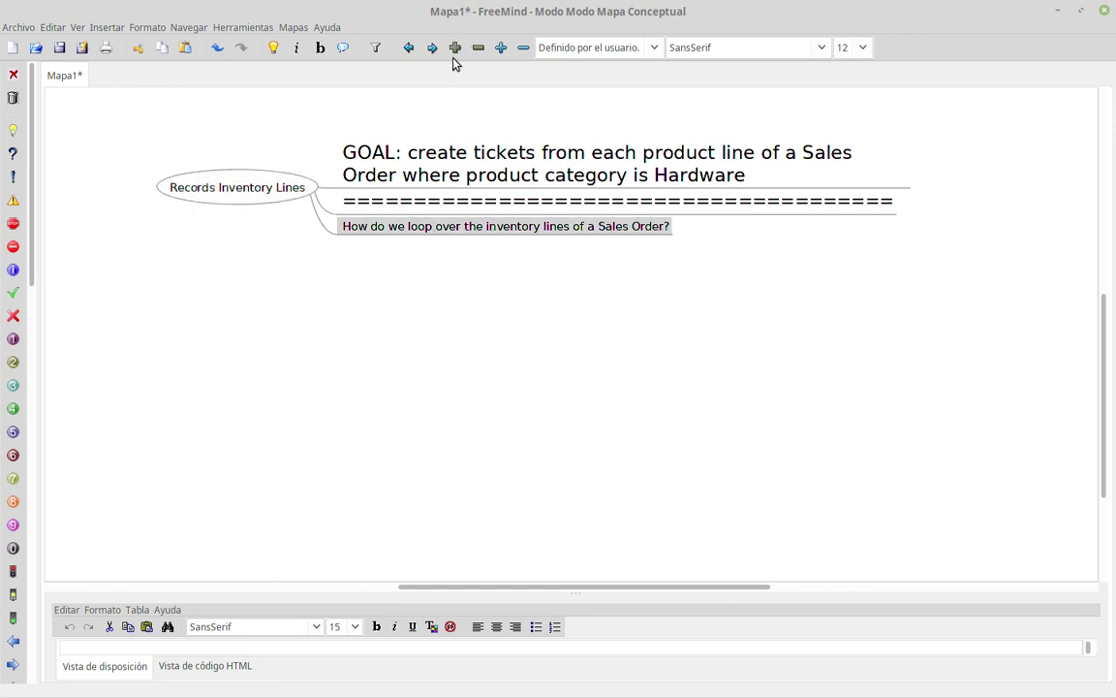
{"action": "left_click", "coordinate": [861, 47]}
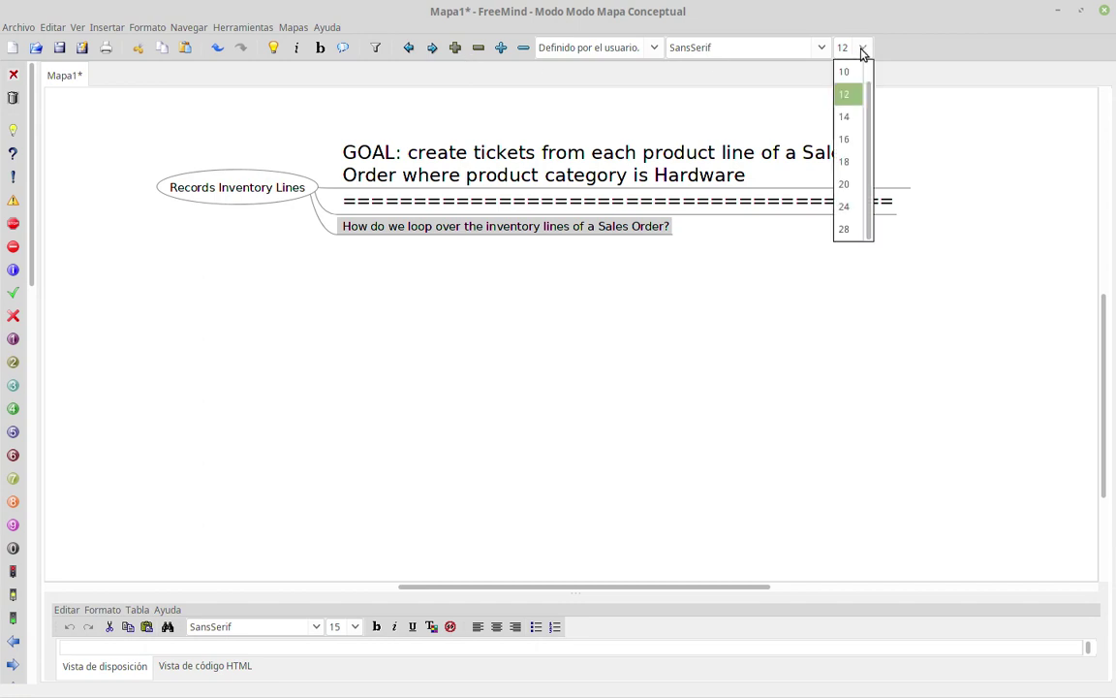
{"action": "left_click", "coordinate": [849, 138]}
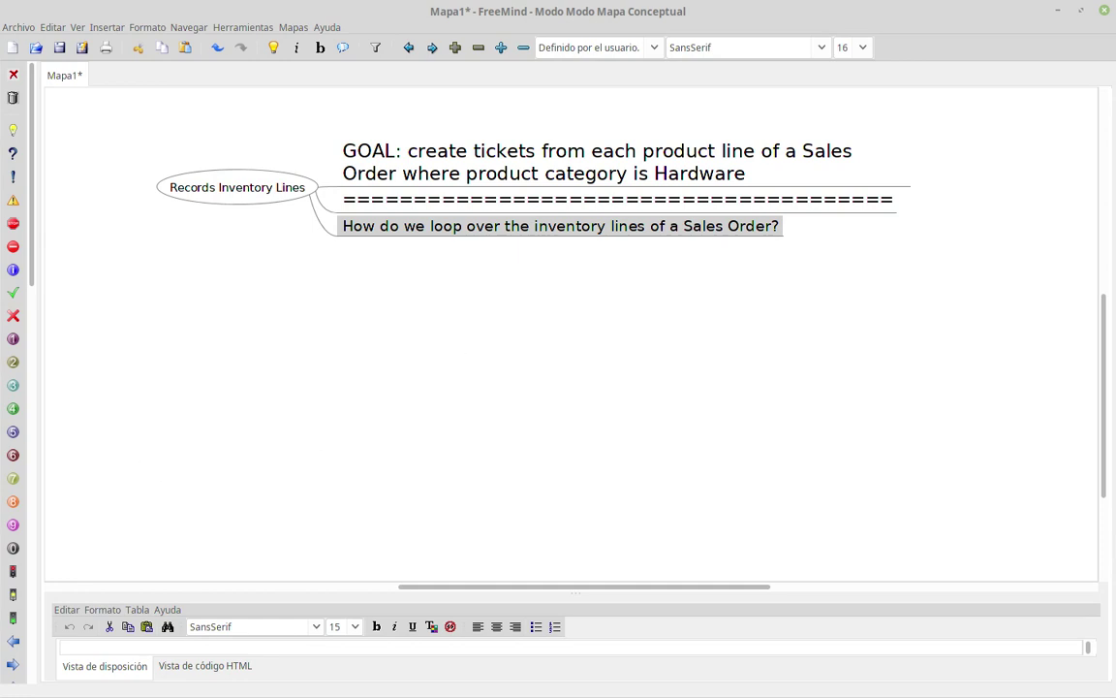
Step: Switch to the browser and open the coreBOS blog at blog.corebos.org/en in a new tab
{"action": "key", "text": "alt+Tab"}
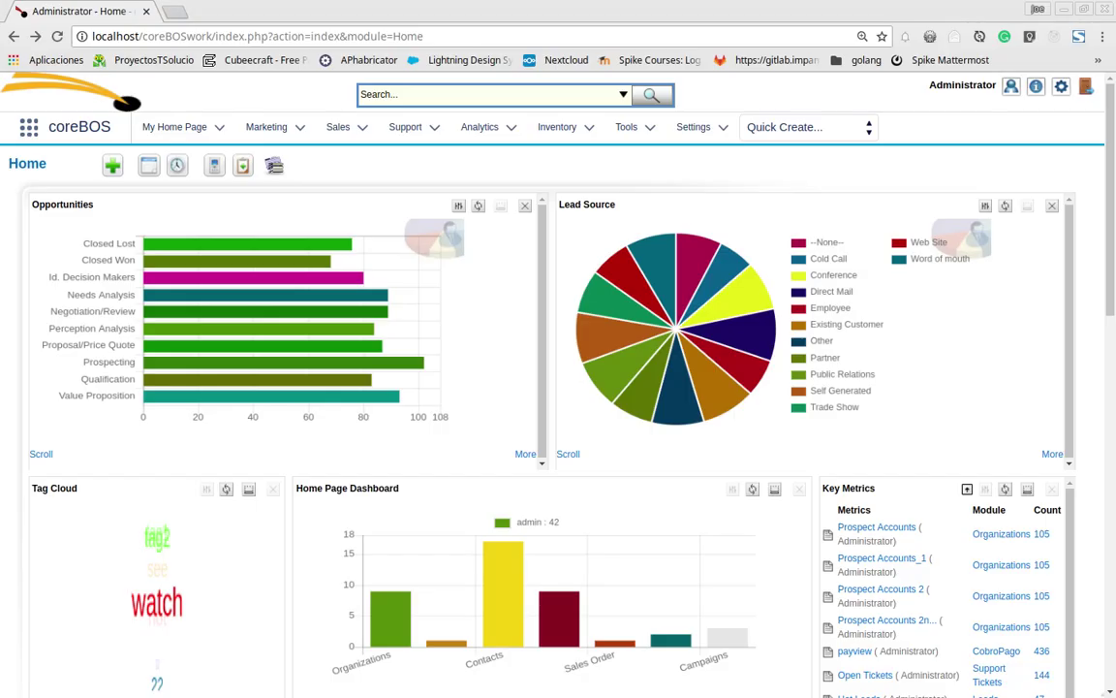
{"action": "left_click", "coordinate": [176, 12]}
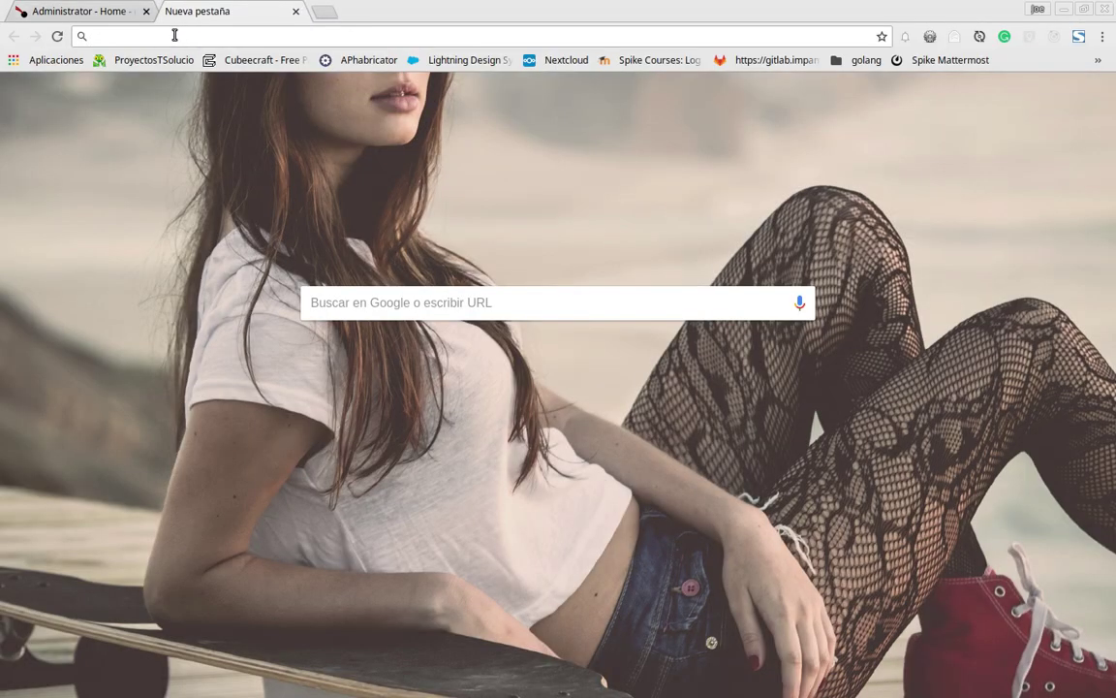
{"action": "type", "text": "blog"}
{"action": "key", "text": "Return"}
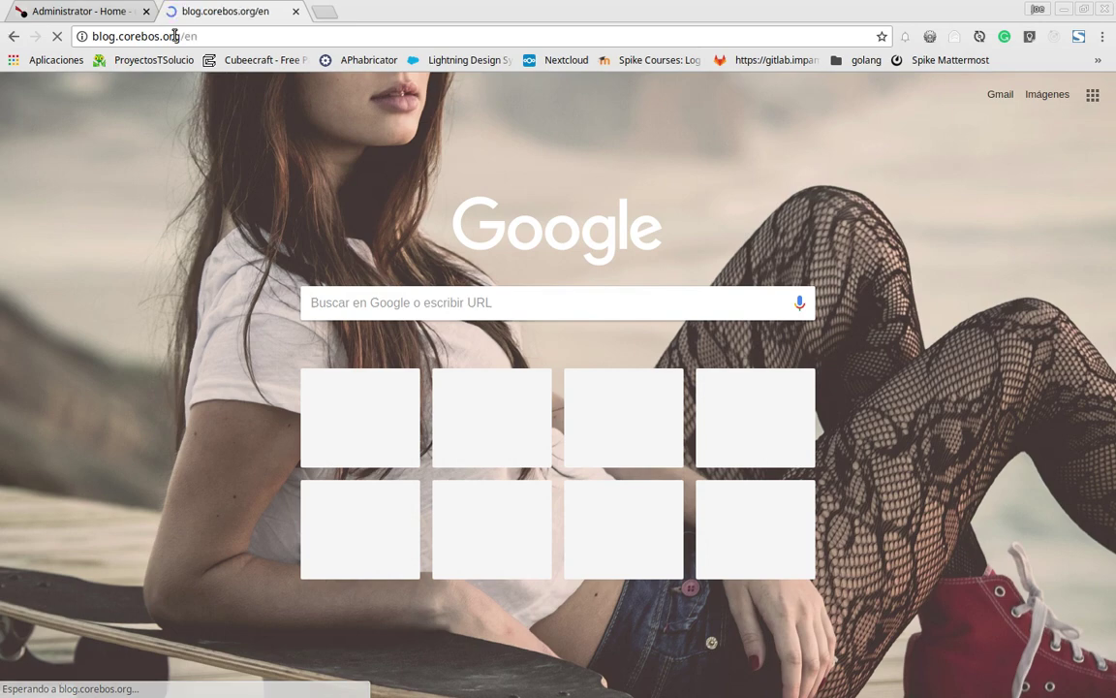
Step: Search the blog for "inventory details" and open the Inventory Details Module article
{"action": "scroll", "coordinate": [688, 300], "scroll_direction": "down", "scroll_amount": 5}
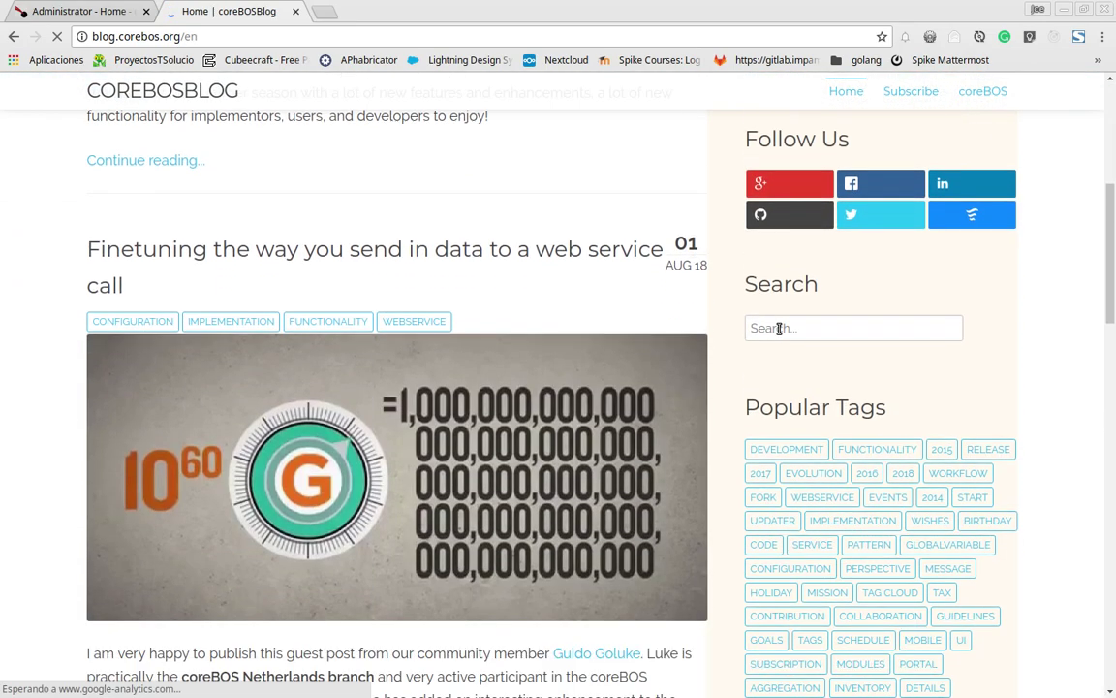
{"action": "left_click", "coordinate": [779, 329]}
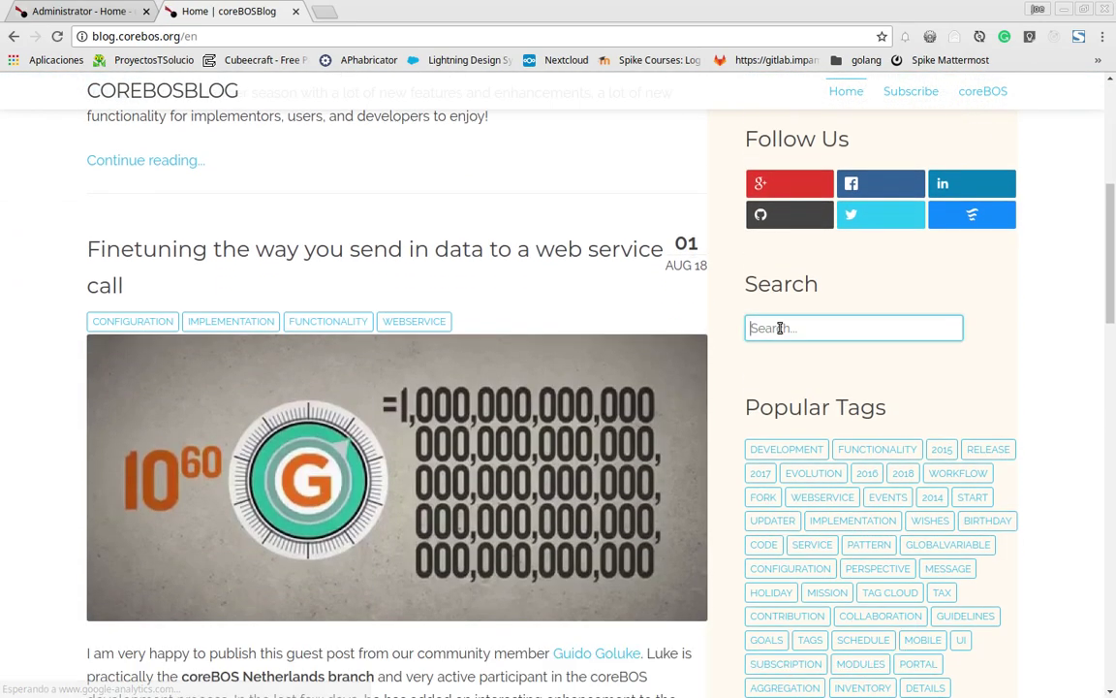
{"action": "type", "text": "inventory"}
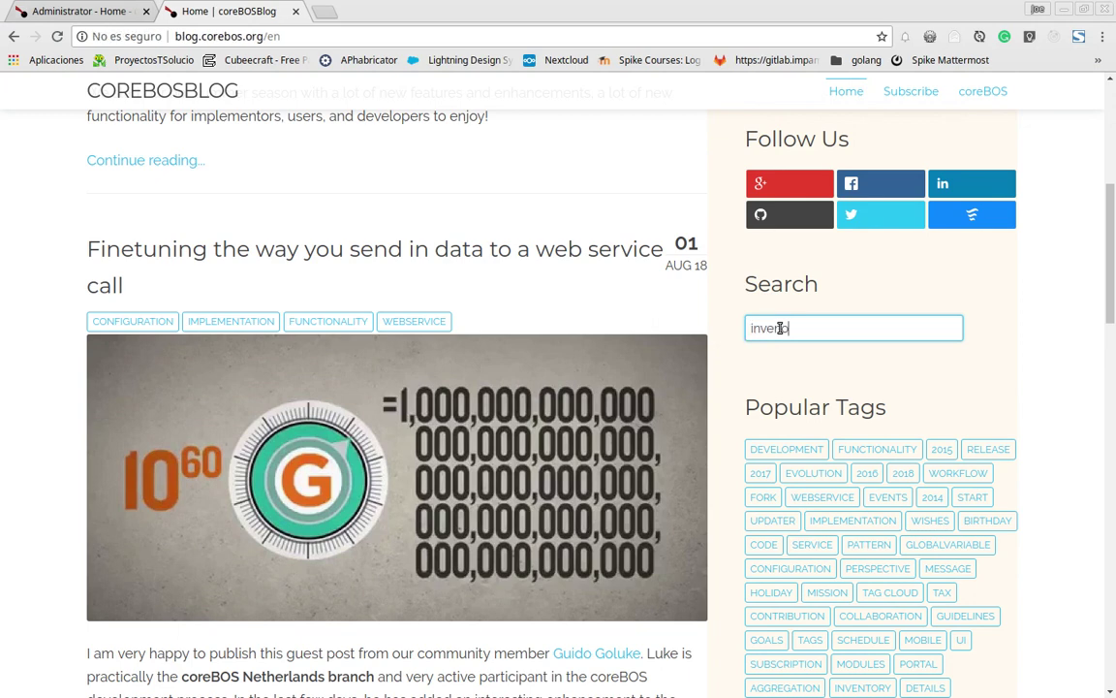
{"action": "key", "text": "BackSpace"}
{"action": "key", "text": "BackSpace"}
{"action": "key", "text": "BackSpace"}
{"action": "key", "text": "BackSpace"}
{"action": "type", "text": "tory details"}
{"action": "key", "text": "Return"}
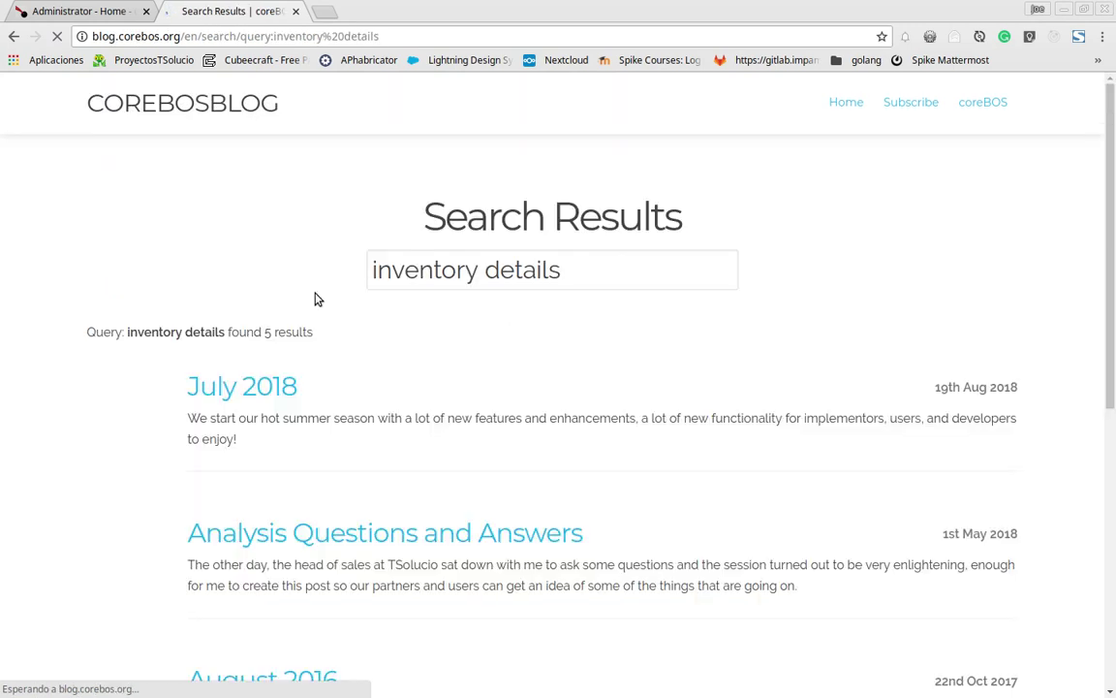
{"action": "scroll", "coordinate": [329, 329], "scroll_direction": "down", "scroll_amount": 5}
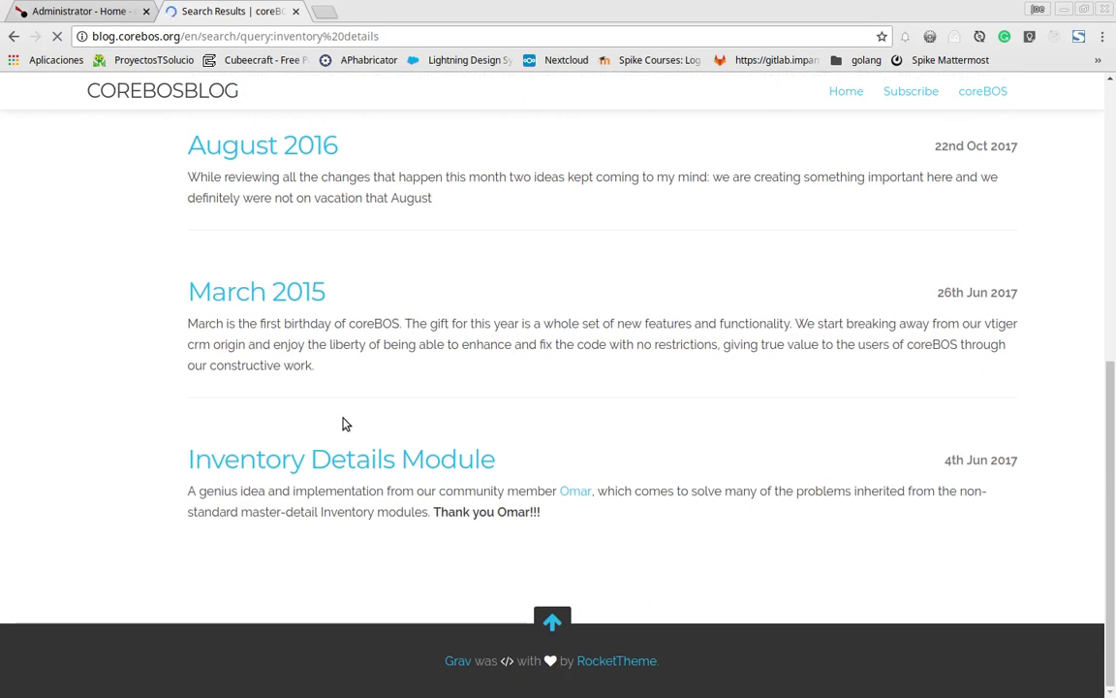
{"action": "left_click", "coordinate": [351, 465]}
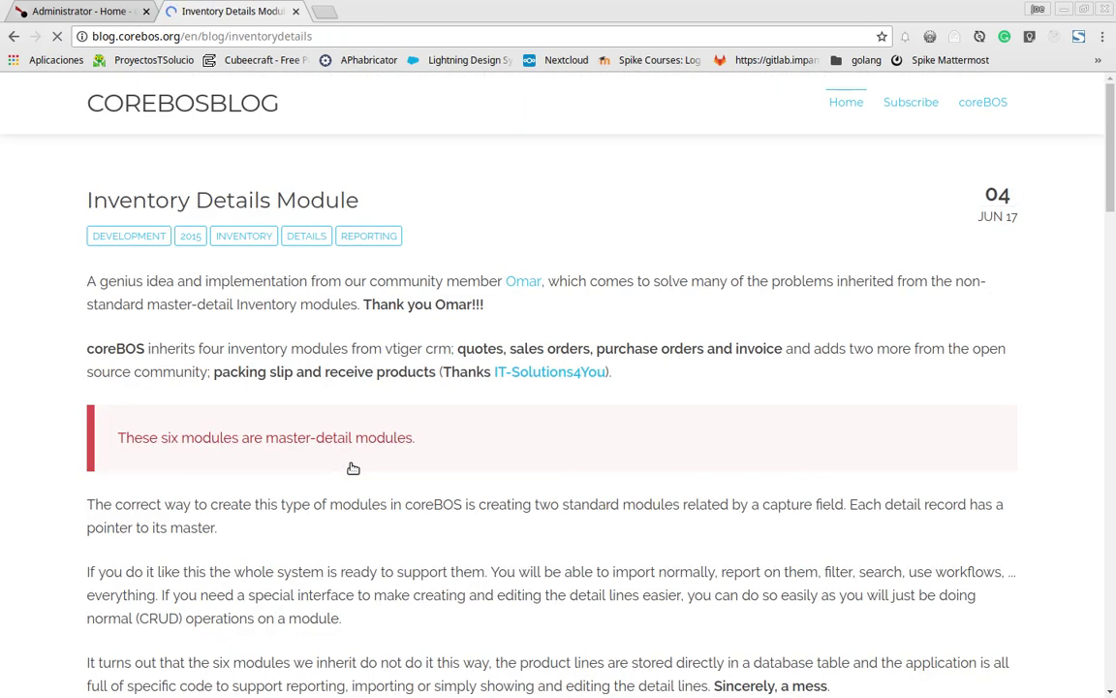
Step: Look through the whole Inventory Details Module article, including its explanation of the module, the business map example and the listed benefits
{"action": "scroll", "coordinate": [352, 468], "scroll_direction": "down", "scroll_amount": 2}
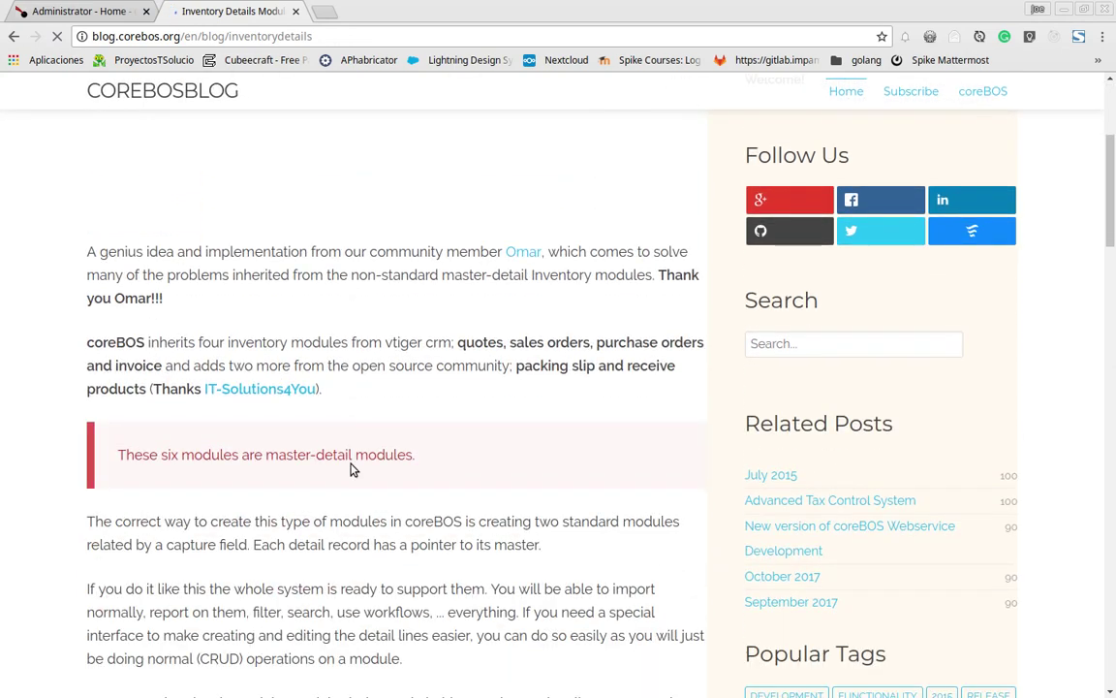
{"action": "scroll", "coordinate": [352, 469], "scroll_direction": "down", "scroll_amount": 3}
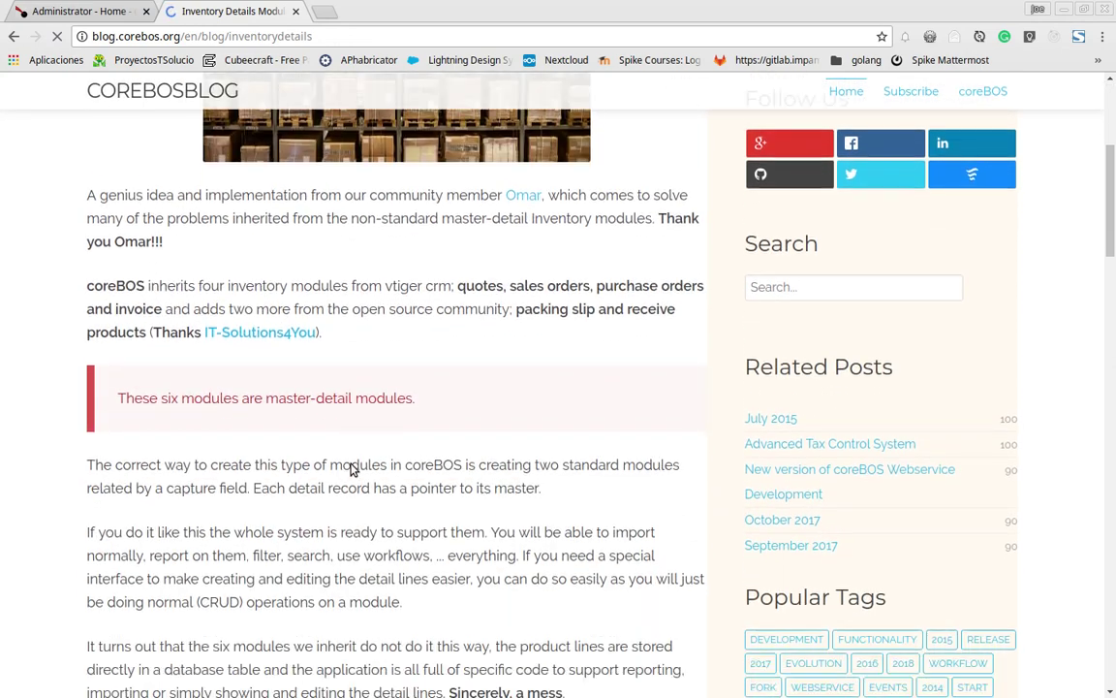
{"action": "scroll", "coordinate": [352, 464], "scroll_direction": "down", "scroll_amount": 2}
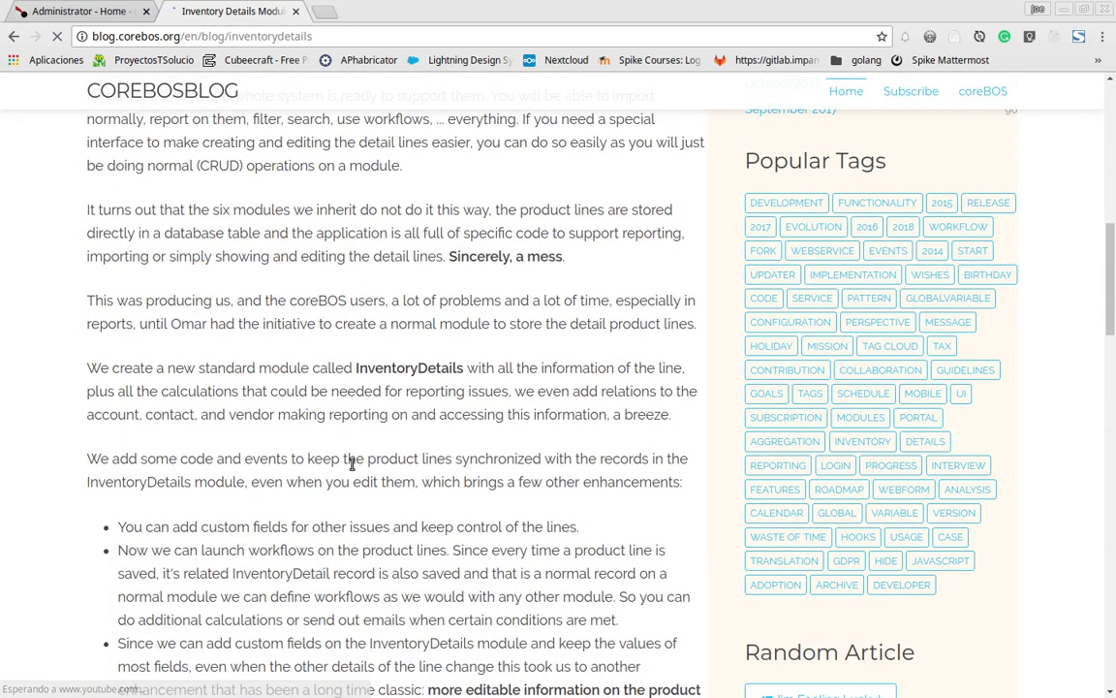
{"action": "scroll", "coordinate": [352, 464], "scroll_direction": "down", "scroll_amount": 9}
{"action": "scroll", "coordinate": [351, 469], "scroll_direction": "up", "scroll_amount": 15}
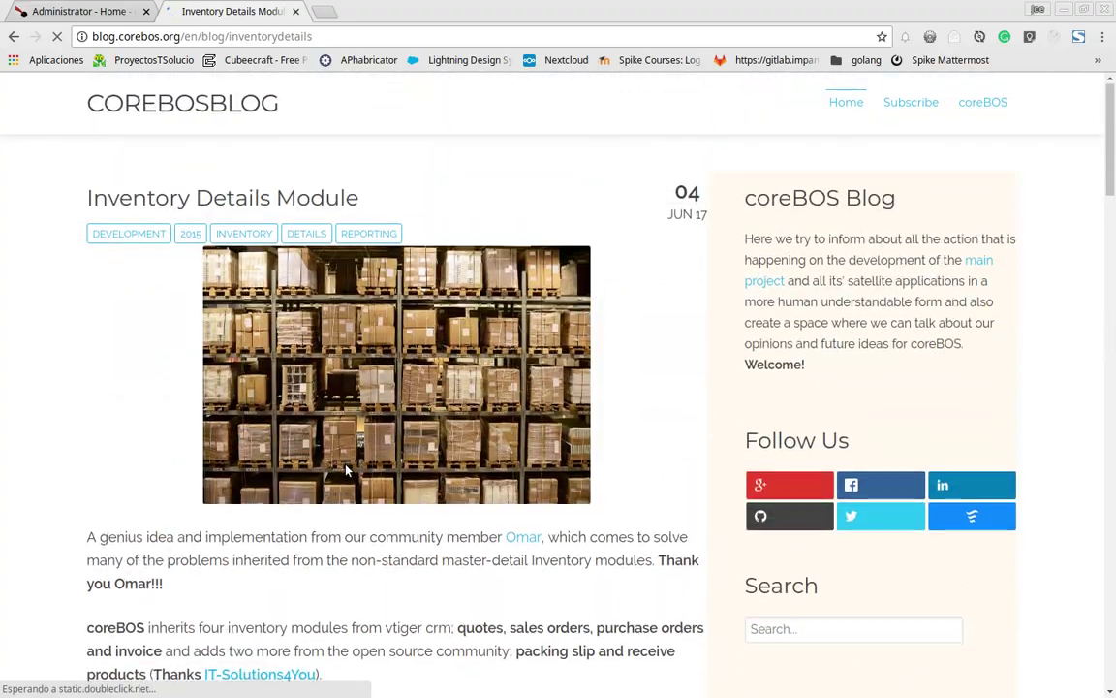
{"action": "scroll", "coordinate": [346, 470], "scroll_direction": "down", "scroll_amount": 13}
{"action": "scroll", "coordinate": [344, 469], "scroll_direction": "down", "scroll_amount": 10}
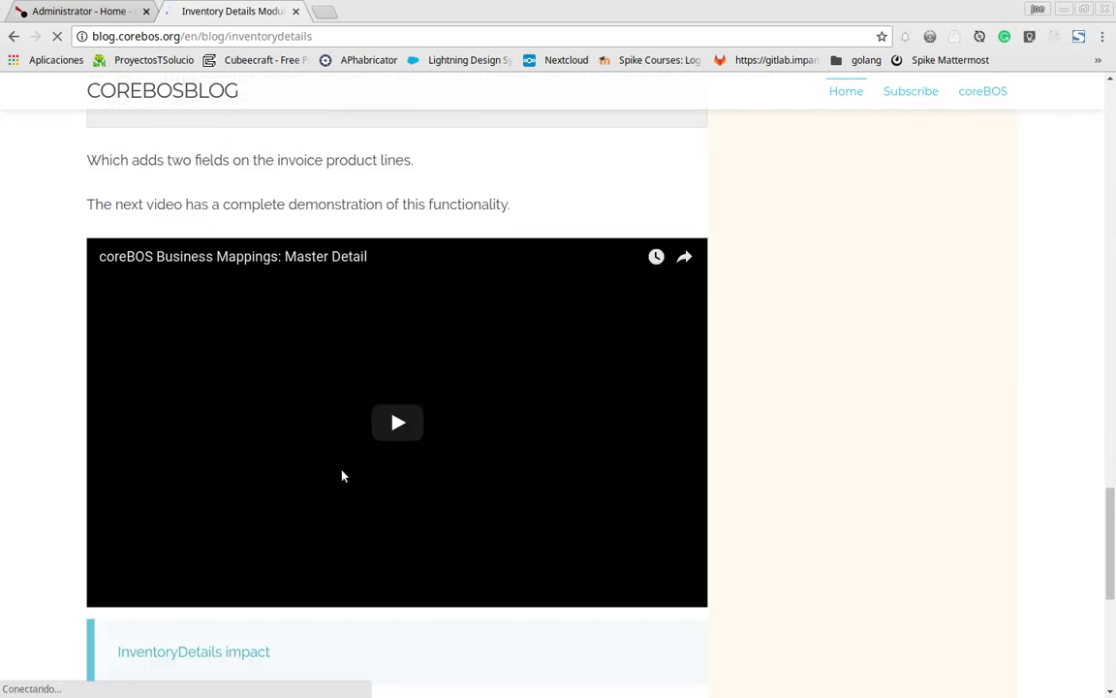
{"action": "scroll", "coordinate": [343, 476], "scroll_direction": "down", "scroll_amount": 3}
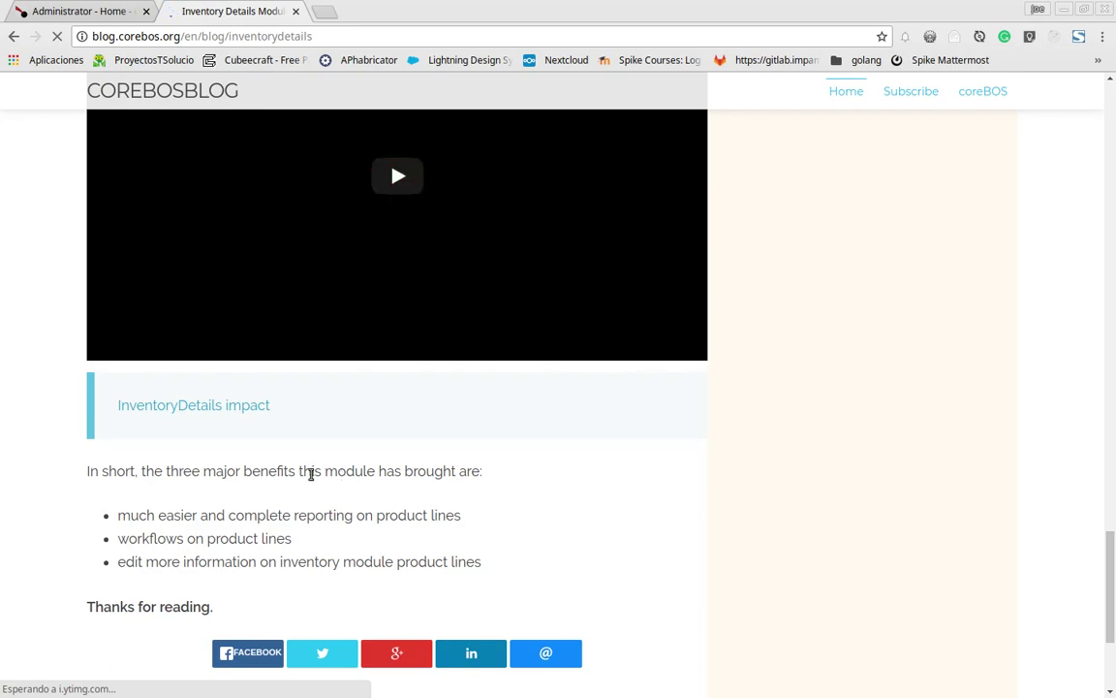
{"action": "scroll", "coordinate": [311, 475], "scroll_direction": "up", "scroll_amount": 1}
{"action": "scroll", "coordinate": [311, 479], "scroll_direction": "up", "scroll_amount": 20}
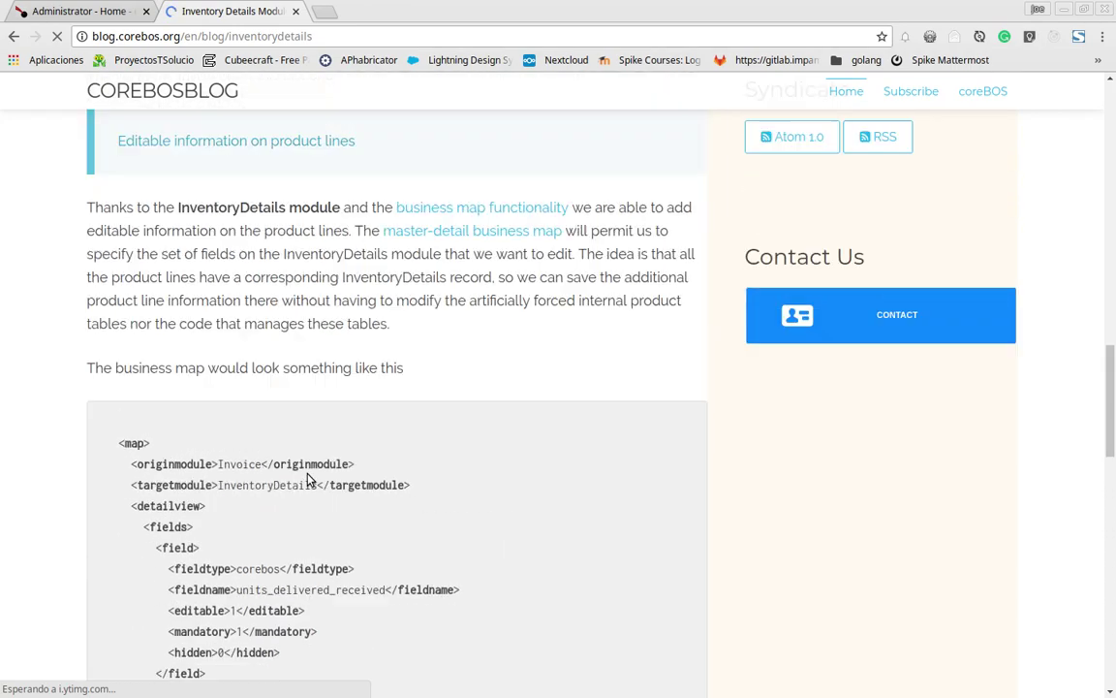
{"action": "scroll", "coordinate": [304, 476], "scroll_direction": "up", "scroll_amount": 4}
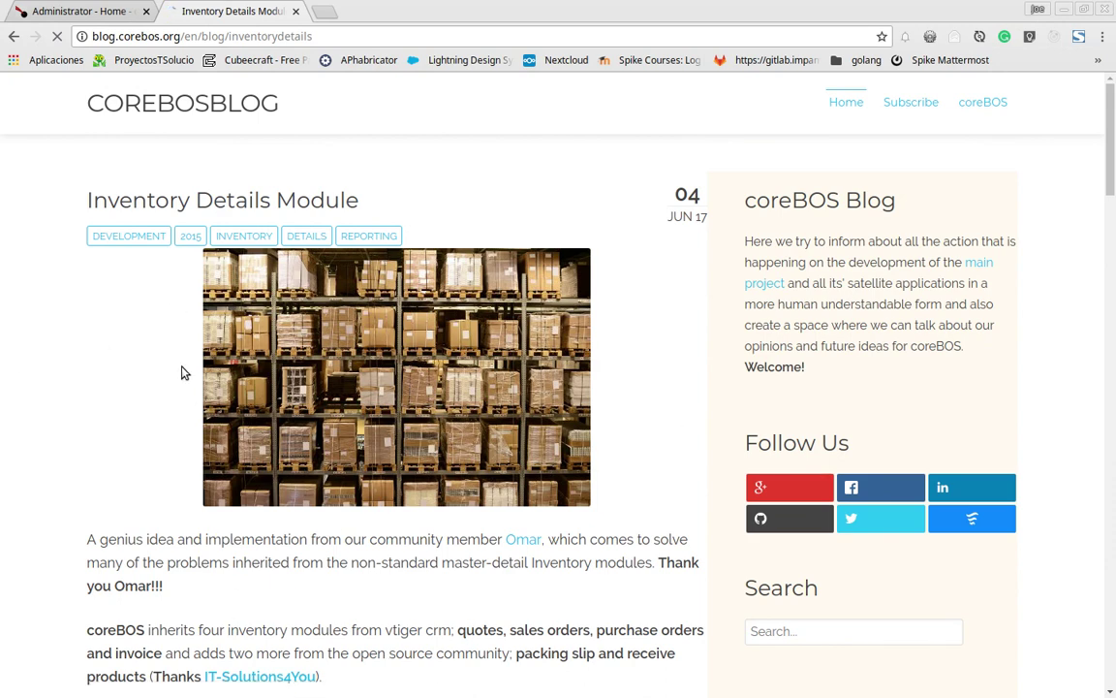
Step: Return to the coreBOS application and open the Inventory Details module's record list
{"action": "left_click", "coordinate": [96, 21]}
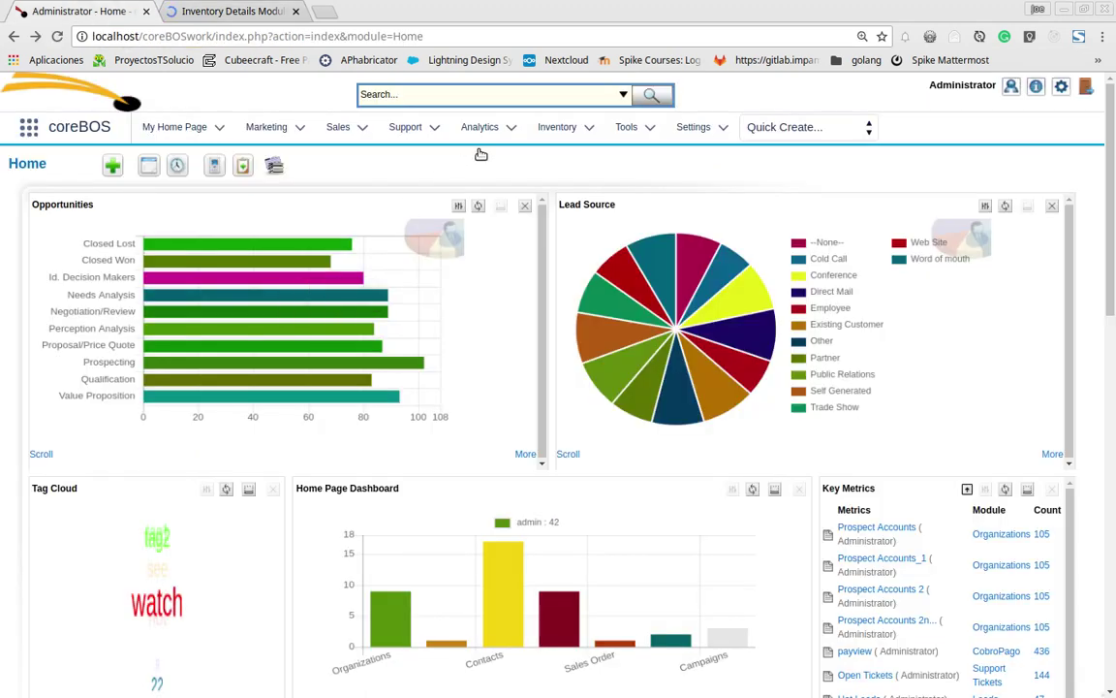
{"action": "mouse_move", "coordinate": [560, 130]}
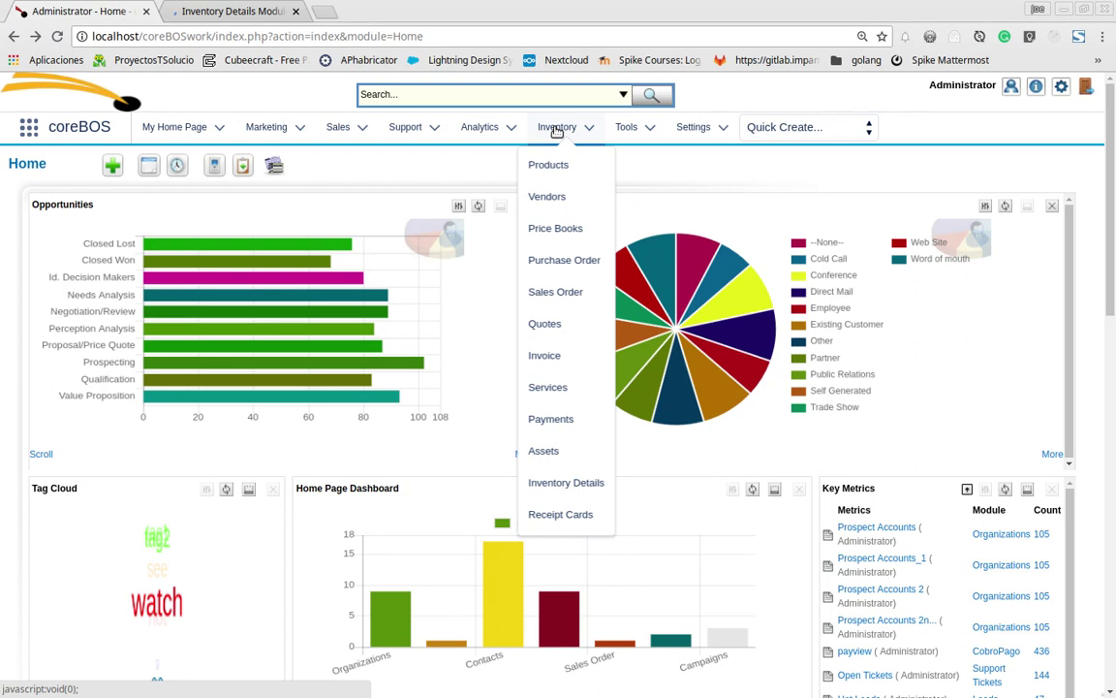
{"action": "left_click", "coordinate": [559, 491]}
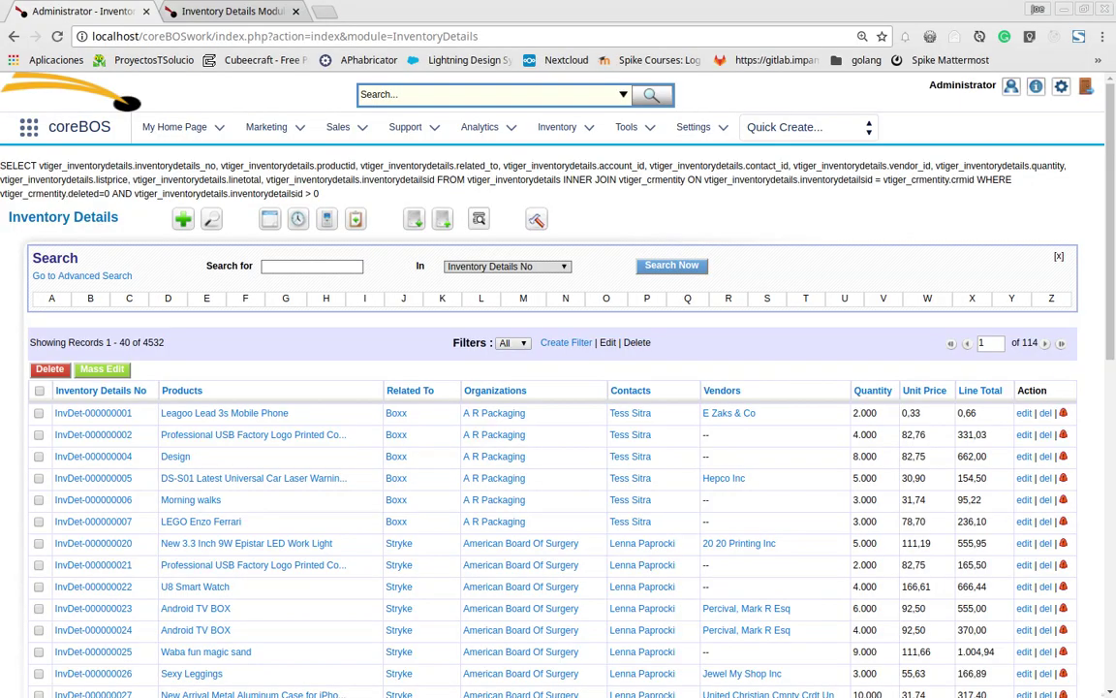
Step: Check the question in the FreeMind map, then return to the browser and close the Inventory Details Module article
{"action": "key", "text": "alt+Tab"}
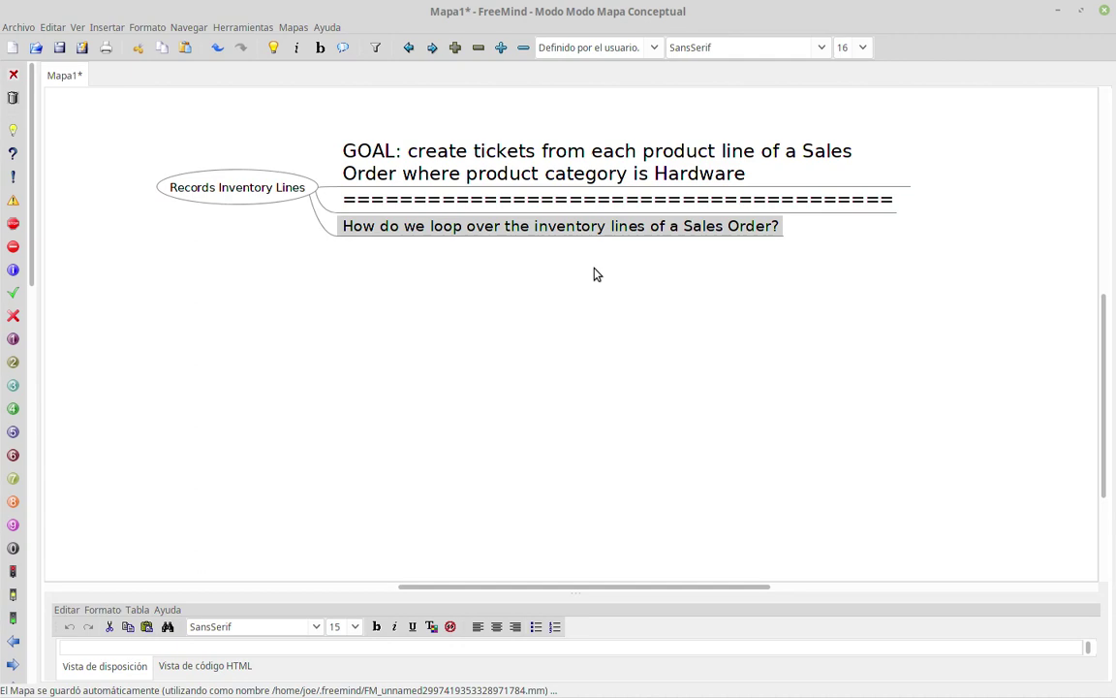
{"action": "left_click", "coordinate": [1059, 11]}
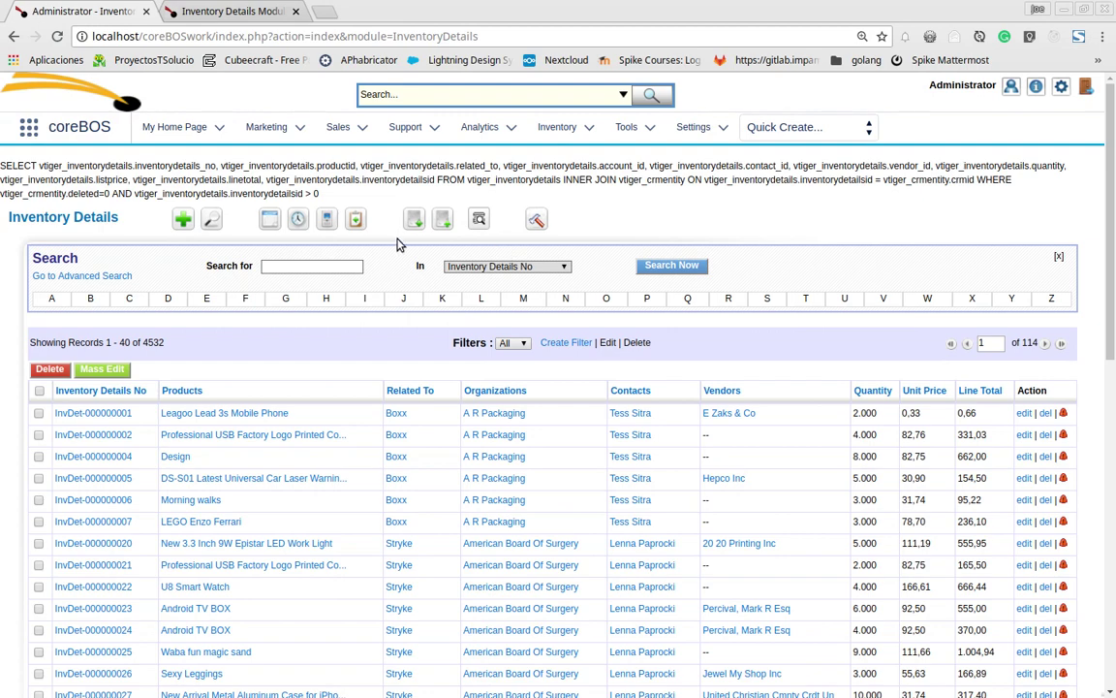
{"action": "left_click", "coordinate": [215, 11]}
{"action": "left_click", "coordinate": [297, 11]}
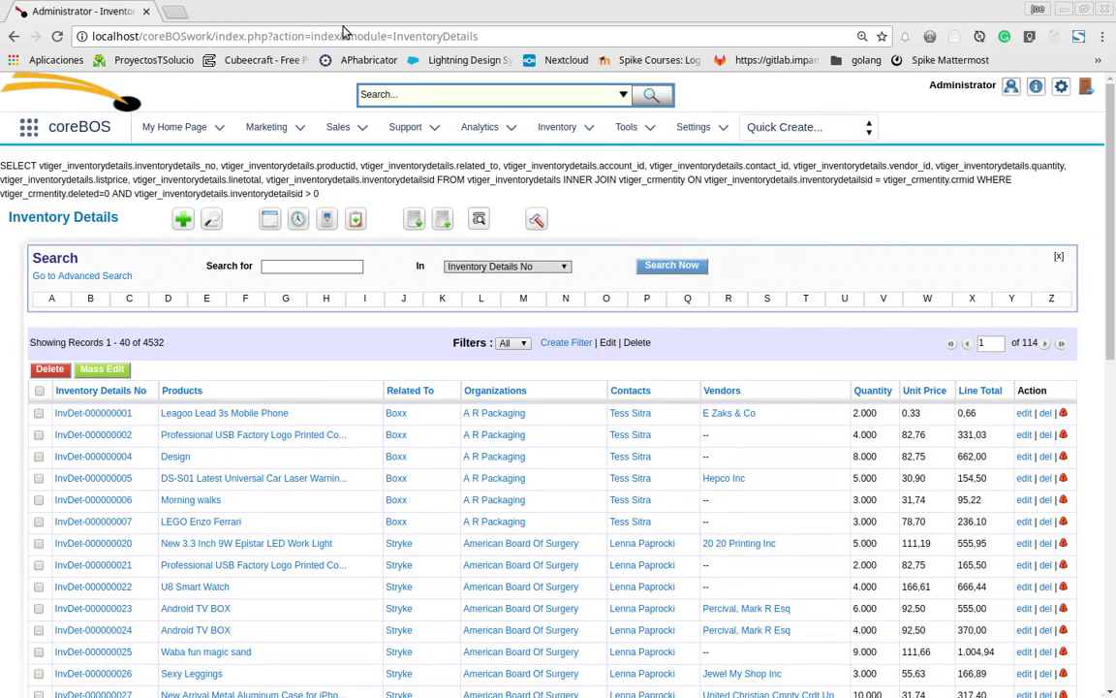
Step: Open the coreBOS Settings page in a new browser tab and bring it to the front
{"action": "mouse_move", "coordinate": [1064, 87]}
{"action": "middle_click", "coordinate": [961, 156]}
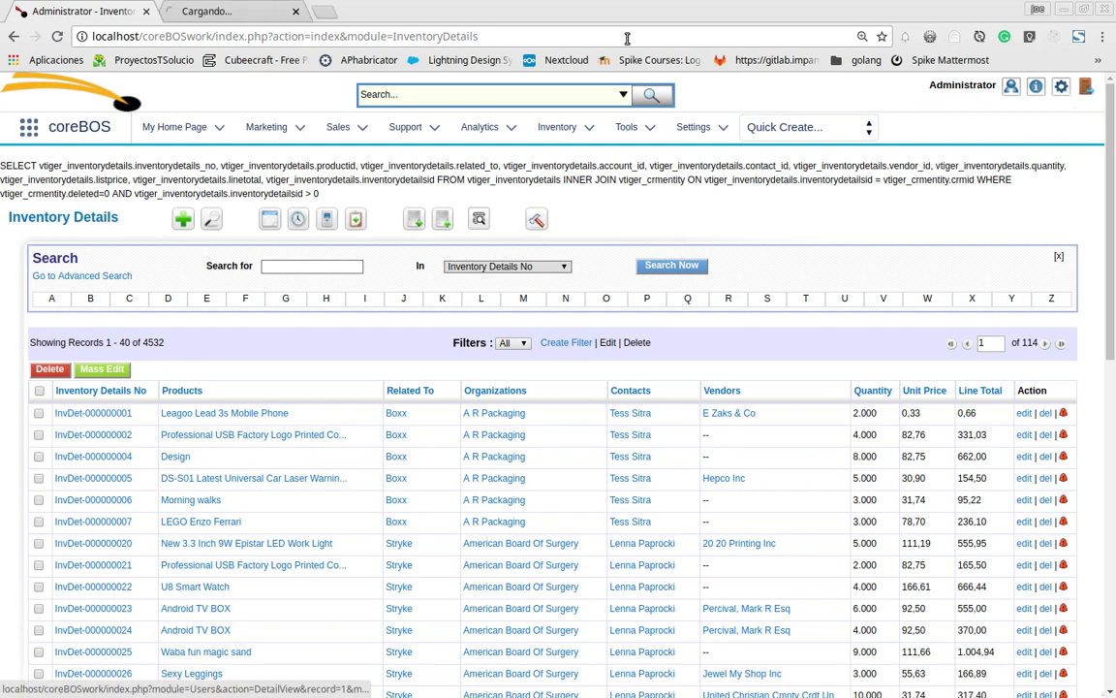
{"action": "left_click", "coordinate": [230, 10]}
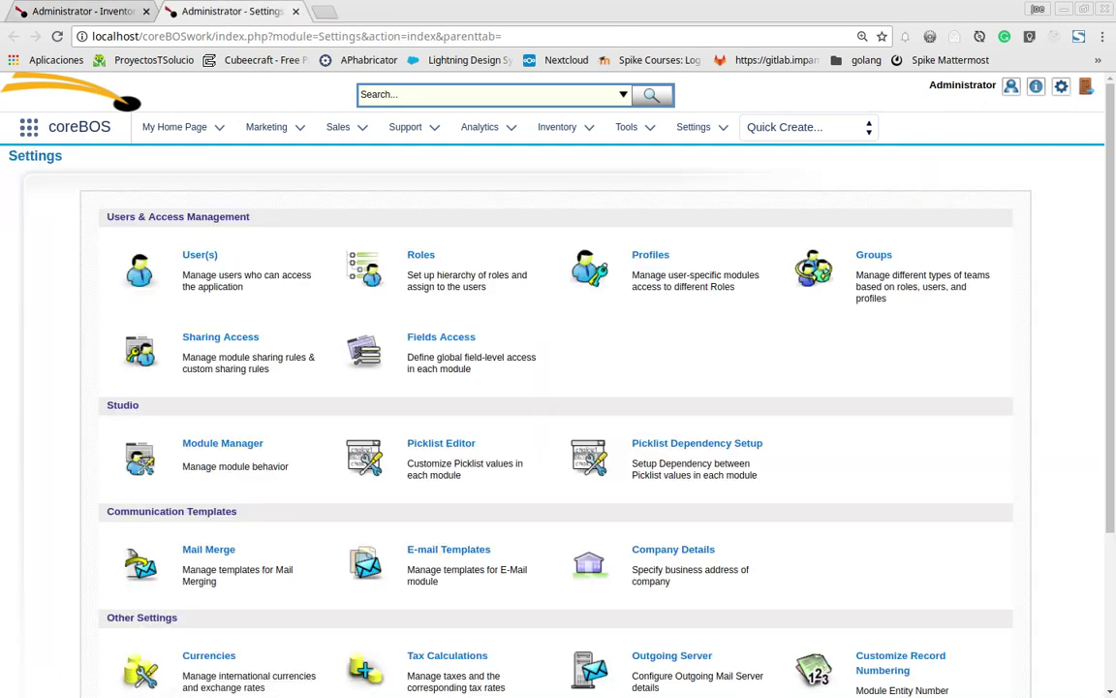
Step: Switch to the FreeMind map and add a child node "Inventory Details" to the question about looping over inventory lines
{"action": "key", "text": "alt+Tab"}
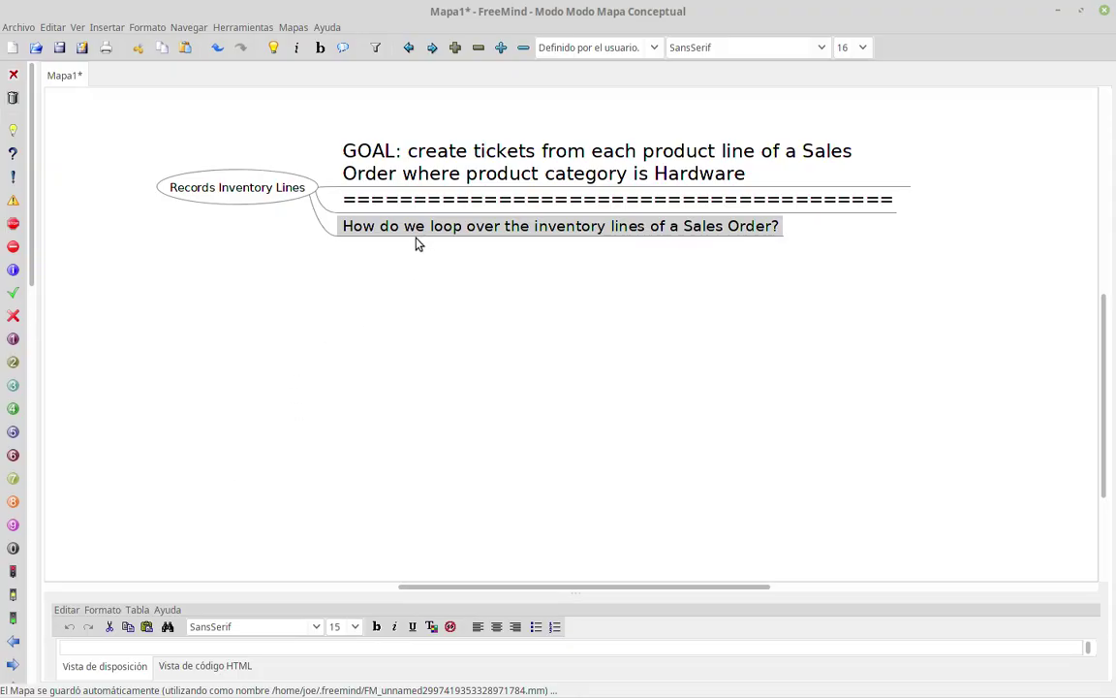
{"action": "key", "text": "Return"}
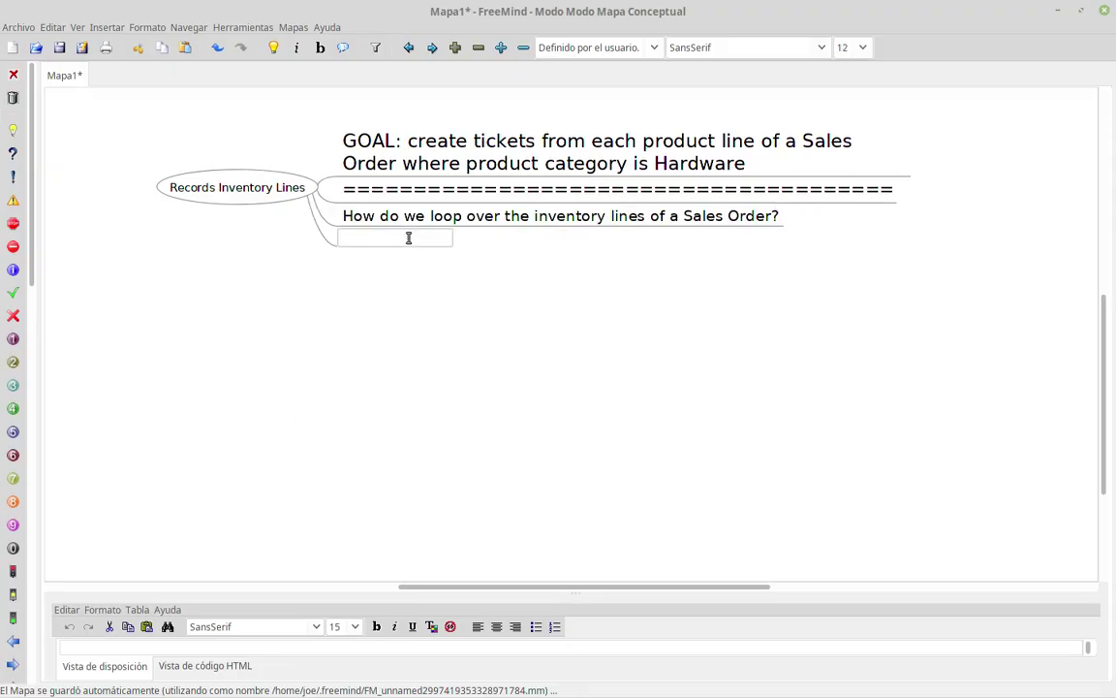
{"action": "key", "text": "Escape"}
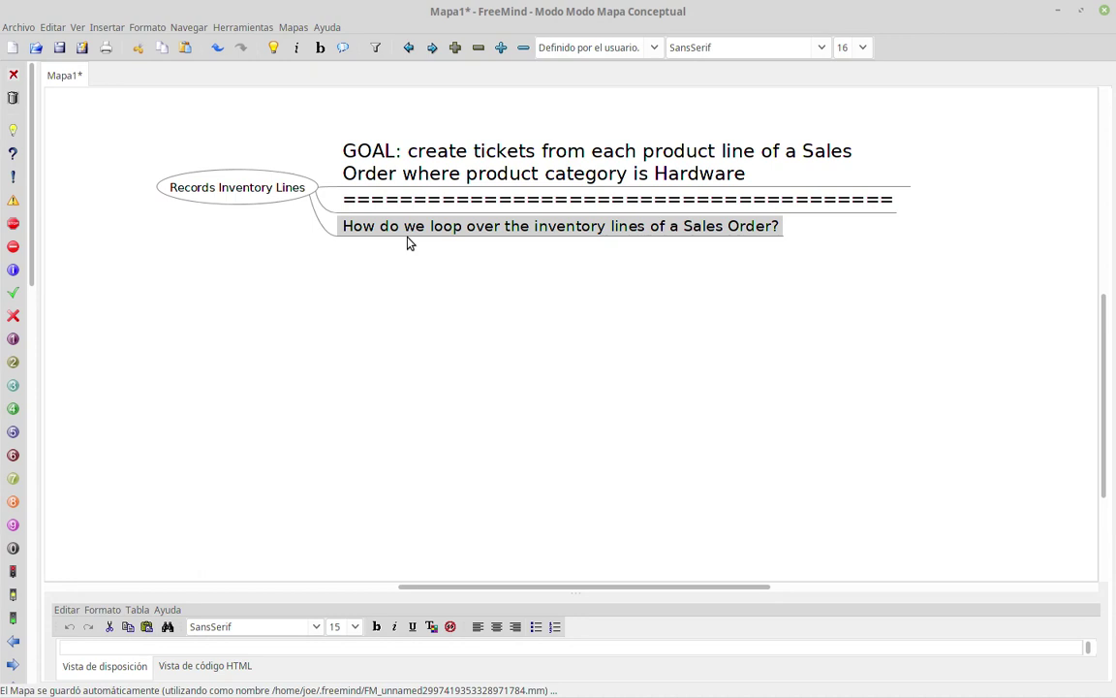
{"action": "key", "text": "Insert"}
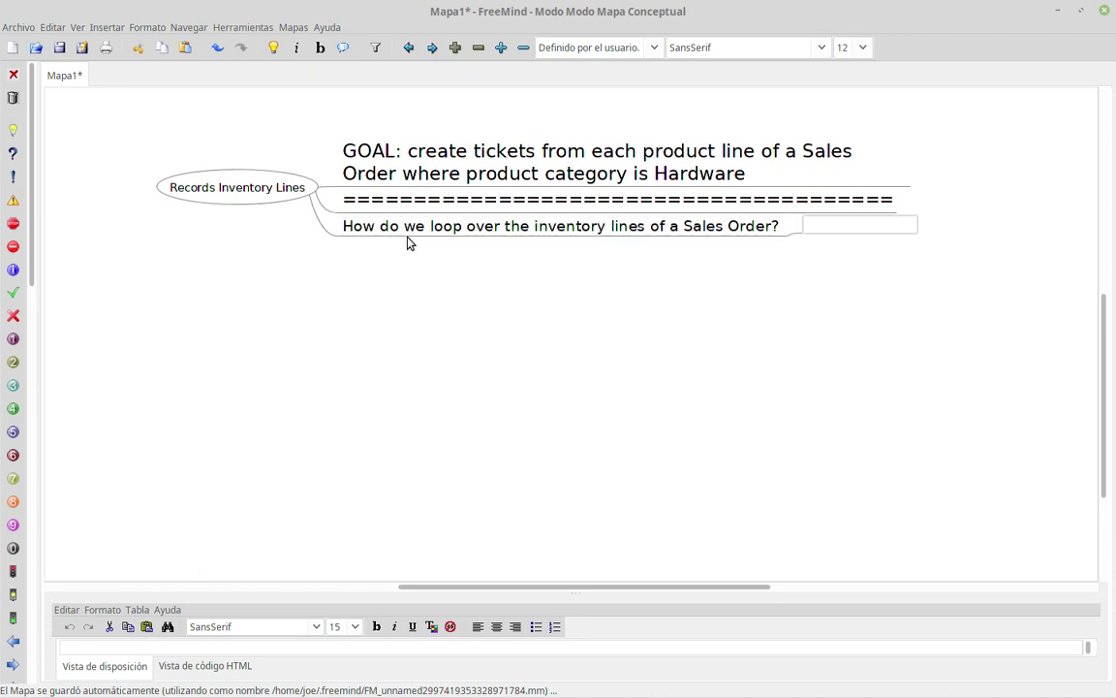
{"action": "type", "text": "Inventory Details"}
{"action": "key", "text": "Return"}
Step: Add a main branch "Create Workflow on Inventory Details and detect if related to SO" below the question, with font size 16
{"action": "key", "text": "Left"}
{"action": "key", "text": "Return"}
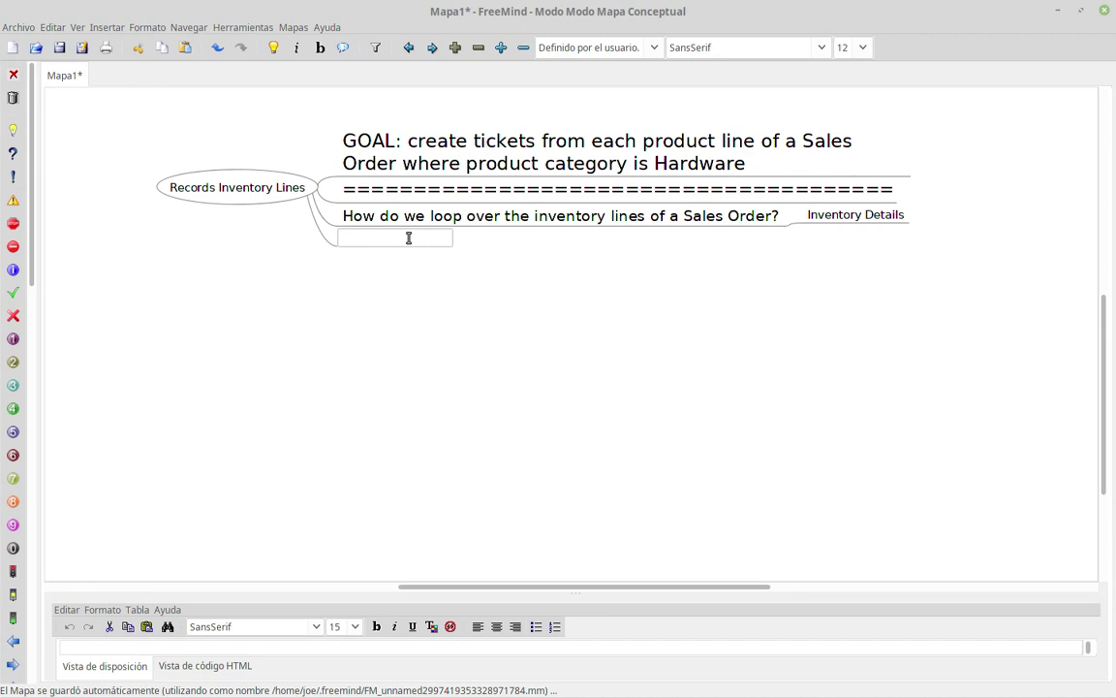
{"action": "type", "text": "Create Workflow on Inventory Details and detect if related to SO"}
{"action": "key", "text": "Return"}
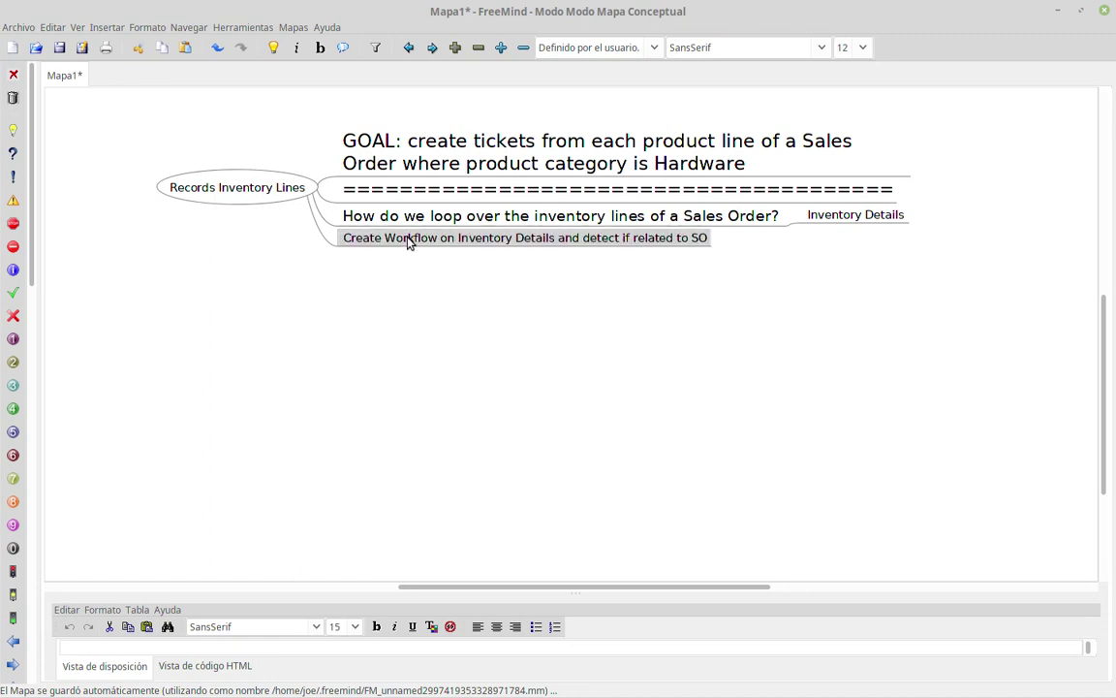
{"action": "left_click", "coordinate": [862, 47]}
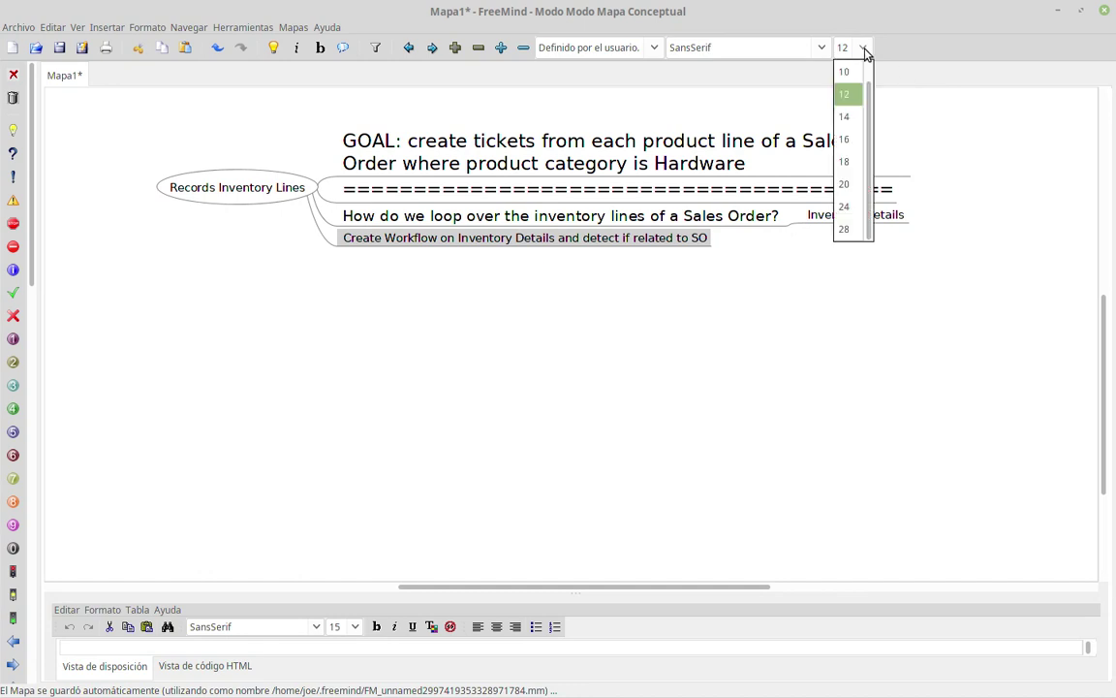
{"action": "left_click", "coordinate": [849, 160]}
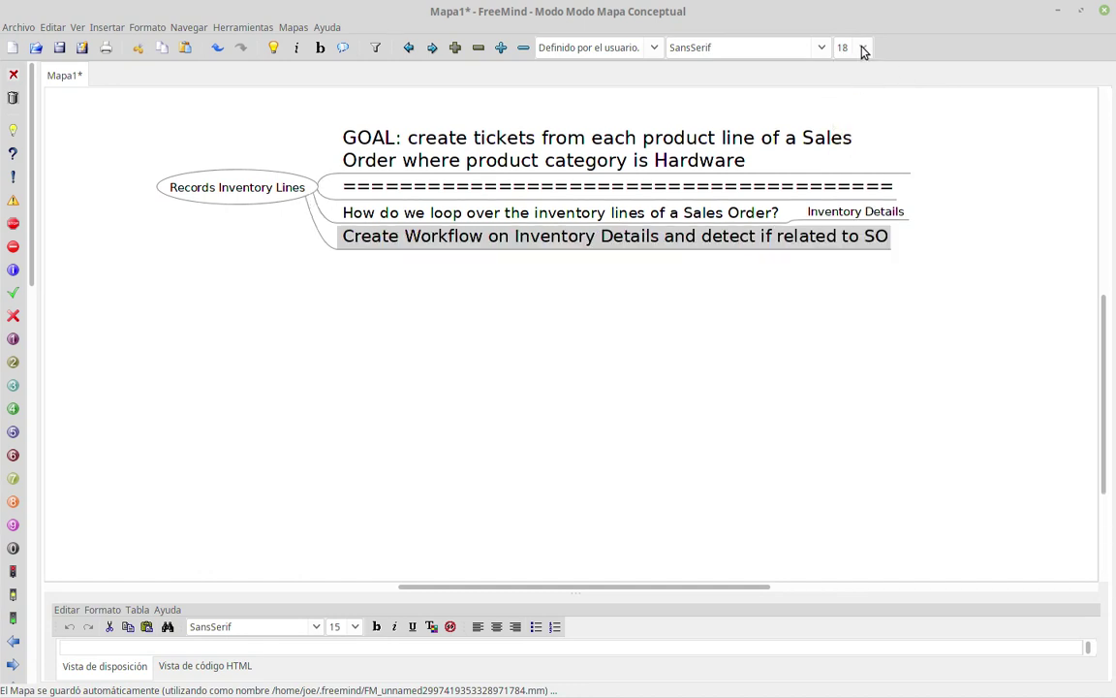
{"action": "left_click", "coordinate": [863, 47]}
{"action": "left_click", "coordinate": [856, 139]}
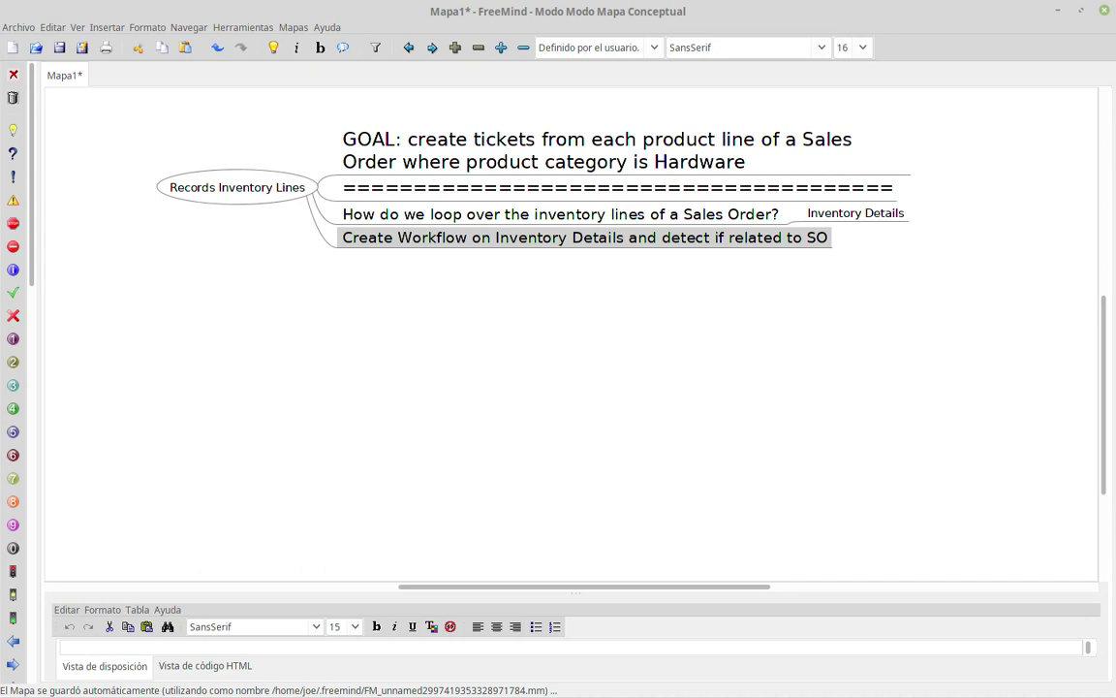
Step: Return to the coreBOS settings in the browser, open Workflows and look through the list of available workflows
{"action": "key", "text": "alt+Tab"}
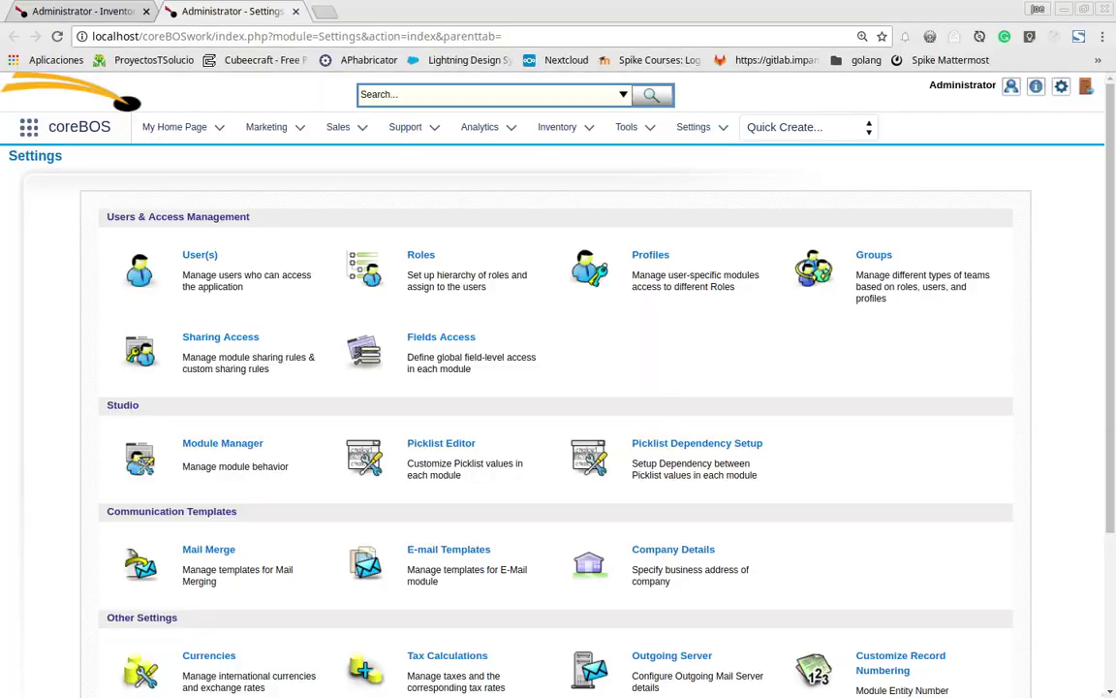
{"action": "scroll", "coordinate": [733, 492], "scroll_direction": "down", "scroll_amount": 1}
{"action": "scroll", "coordinate": [734, 492], "scroll_direction": "down", "scroll_amount": 2}
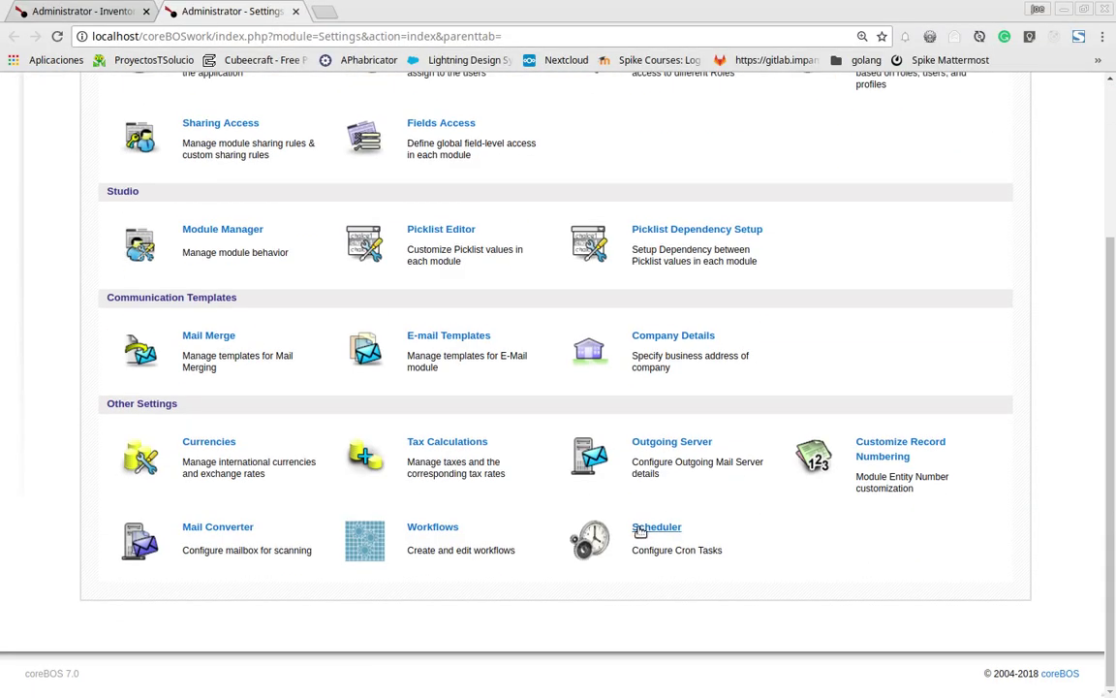
{"action": "left_click", "coordinate": [432, 527]}
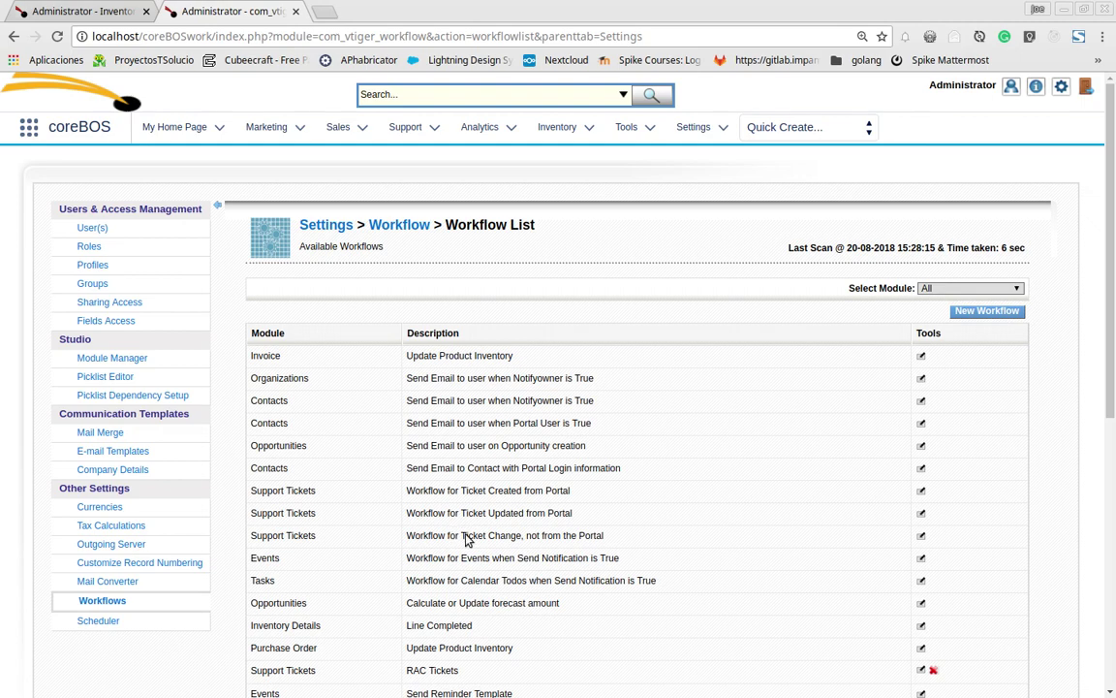
{"action": "scroll", "coordinate": [468, 537], "scroll_direction": "down", "scroll_amount": 5}
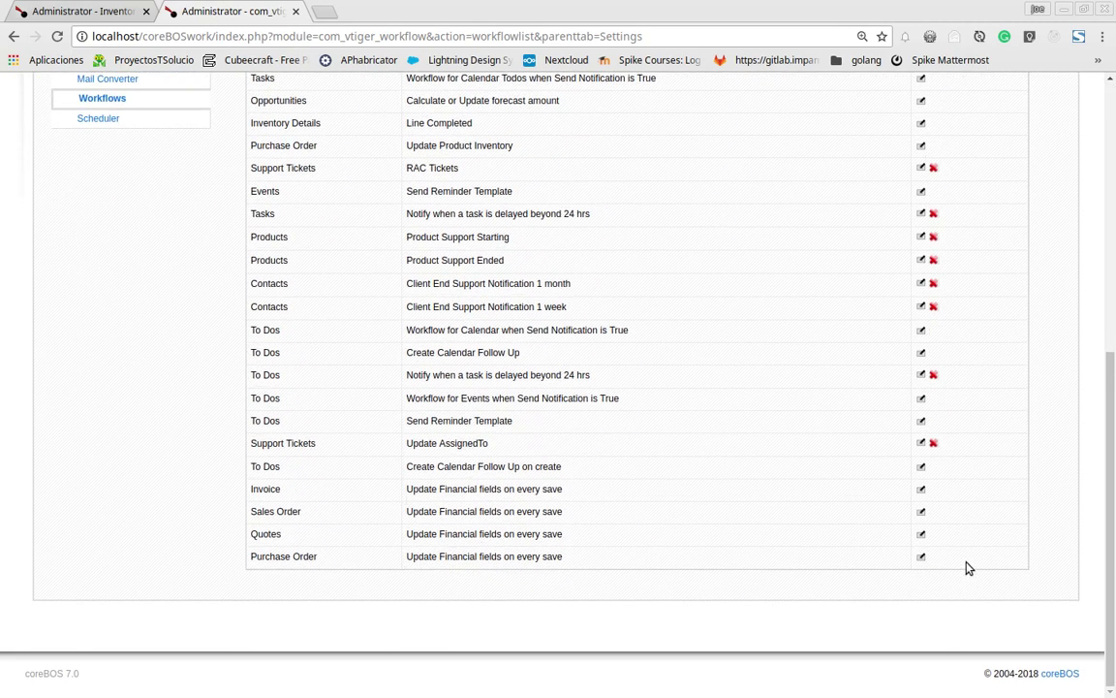
{"action": "scroll", "coordinate": [822, 541], "scroll_direction": "up", "scroll_amount": 5}
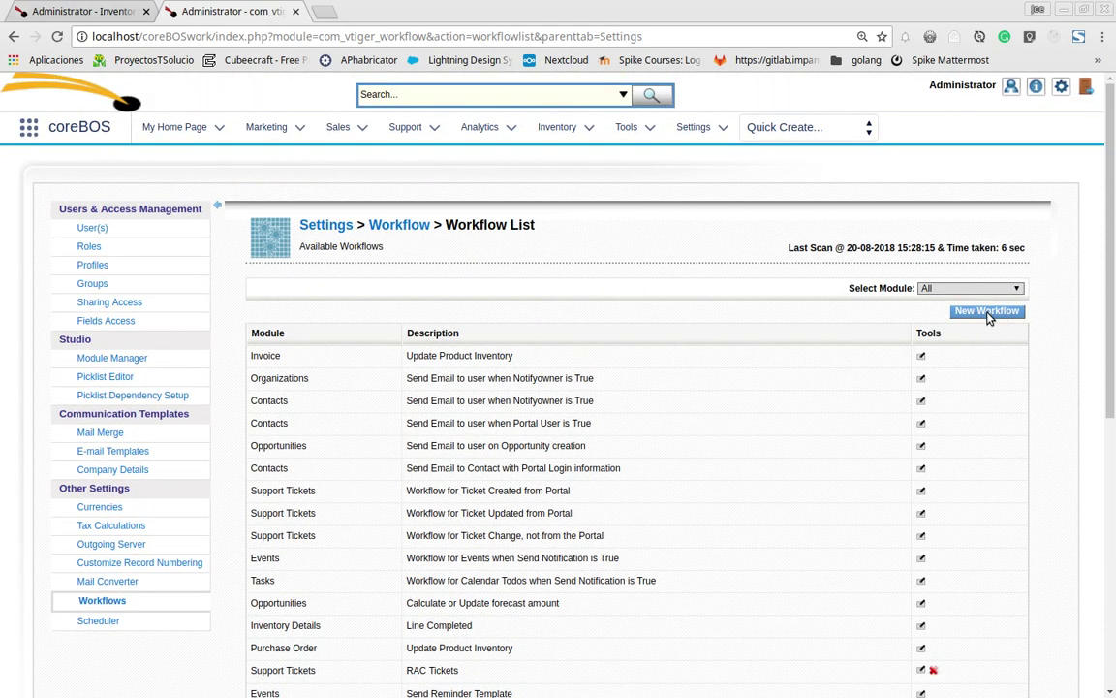
Step: Create a new workflow for the Inventory Details module
{"action": "left_click", "coordinate": [998, 311]}
{"action": "left_click", "coordinate": [515, 375]}
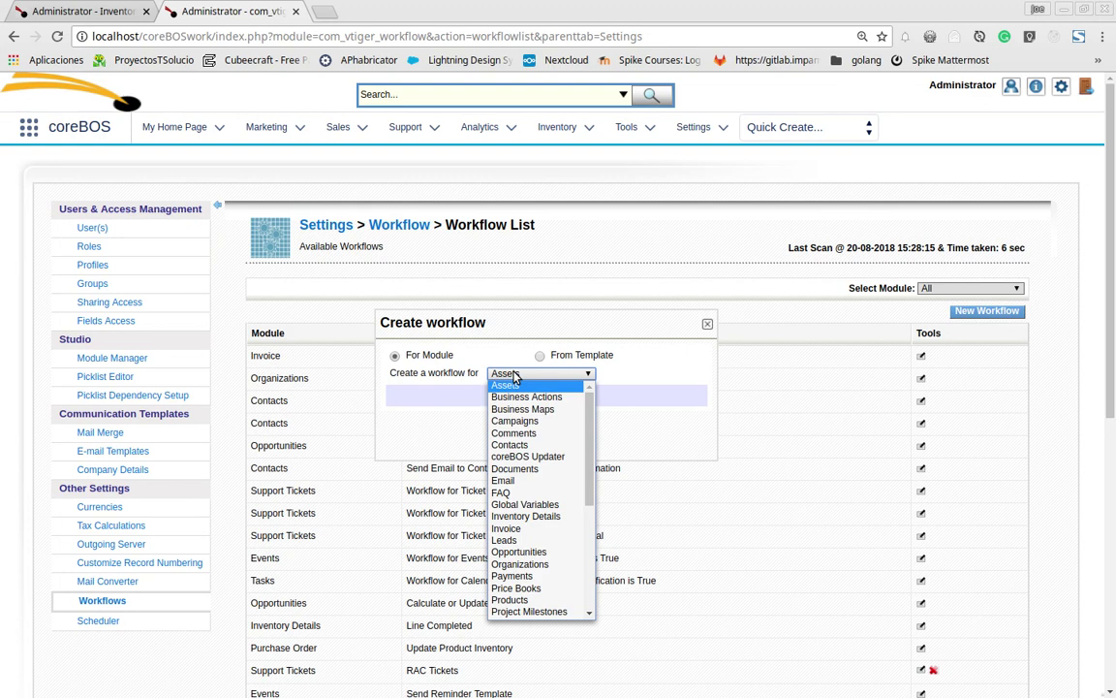
{"action": "scroll", "coordinate": [528, 451], "scroll_direction": "down", "scroll_amount": 4}
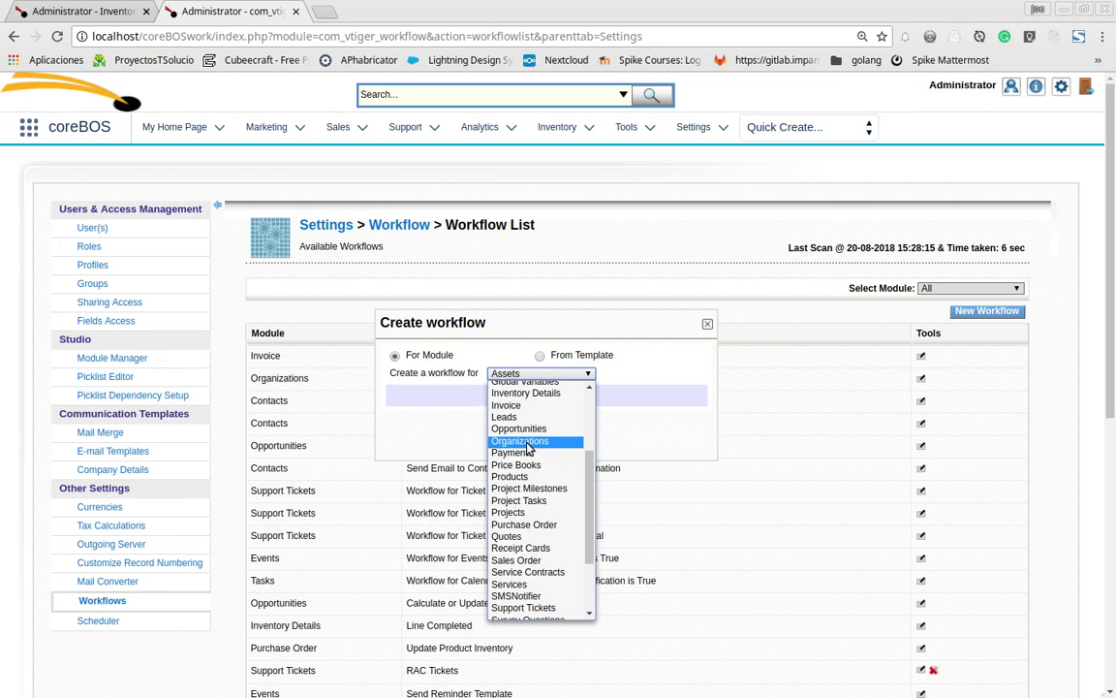
{"action": "scroll", "coordinate": [528, 470], "scroll_direction": "down", "scroll_amount": 3}
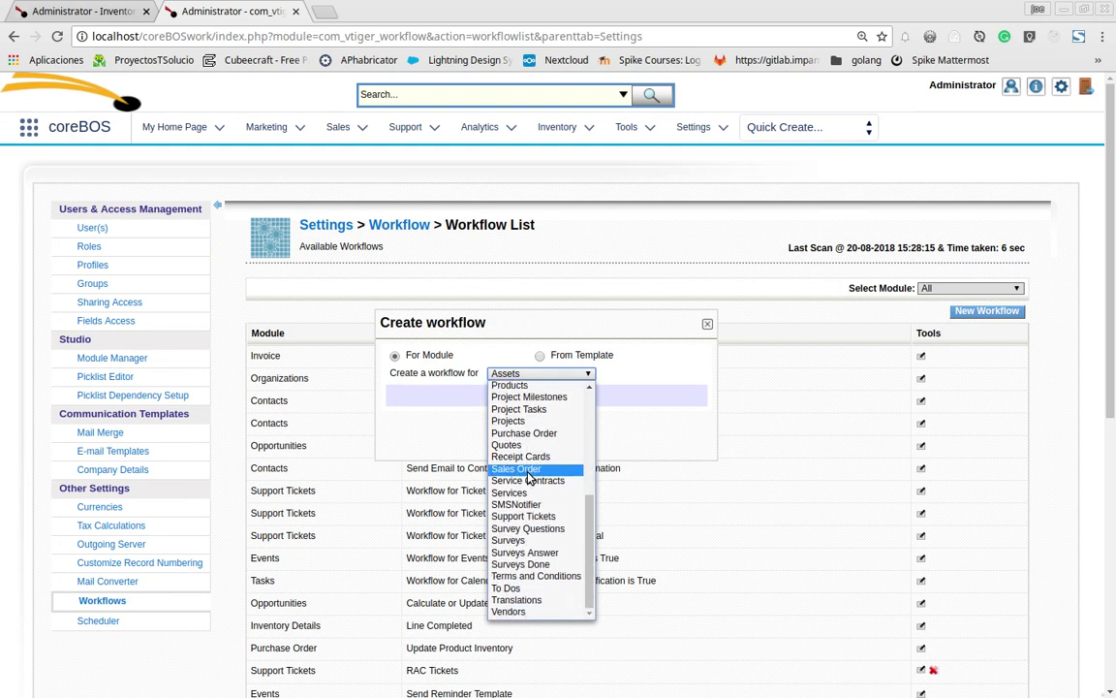
{"action": "scroll", "coordinate": [529, 477], "scroll_direction": "up", "scroll_amount": 5}
{"action": "scroll", "coordinate": [529, 477], "scroll_direction": "down", "scroll_amount": 2}
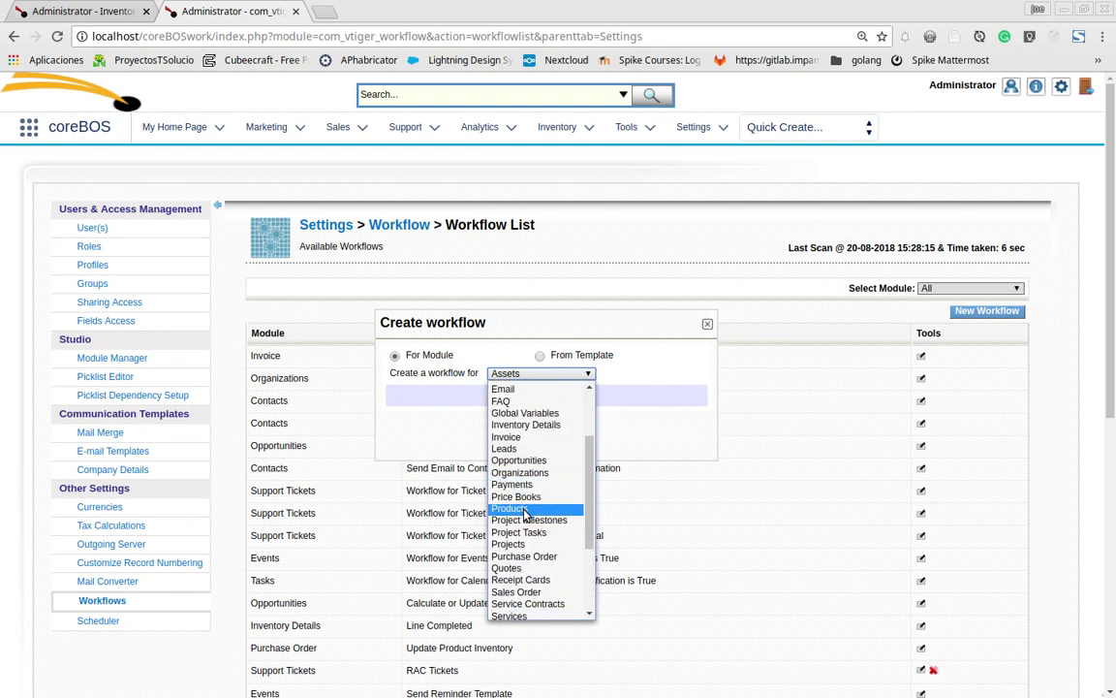
{"action": "left_click", "coordinate": [542, 425]}
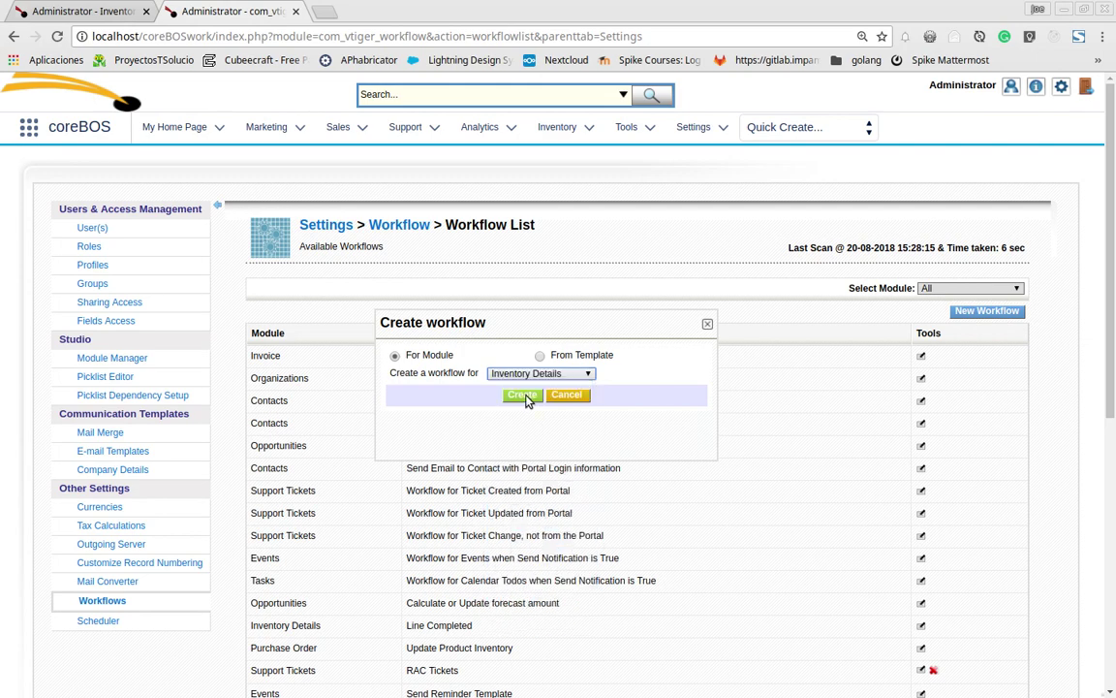
{"action": "left_click", "coordinate": [523, 398]}
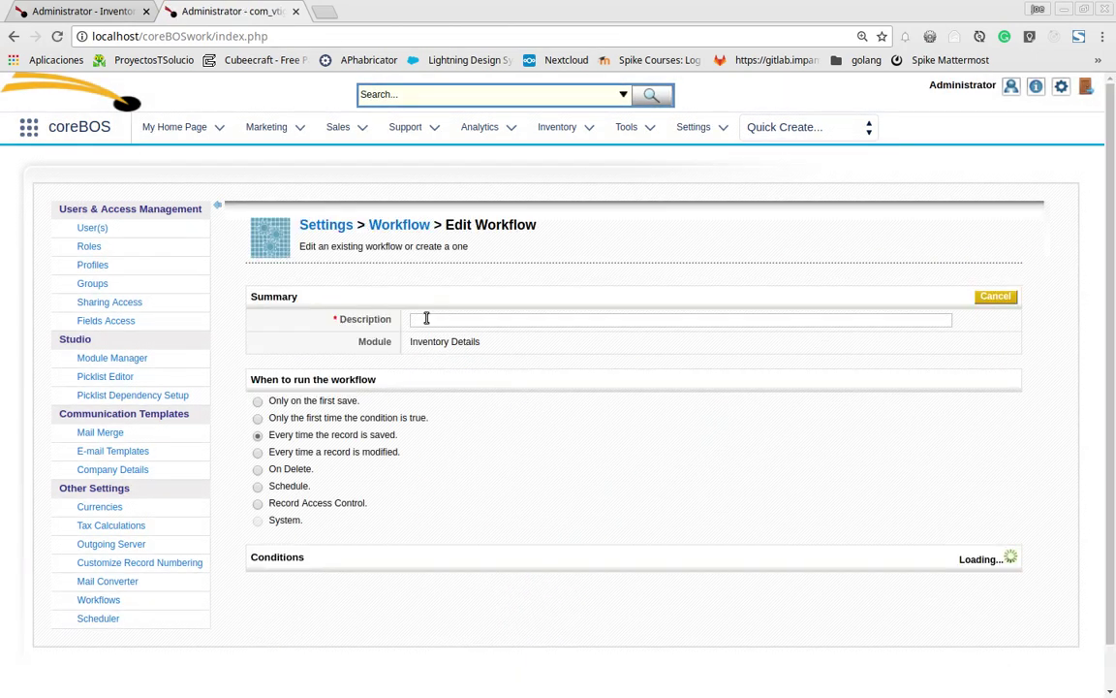
Step: Describe the workflow as "Create Tickets", have it run every time the record is saved, and save it
{"action": "left_click", "coordinate": [426, 318]}
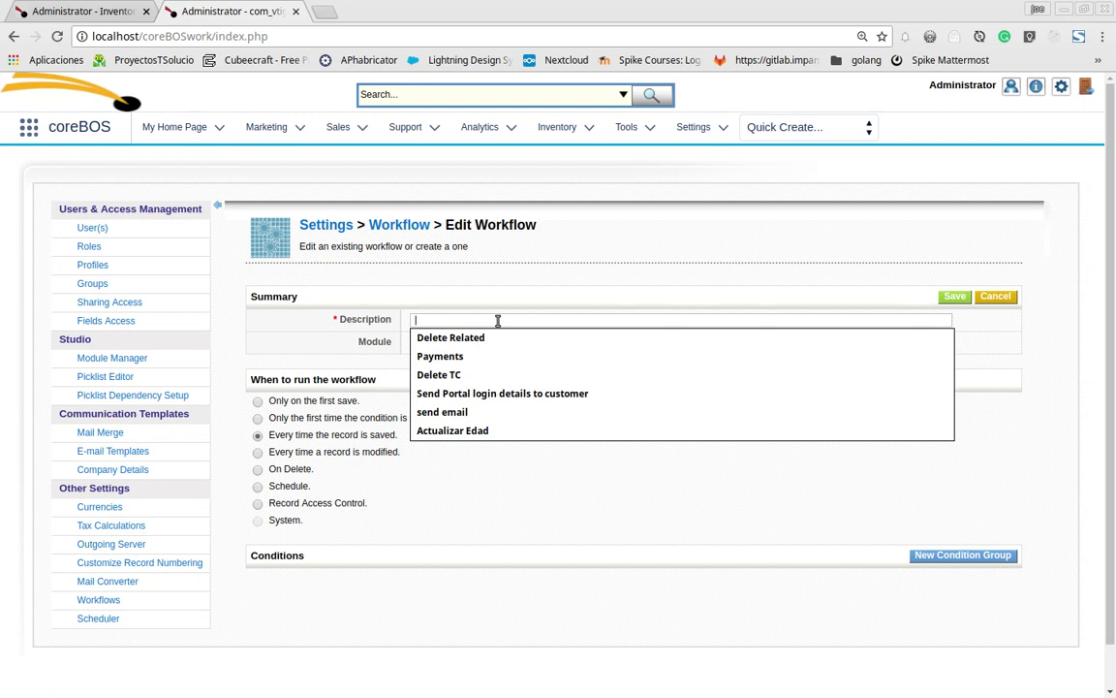
{"action": "type", "text": "Create"}
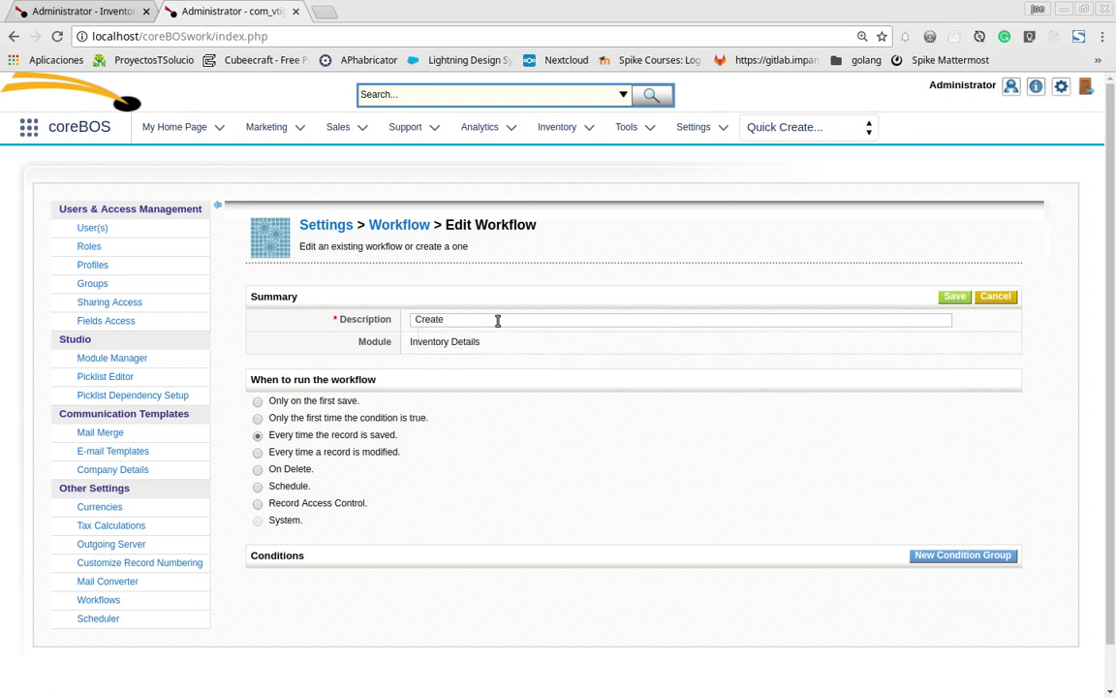
{"action": "type", "text": " Tickets"}
{"action": "left_click", "coordinate": [258, 401]}
{"action": "left_click", "coordinate": [257, 436]}
{"action": "left_click", "coordinate": [953, 297]}
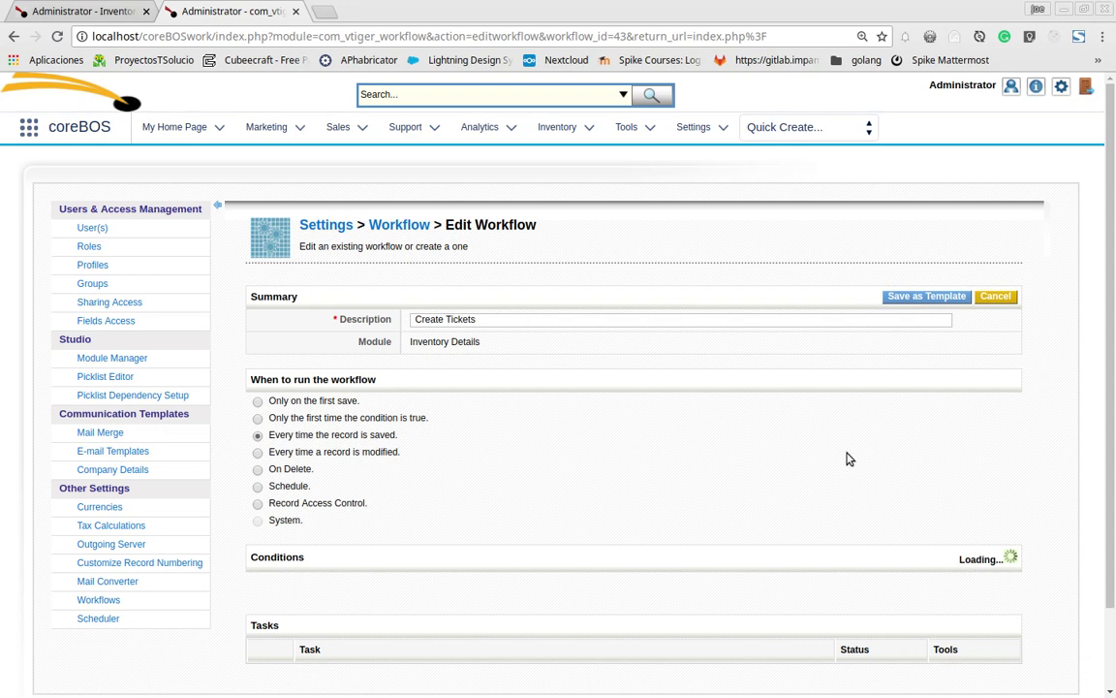
{"action": "scroll", "coordinate": [832, 456], "scroll_direction": "down", "scroll_amount": 1}
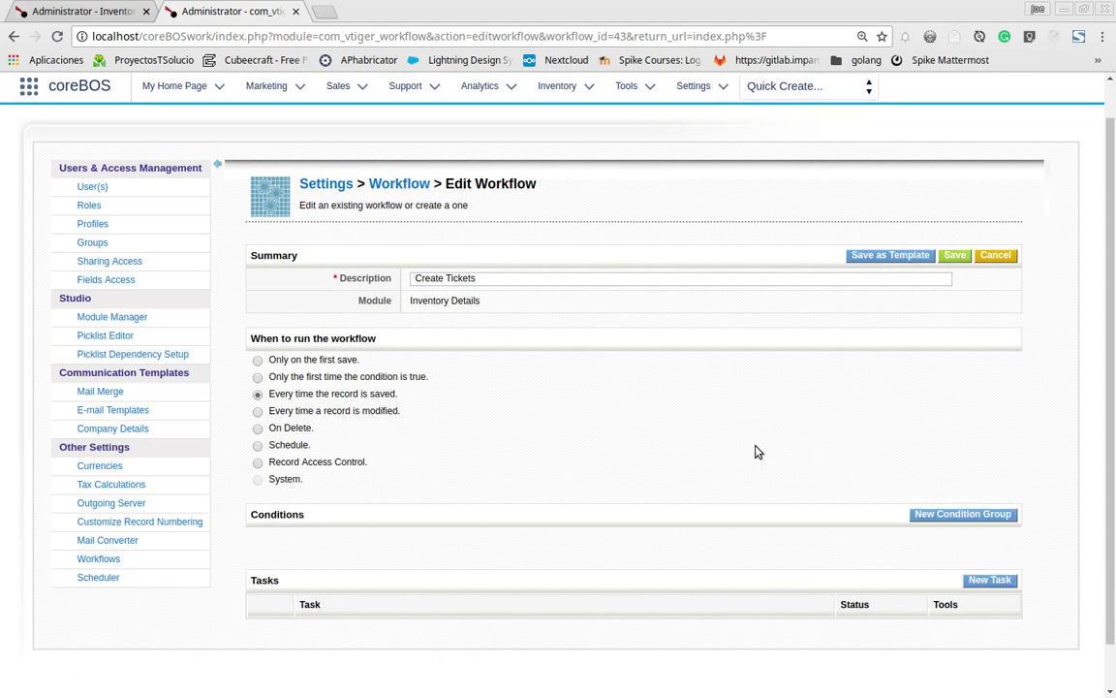
Step: Open the Layout Editor for the Inventory Details module from that module's settings
{"action": "left_click", "coordinate": [73, 11]}
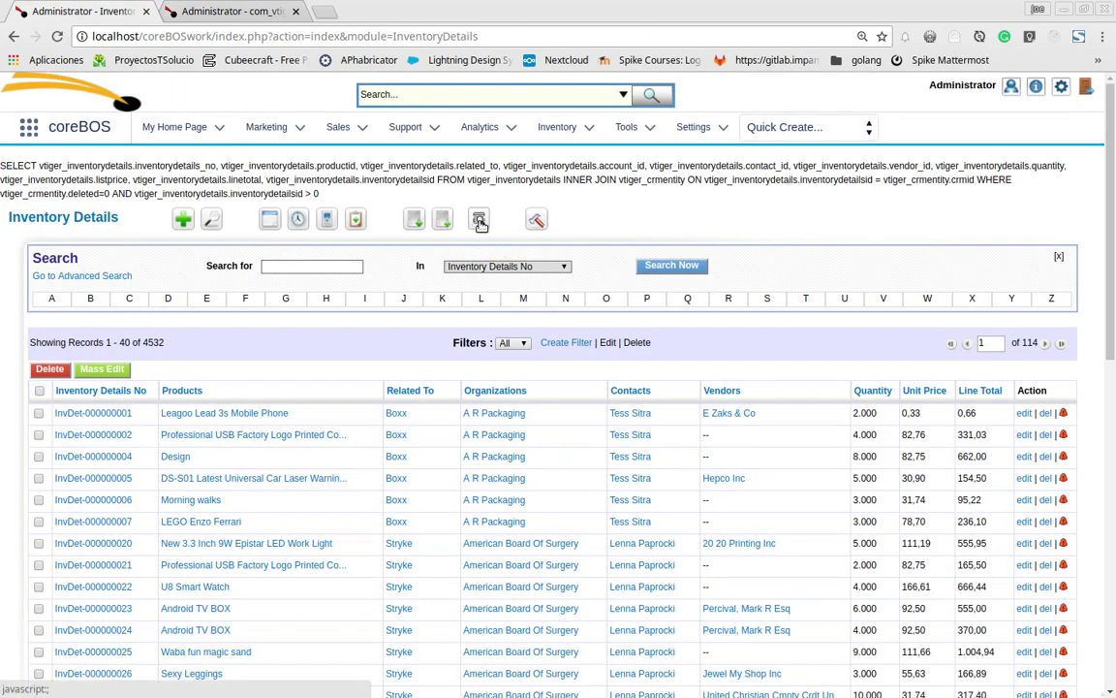
{"action": "left_click", "coordinate": [536, 222]}
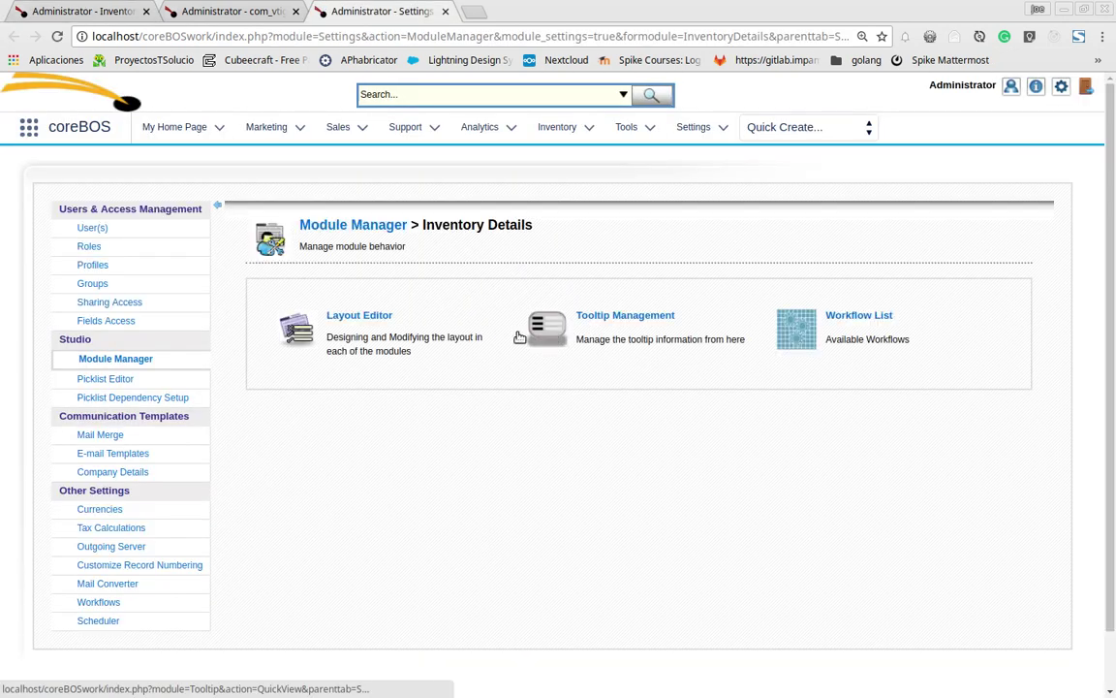
{"action": "left_click", "coordinate": [364, 318]}
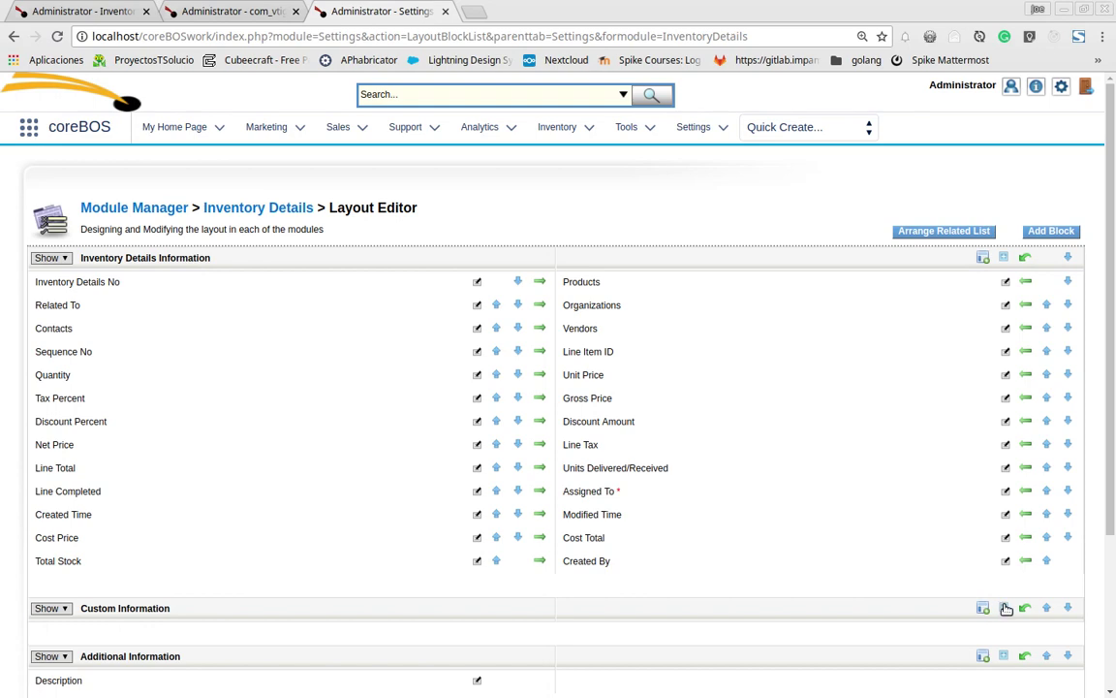
Step: Define a custom text field "Related to Entity" with length 100 in the Custom Information block and return to the Create Tickets workflow
{"action": "left_click", "coordinate": [1002, 608]}
{"action": "scroll", "coordinate": [736, 390], "scroll_direction": "down", "scroll_amount": 5}
{"action": "left_click", "coordinate": [718, 463]}
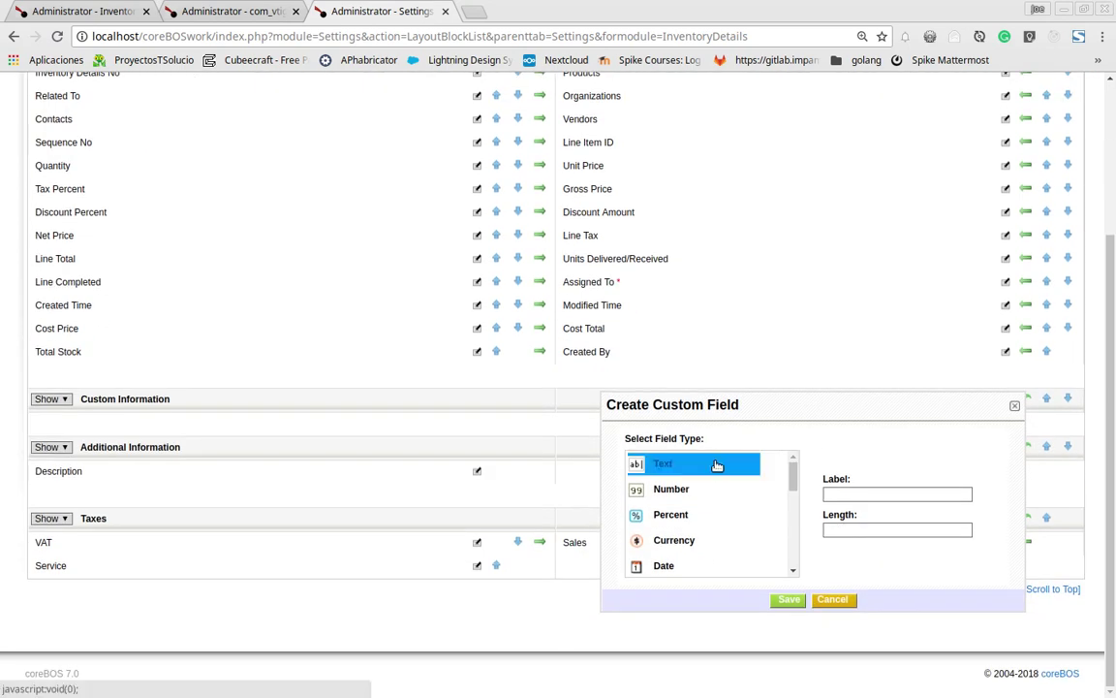
{"action": "left_click", "coordinate": [925, 494]}
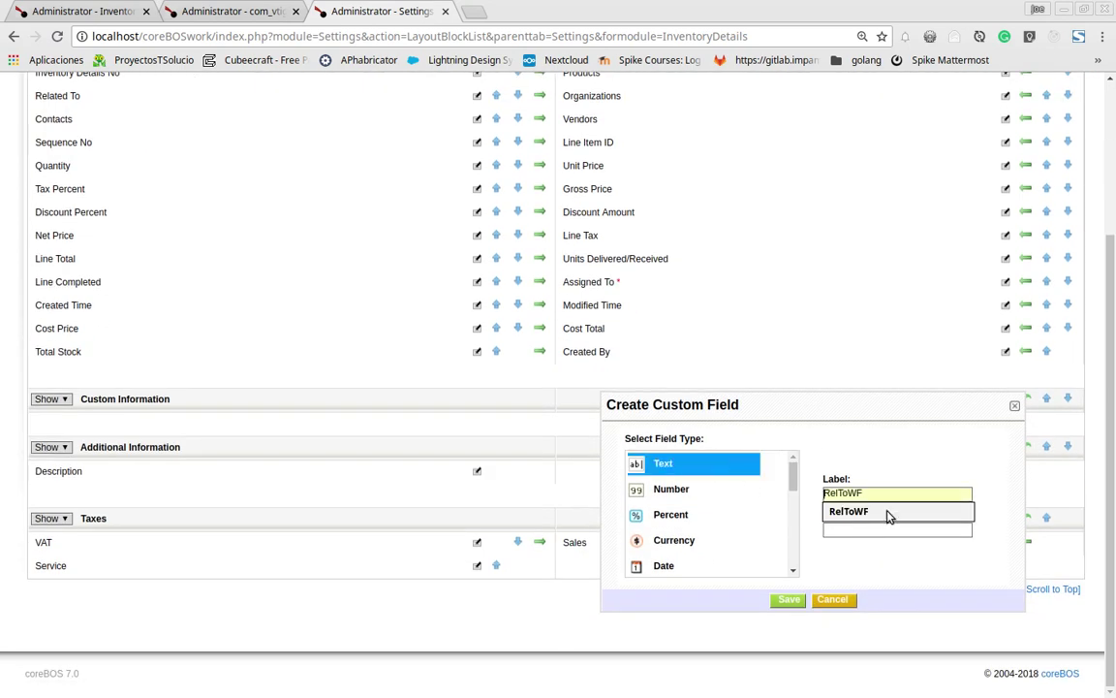
{"action": "left_click", "coordinate": [885, 516]}
{"action": "left_click", "coordinate": [868, 531]}
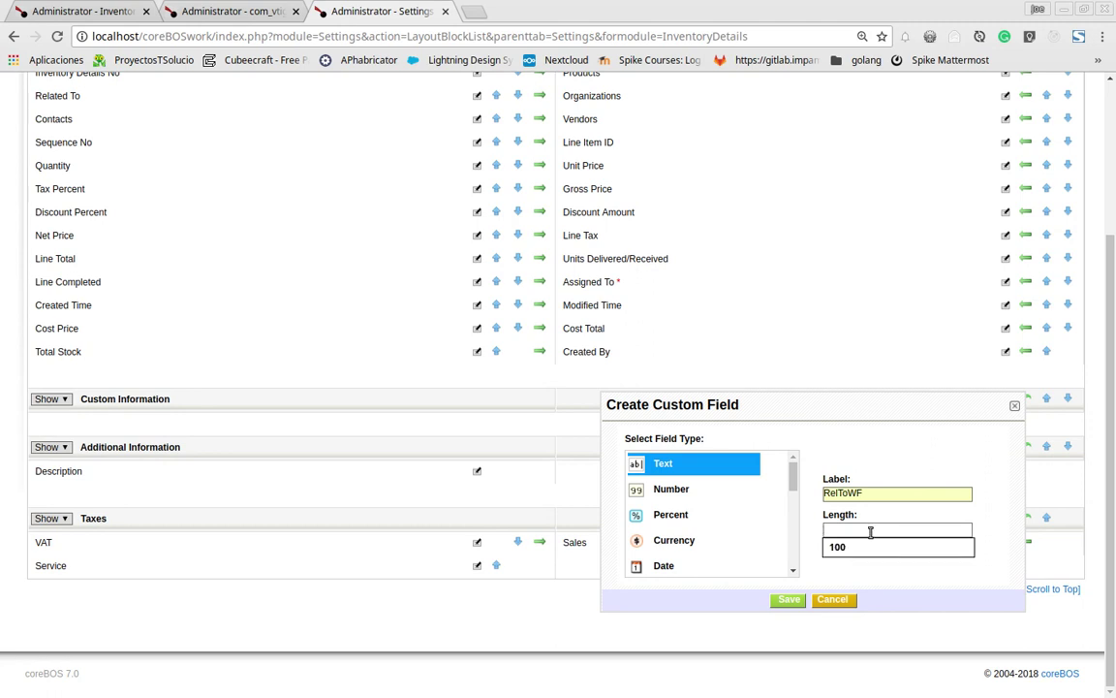
{"action": "left_click", "coordinate": [879, 493]}
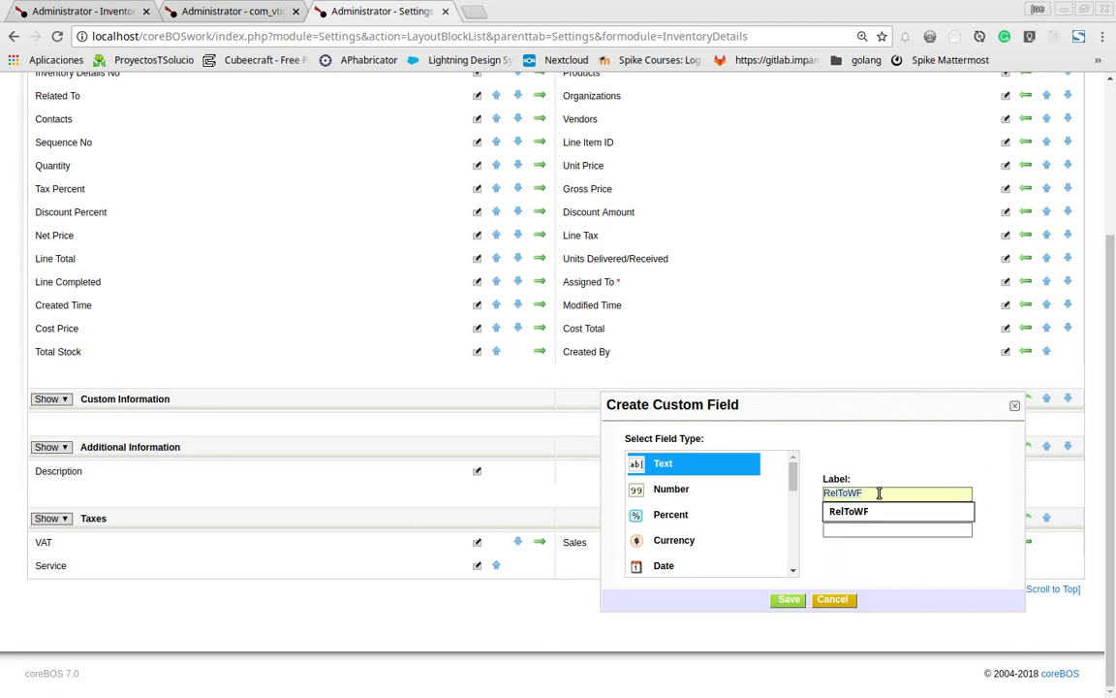
{"action": "type", "text": "Related to Entity"}
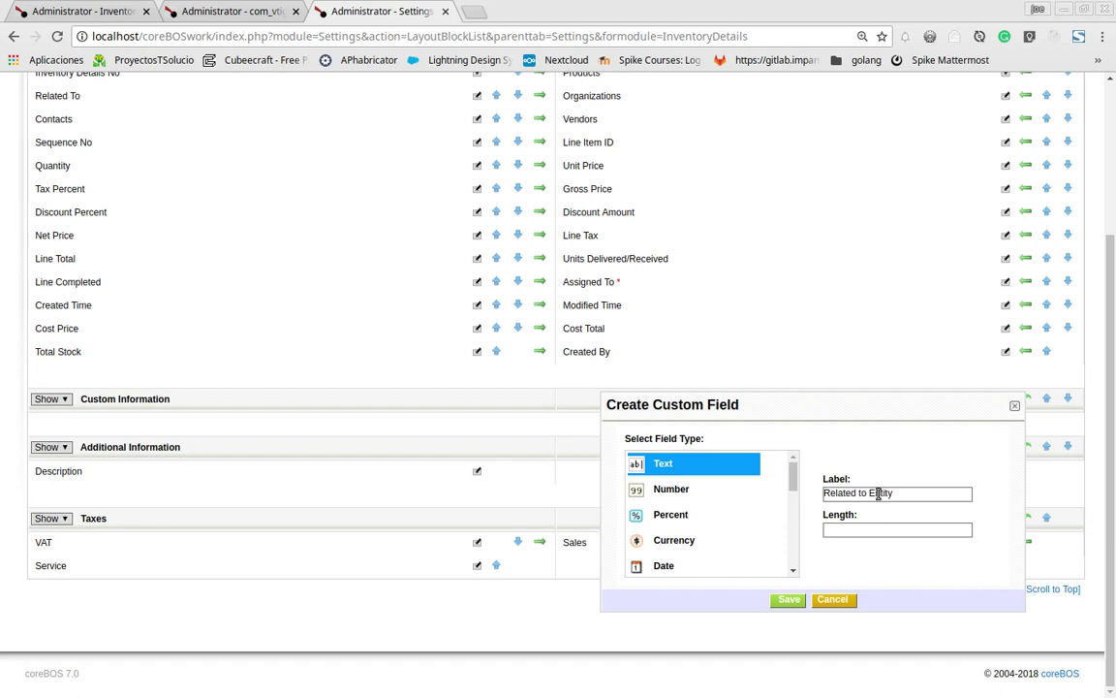
{"action": "left_click", "coordinate": [808, 528]}
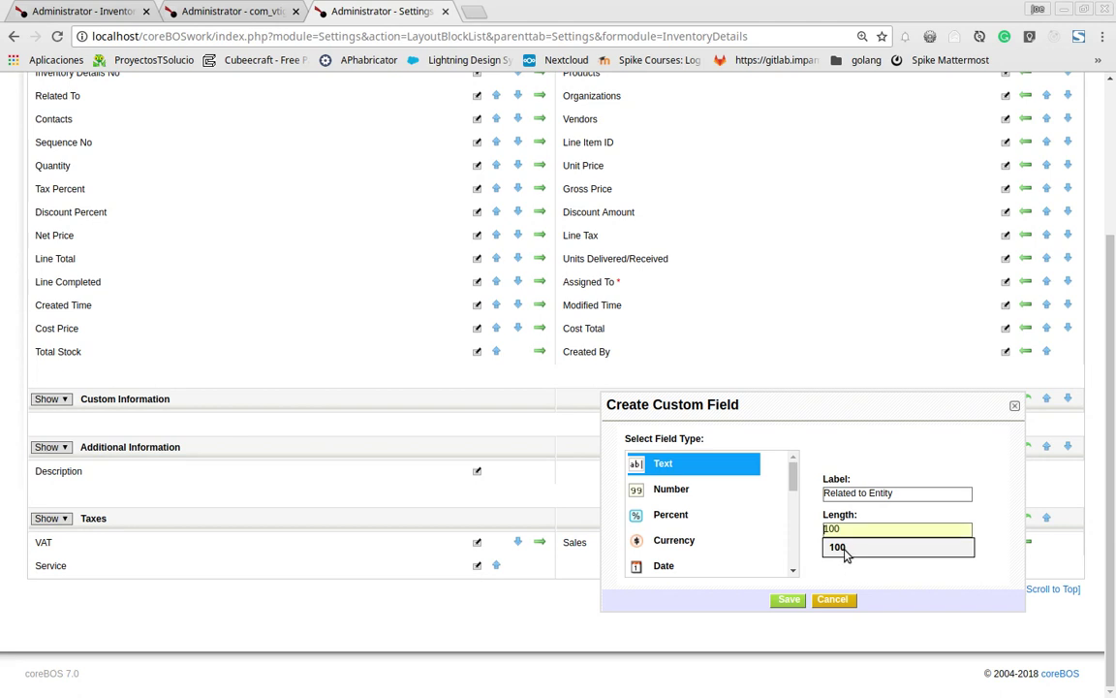
{"action": "left_click", "coordinate": [843, 549]}
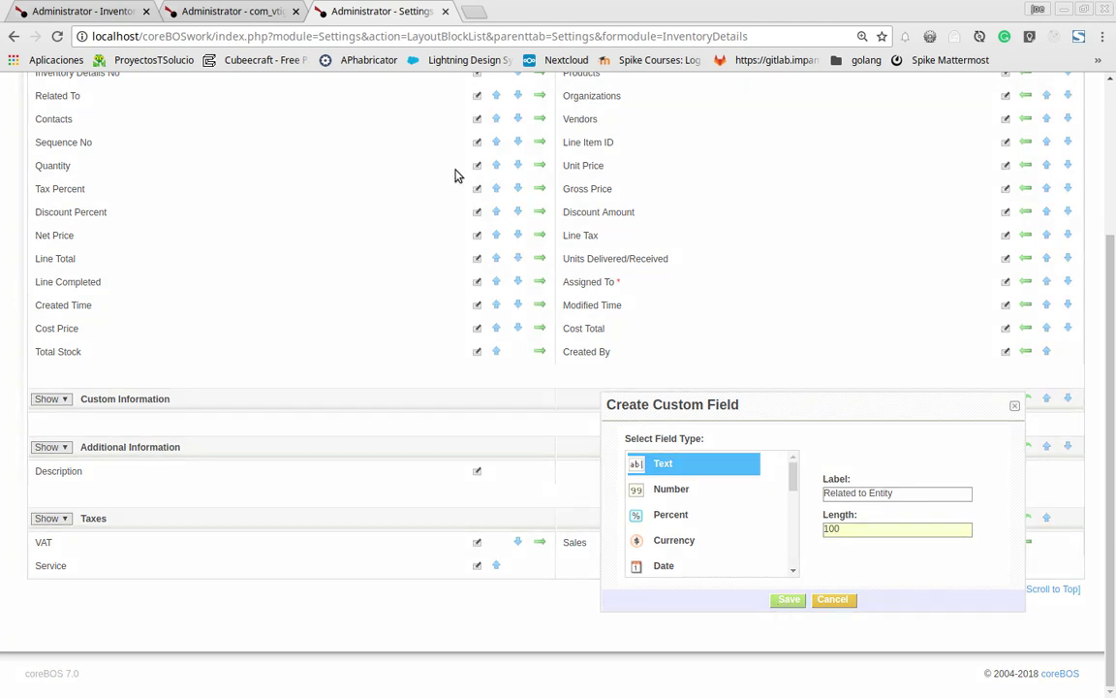
{"action": "left_click", "coordinate": [217, 12]}
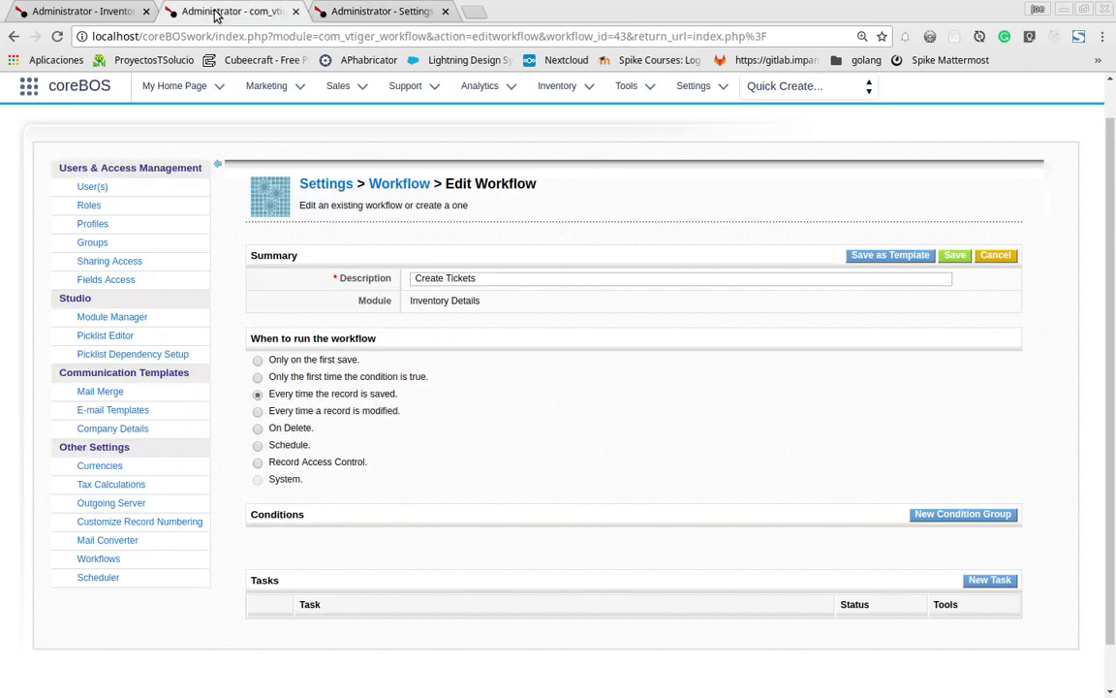
Step: Add an Update Fields task titled "upd retlto" to the workflow and turn off evaluating conditions on execution
{"action": "left_click", "coordinate": [989, 581]}
{"action": "left_click", "coordinate": [523, 376]}
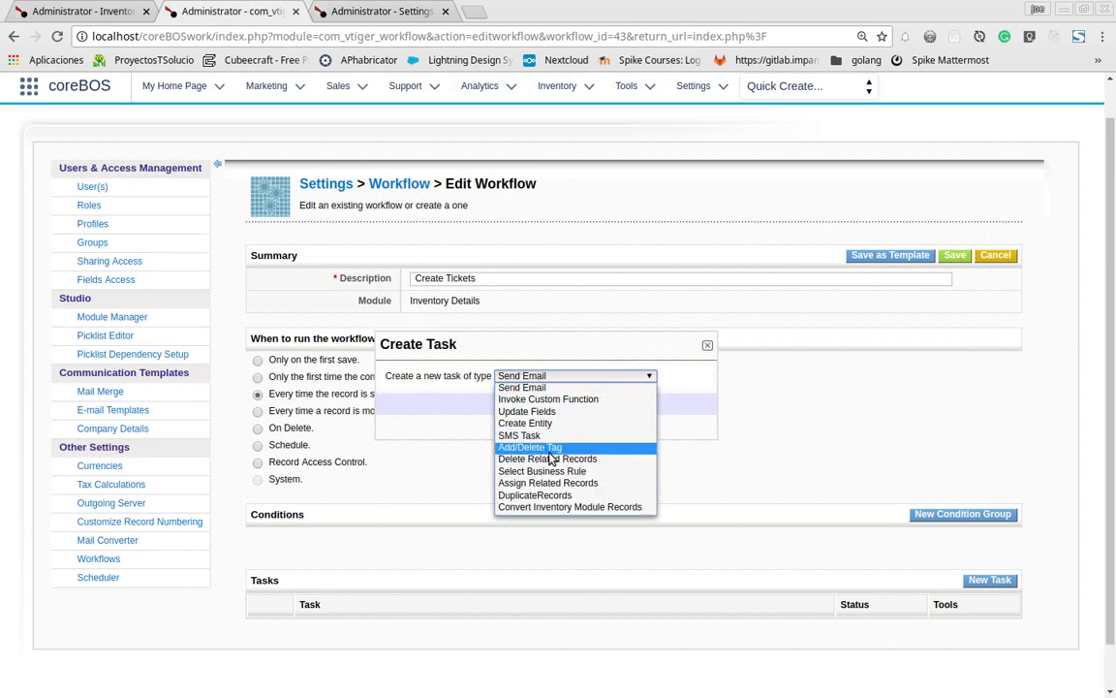
{"action": "left_click", "coordinate": [528, 411]}
{"action": "left_click", "coordinate": [516, 405]}
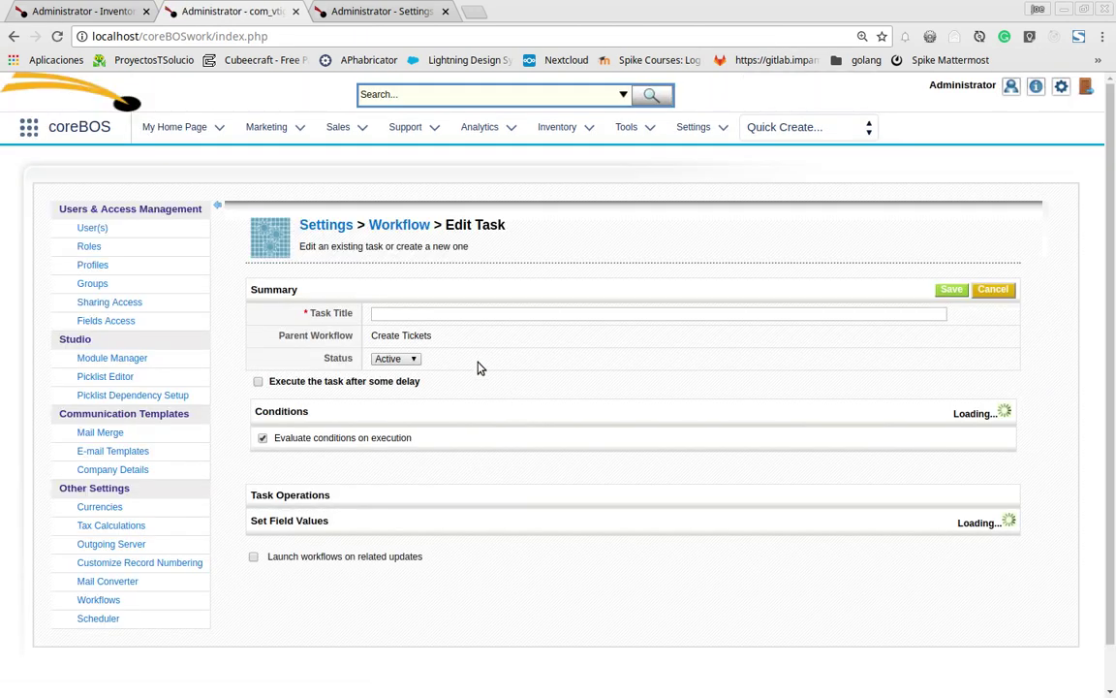
{"action": "left_click", "coordinate": [403, 314]}
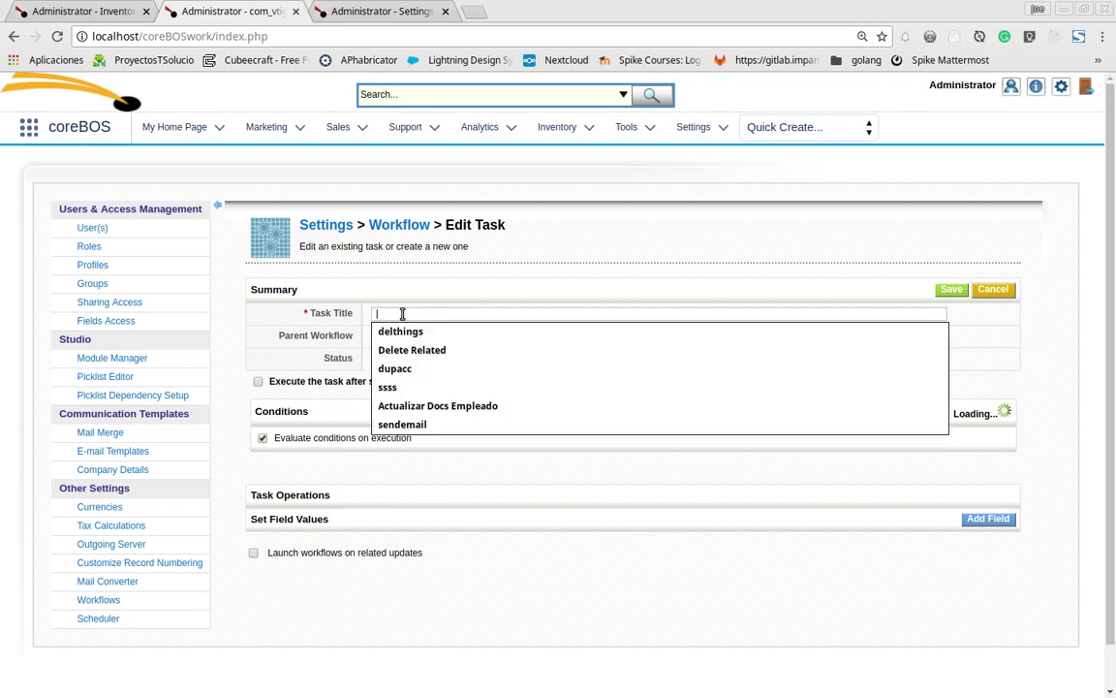
{"action": "type", "text": "upd retlto"}
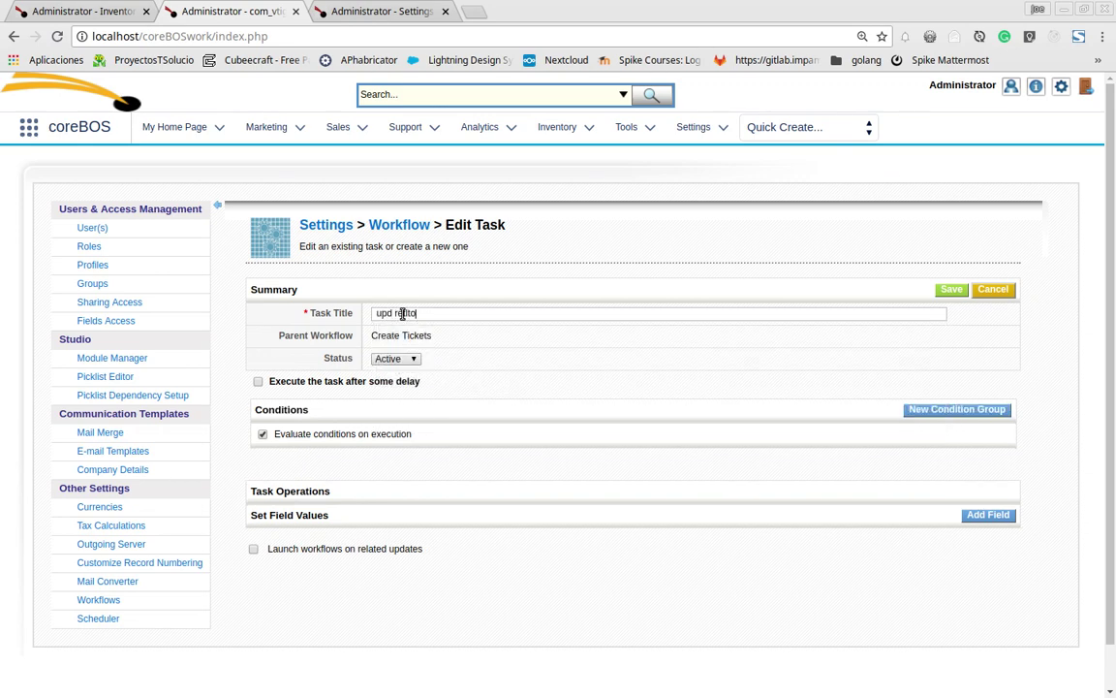
{"action": "left_click", "coordinate": [262, 434]}
Step: Add the Related to Entity field to the task's field values and set its value type to Expression
{"action": "left_click", "coordinate": [974, 524]}
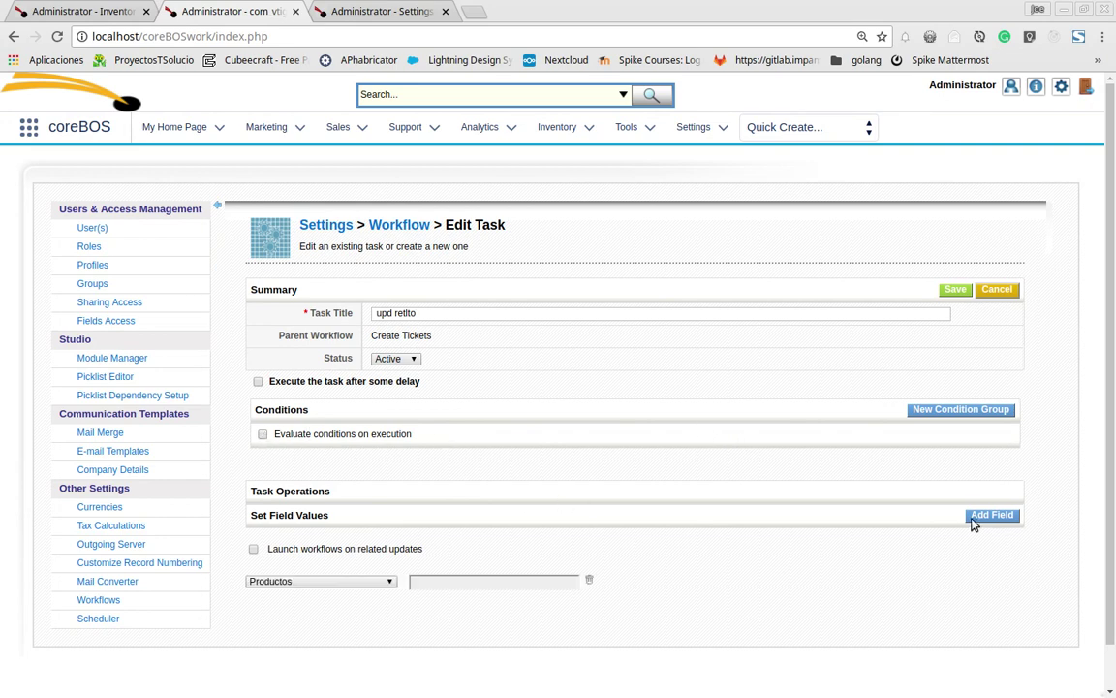
{"action": "left_click", "coordinate": [363, 580]}
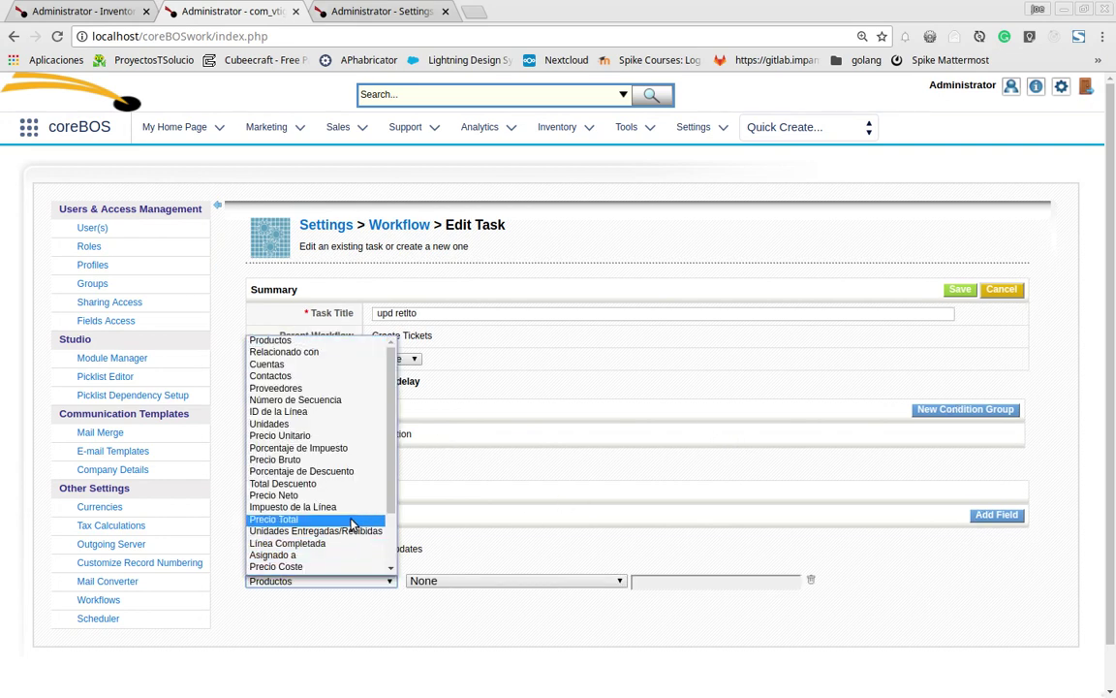
{"action": "scroll", "coordinate": [351, 523], "scroll_direction": "down", "scroll_amount": 2}
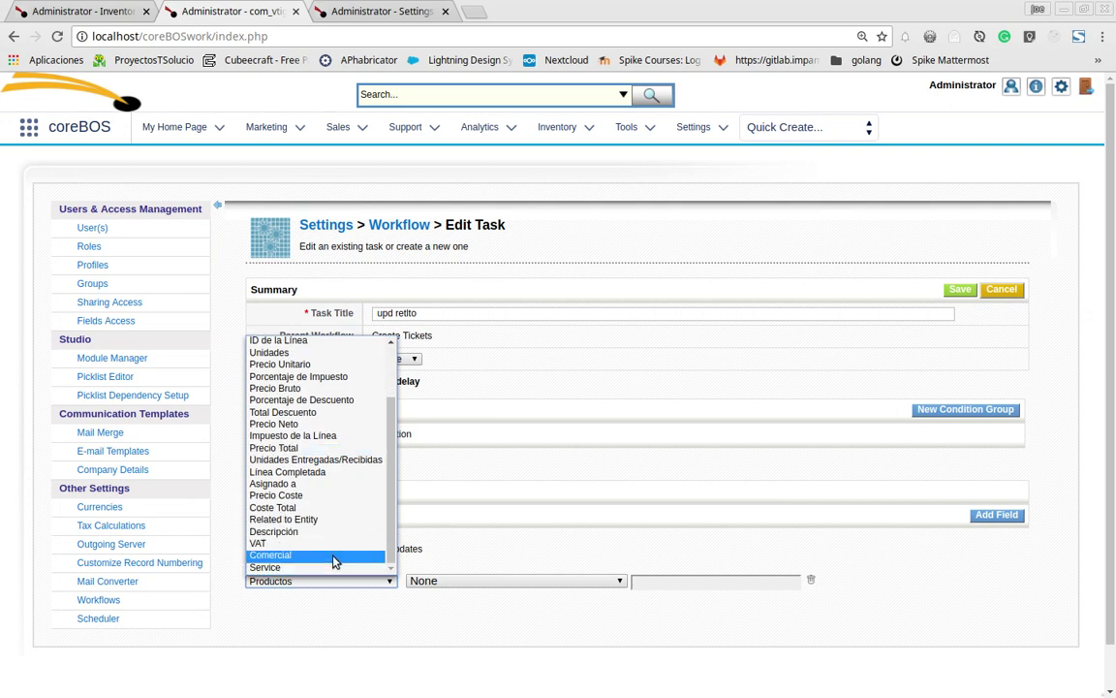
{"action": "left_click", "coordinate": [355, 521]}
{"action": "left_click", "coordinate": [449, 581]}
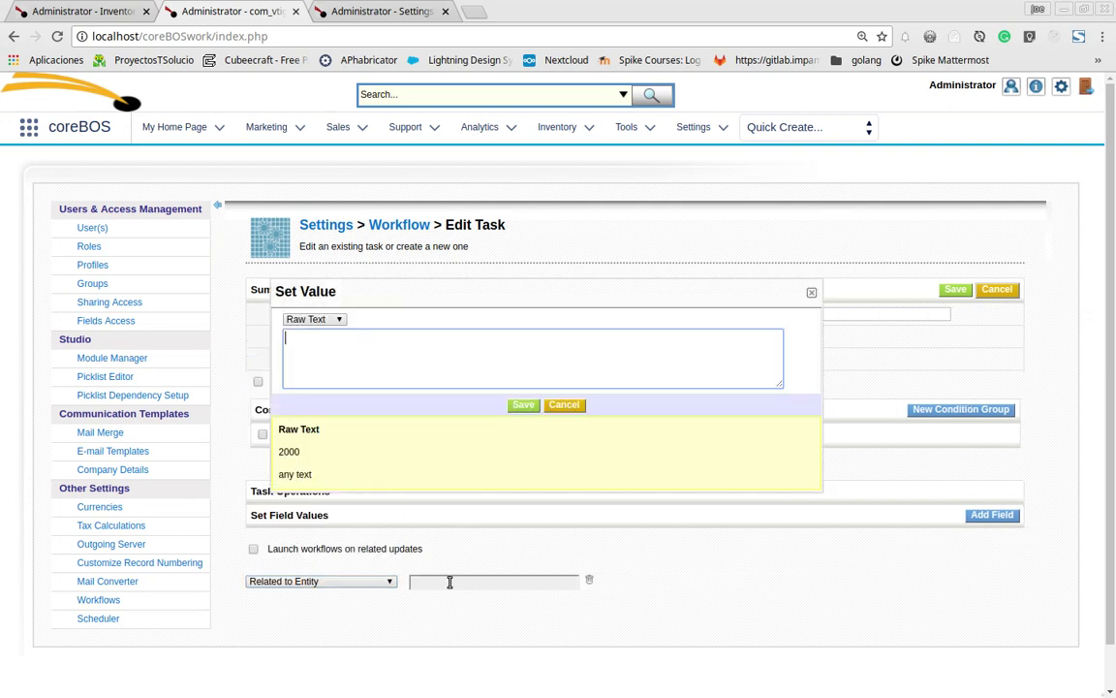
{"action": "left_click", "coordinate": [321, 318]}
{"action": "left_click", "coordinate": [318, 354]}
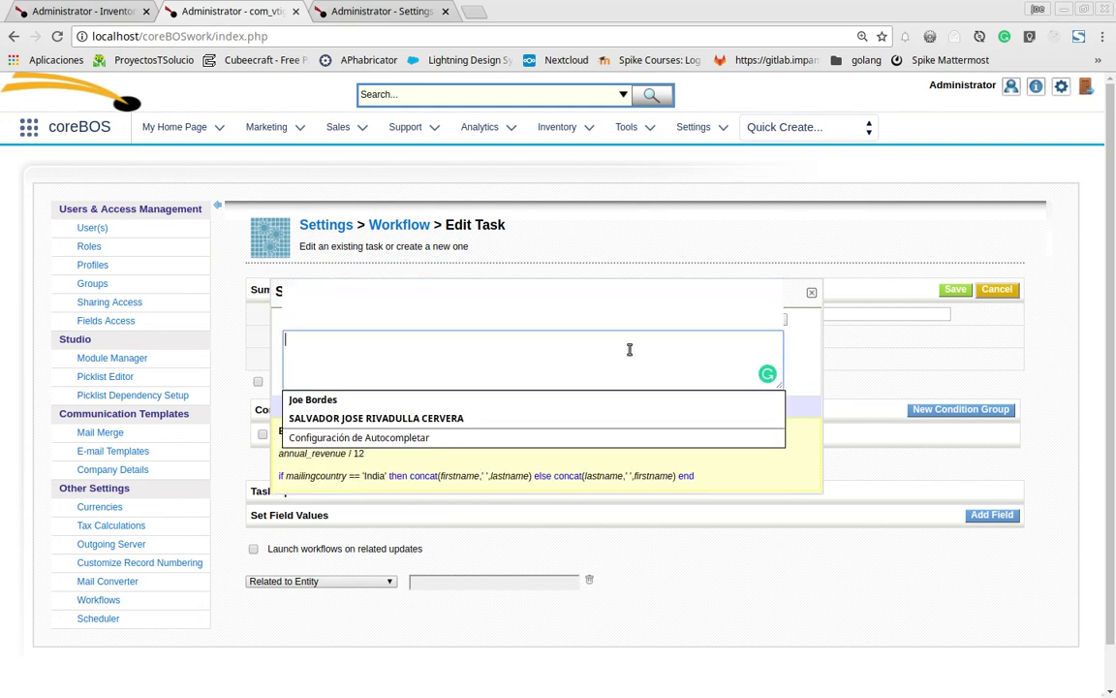
Step: Insert a concat function in the expression with 'I am related to a ' as its first argument
{"action": "left_click", "coordinate": [633, 319]}
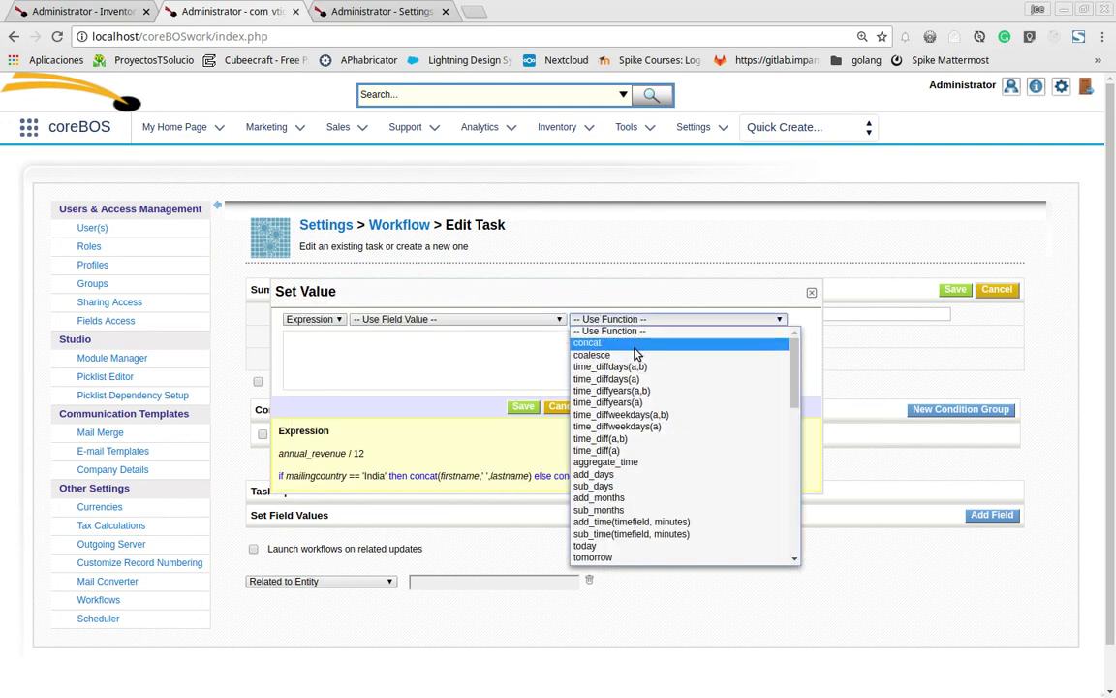
{"action": "left_click", "coordinate": [635, 351]}
{"action": "left_click", "coordinate": [333, 340]}
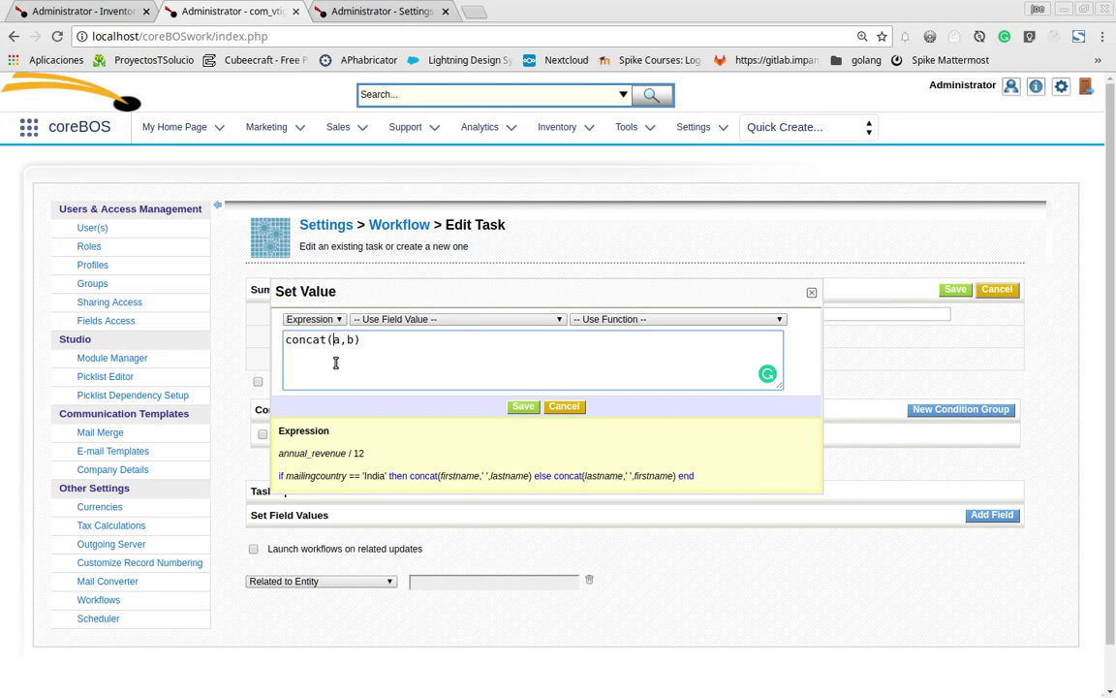
{"action": "type", "text": "'I am related to "}
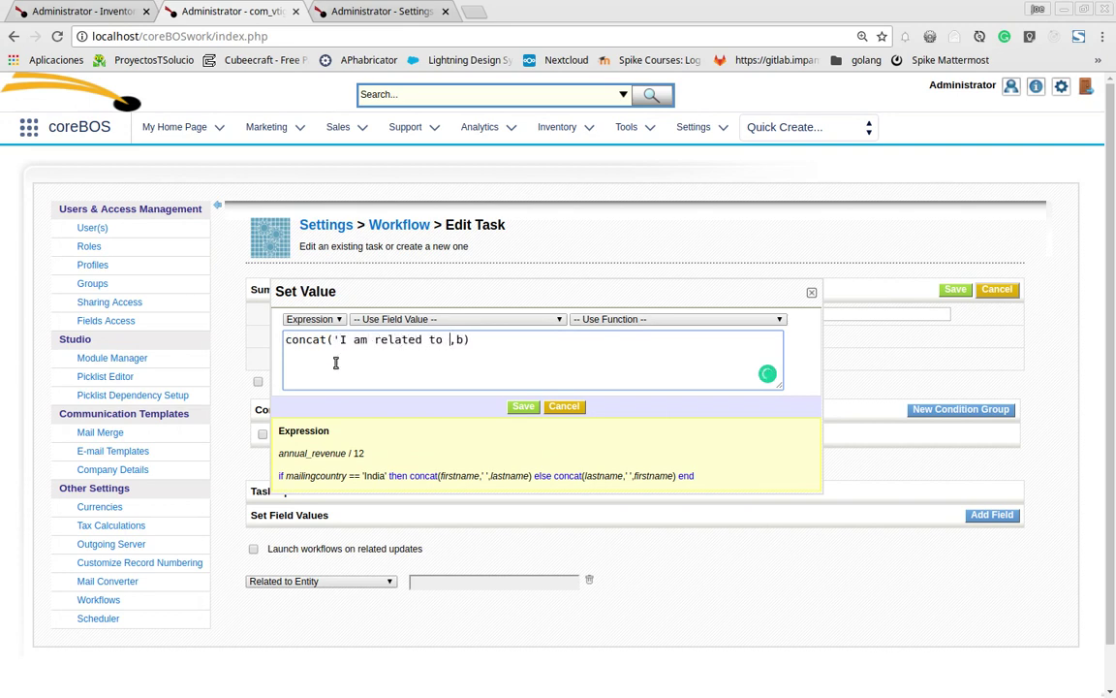
{"action": "type", "text": "a \""}
{"action": "key", "text": "BackSpace"}
{"action": "type", "text": "'"}
Step: Replace concat's second argument with getEntityType(related_to), using the Related To field and leaving no trailing space
{"action": "left_click", "coordinate": [719, 320]}
{"action": "scroll", "coordinate": [719, 352], "scroll_direction": "down", "scroll_amount": 5}
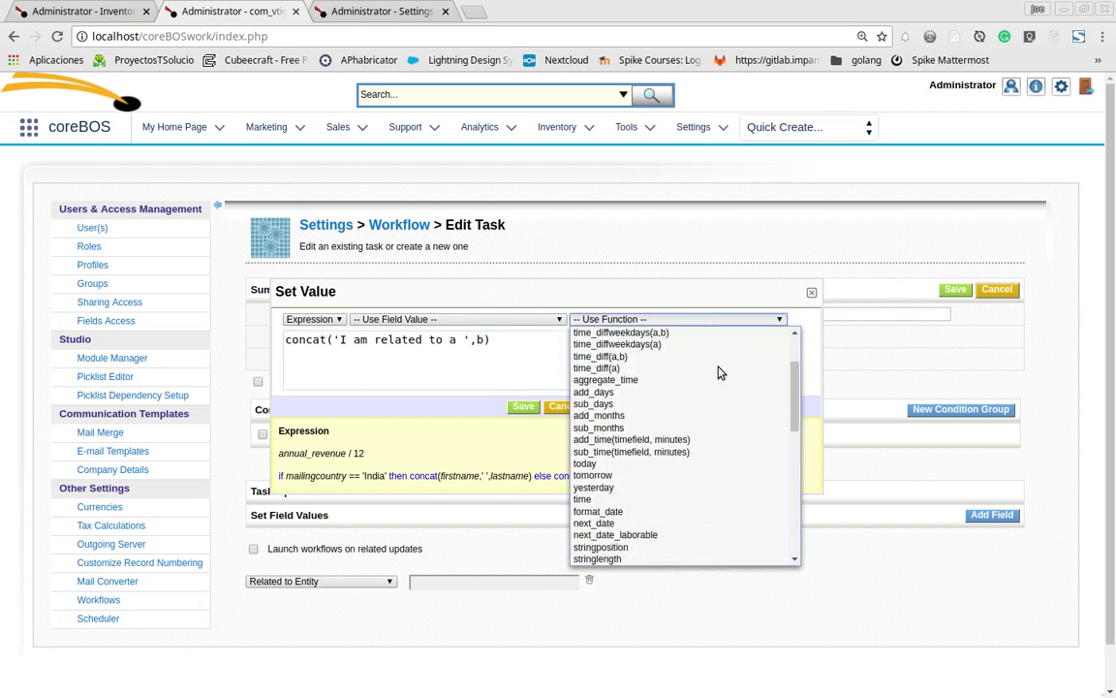
{"action": "scroll", "coordinate": [719, 371], "scroll_direction": "down", "scroll_amount": 4}
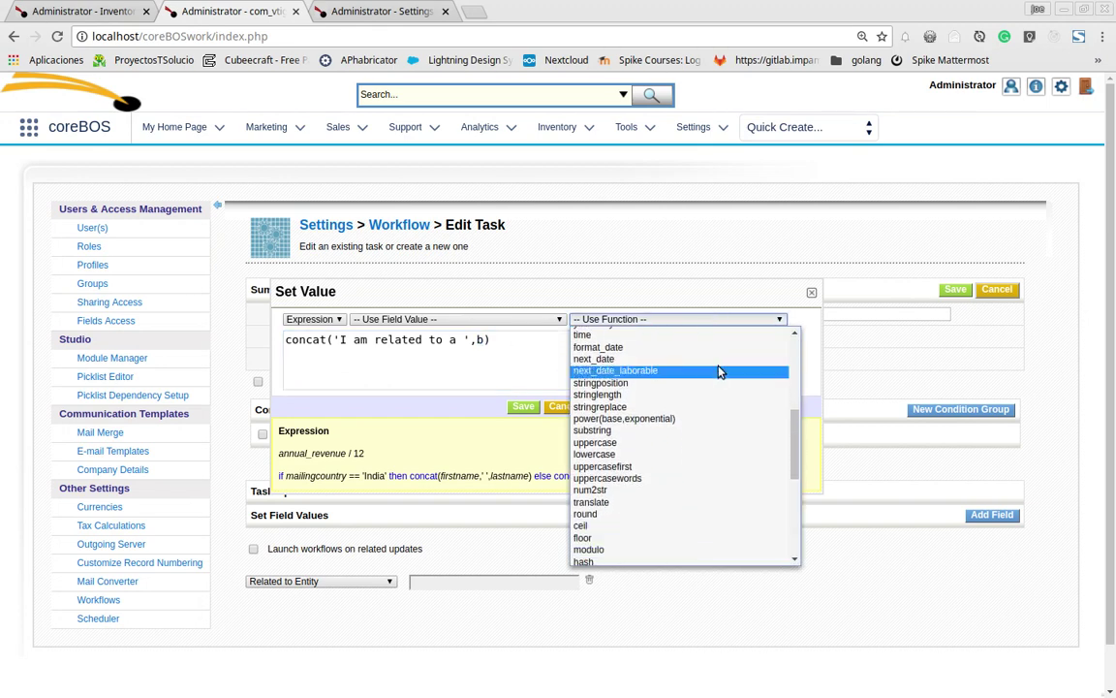
{"action": "scroll", "coordinate": [710, 386], "scroll_direction": "down", "scroll_amount": 4}
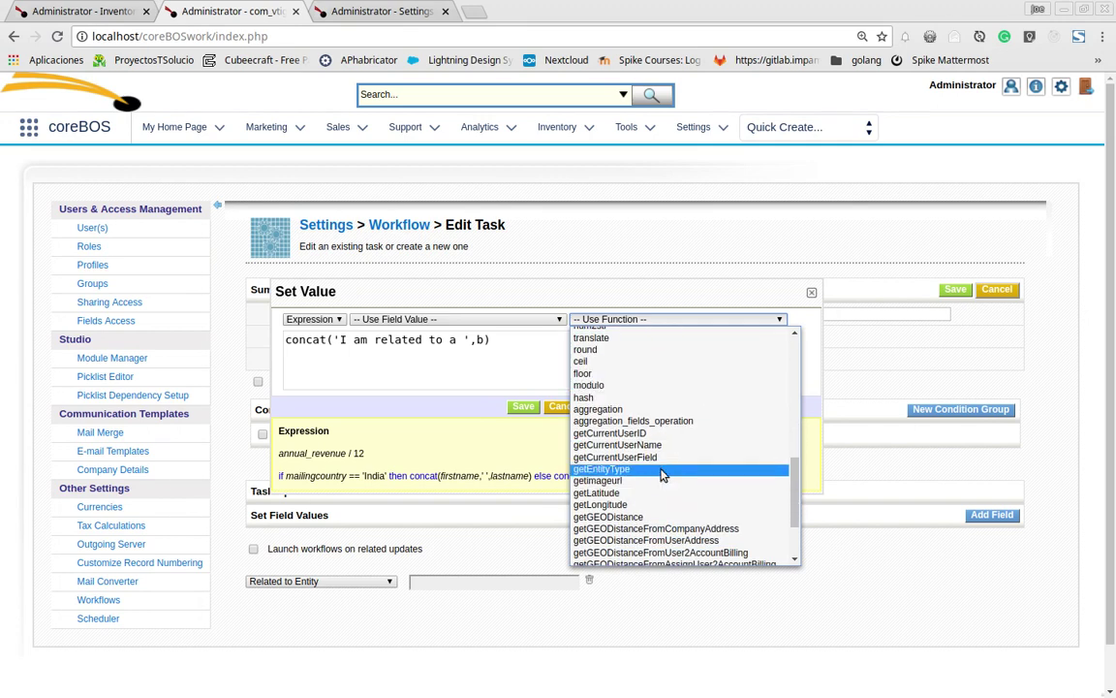
{"action": "left_click", "coordinate": [620, 469]}
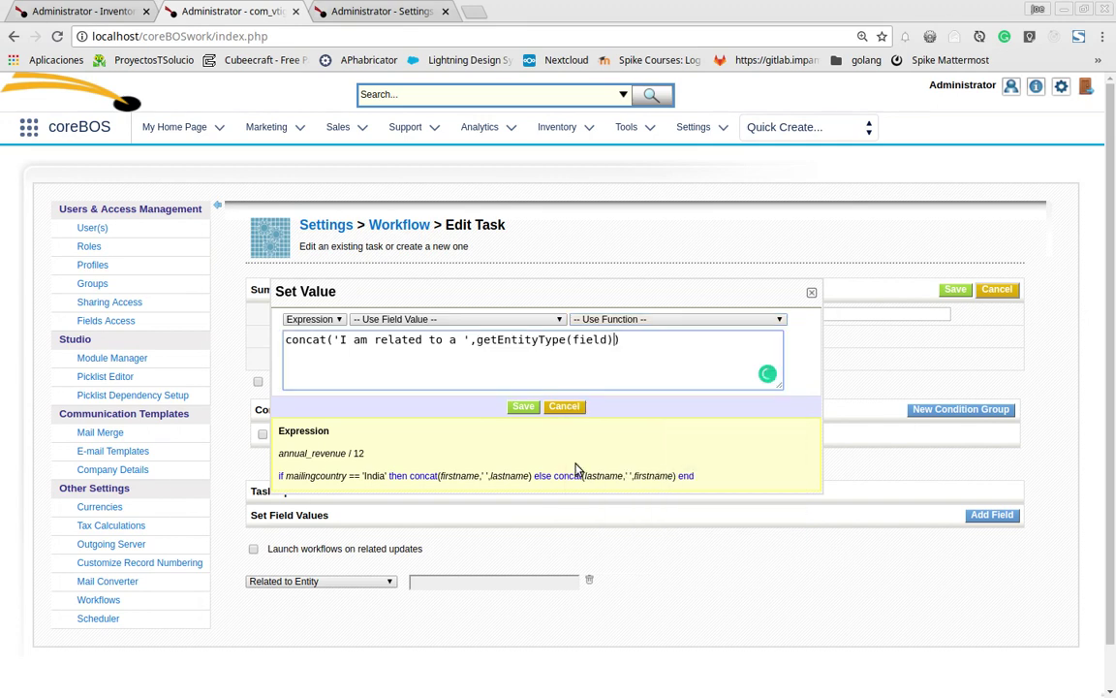
{"action": "left_click", "coordinate": [407, 319]}
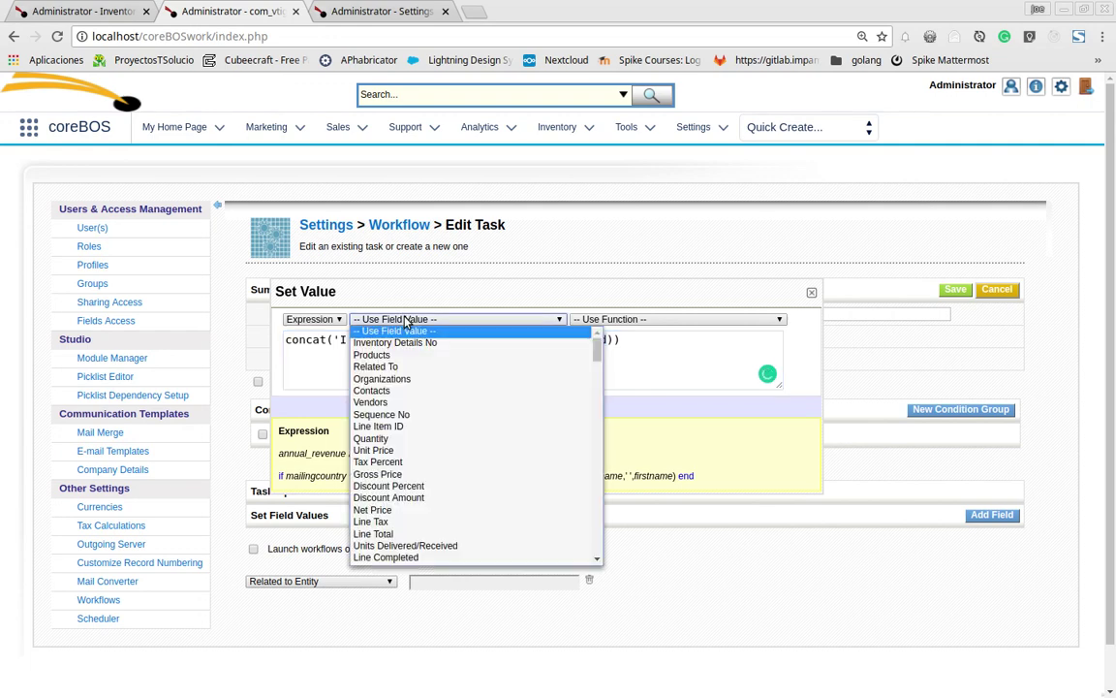
{"action": "left_click", "coordinate": [421, 367]}
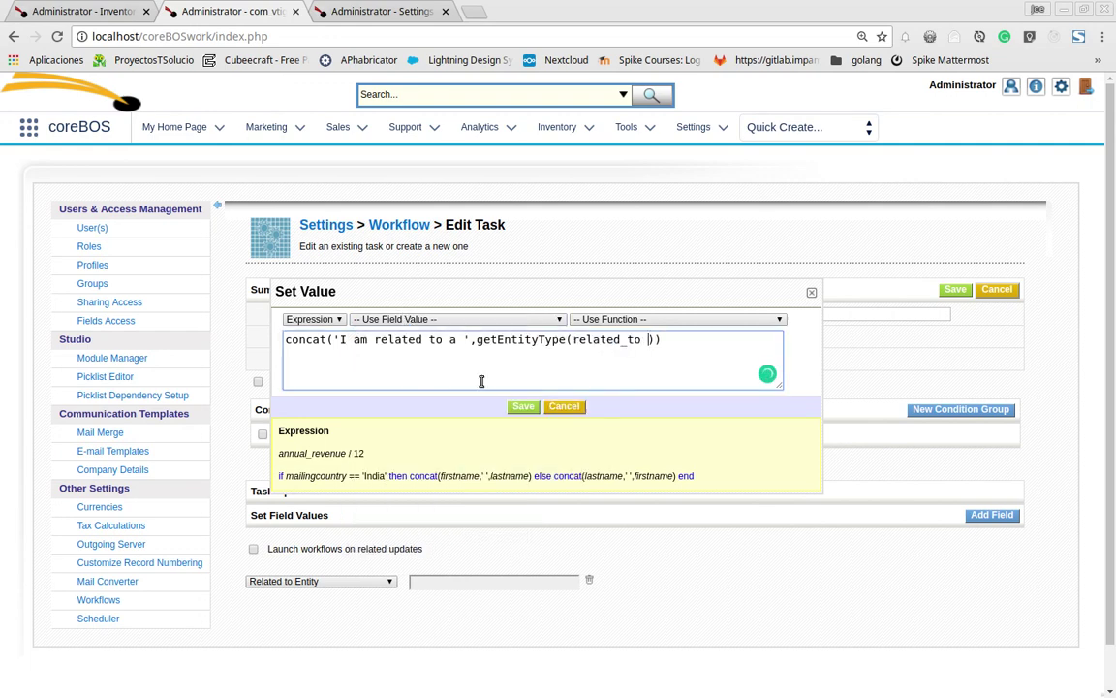
{"action": "key", "text": "BackSpace"}
{"action": "left_click_drag", "start_coordinate": [334, 339], "coordinate": [568, 340]}
{"action": "left_click", "coordinate": [477, 340]}
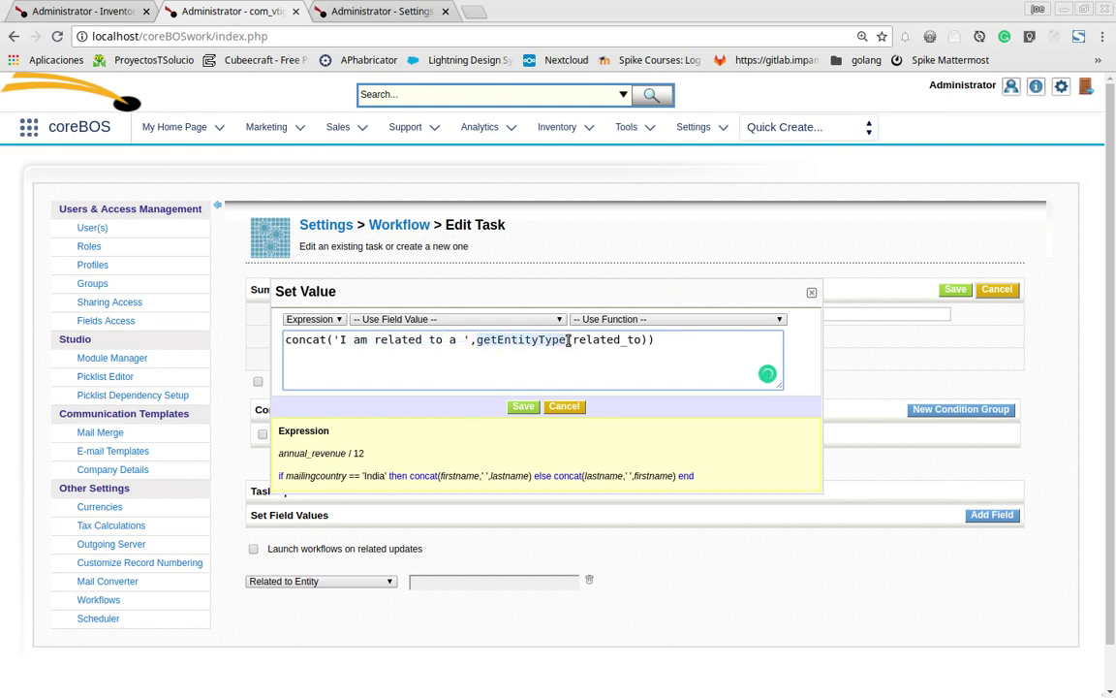
{"action": "double_click", "coordinate": [604, 340]}
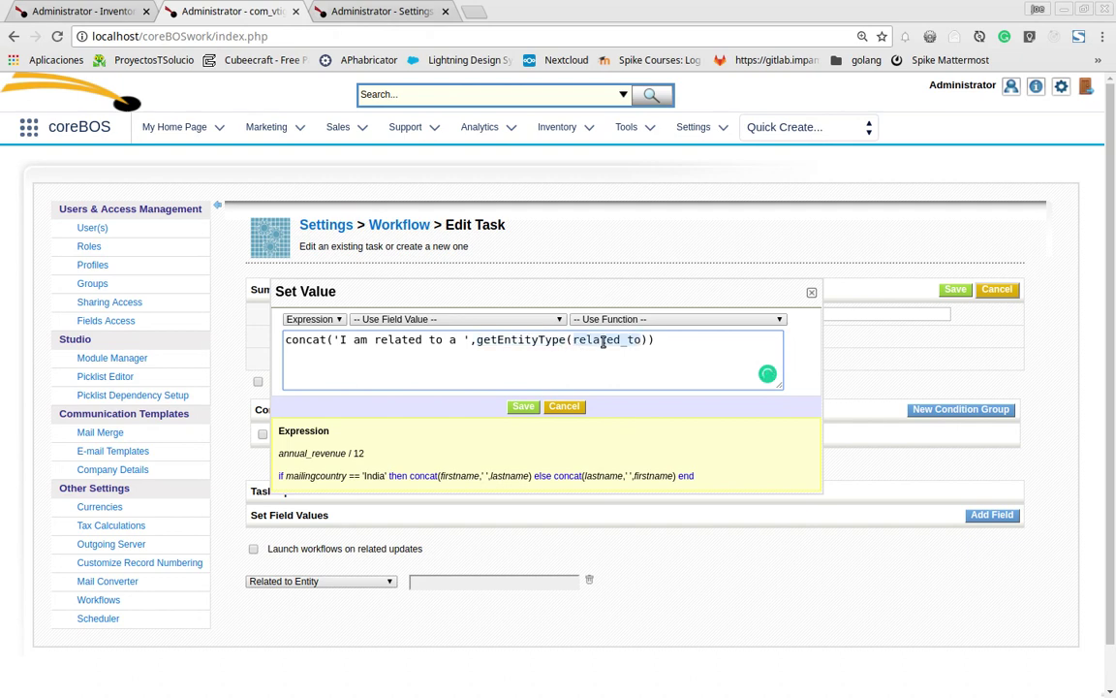
{"action": "left_click", "coordinate": [510, 339]}
{"action": "double_click", "coordinate": [510, 339]}
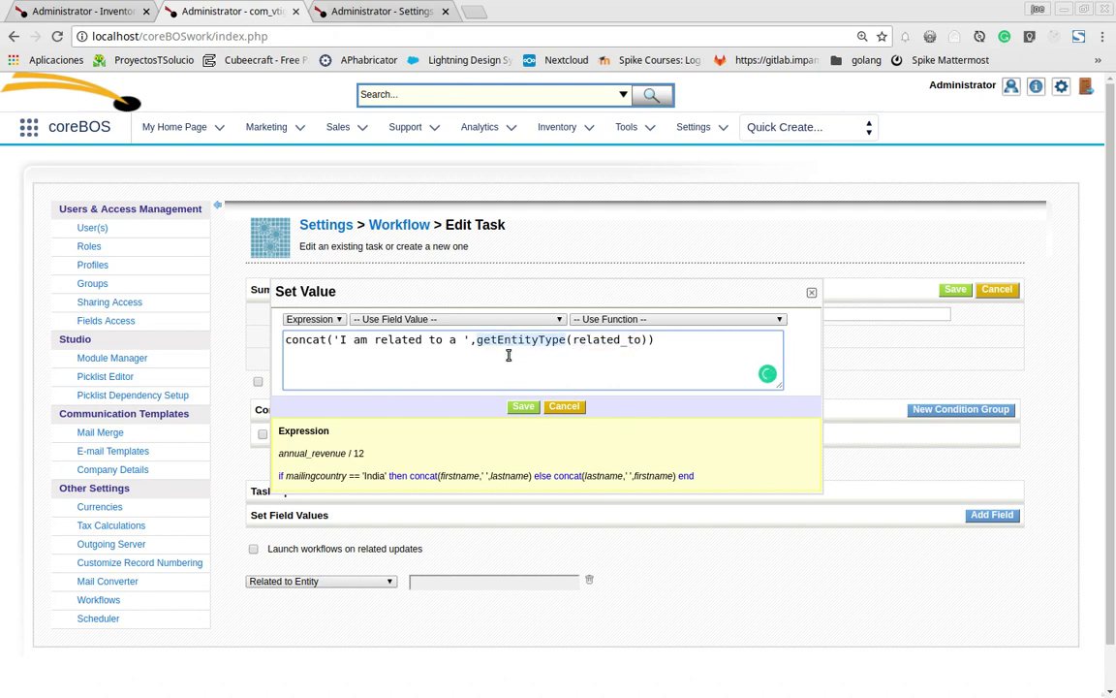
{"action": "double_click", "coordinate": [609, 339]}
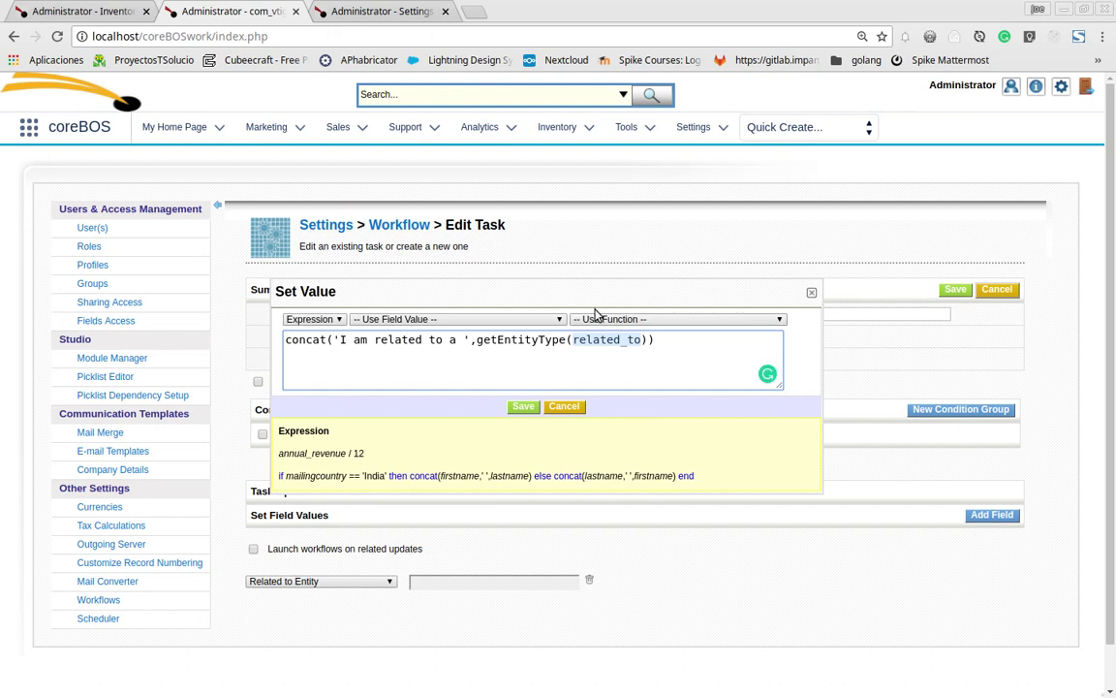
Step: Save the expression as the value of Related to Entity and save the update task
{"action": "left_click", "coordinate": [524, 407]}
{"action": "left_click", "coordinate": [961, 293]}
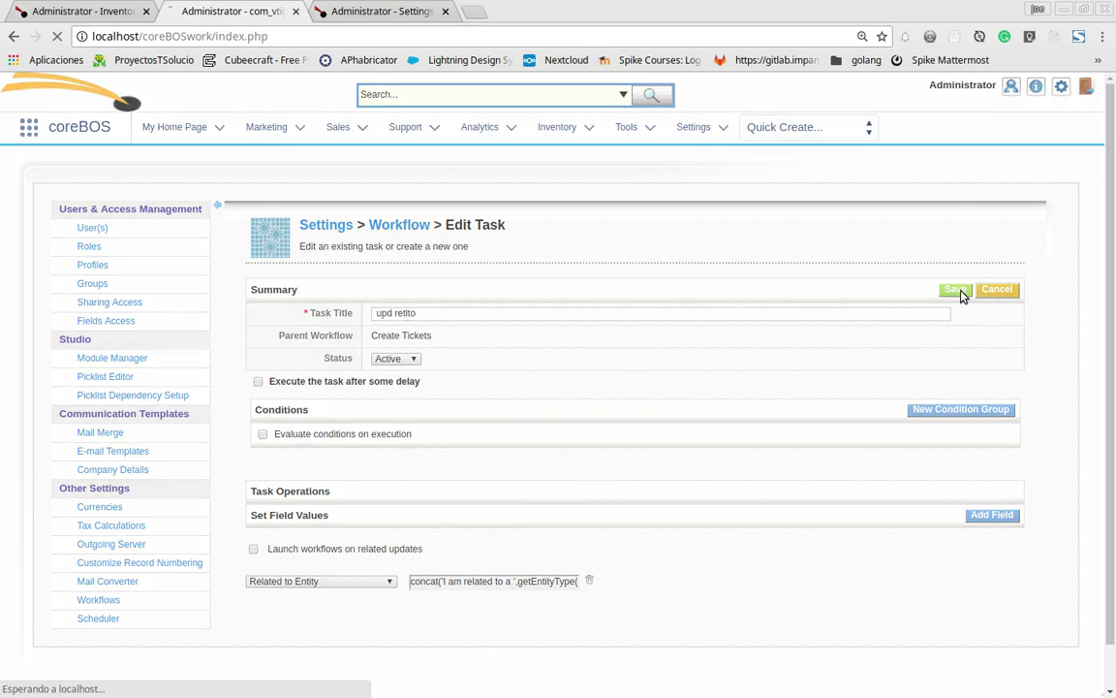
Step: Open the first Inventory Details record in a new browser tab and check its Related To and Related to Entity fields
{"action": "left_click", "coordinate": [62, 12]}
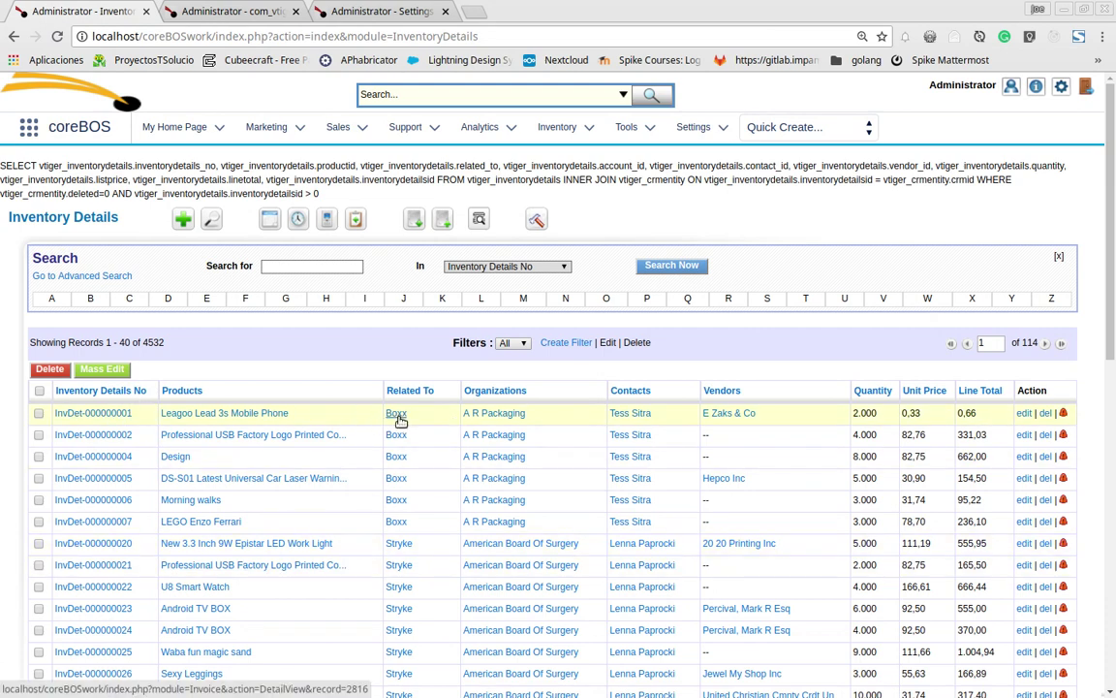
{"action": "middle_click", "coordinate": [103, 414]}
{"action": "left_click", "coordinate": [499, 11]}
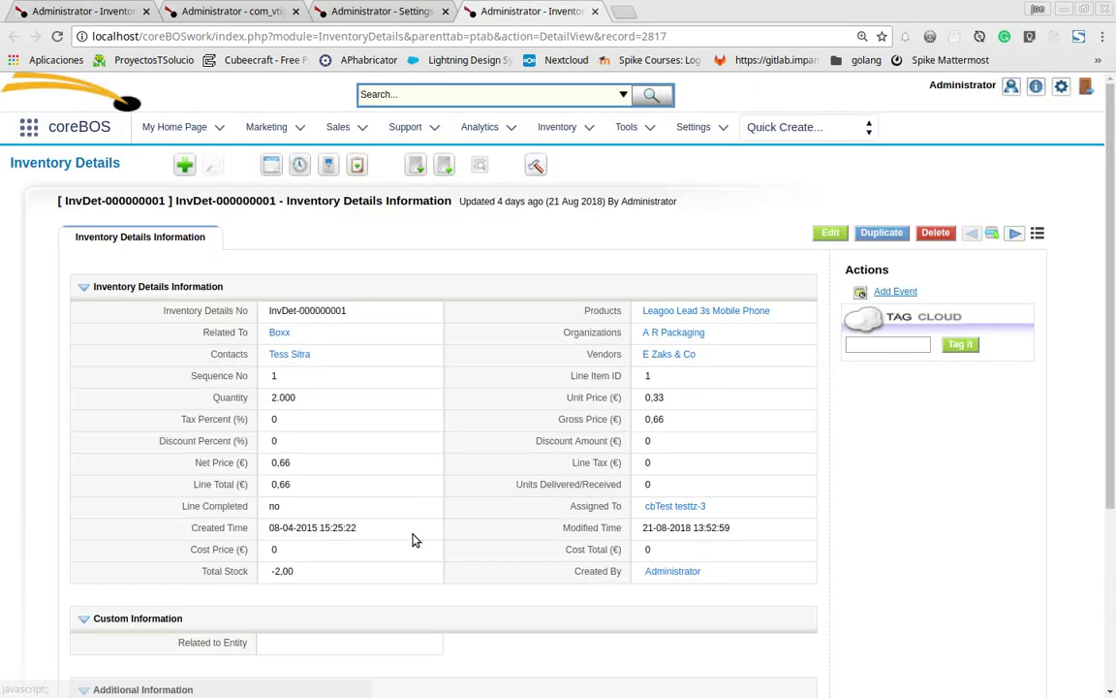
{"action": "scroll", "coordinate": [412, 538], "scroll_direction": "down", "scroll_amount": 2}
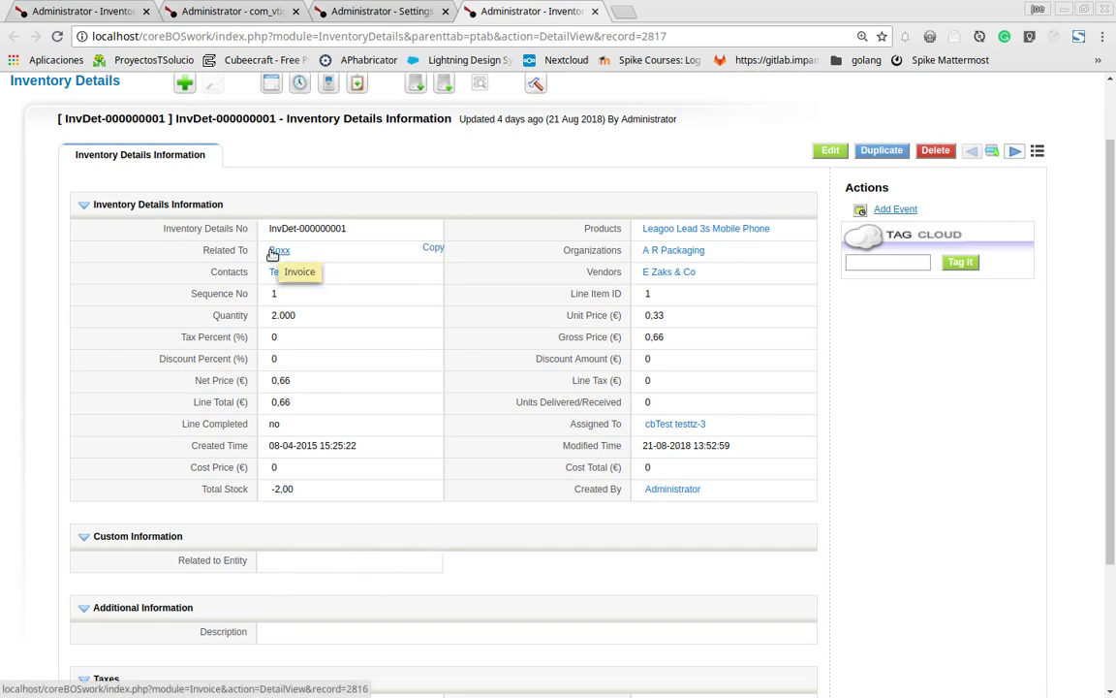
Step: Edit and save the record without changes to trigger the workflow, and check the Related to Entity field
{"action": "left_click", "coordinate": [829, 150]}
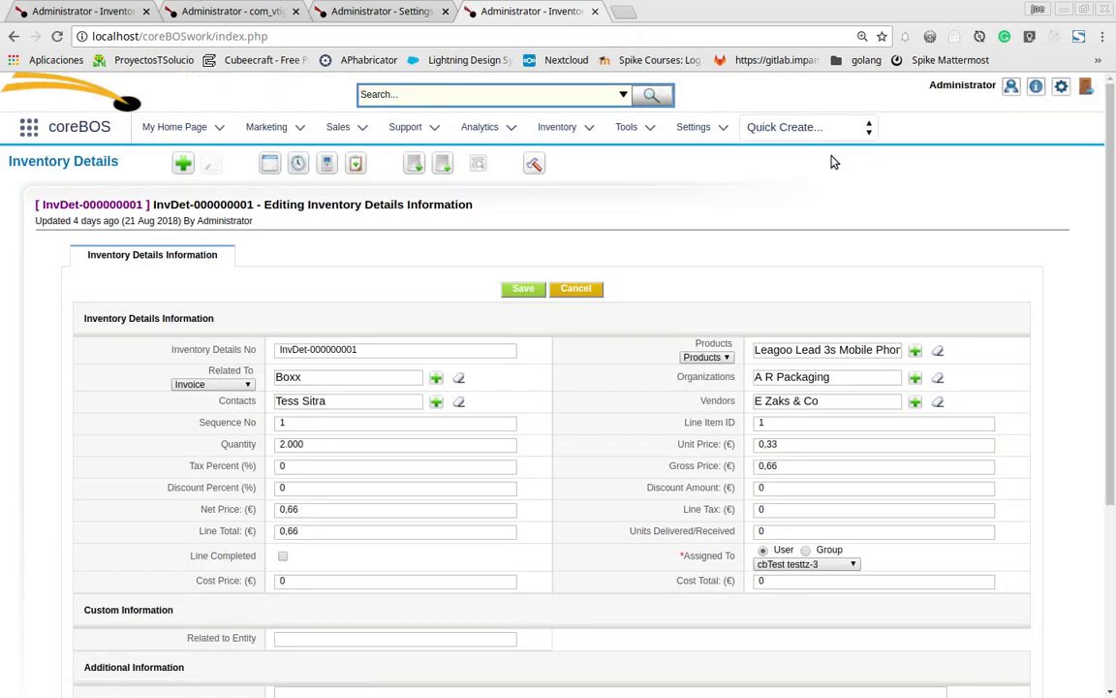
{"action": "left_click", "coordinate": [525, 290]}
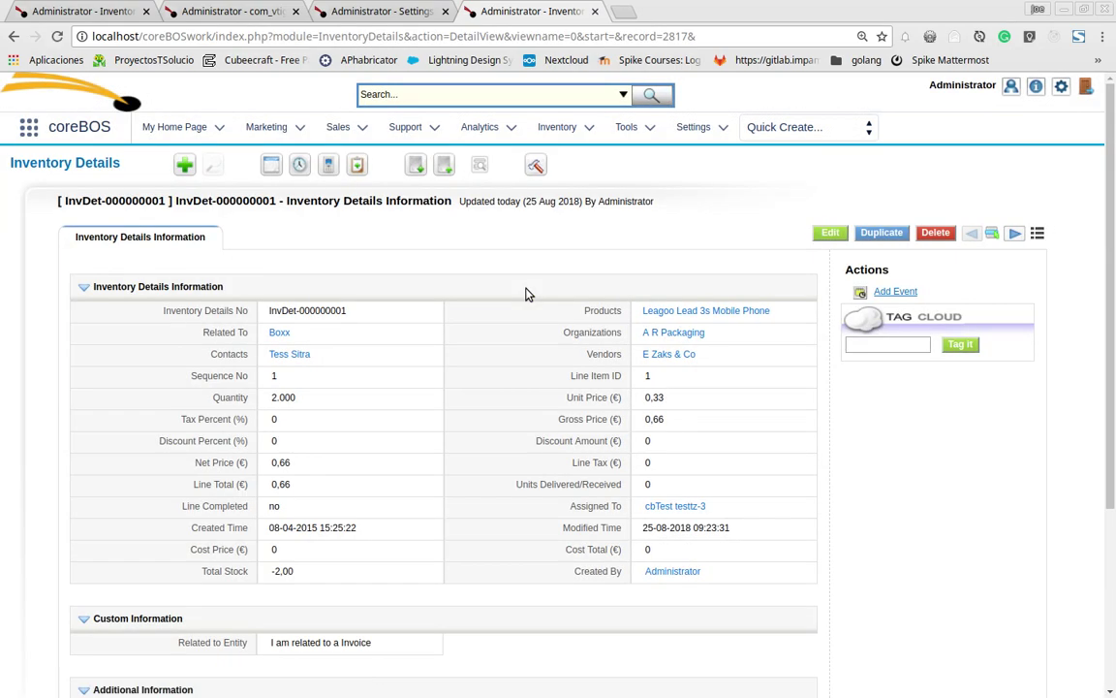
{"action": "scroll", "coordinate": [526, 294], "scroll_direction": "down", "scroll_amount": 3}
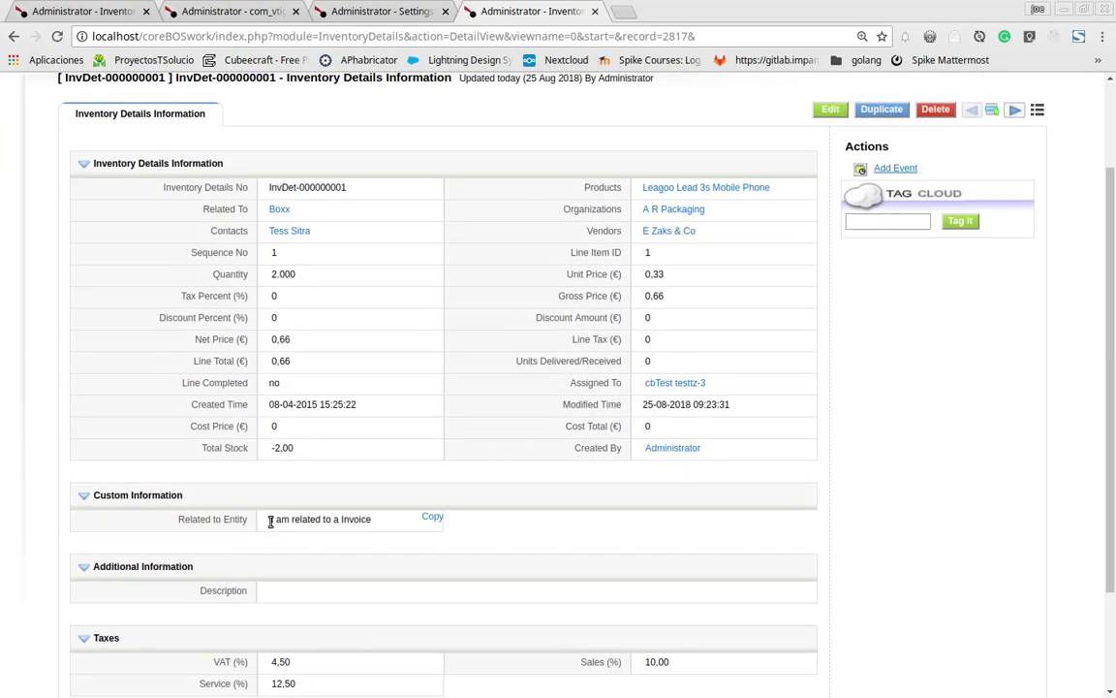
{"action": "scroll", "coordinate": [299, 531], "scroll_direction": "up", "scroll_amount": 2}
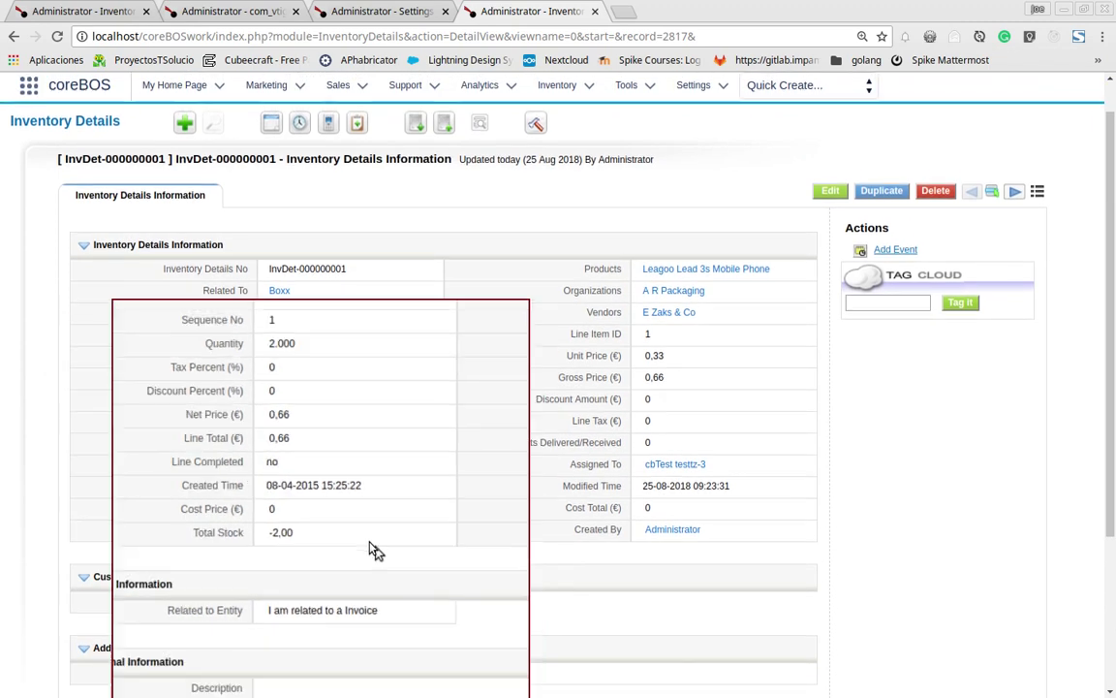
{"action": "scroll", "coordinate": [366, 549], "scroll_direction": "down", "scroll_amount": 3}
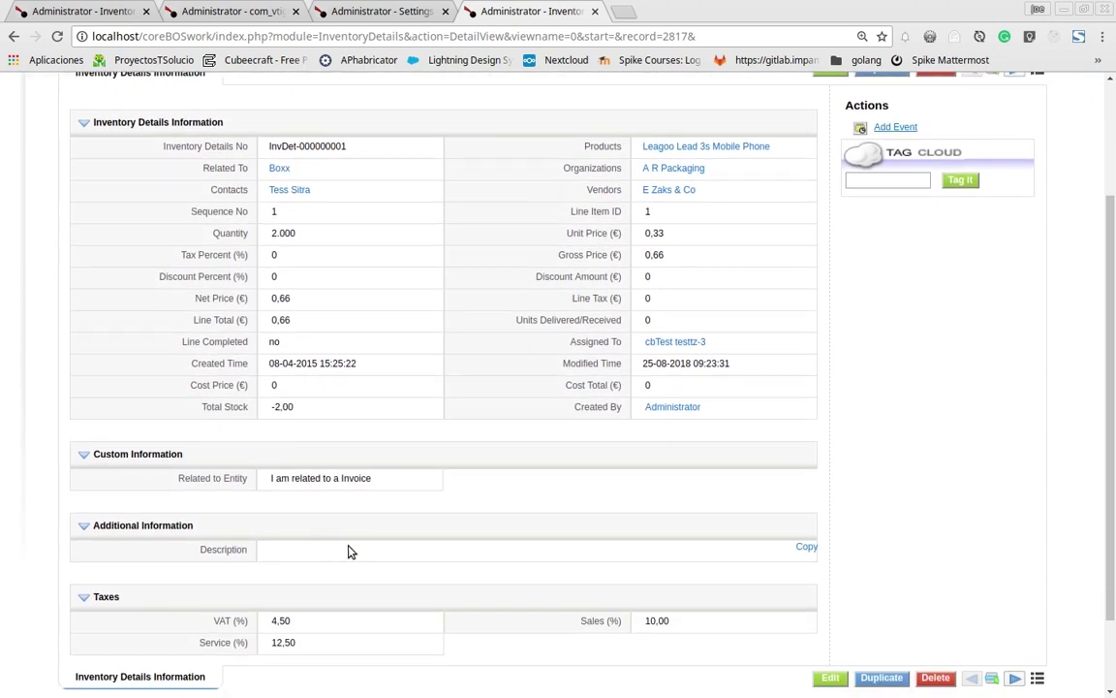
Step: Go to page 20 of the Inventory Details list and check which module its Related To records belong to
{"action": "left_click", "coordinate": [39, 10]}
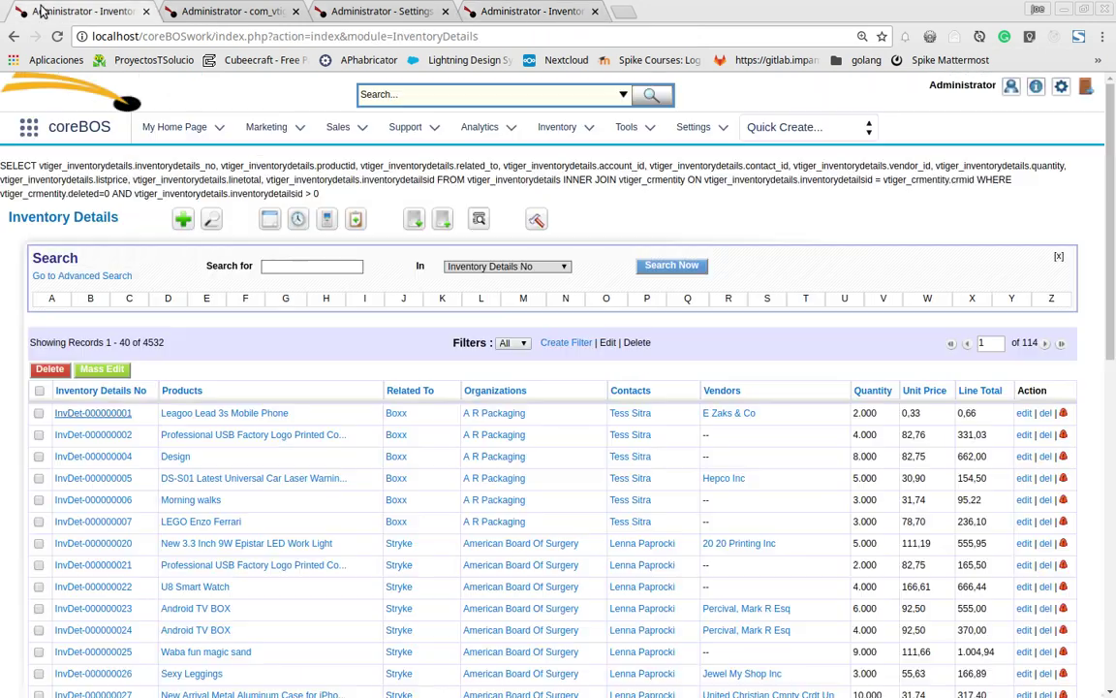
{"action": "left_click", "coordinate": [987, 344]}
{"action": "type", "text": "0"}
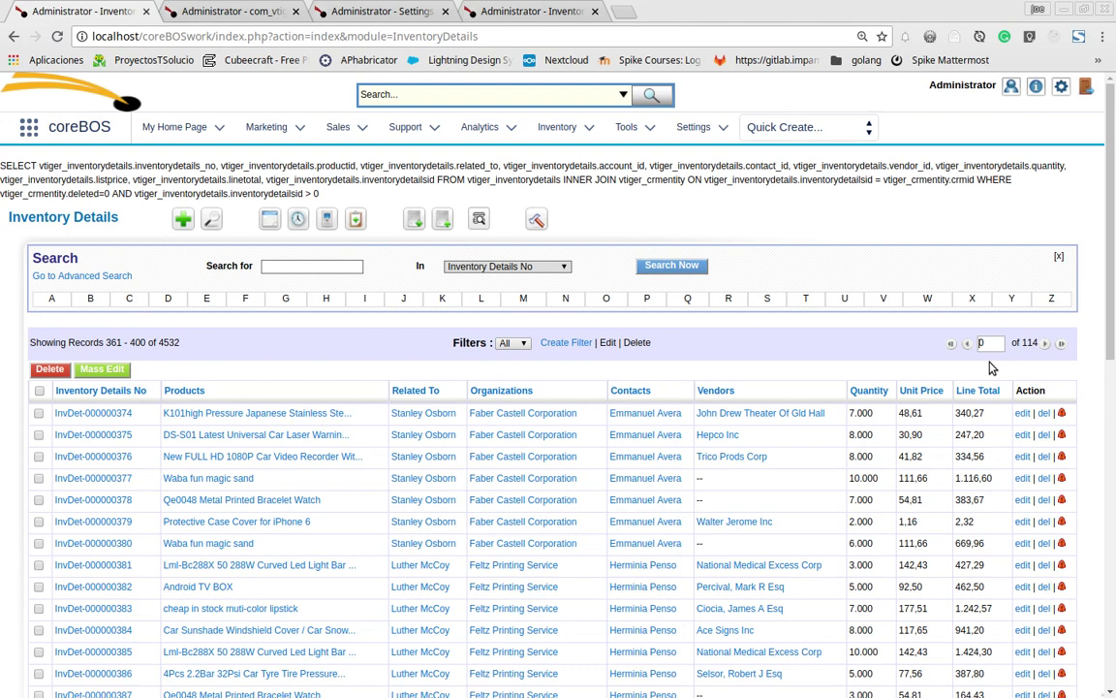
{"action": "type", "text": "2"}
{"action": "key", "text": "Return"}
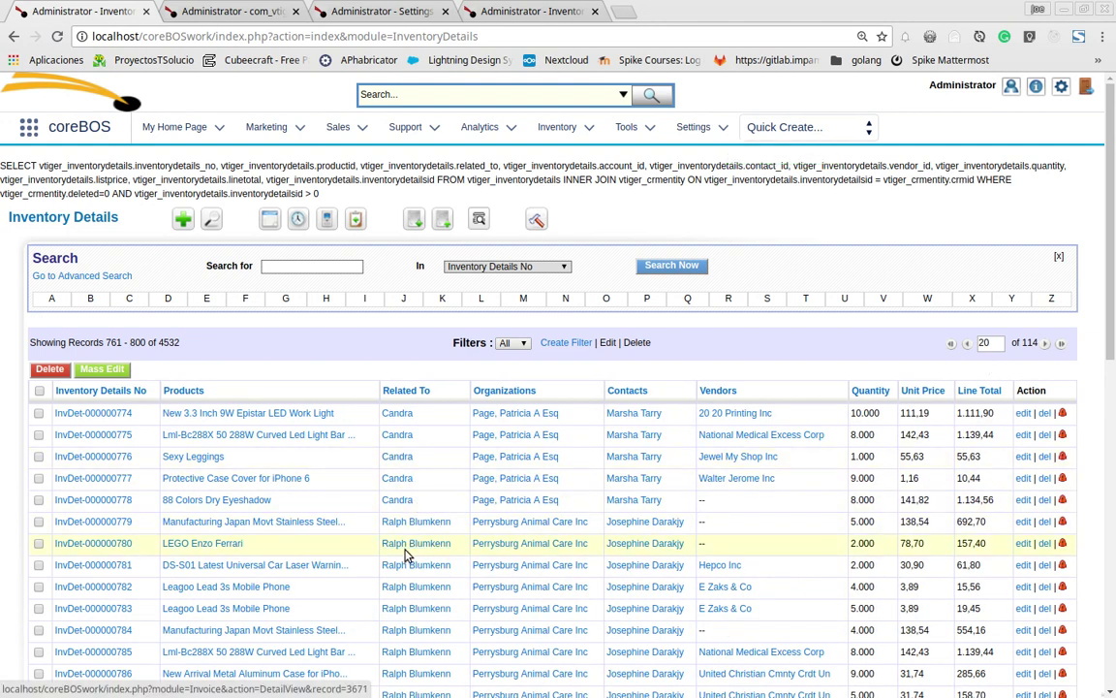
Step: Go to page 50 of the Inventory Details list and find lines related to a Sales Order
{"action": "left_click", "coordinate": [986, 342]}
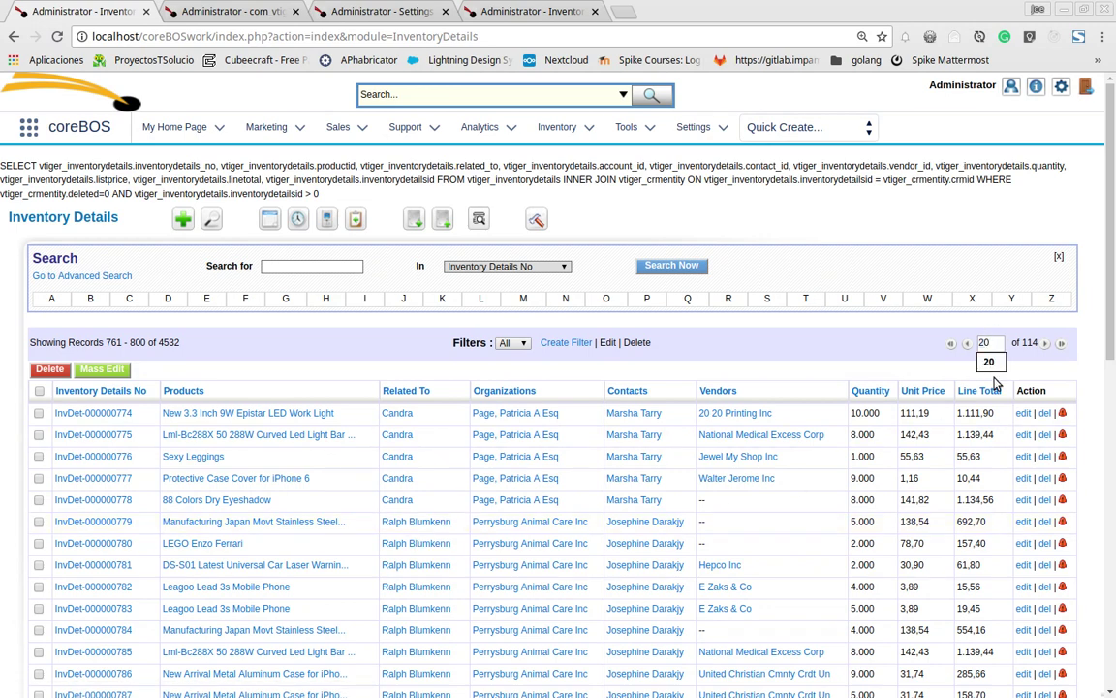
{"action": "key", "text": "BackSpace"}
{"action": "key", "text": "BackSpace"}
{"action": "type", "text": "50"}
{"action": "key", "text": "Return"}
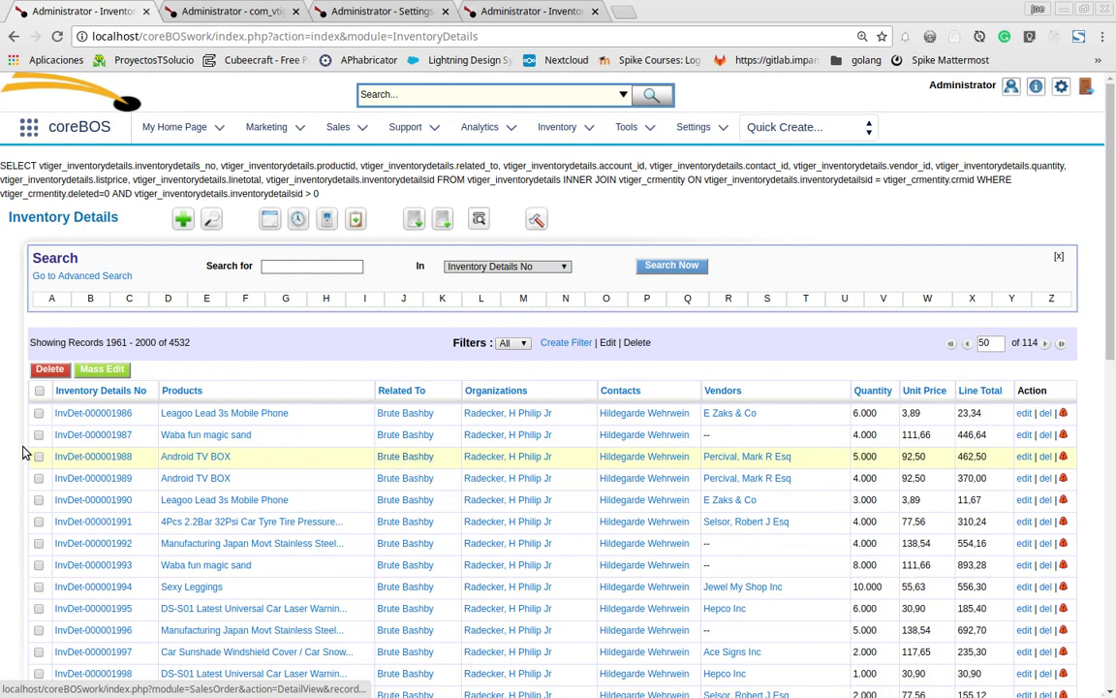
Step: Open the third listed record in a new browser tab, edit and save it without changes, and check its Related to Entity field
{"action": "middle_click", "coordinate": [107, 456]}
{"action": "left_click", "coordinate": [681, 14]}
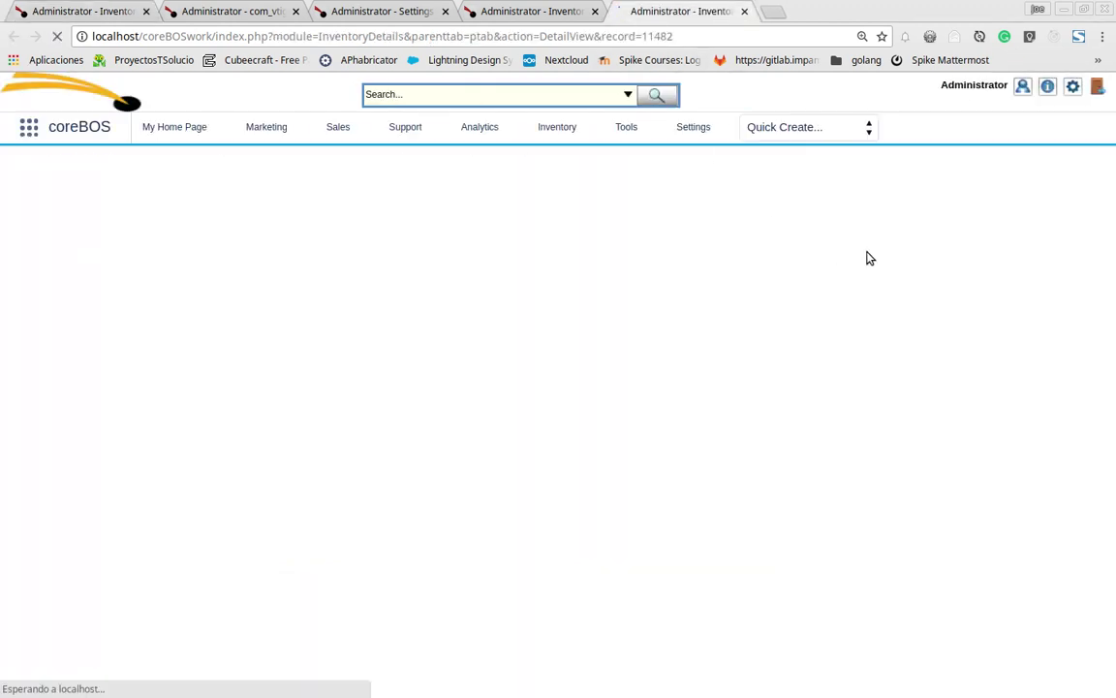
{"action": "left_click", "coordinate": [828, 233]}
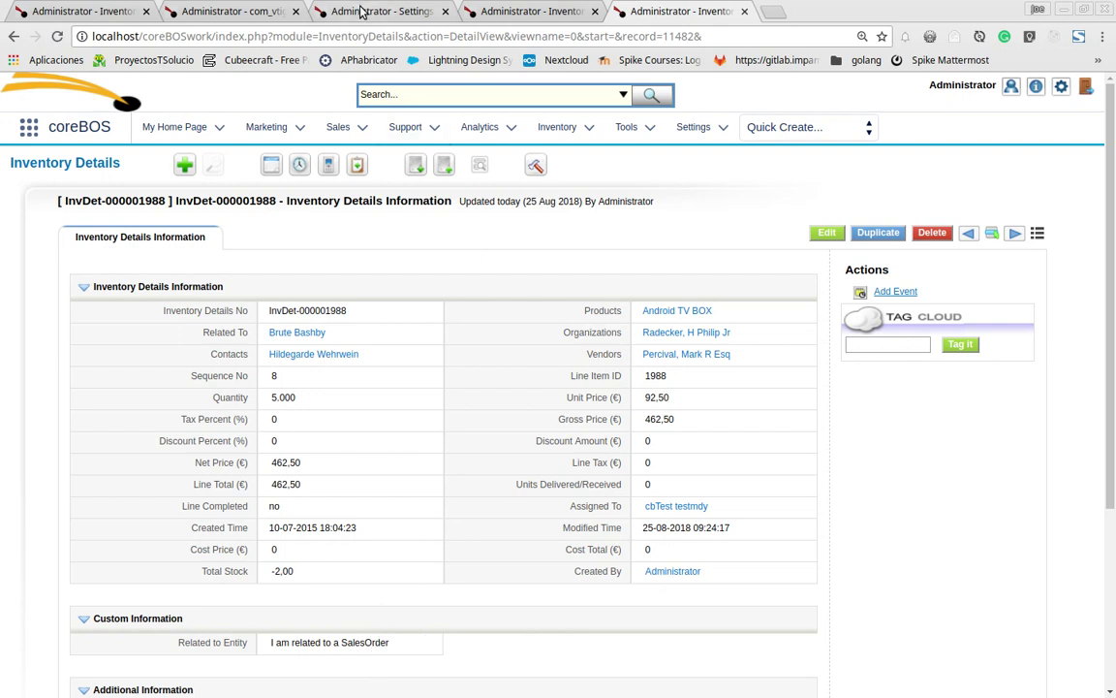
Step: Open the upd retlto task of the Create Tickets workflow and review its Related to Entity expression
{"action": "left_click", "coordinate": [258, 11]}
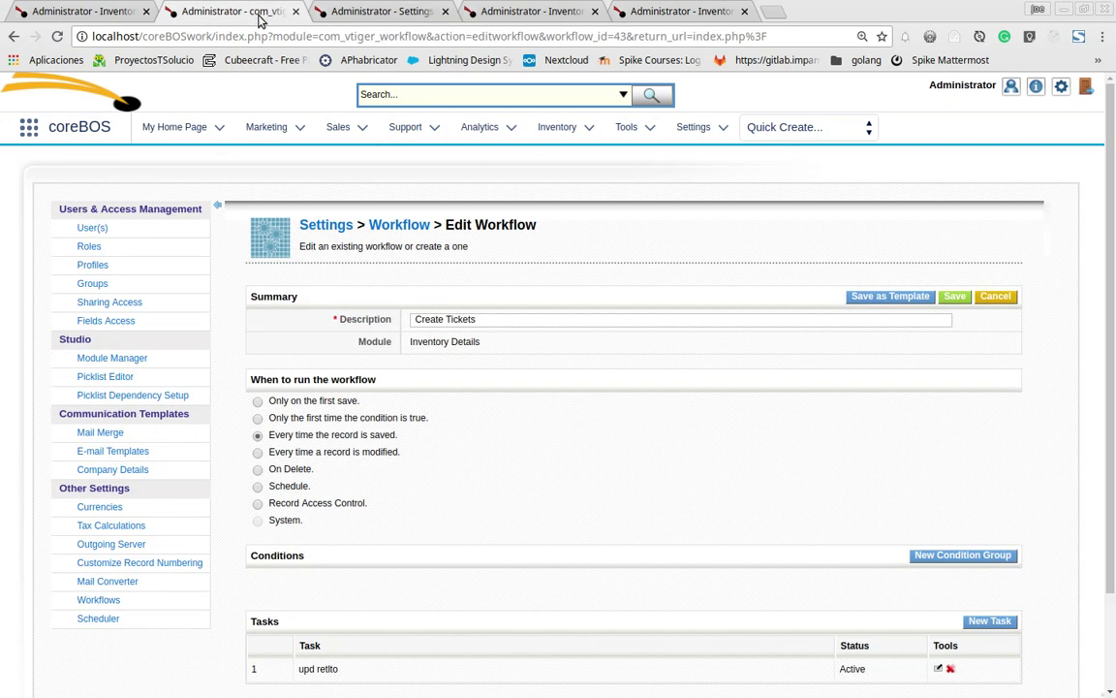
{"action": "left_click", "coordinate": [940, 669]}
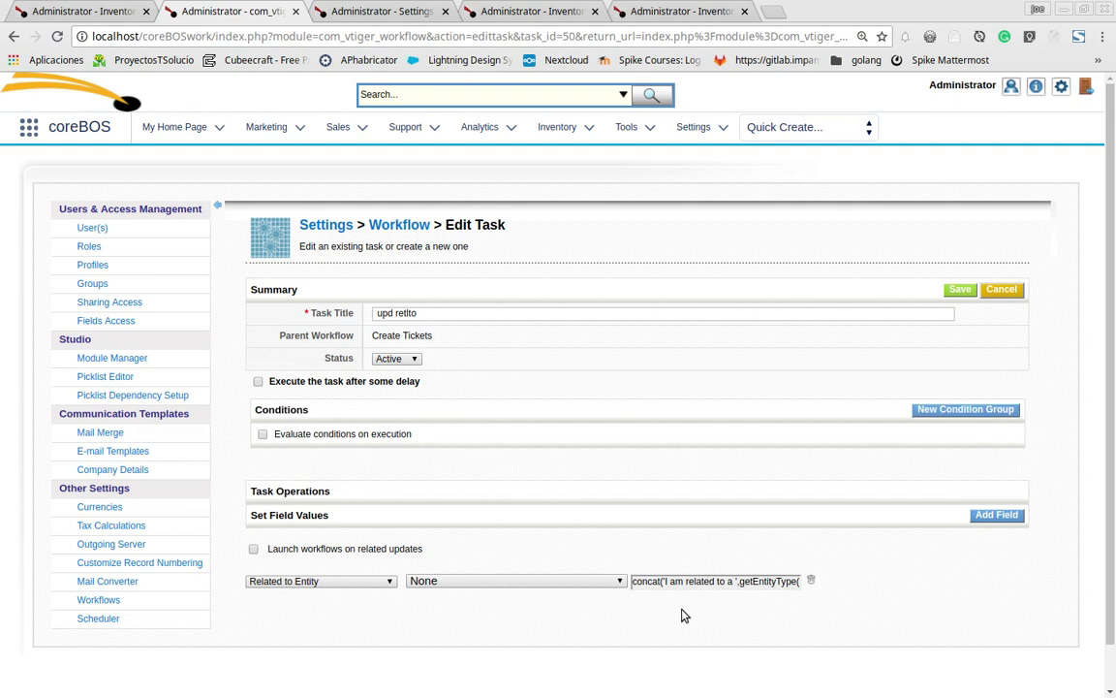
{"action": "scroll", "coordinate": [682, 615], "scroll_direction": "down", "scroll_amount": 1}
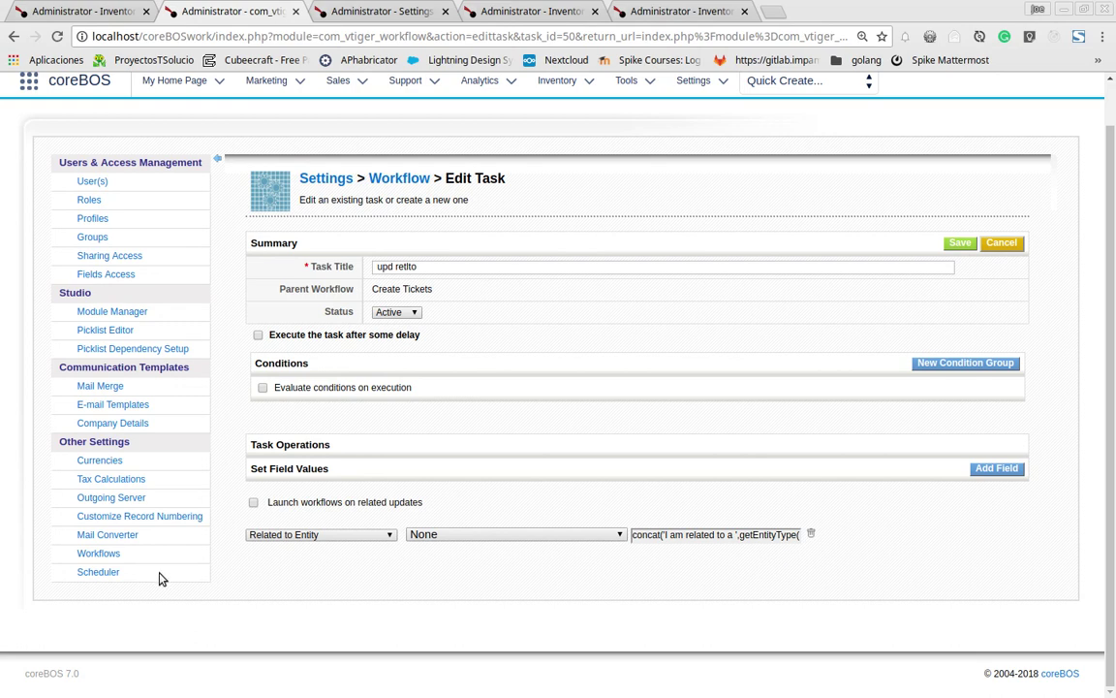
{"action": "left_click", "coordinate": [321, 536]}
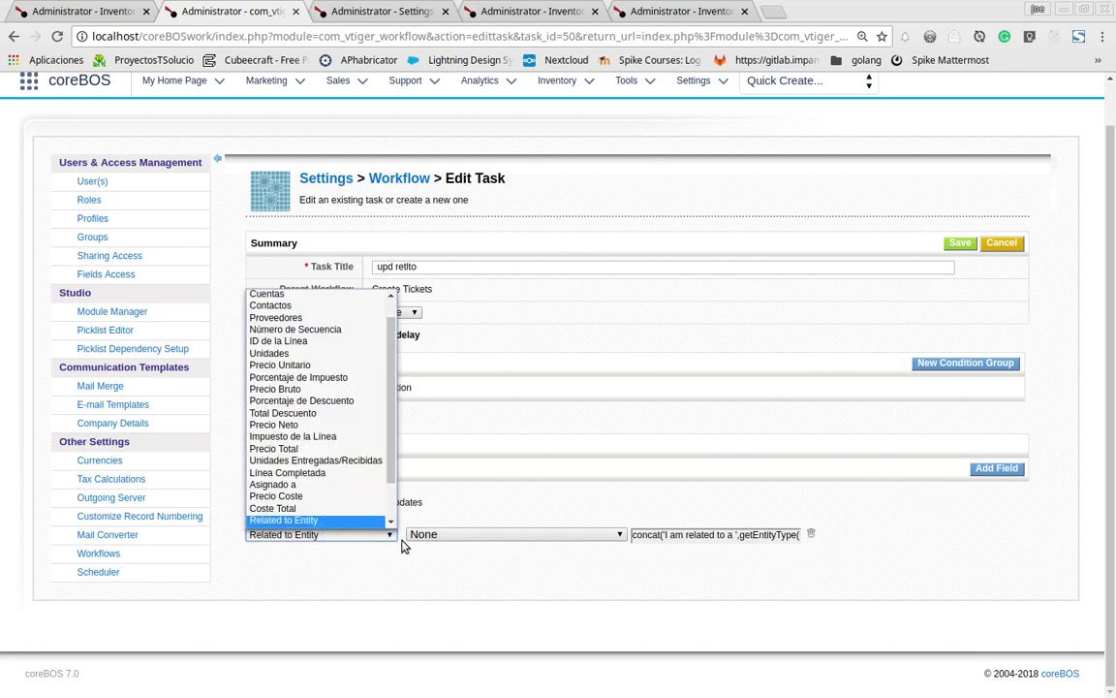
{"action": "left_click", "coordinate": [741, 535]}
{"action": "left_click", "coordinate": [740, 535]}
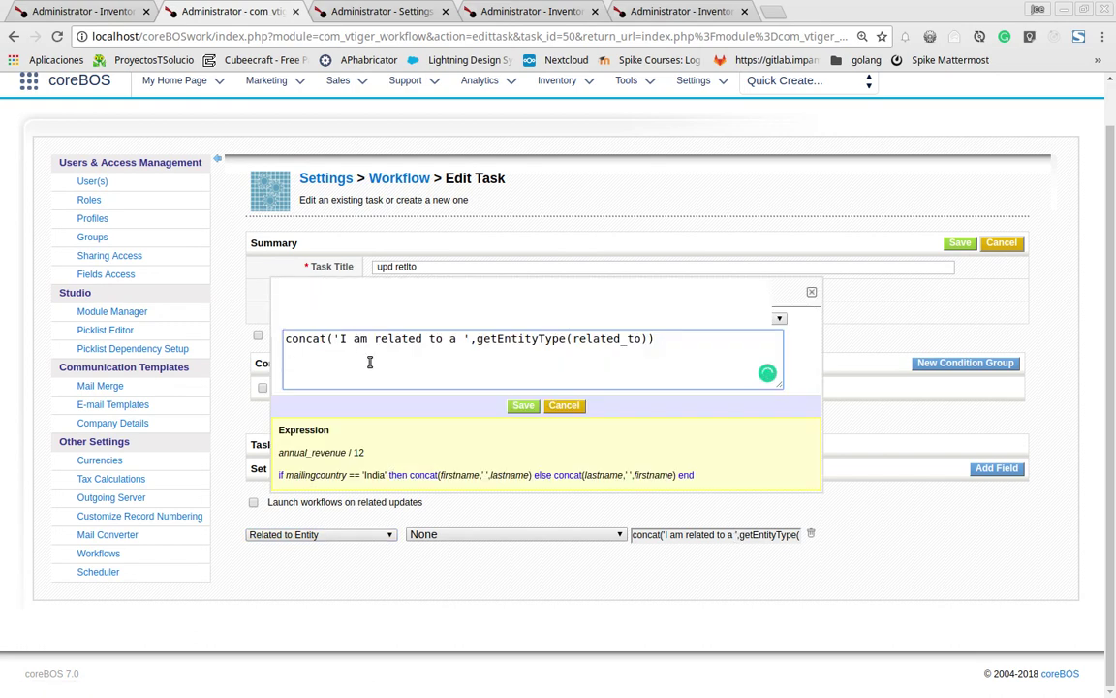
{"action": "left_click", "coordinate": [566, 407]}
{"action": "left_click", "coordinate": [314, 538]}
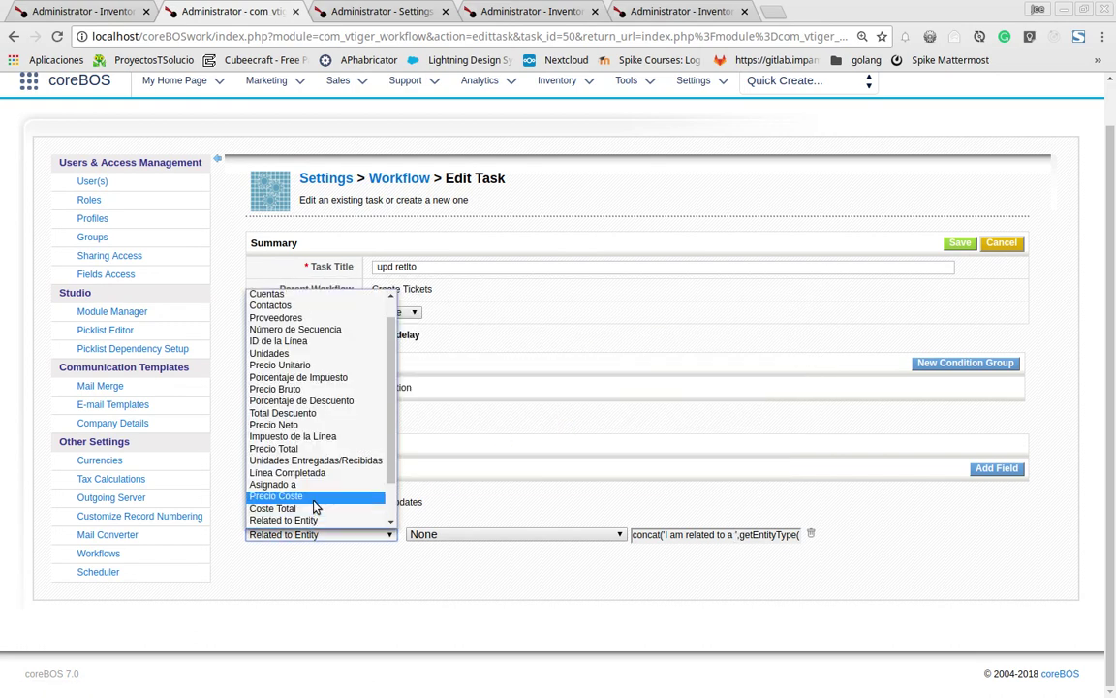
{"action": "left_click", "coordinate": [296, 496]}
{"action": "left_click", "coordinate": [292, 535]}
{"action": "scroll", "coordinate": [294, 519], "scroll_direction": "down", "scroll_amount": 2}
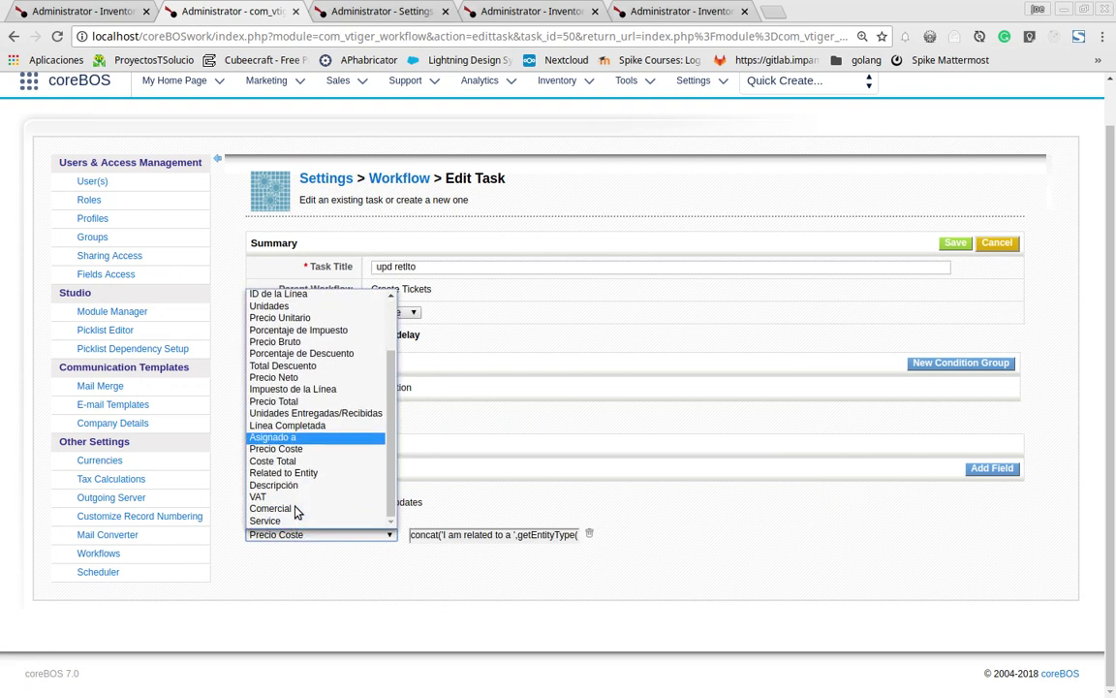
{"action": "left_click", "coordinate": [298, 471]}
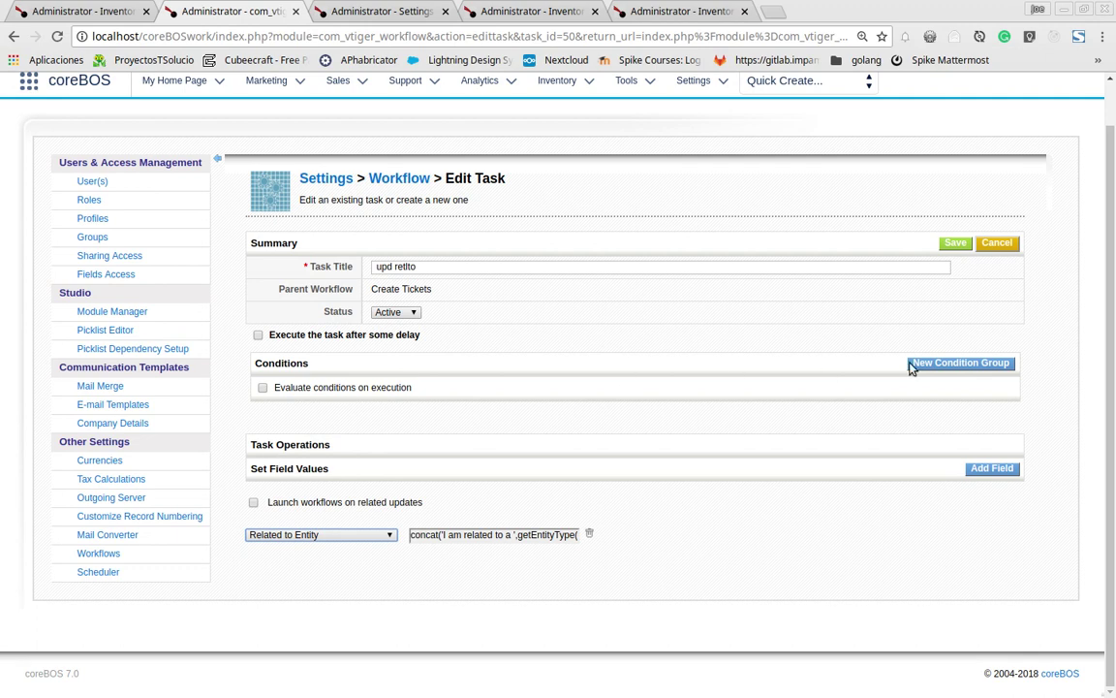
{"action": "left_click", "coordinate": [263, 387]}
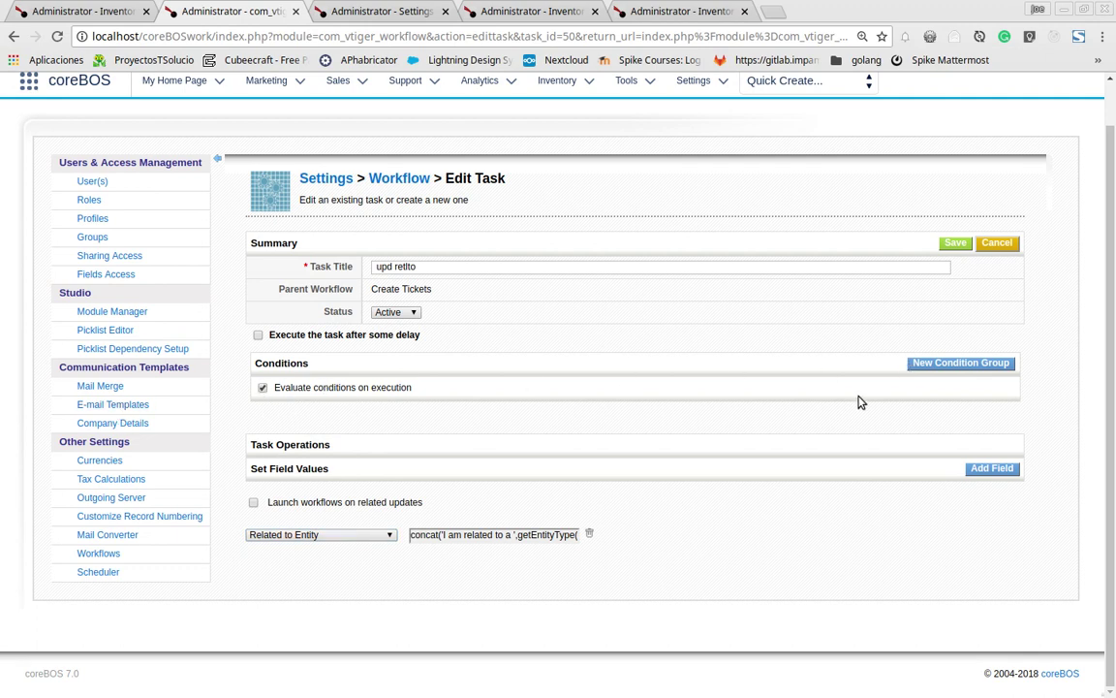
{"action": "left_click", "coordinate": [934, 365]}
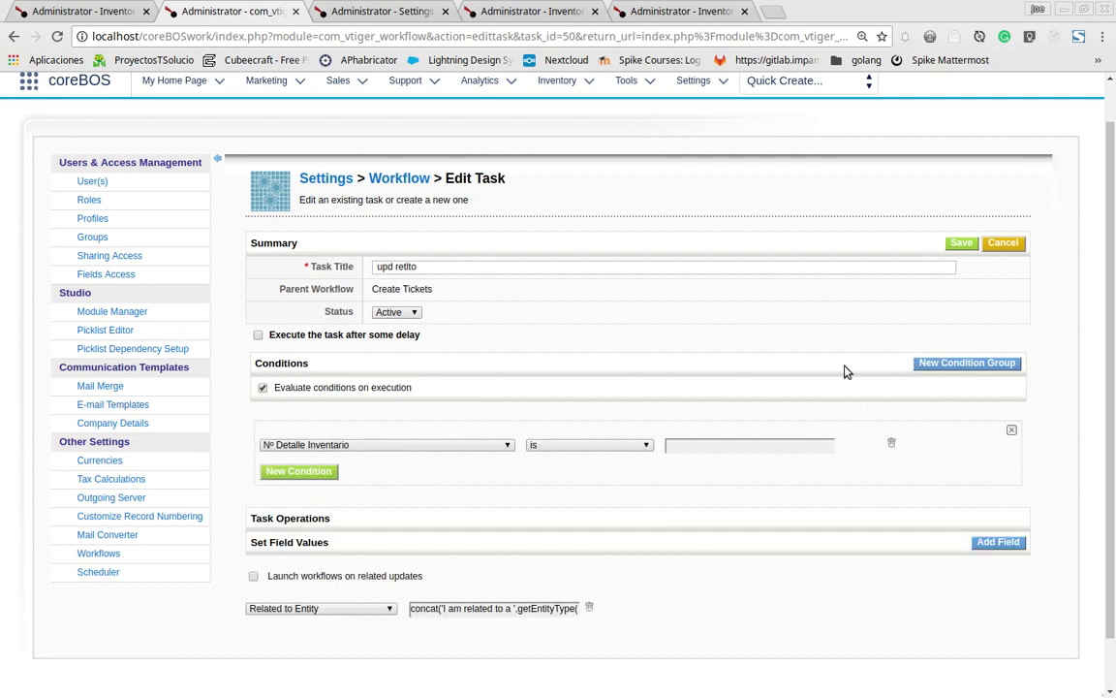
{"action": "left_click", "coordinate": [393, 445]}
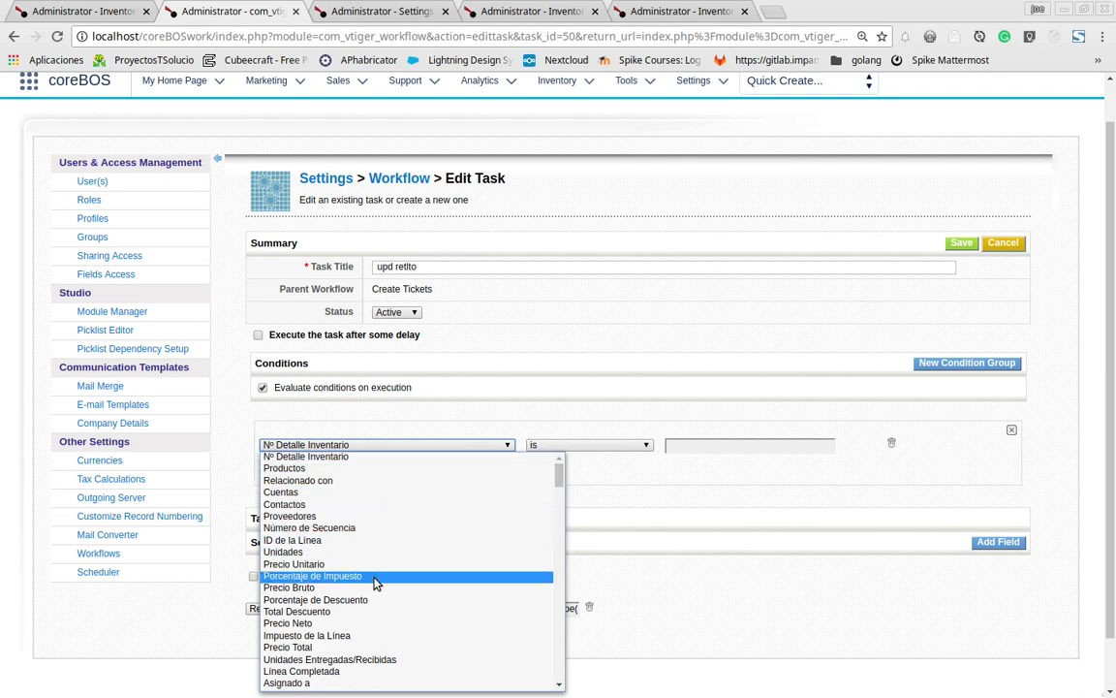
{"action": "left_click", "coordinate": [392, 480]}
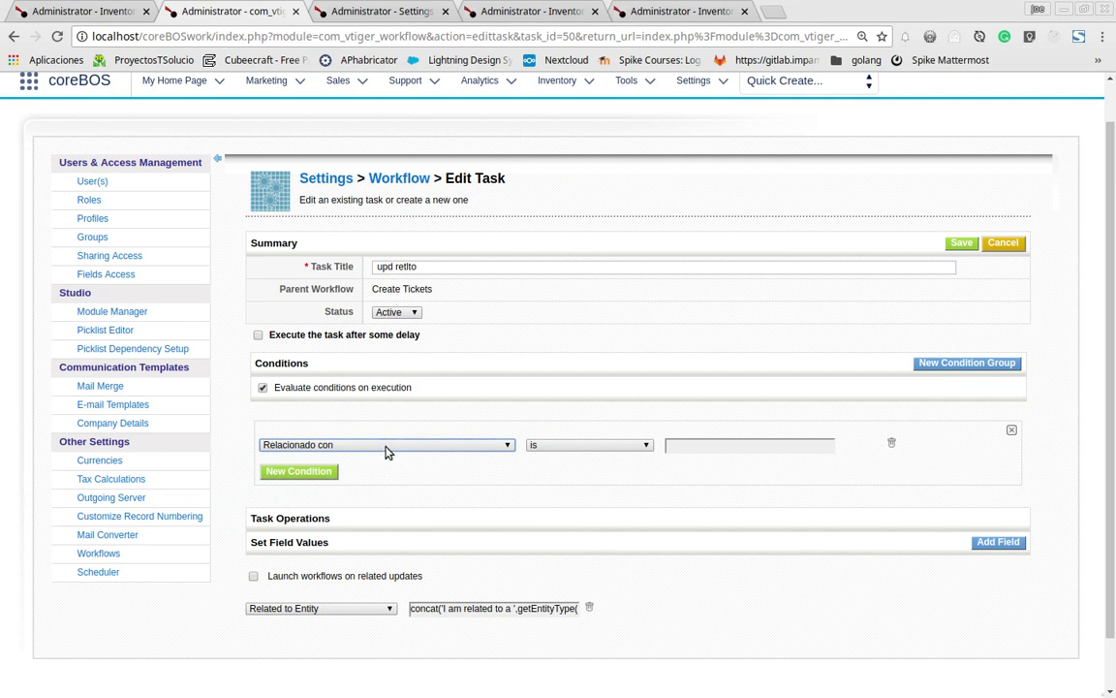
{"action": "left_click", "coordinate": [331, 447]}
{"action": "left_click", "coordinate": [331, 447]}
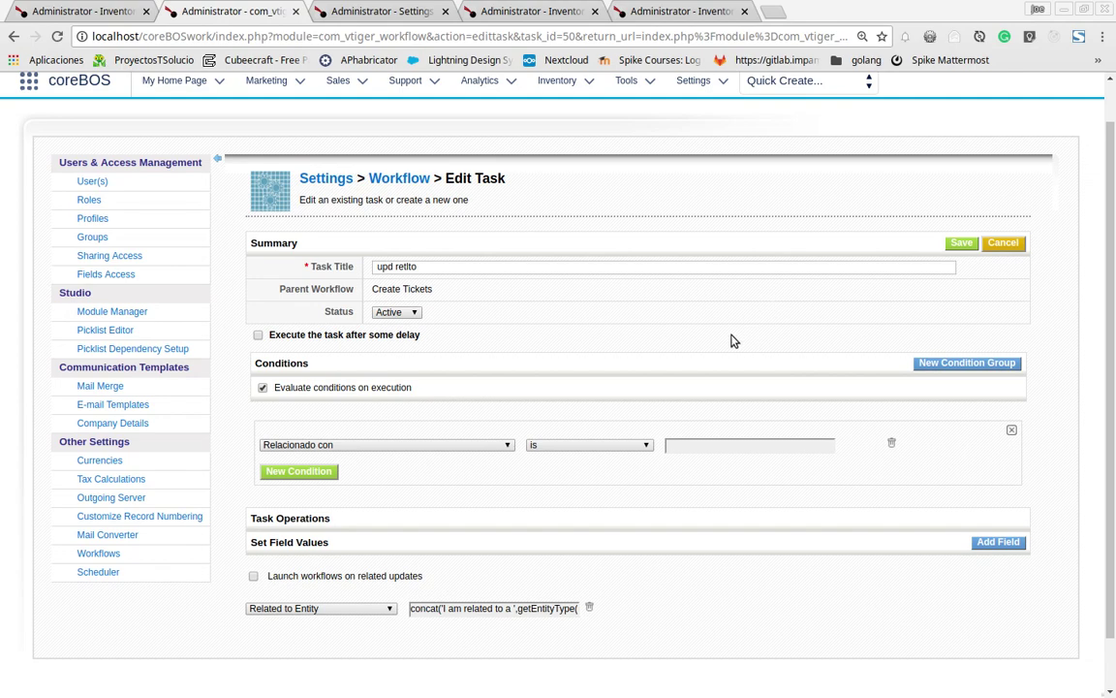
{"action": "key", "text": "F5"}
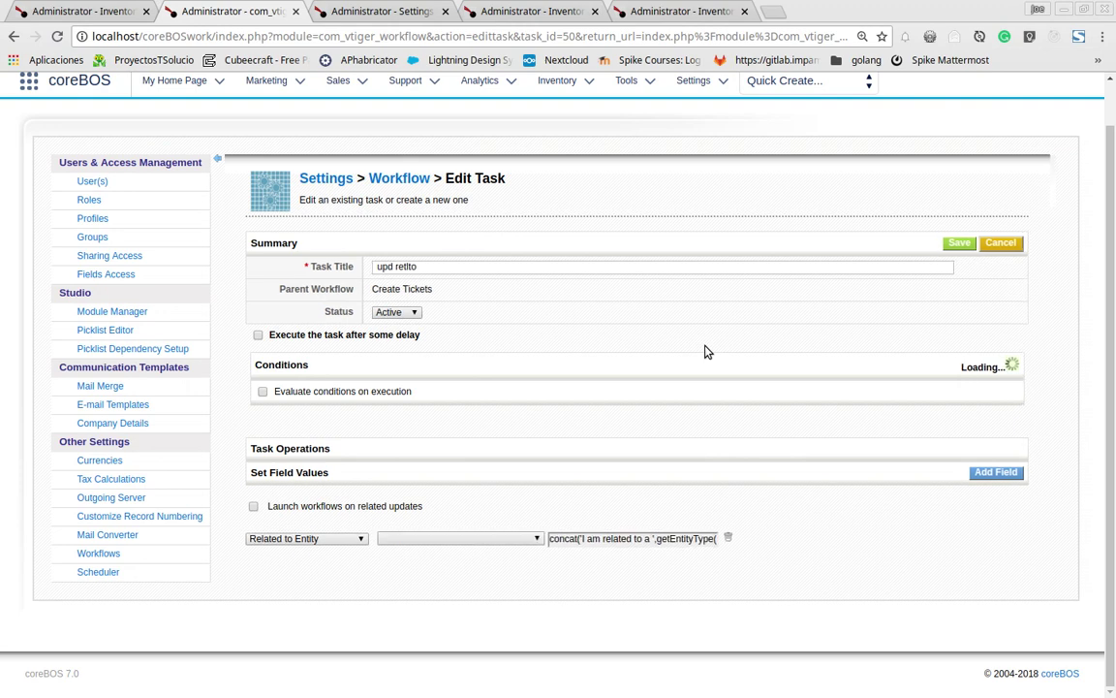
Step: Switch the task's field to update to Cost Total and then back to Related to Entity, keeping the concat expression
{"action": "left_click", "coordinate": [305, 535]}
{"action": "left_click", "coordinate": [294, 509]}
{"action": "left_click", "coordinate": [289, 536]}
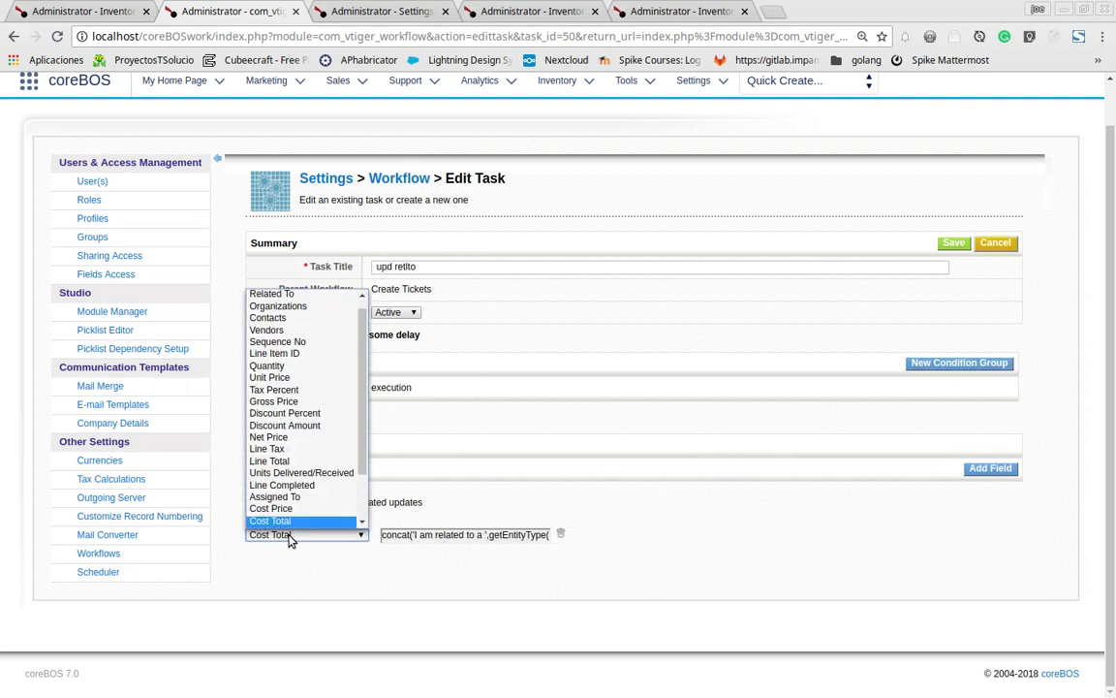
{"action": "scroll", "coordinate": [295, 499], "scroll_direction": "down", "scroll_amount": 2}
{"action": "left_click", "coordinate": [291, 473]}
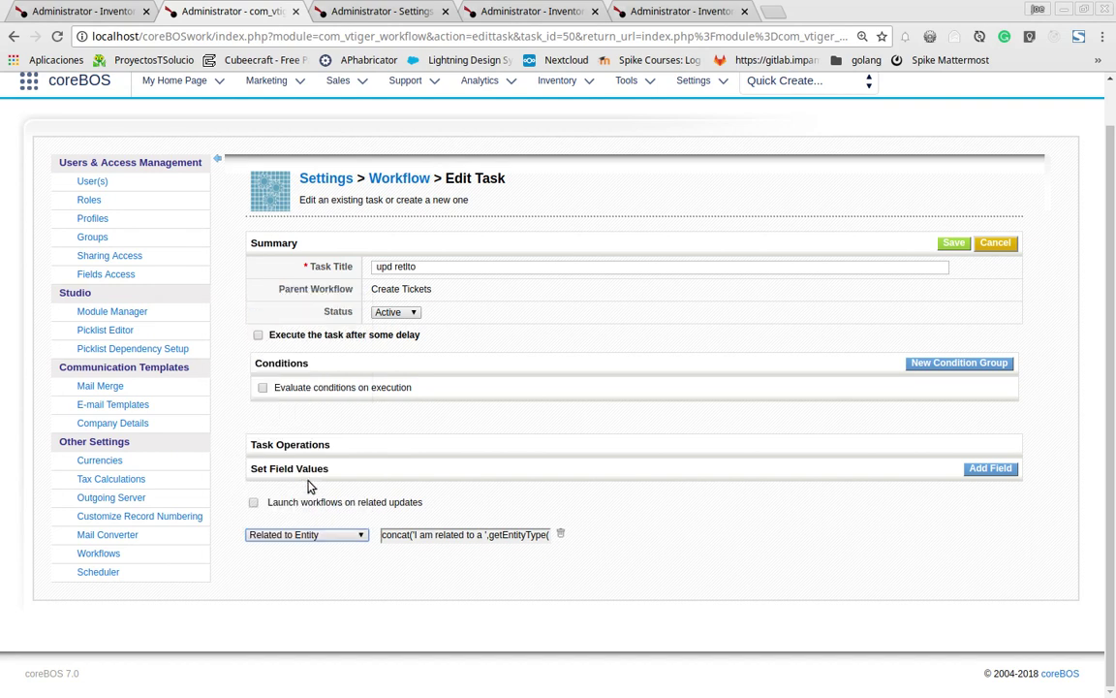
Step: Enable evaluating conditions on execution and add a condition group requiring that Related To is not empty
{"action": "left_click", "coordinate": [263, 387]}
{"action": "left_click", "coordinate": [969, 366]}
{"action": "left_click", "coordinate": [374, 443]}
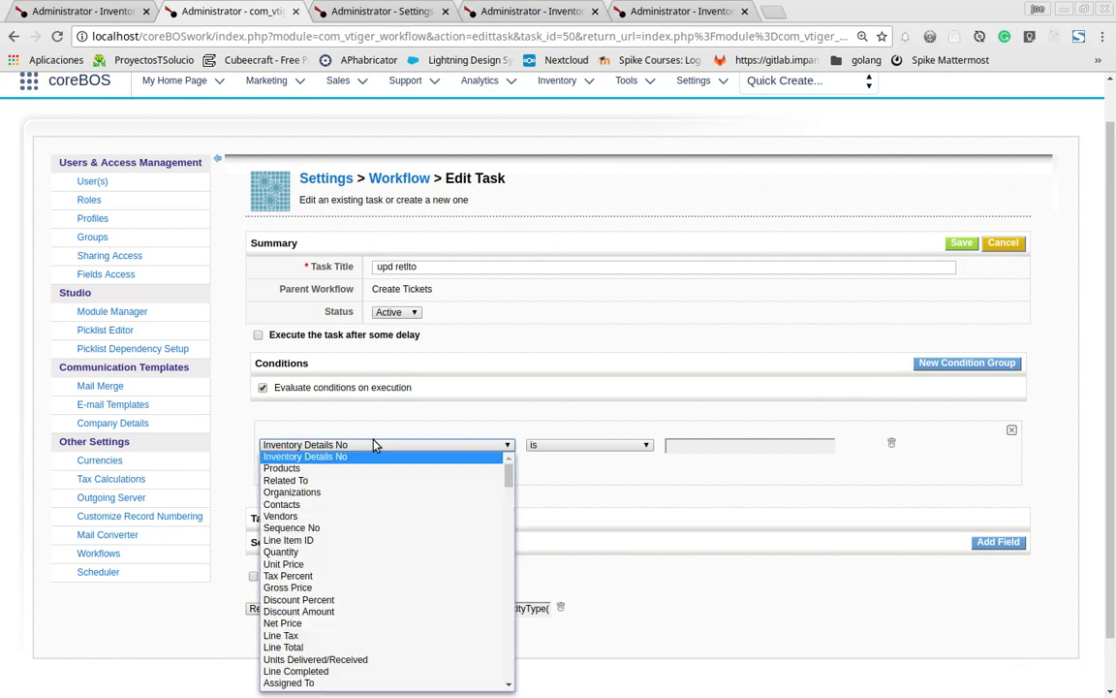
{"action": "left_click", "coordinate": [387, 481]}
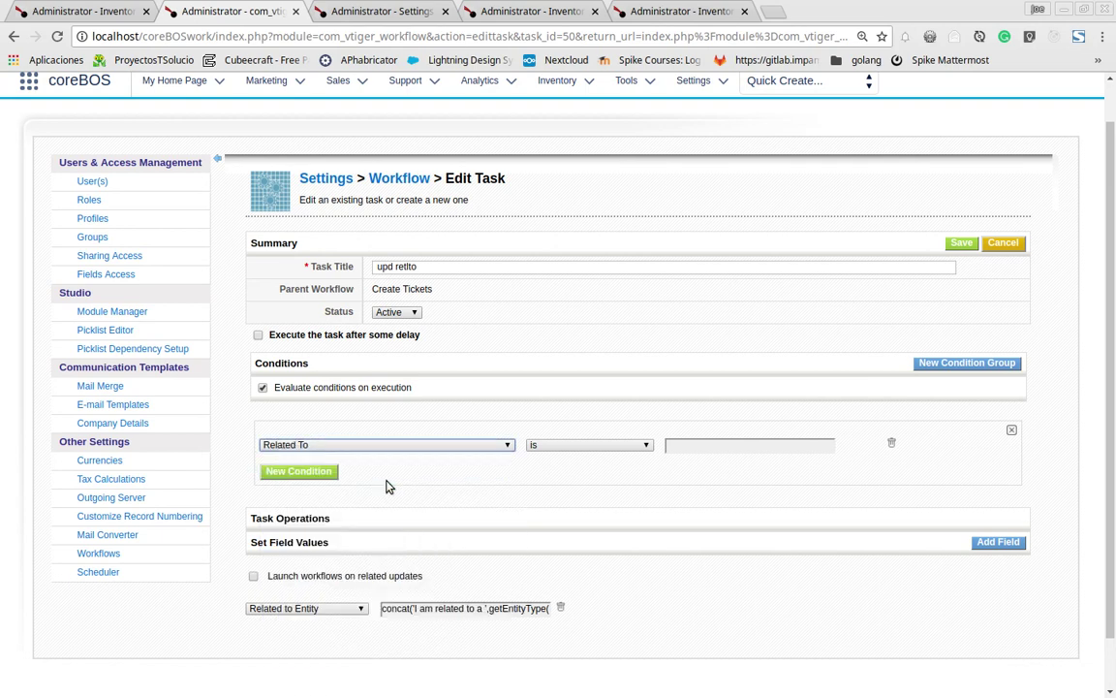
{"action": "left_click", "coordinate": [563, 445]}
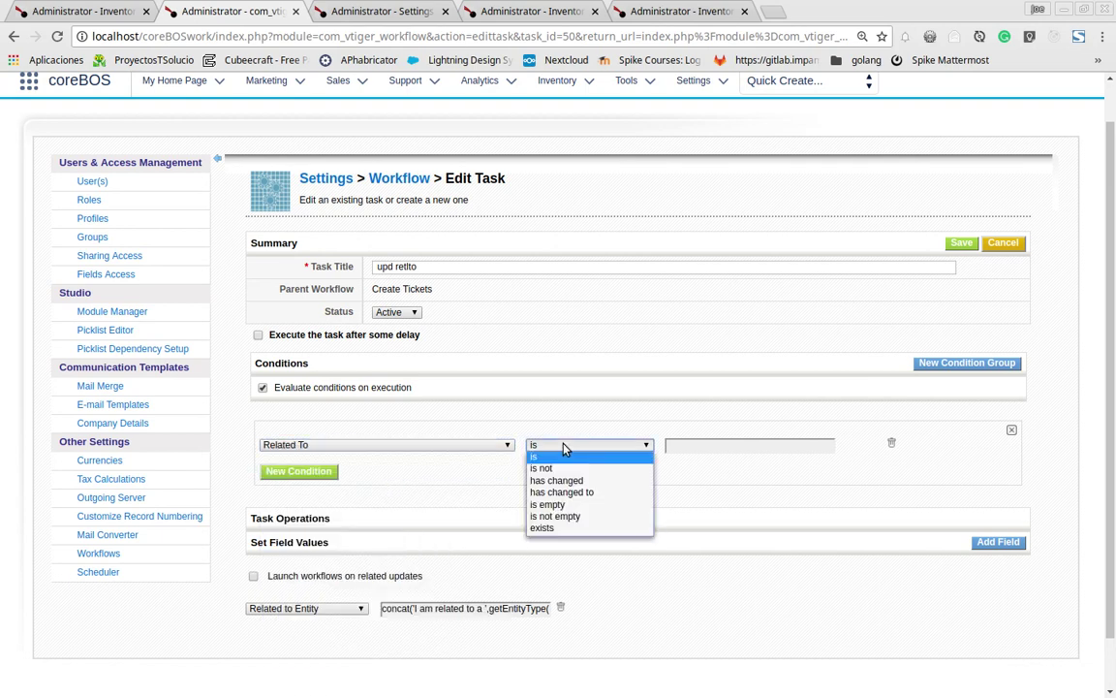
{"action": "left_click", "coordinate": [579, 517]}
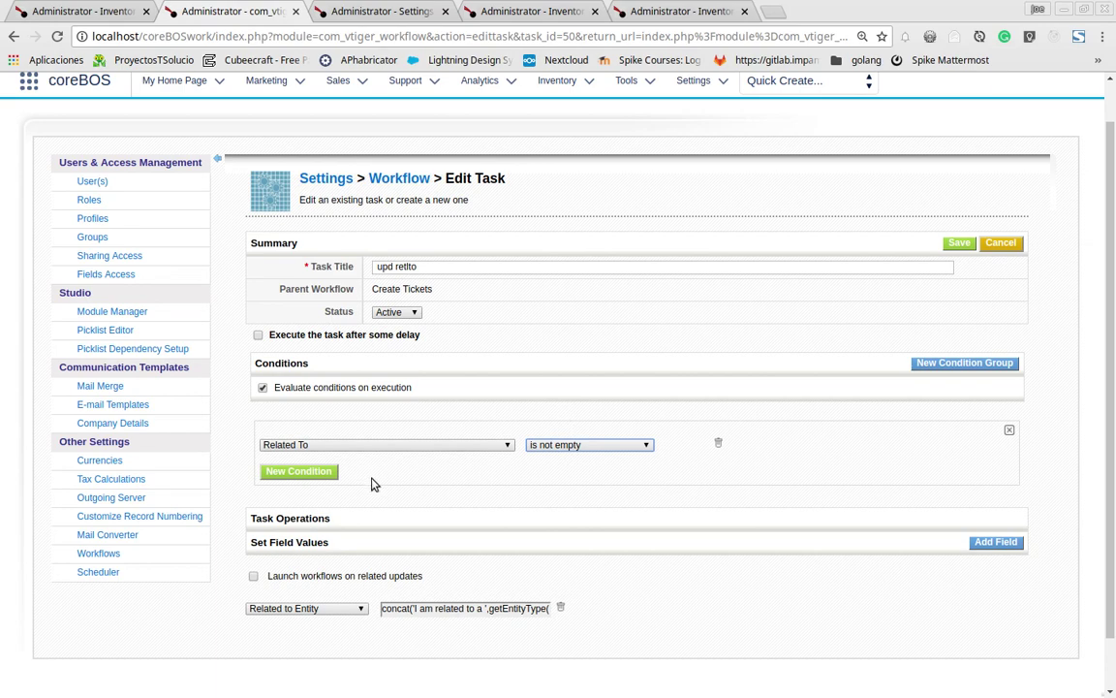
Step: Change the task condition's field from Related To to the Subject of the related Sales Order
{"action": "left_click", "coordinate": [348, 446]}
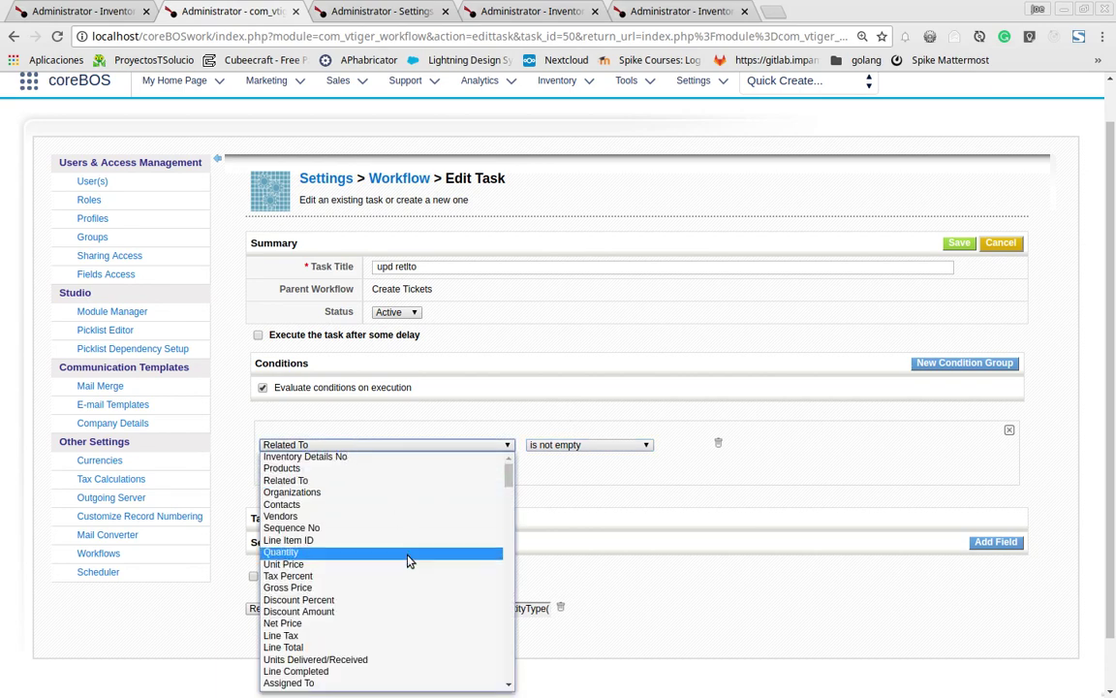
{"action": "scroll", "coordinate": [408, 523], "scroll_direction": "down", "scroll_amount": 8}
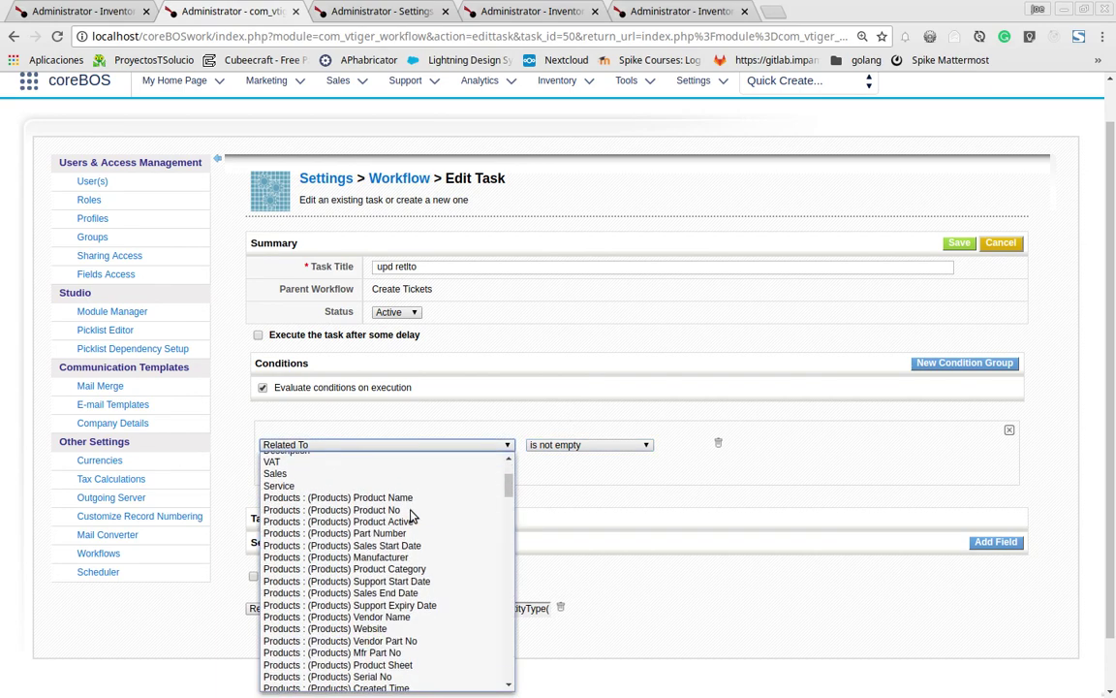
{"action": "scroll", "coordinate": [411, 517], "scroll_direction": "up", "scroll_amount": 10}
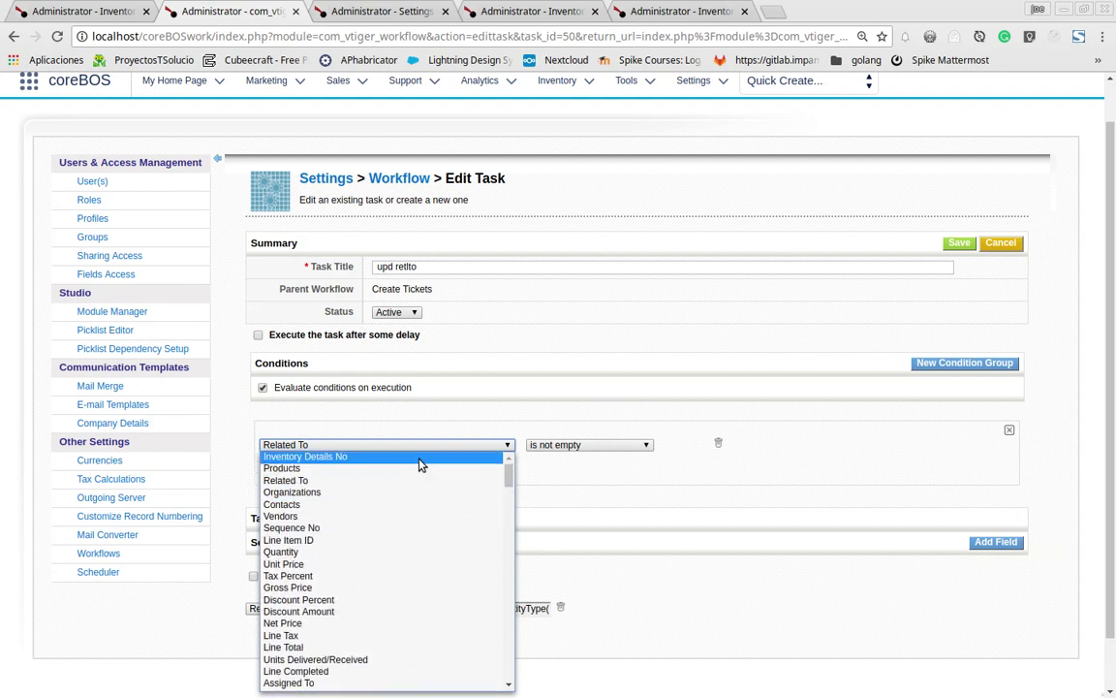
{"action": "scroll", "coordinate": [423, 528], "scroll_direction": "down", "scroll_amount": 5}
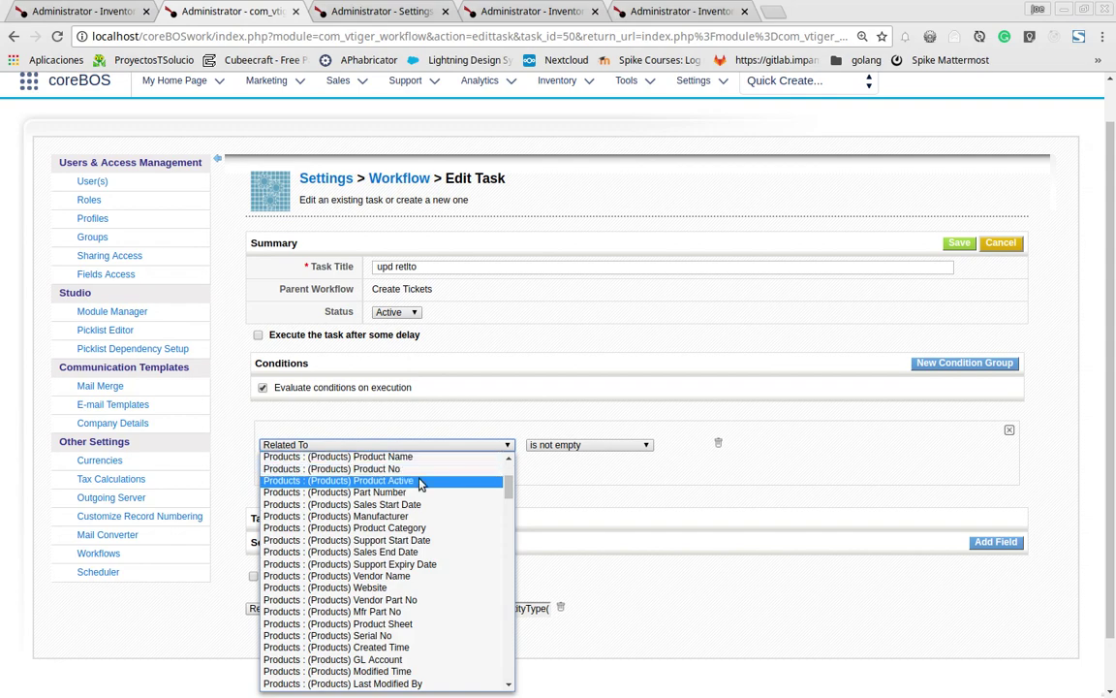
{"action": "scroll", "coordinate": [415, 507], "scroll_direction": "down", "scroll_amount": 10}
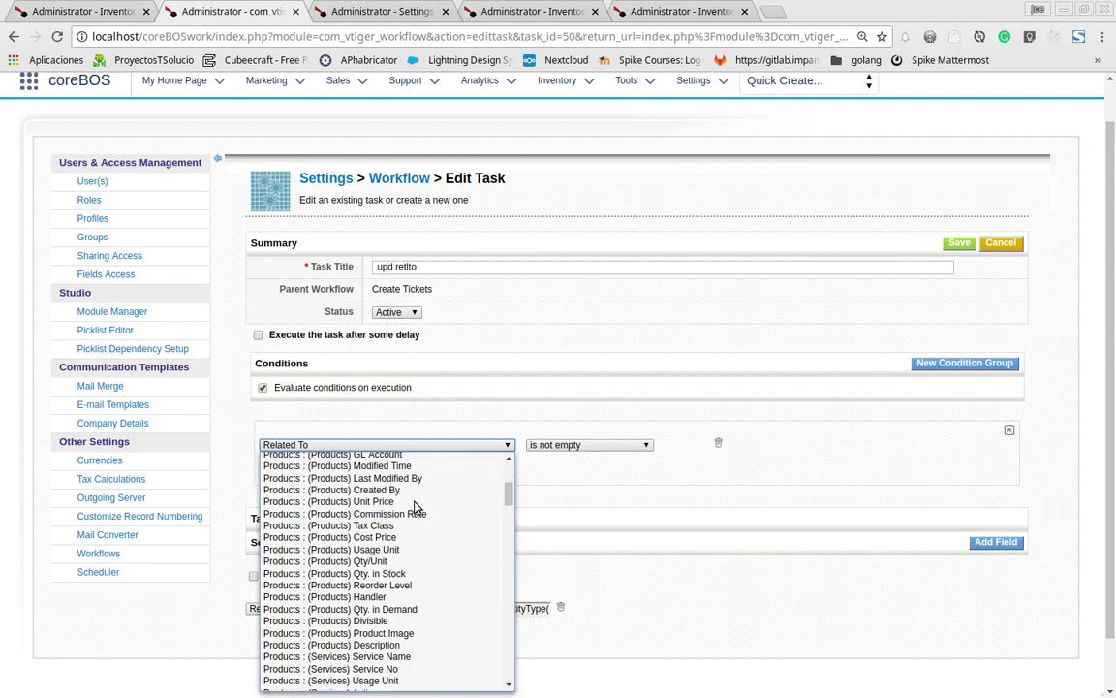
{"action": "scroll", "coordinate": [415, 507], "scroll_direction": "down", "scroll_amount": 3}
{"action": "scroll", "coordinate": [414, 507], "scroll_direction": "down", "scroll_amount": 5}
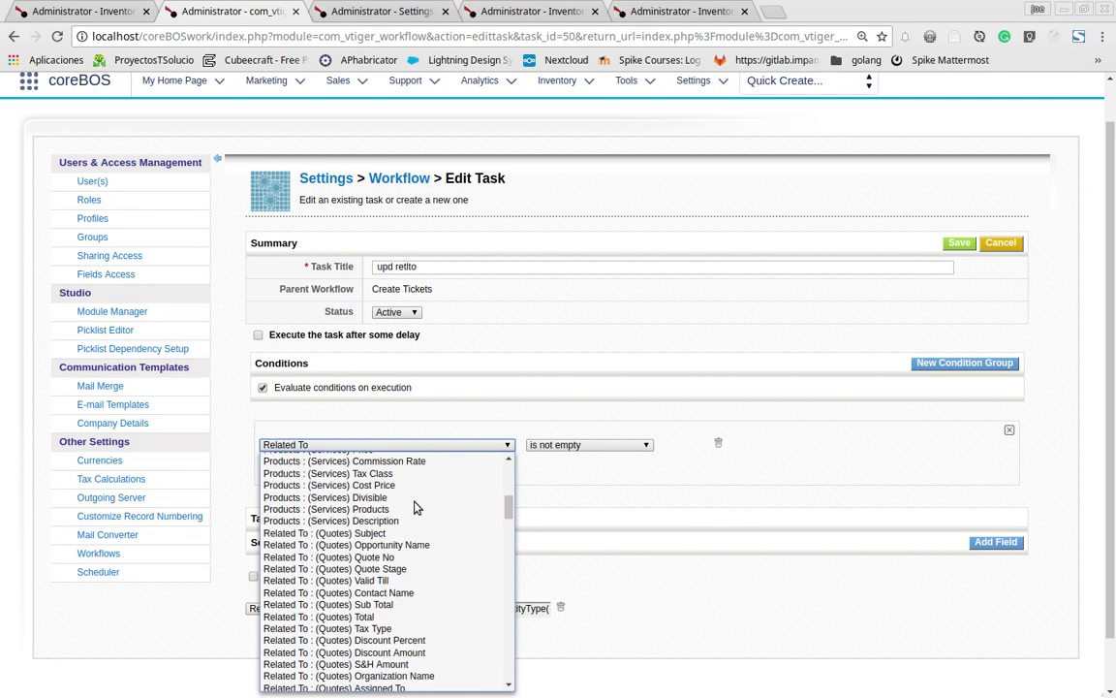
{"action": "scroll", "coordinate": [414, 505], "scroll_direction": "down", "scroll_amount": 3}
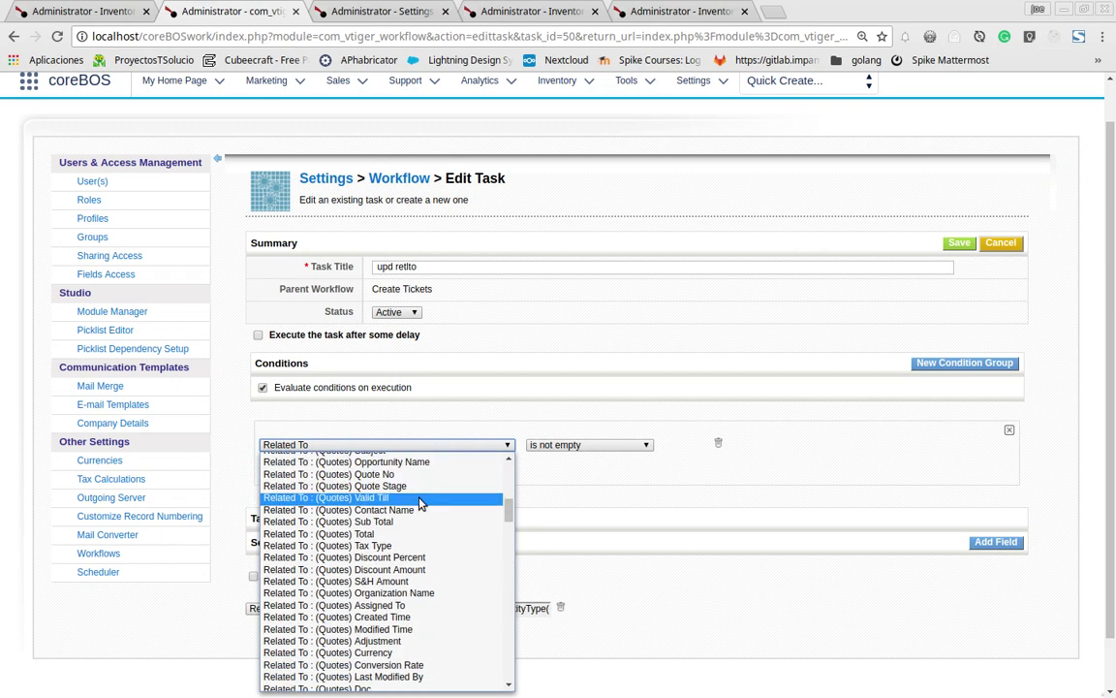
{"action": "scroll", "coordinate": [420, 499], "scroll_direction": "down", "scroll_amount": 10}
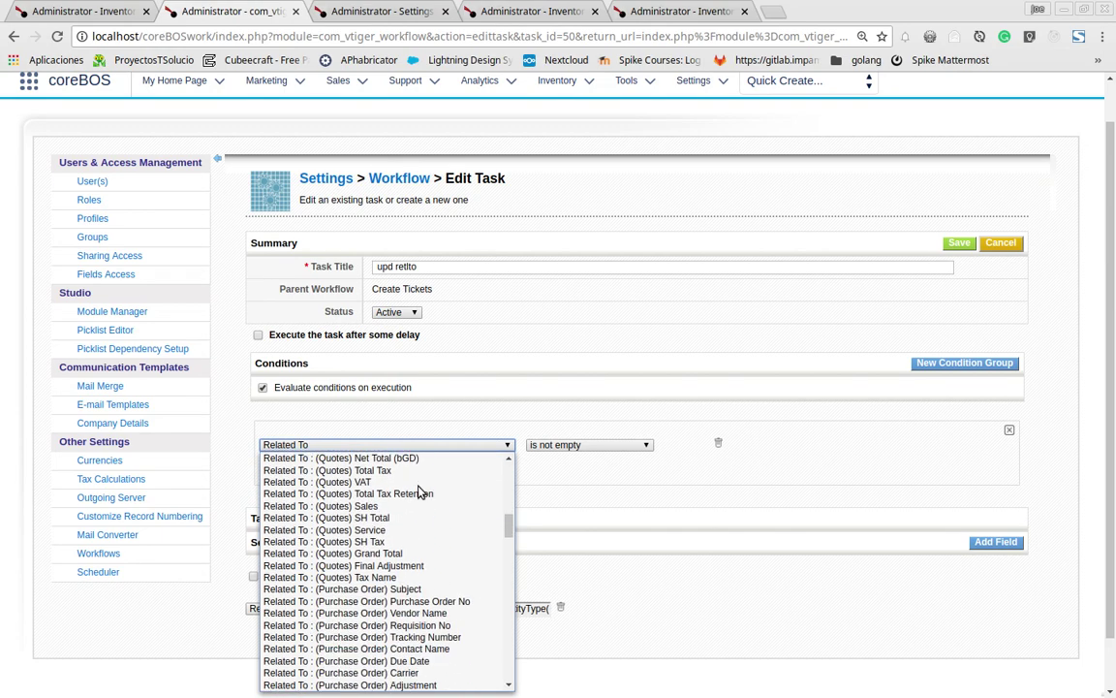
{"action": "scroll", "coordinate": [420, 493], "scroll_direction": "down", "scroll_amount": 15}
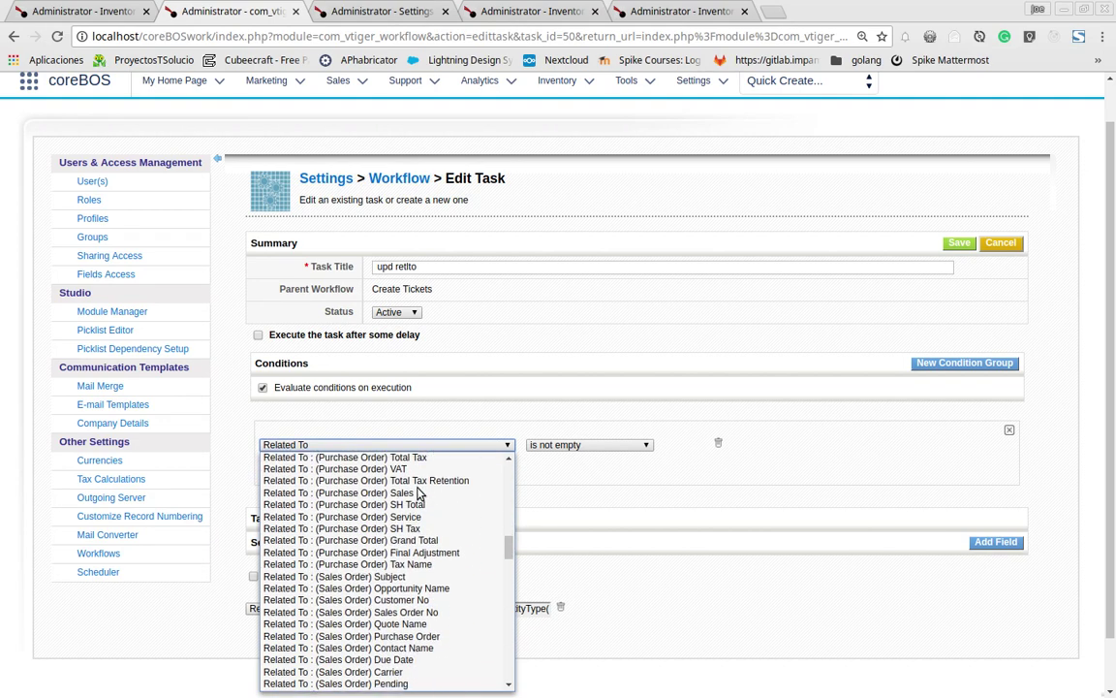
{"action": "scroll", "coordinate": [419, 493], "scroll_direction": "down", "scroll_amount": 15}
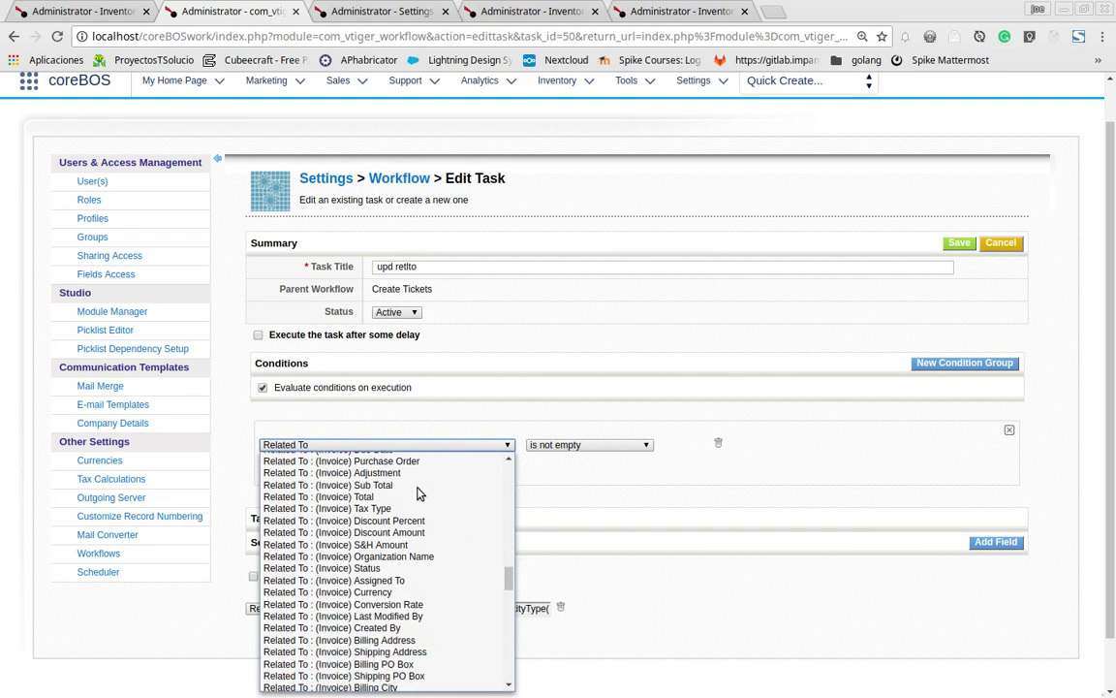
{"action": "scroll", "coordinate": [418, 494], "scroll_direction": "down", "scroll_amount": 10}
{"action": "scroll", "coordinate": [420, 494], "scroll_direction": "up", "scroll_amount": 10}
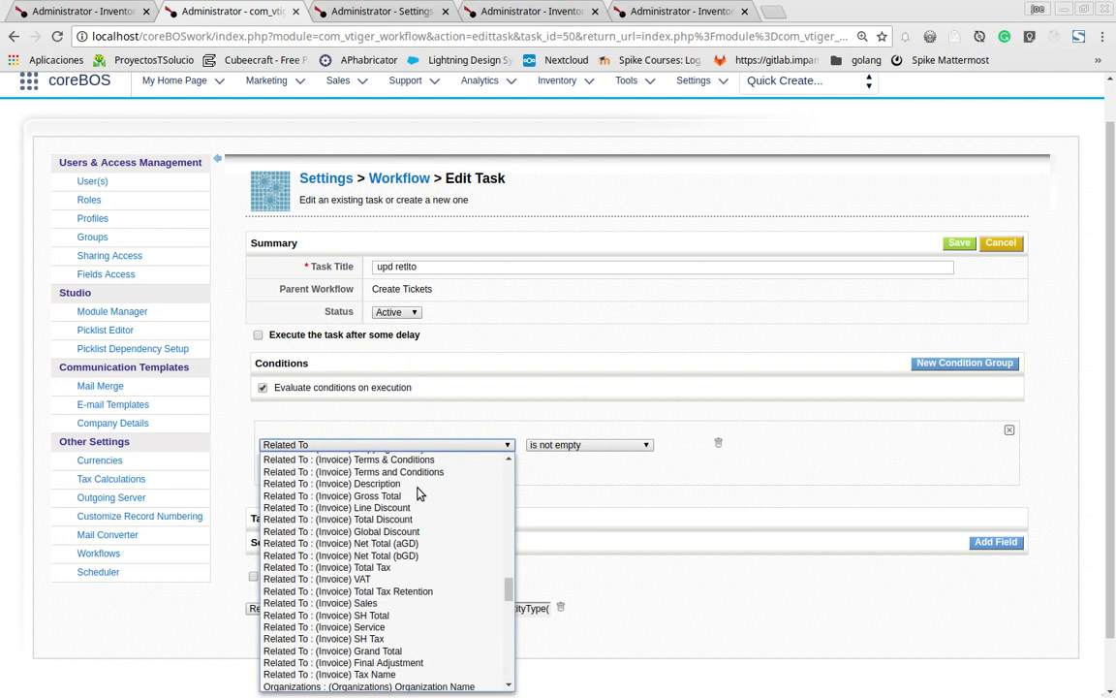
{"action": "scroll", "coordinate": [420, 495], "scroll_direction": "up", "scroll_amount": 10}
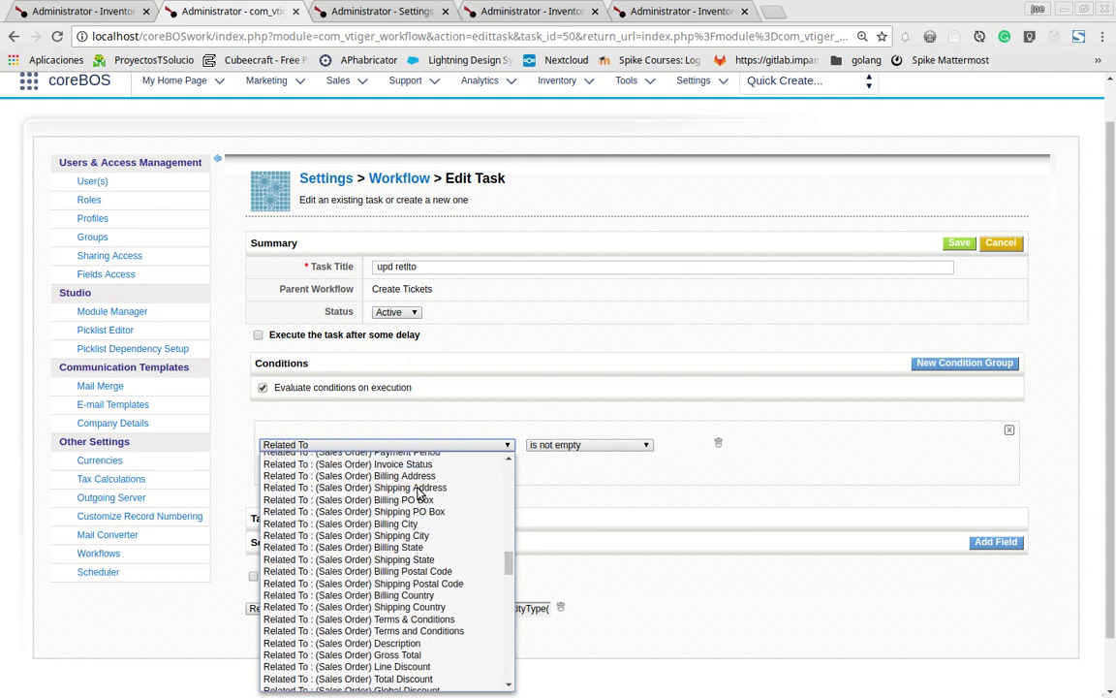
{"action": "scroll", "coordinate": [419, 494], "scroll_direction": "up", "scroll_amount": 5}
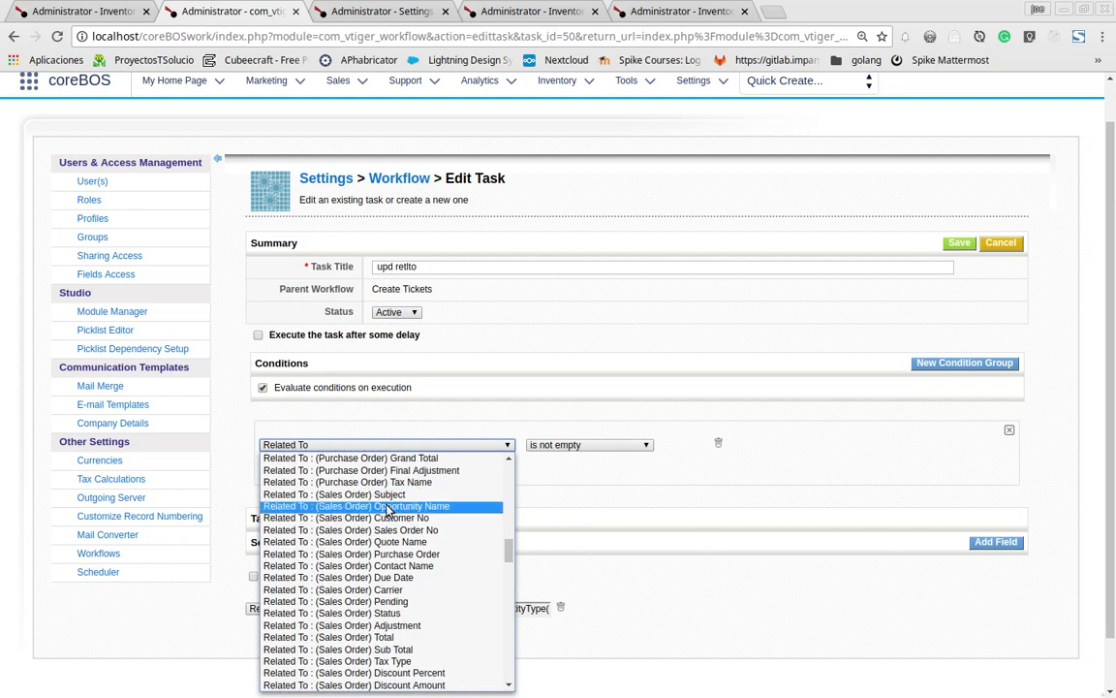
{"action": "left_click", "coordinate": [391, 500]}
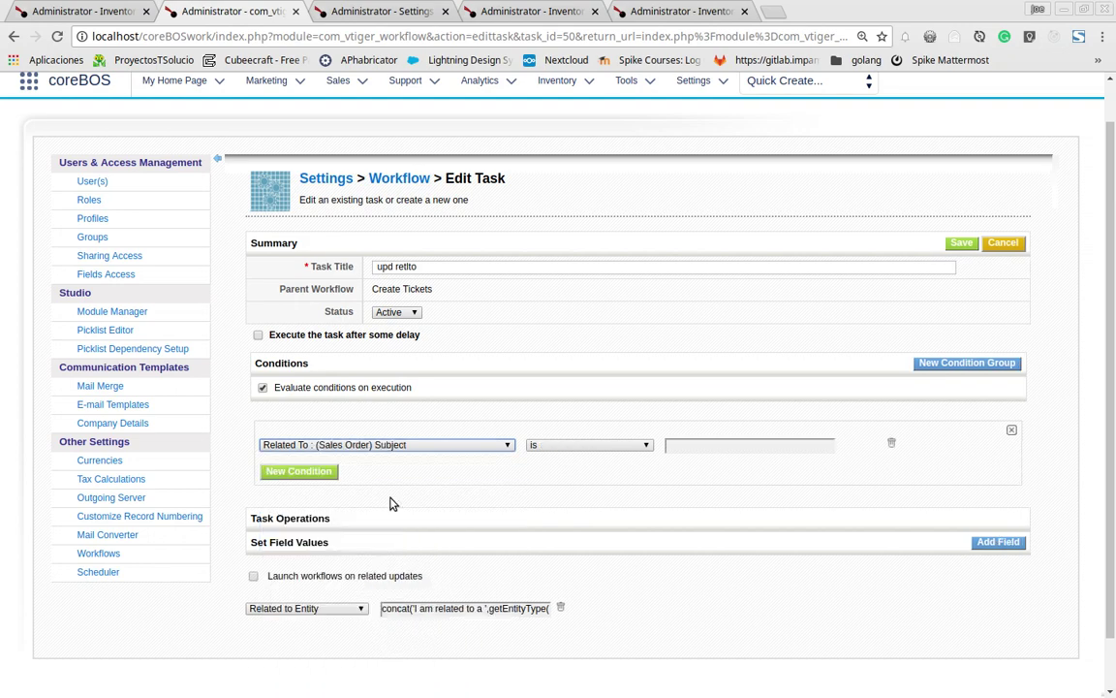
Step: Set the Sales Order Subject condition to is not empty and save the upd retlto task
{"action": "left_click", "coordinate": [618, 446]}
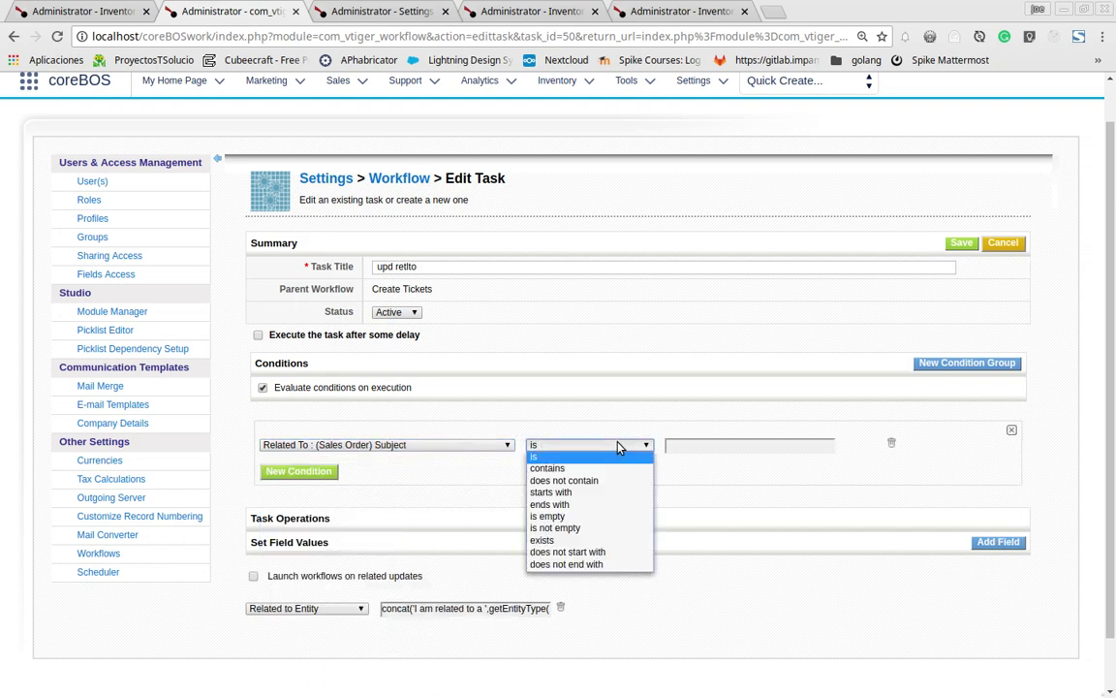
{"action": "left_click", "coordinate": [609, 531]}
{"action": "left_click", "coordinate": [482, 499]}
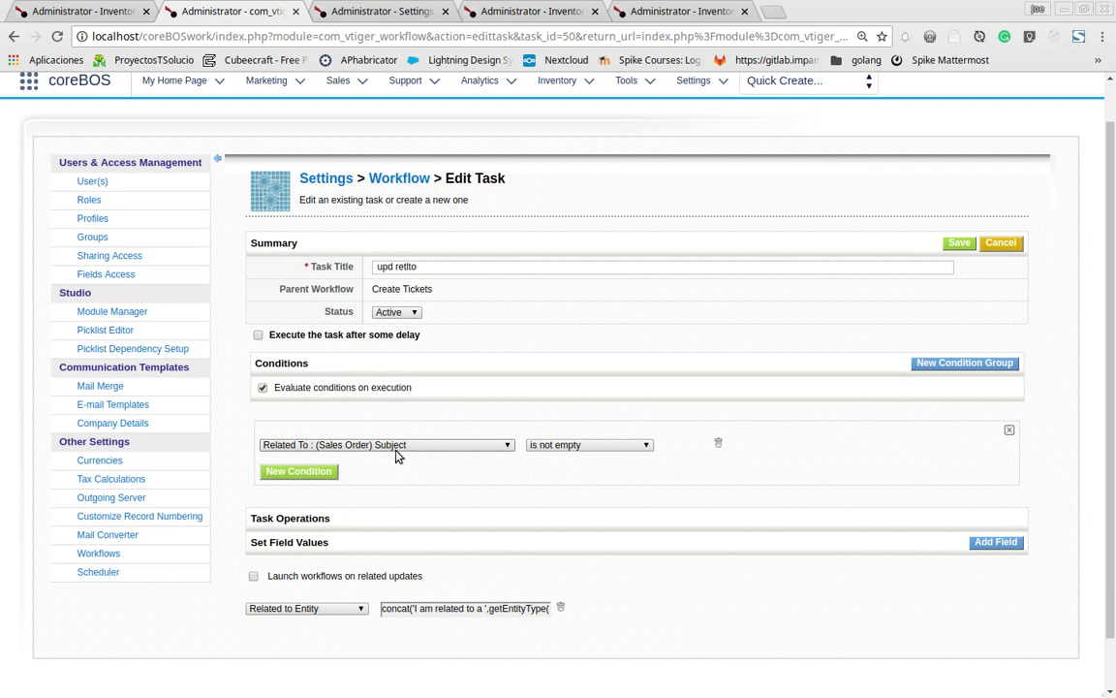
{"action": "left_click", "coordinate": [961, 244]}
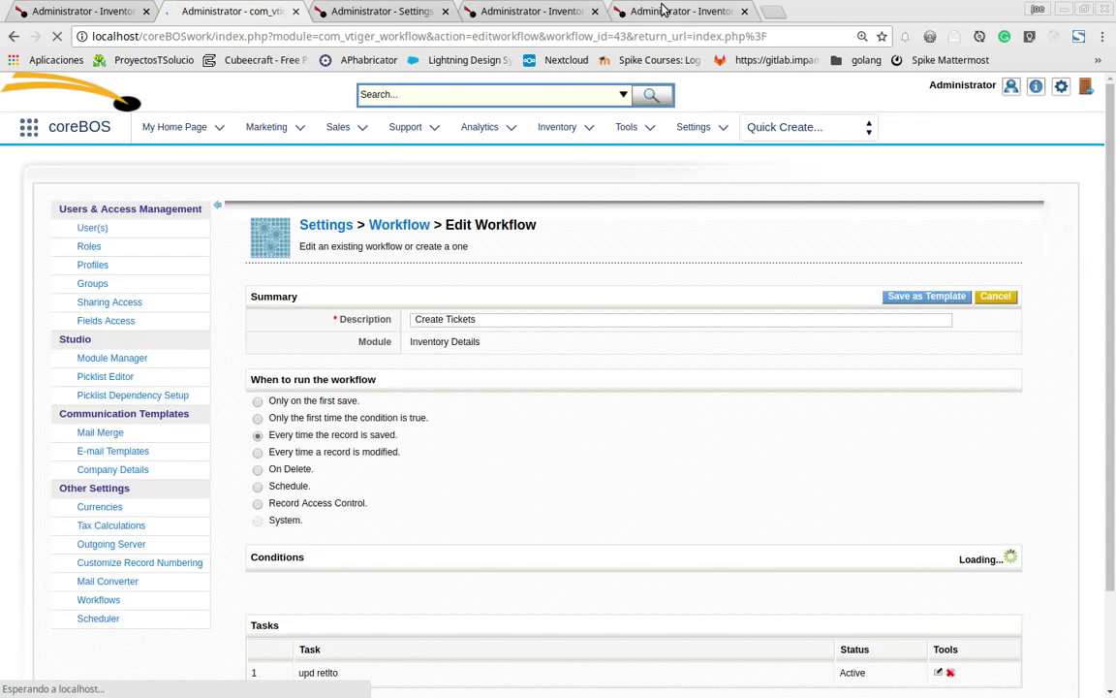
Step: Go to the next Inventory Details record in the Sales Order record's browser tab, and edit and save it without changes
{"action": "left_click", "coordinate": [621, 12]}
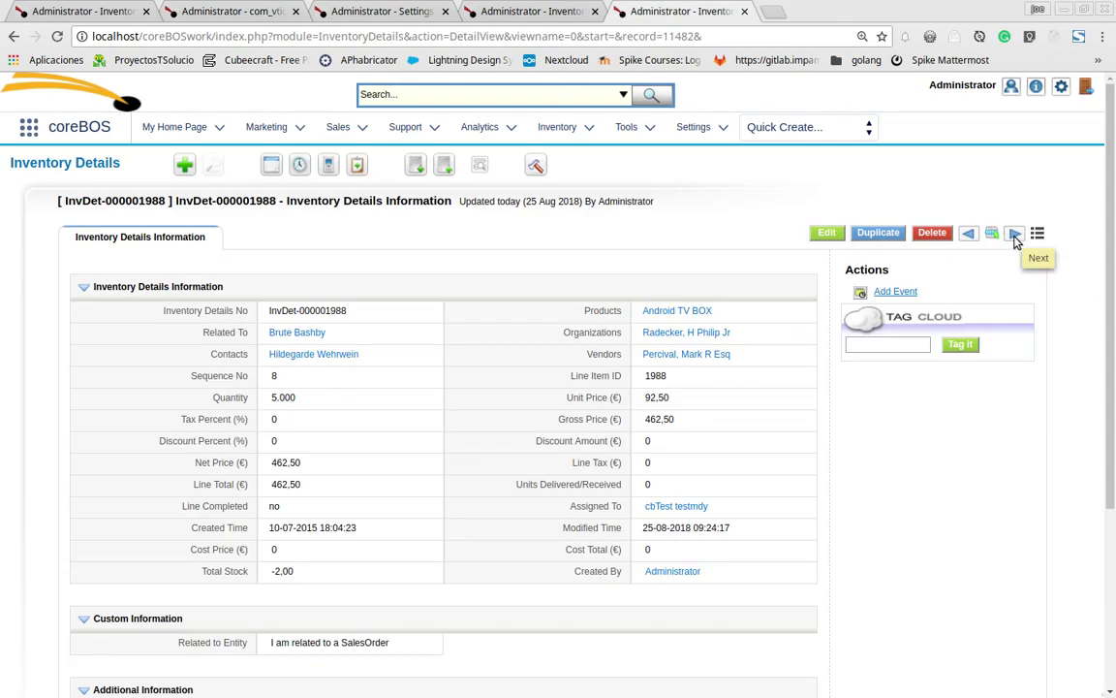
{"action": "left_click", "coordinate": [1015, 238]}
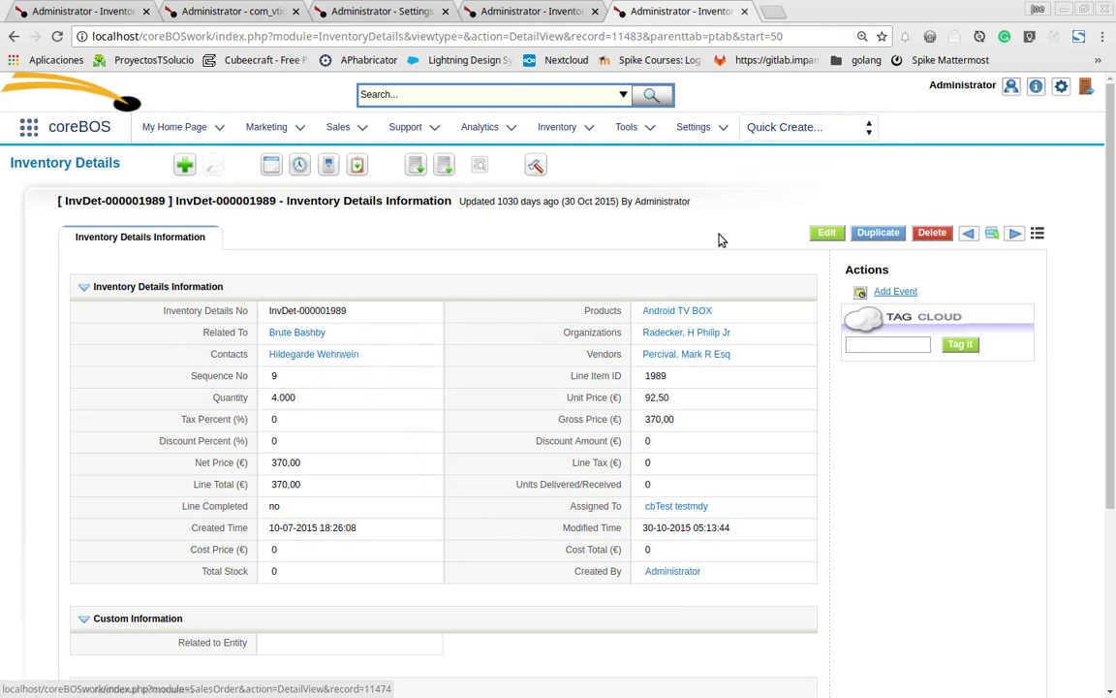
{"action": "left_click", "coordinate": [818, 236]}
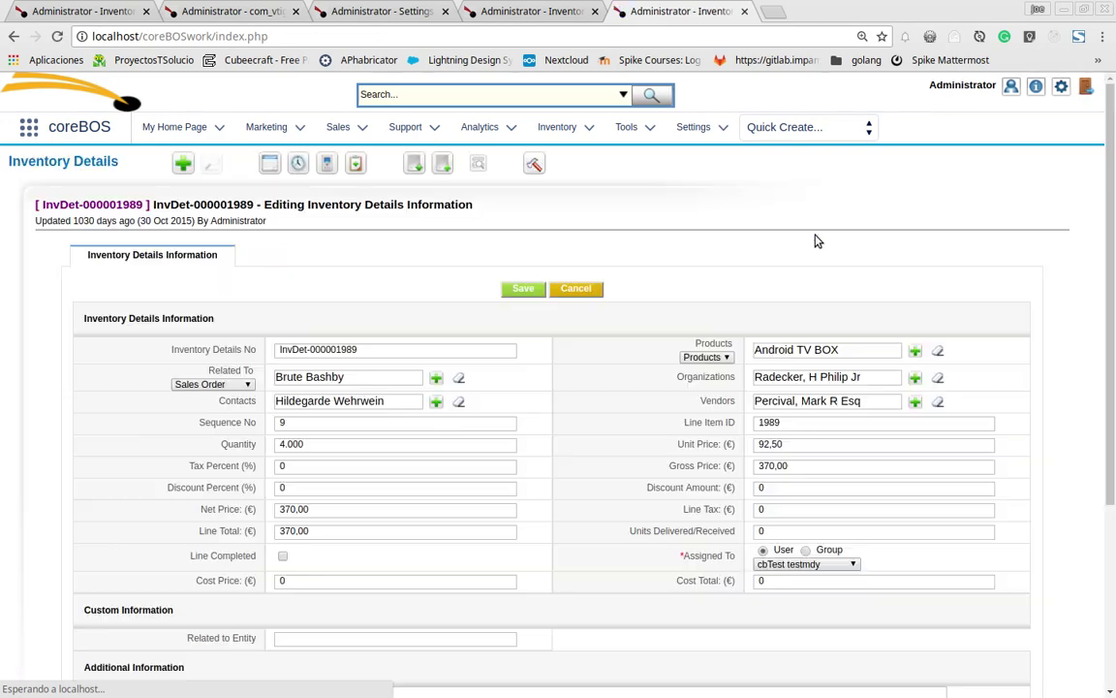
{"action": "left_click", "coordinate": [520, 290]}
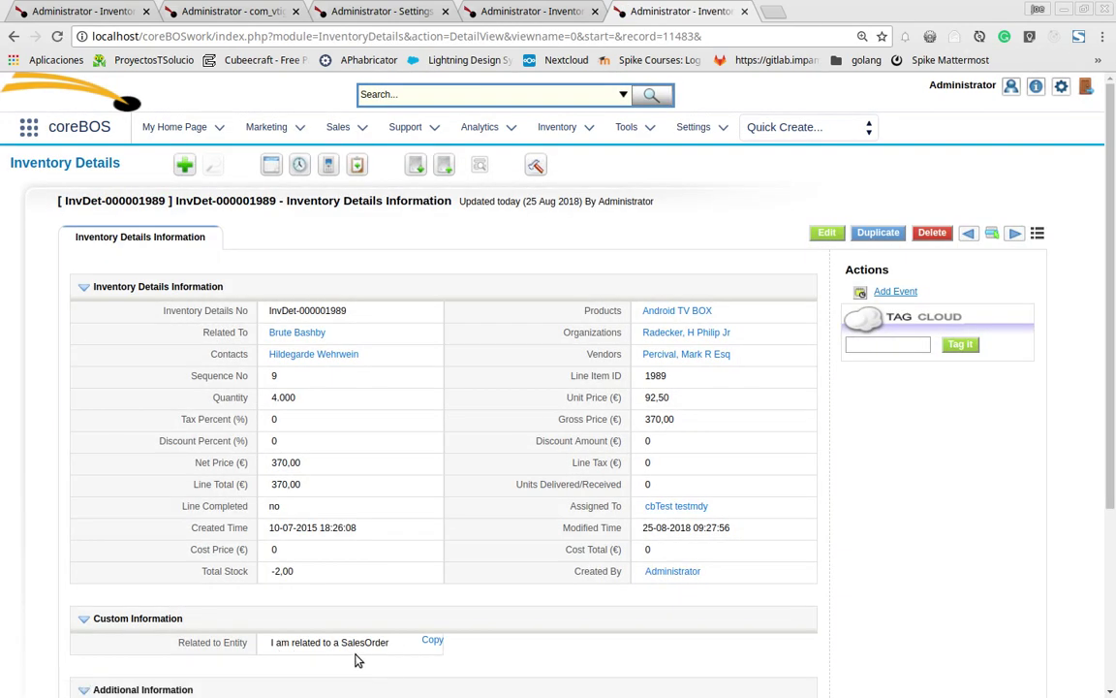
Step: Go to the record following the Invoice-related one in its browser tab, save it without changes, and check its Related to Entity field
{"action": "left_click", "coordinate": [496, 13]}
{"action": "scroll", "coordinate": [1062, 201], "scroll_direction": "up", "scroll_amount": 3}
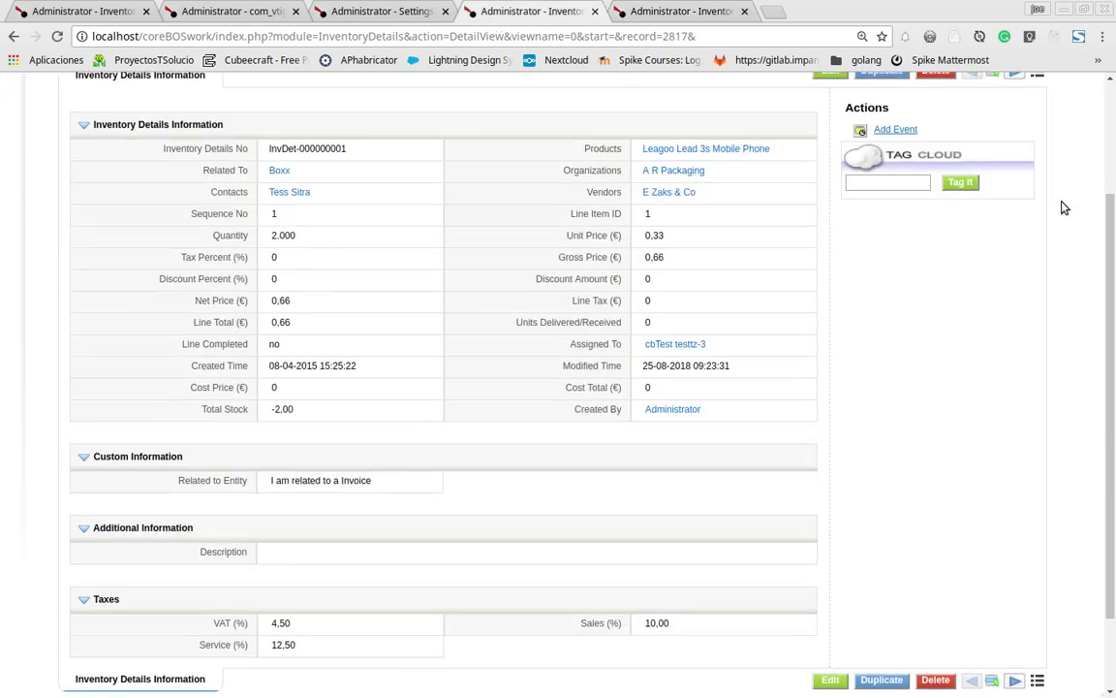
{"action": "left_click", "coordinate": [1014, 193]}
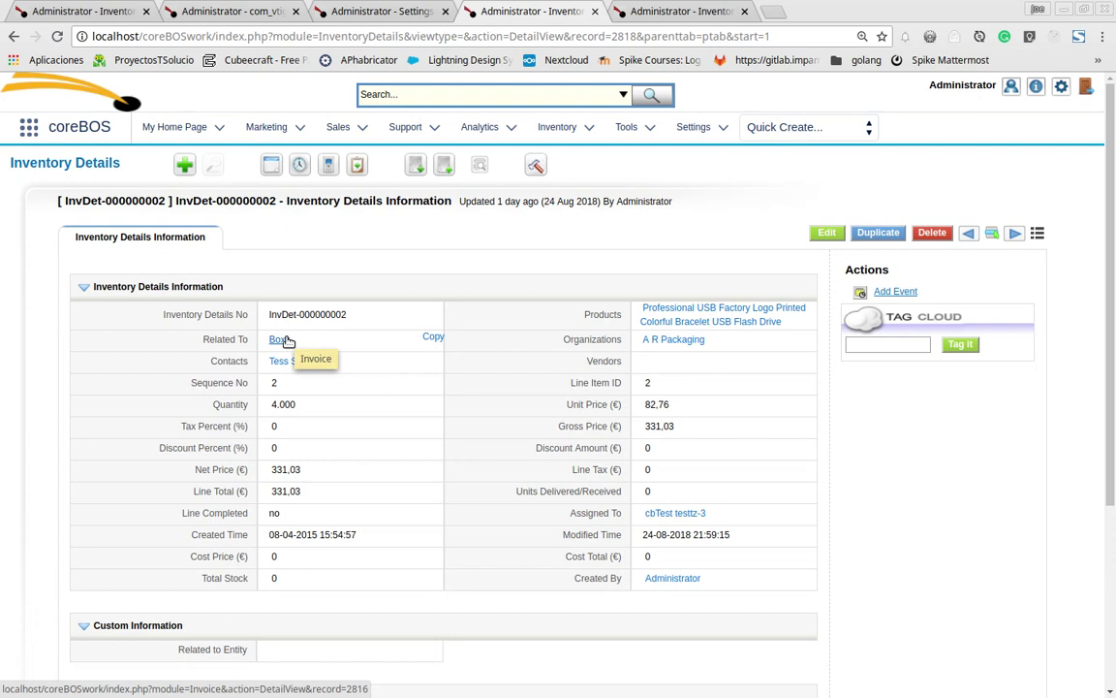
{"action": "left_click", "coordinate": [826, 234]}
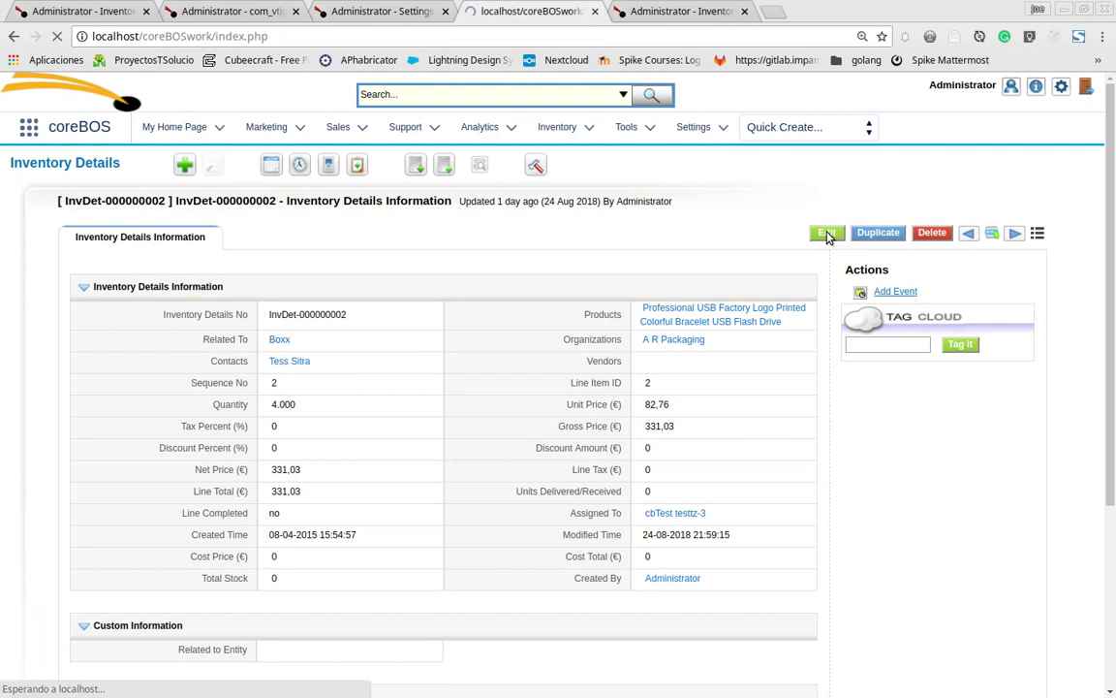
{"action": "left_click", "coordinate": [527, 289]}
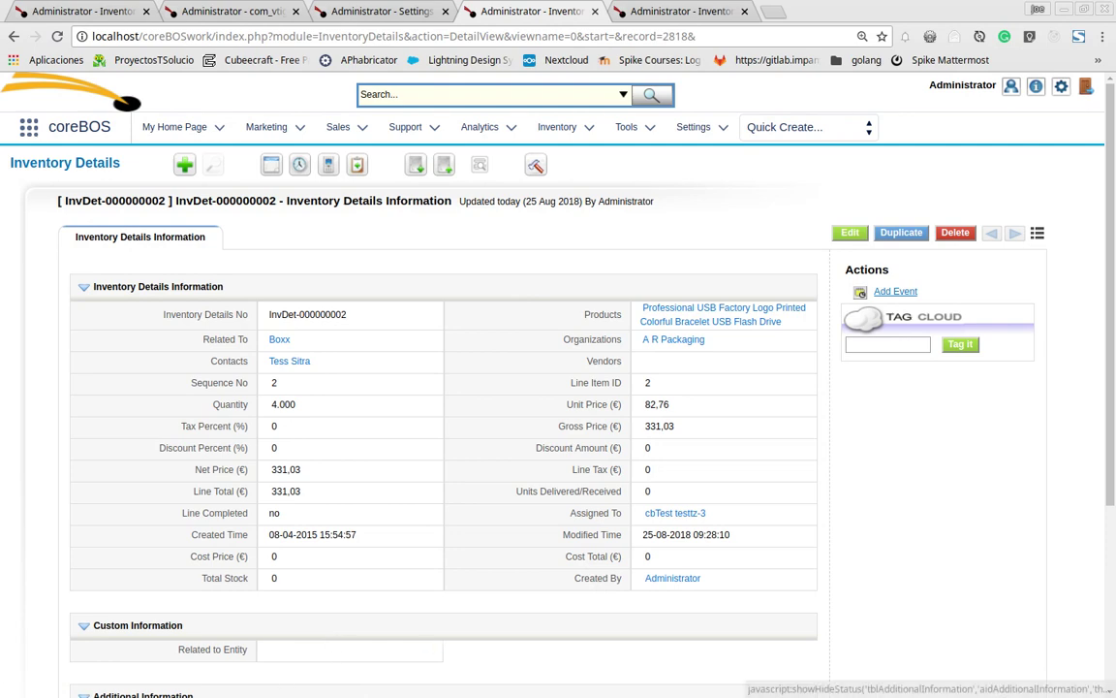
Step: Review the goal in the FreeMind map, and return to the Create Tickets workflow in the browser
{"action": "key", "text": "alt+Tab"}
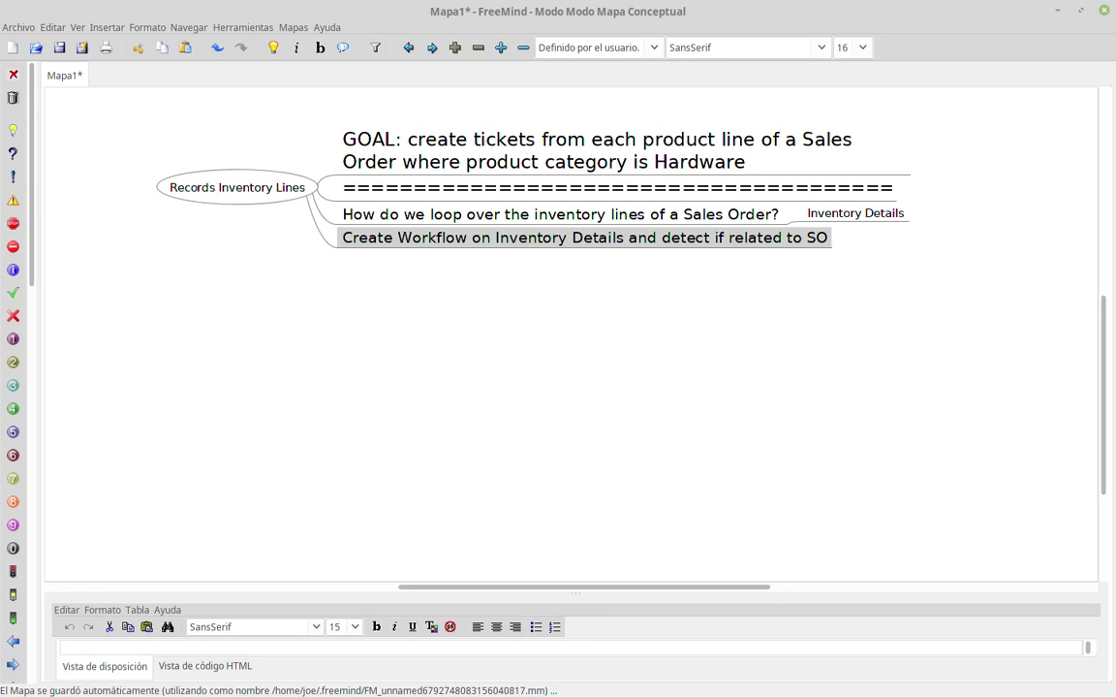
{"action": "key", "text": "alt+Tab"}
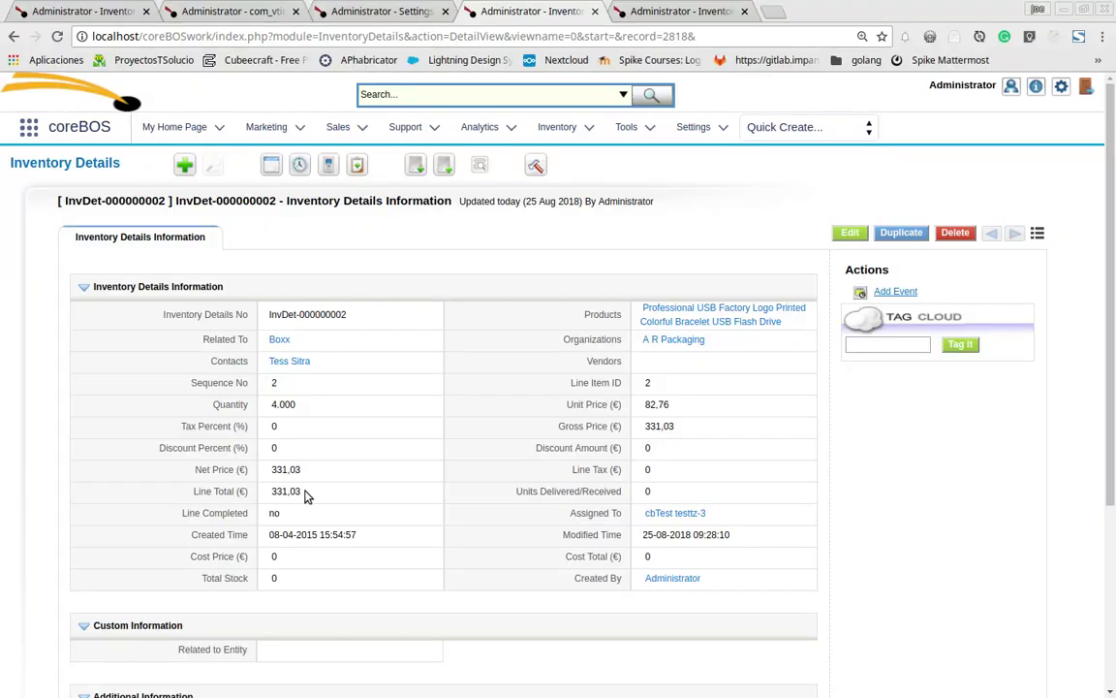
{"action": "left_click", "coordinate": [245, 18]}
{"action": "scroll", "coordinate": [979, 696], "scroll_direction": "down", "scroll_amount": 1}
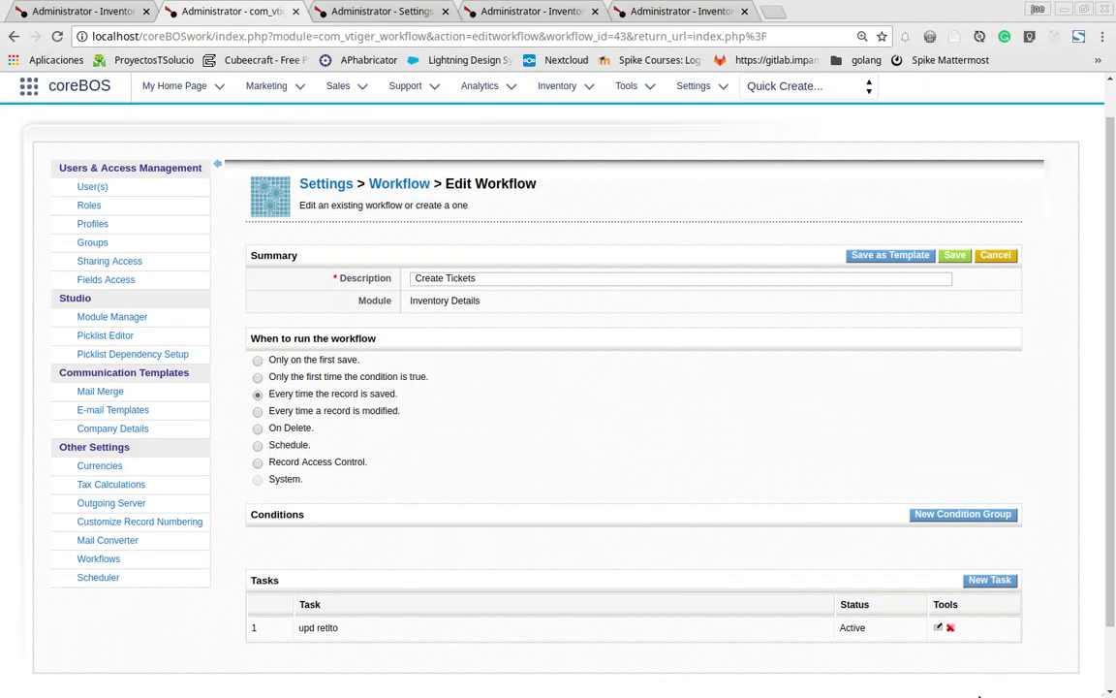
Step: Add a condition group requiring that the related product's Product Name is not empty, and save the Create Tickets workflow
{"action": "left_click", "coordinate": [940, 516]}
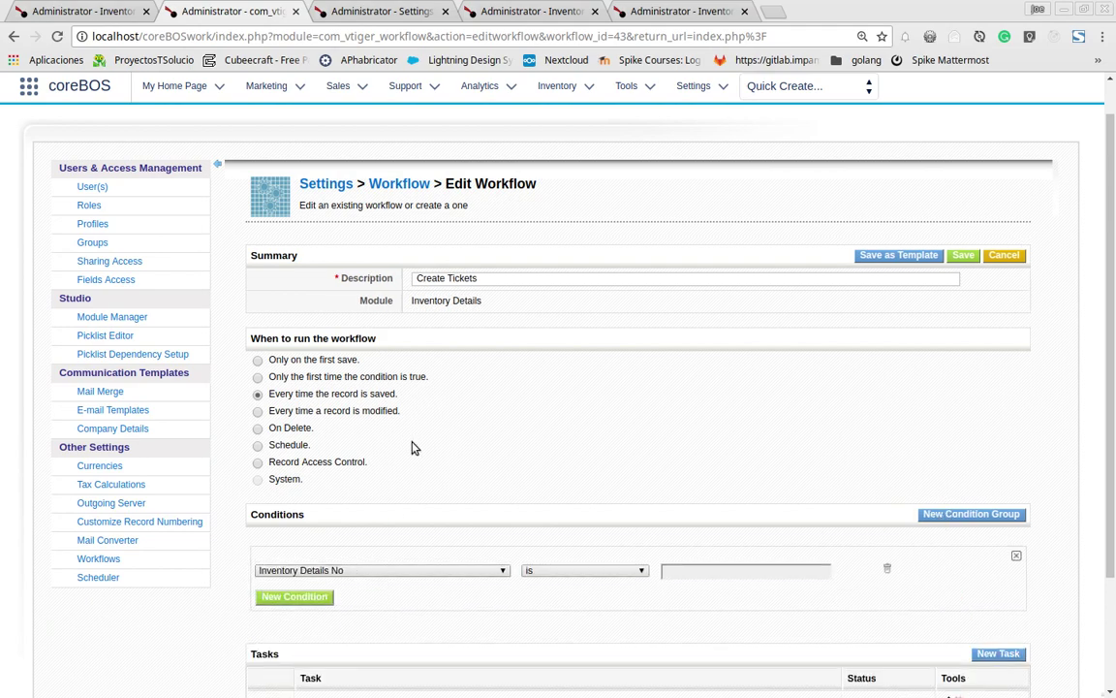
{"action": "scroll", "coordinate": [407, 444], "scroll_direction": "down", "scroll_amount": 3}
{"action": "left_click", "coordinate": [382, 448]}
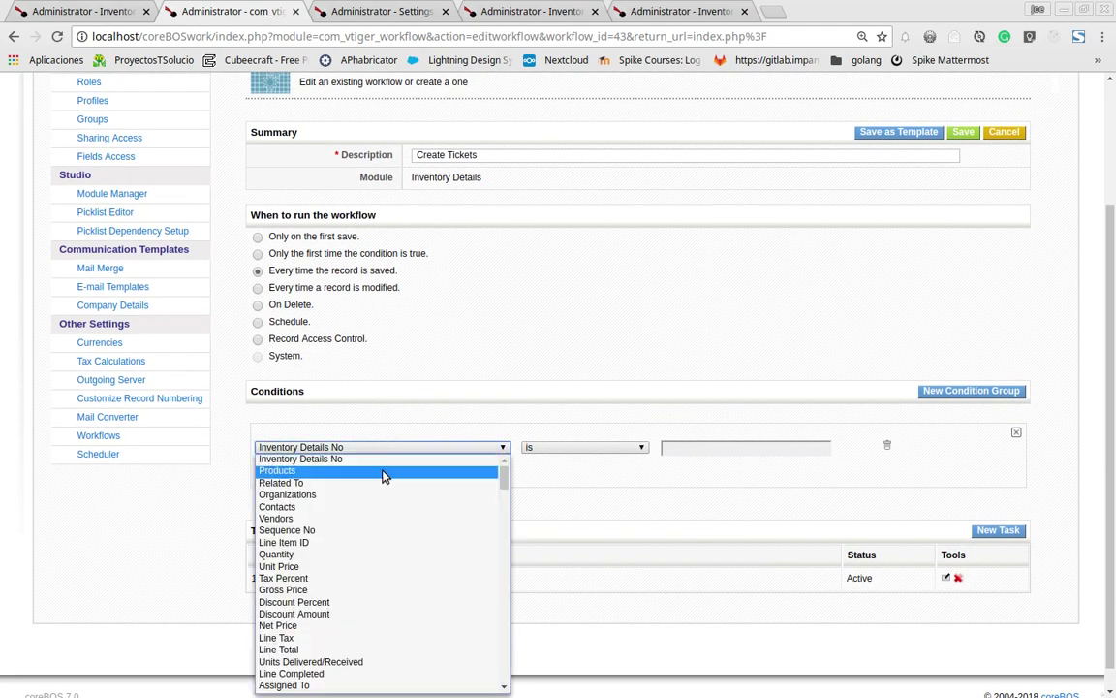
{"action": "scroll", "coordinate": [385, 523], "scroll_direction": "down", "scroll_amount": 3}
{"action": "scroll", "coordinate": [387, 518], "scroll_direction": "down", "scroll_amount": 5}
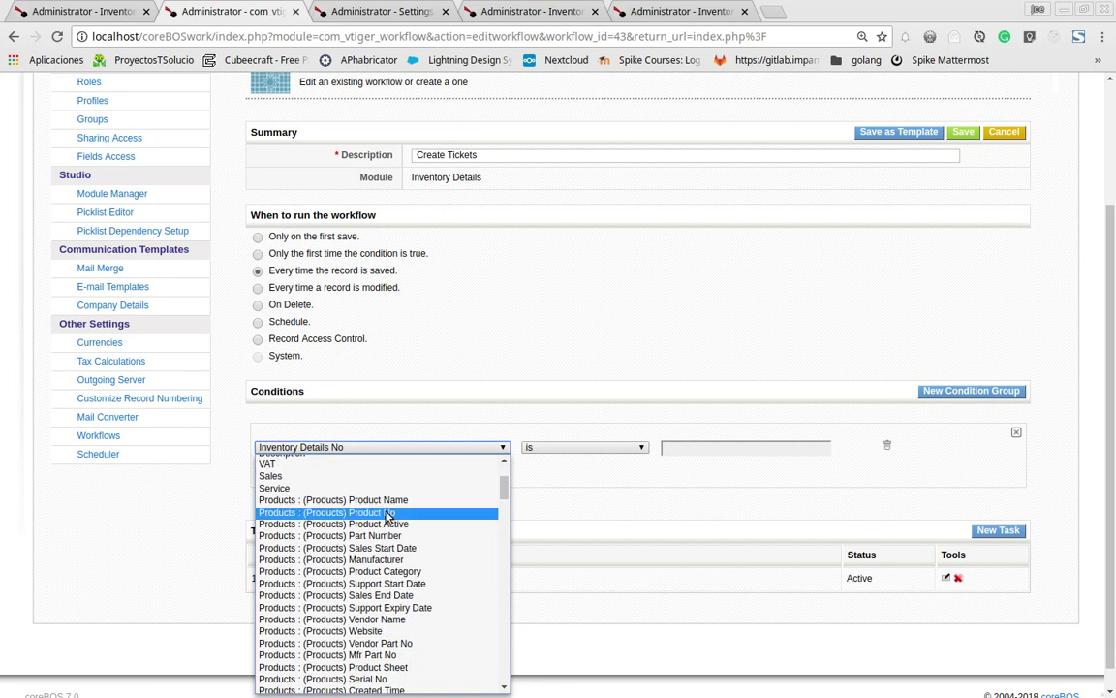
{"action": "left_click", "coordinate": [387, 502]}
{"action": "left_click", "coordinate": [560, 451]}
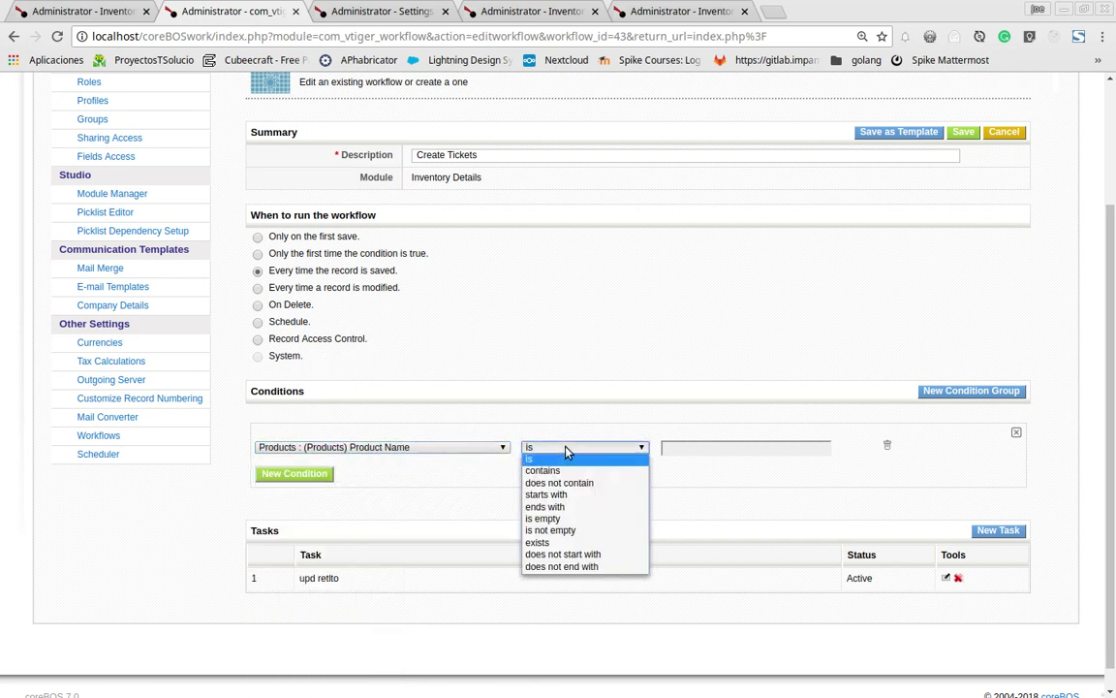
{"action": "left_click", "coordinate": [584, 530]}
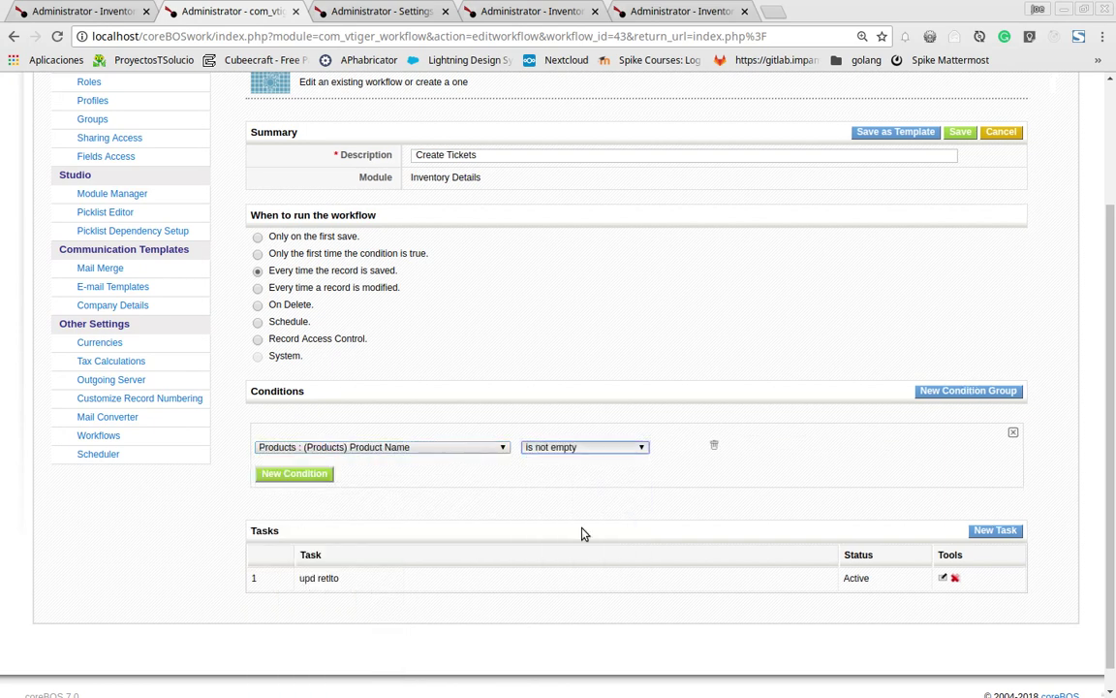
{"action": "left_click", "coordinate": [960, 132]}
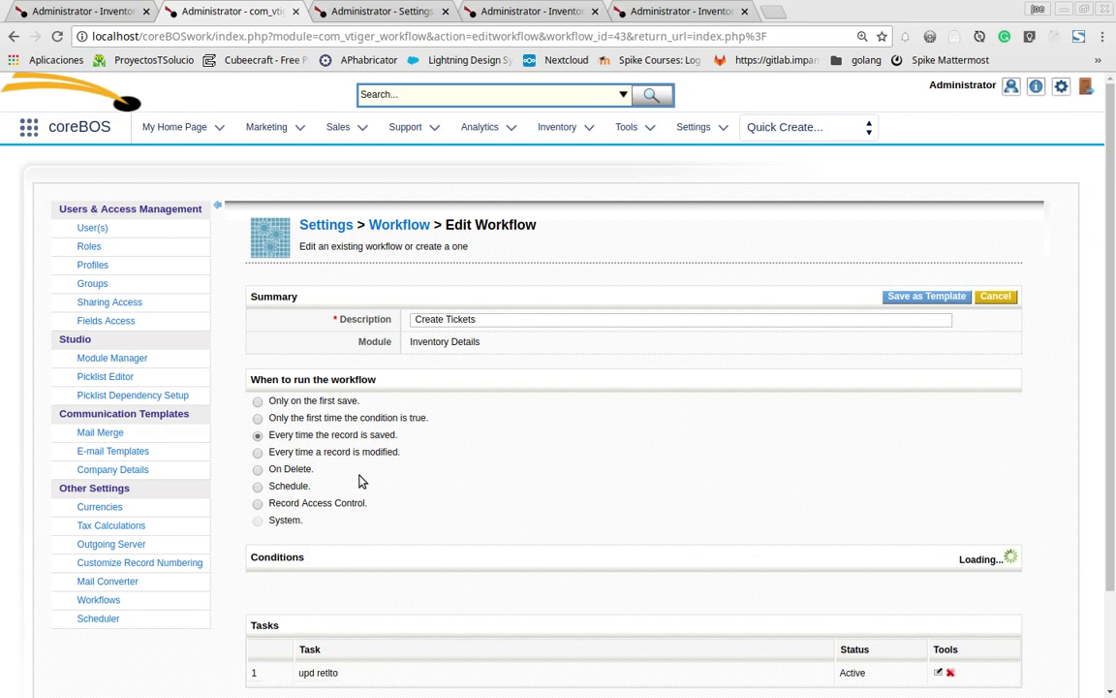
{"action": "scroll", "coordinate": [364, 483], "scroll_direction": "down", "scroll_amount": 1}
{"action": "scroll", "coordinate": [364, 482], "scroll_direction": "down", "scroll_amount": 2}
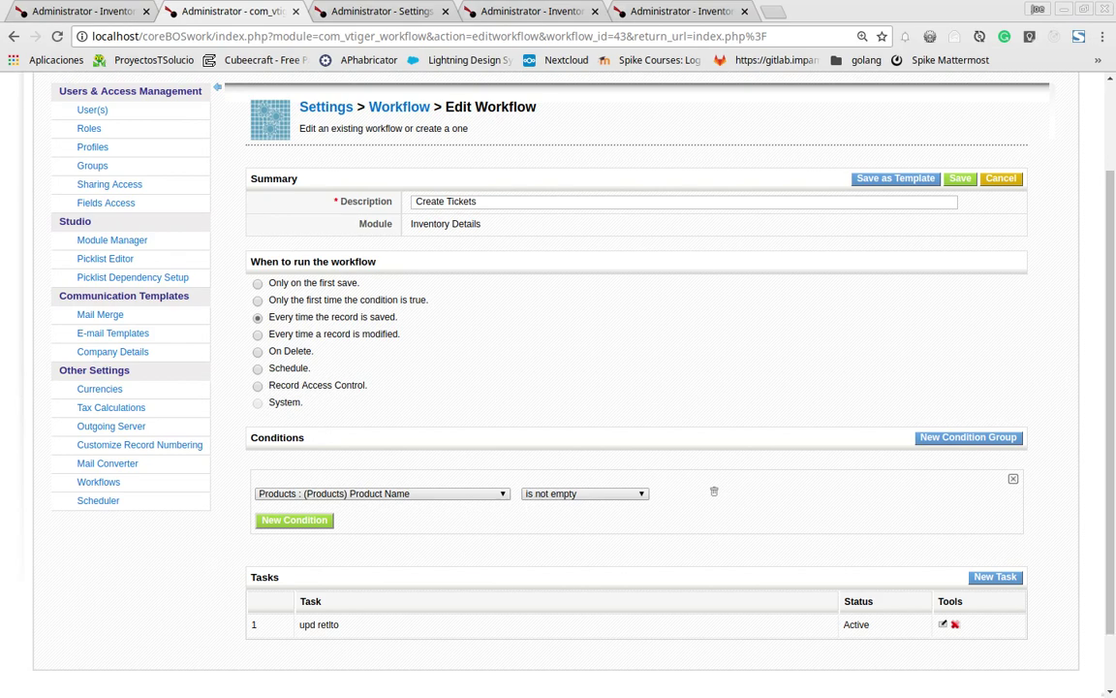
Step: Check the goal in the FreeMind map, and in the Create Tickets workflow add a condition that the related product's Product Category is Hardware
{"action": "key", "text": "alt+Tab"}
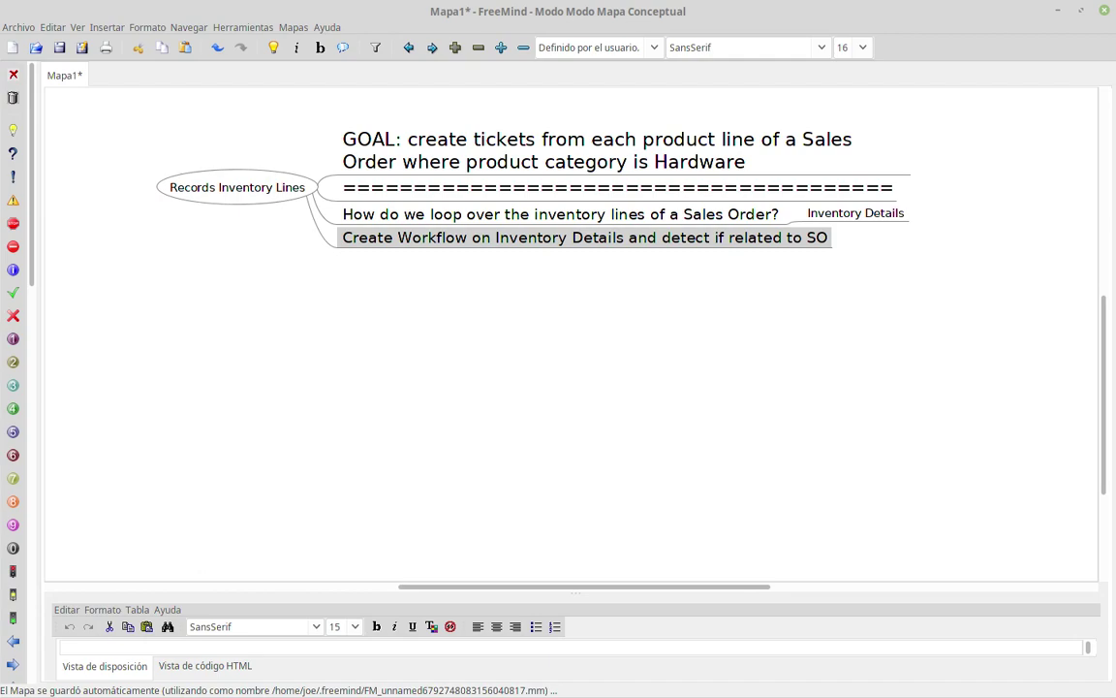
{"action": "key", "text": "alt+Tab"}
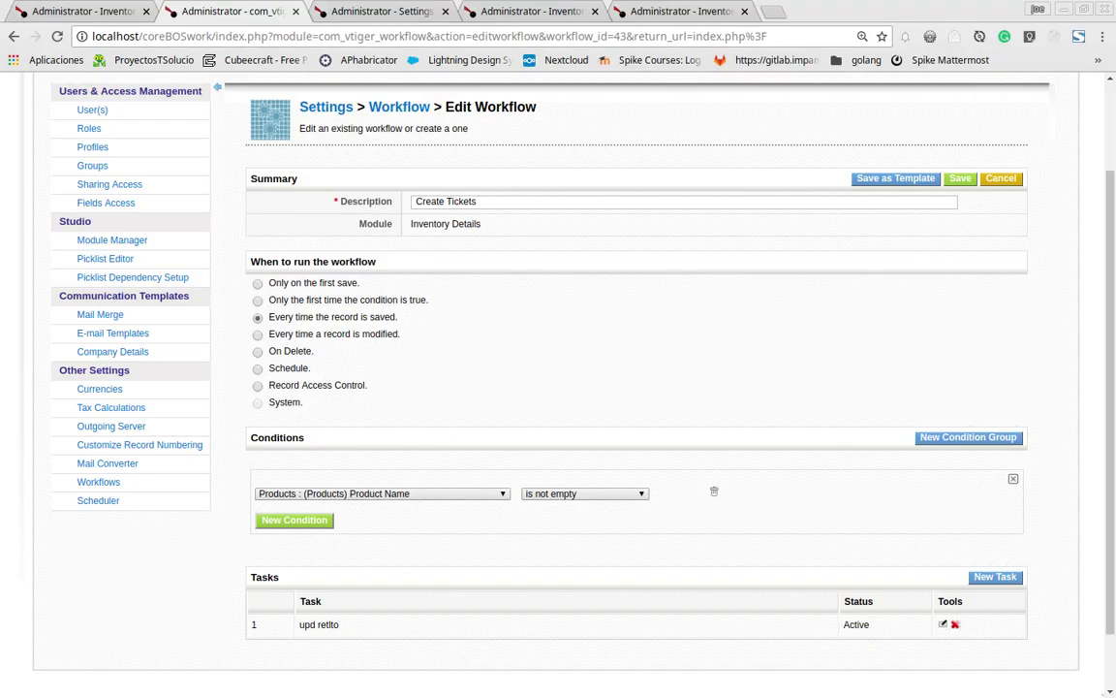
{"action": "left_click", "coordinate": [291, 523]}
{"action": "left_click", "coordinate": [368, 524]}
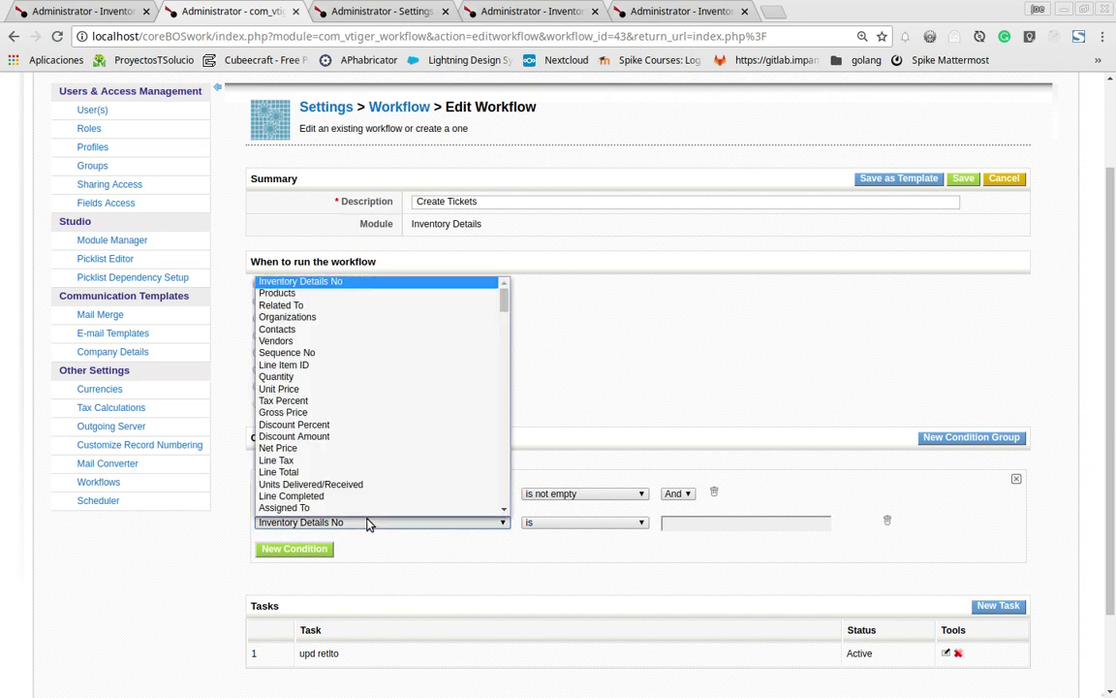
{"action": "scroll", "coordinate": [371, 448], "scroll_direction": "down", "scroll_amount": 5}
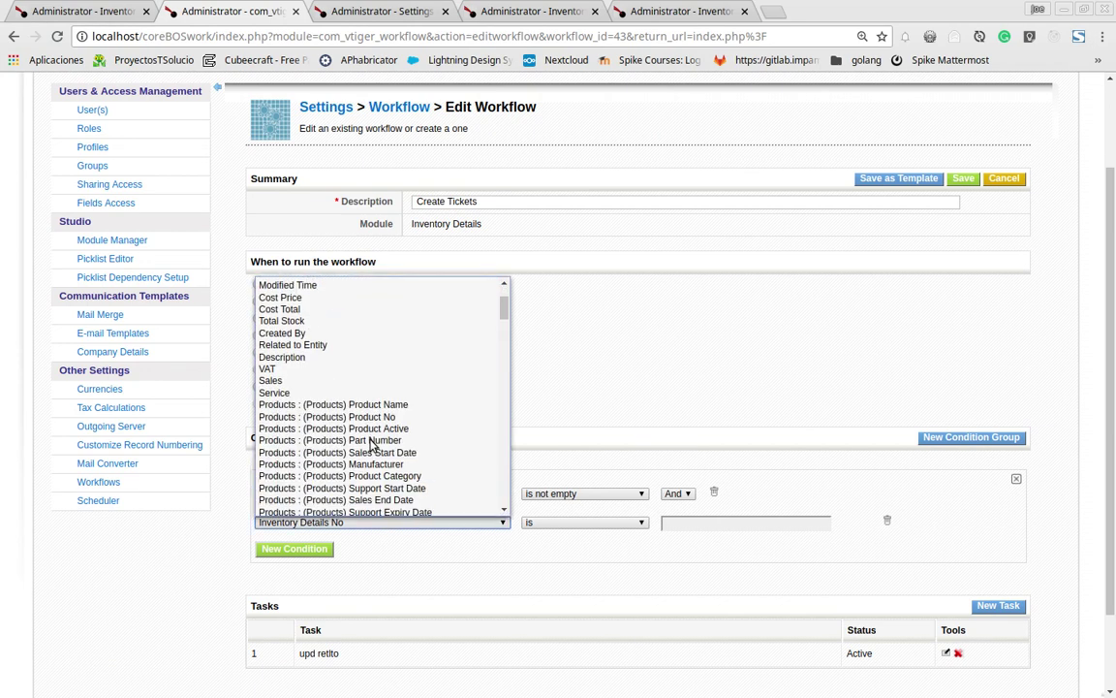
{"action": "scroll", "coordinate": [374, 441], "scroll_direction": "up", "scroll_amount": 1}
{"action": "scroll", "coordinate": [377, 432], "scroll_direction": "up", "scroll_amount": 1}
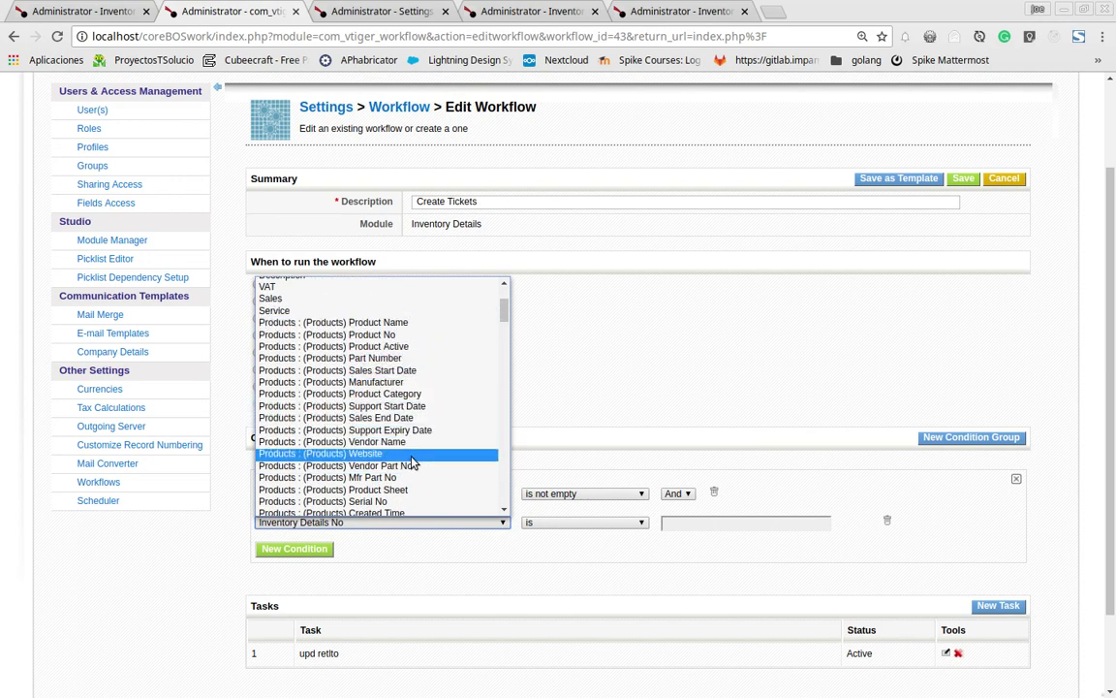
{"action": "scroll", "coordinate": [412, 456], "scroll_direction": "down", "scroll_amount": 1}
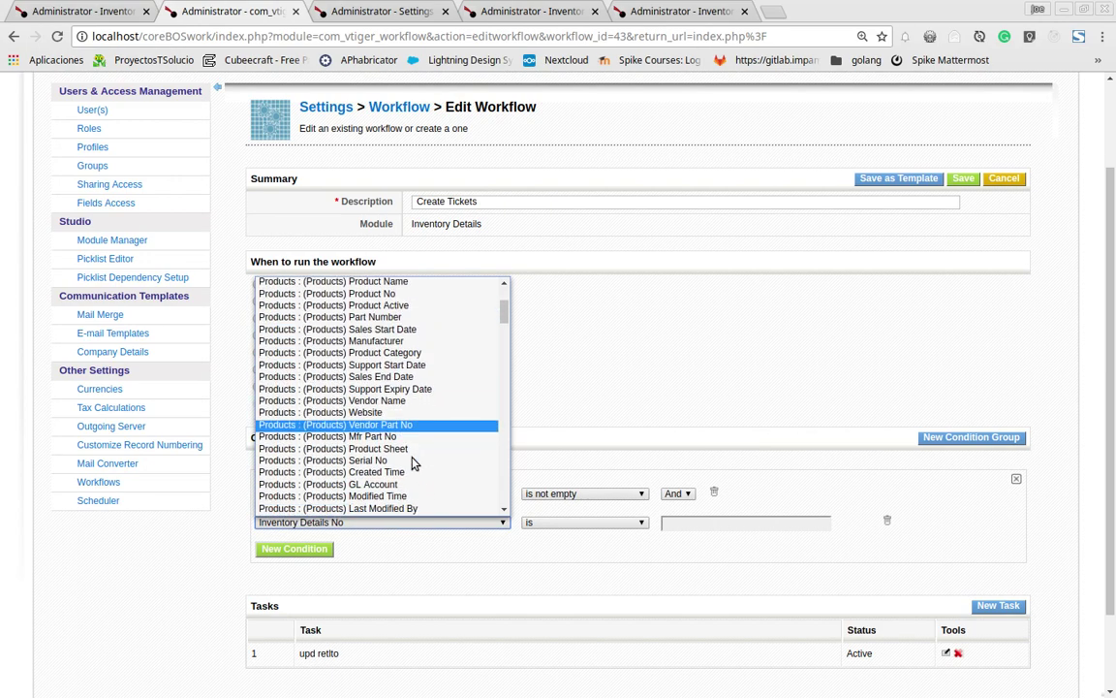
{"action": "left_click", "coordinate": [412, 354]}
{"action": "left_click", "coordinate": [677, 523]}
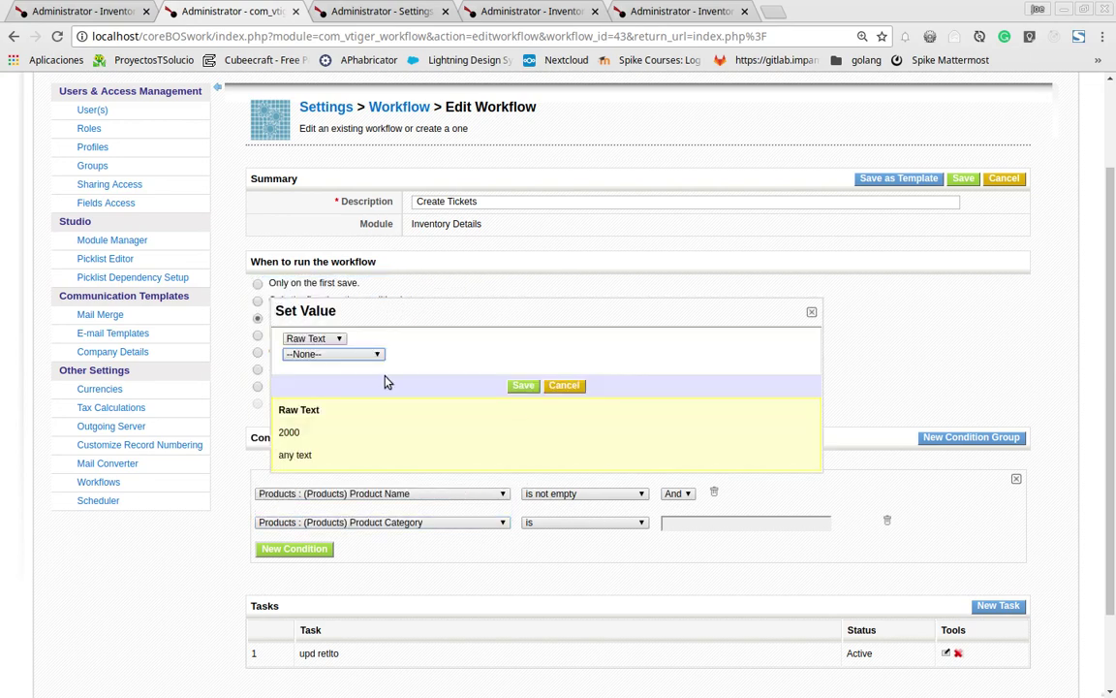
{"action": "left_click", "coordinate": [335, 353]}
{"action": "left_click", "coordinate": [336, 379]}
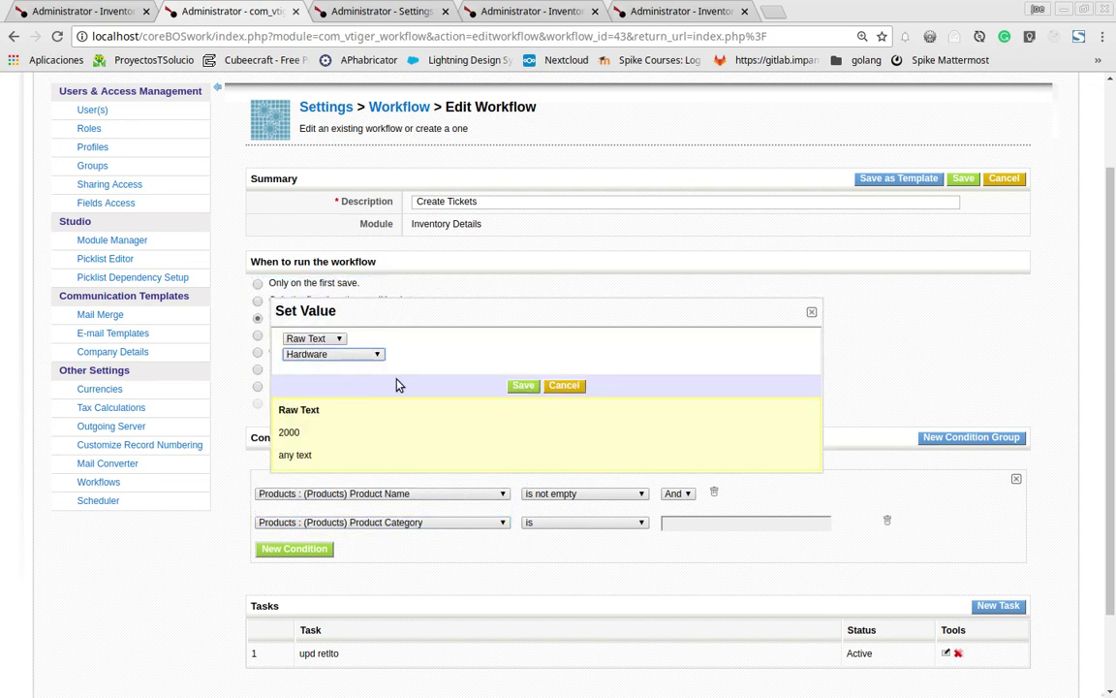
{"action": "left_click", "coordinate": [520, 385]}
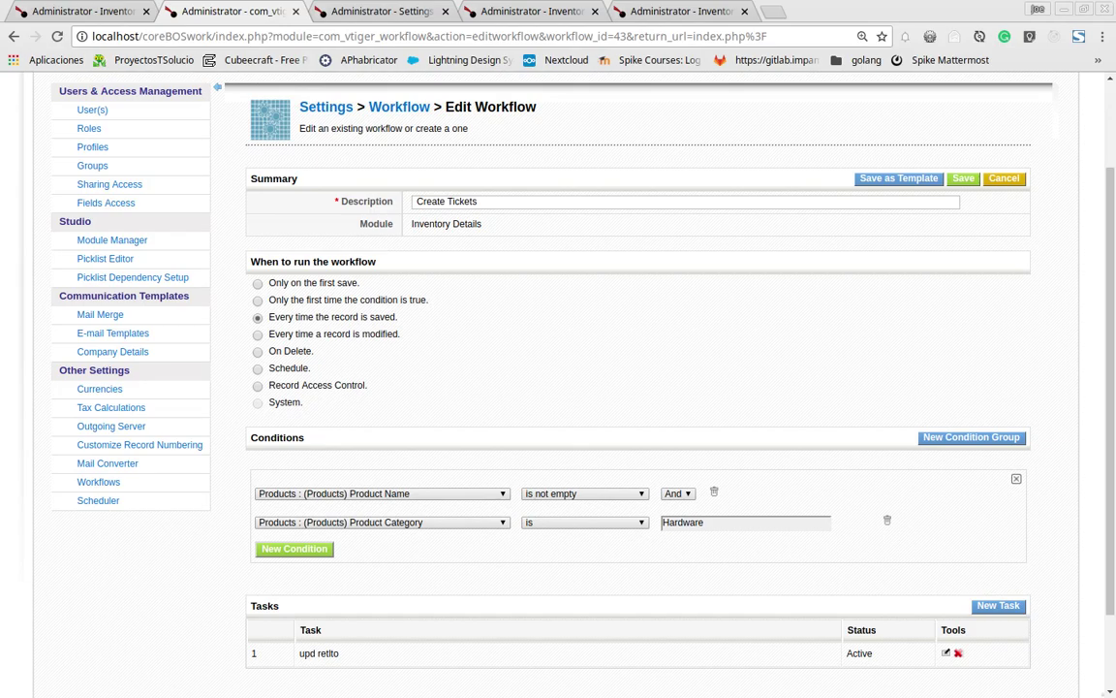
Step: Recheck the FreeMind map, and in the browser add a workflow condition that the related Sales Order's Subject is not empty
{"action": "key", "text": "alt+Tab"}
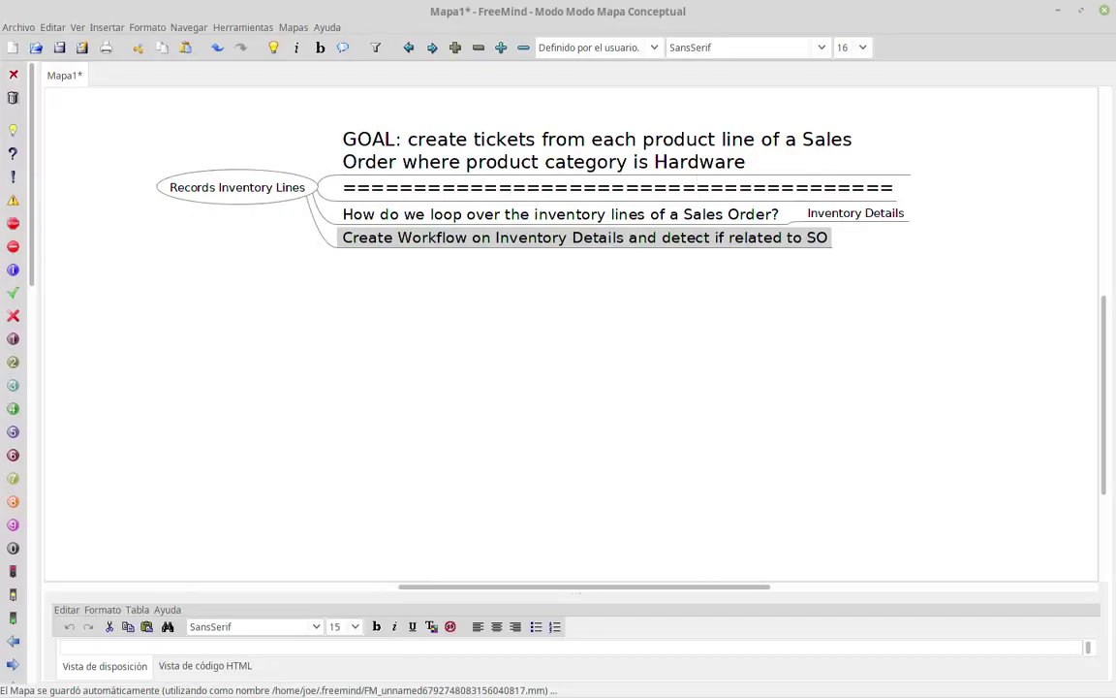
{"action": "key", "text": "alt+Tab"}
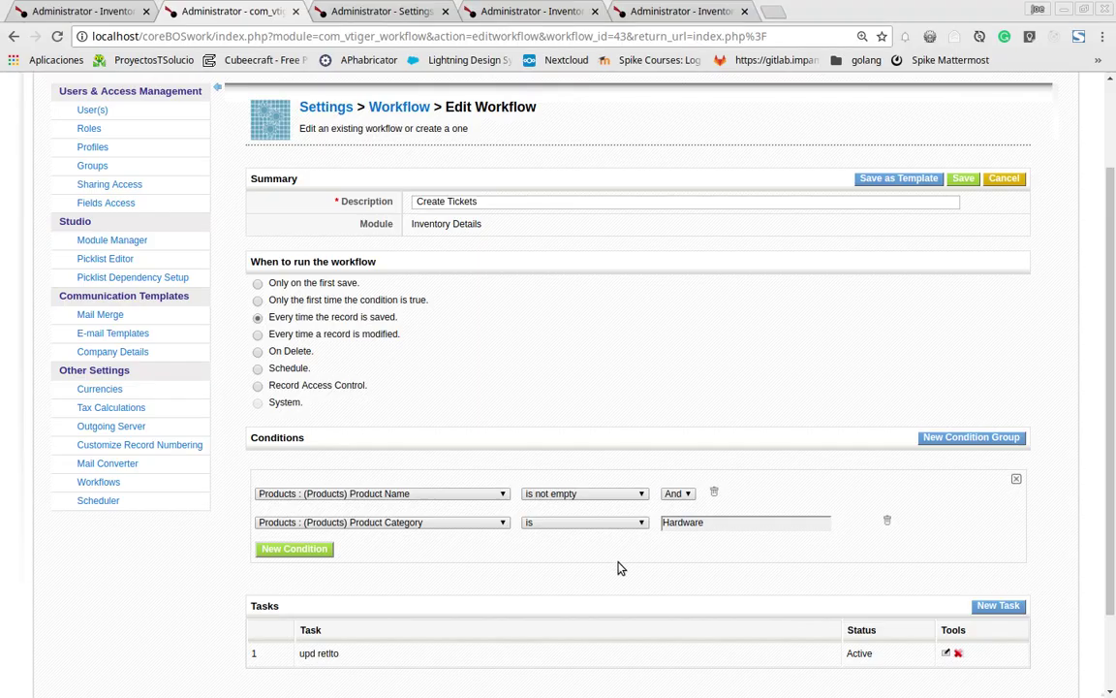
{"action": "left_click", "coordinate": [294, 550]}
{"action": "left_click", "coordinate": [304, 550]}
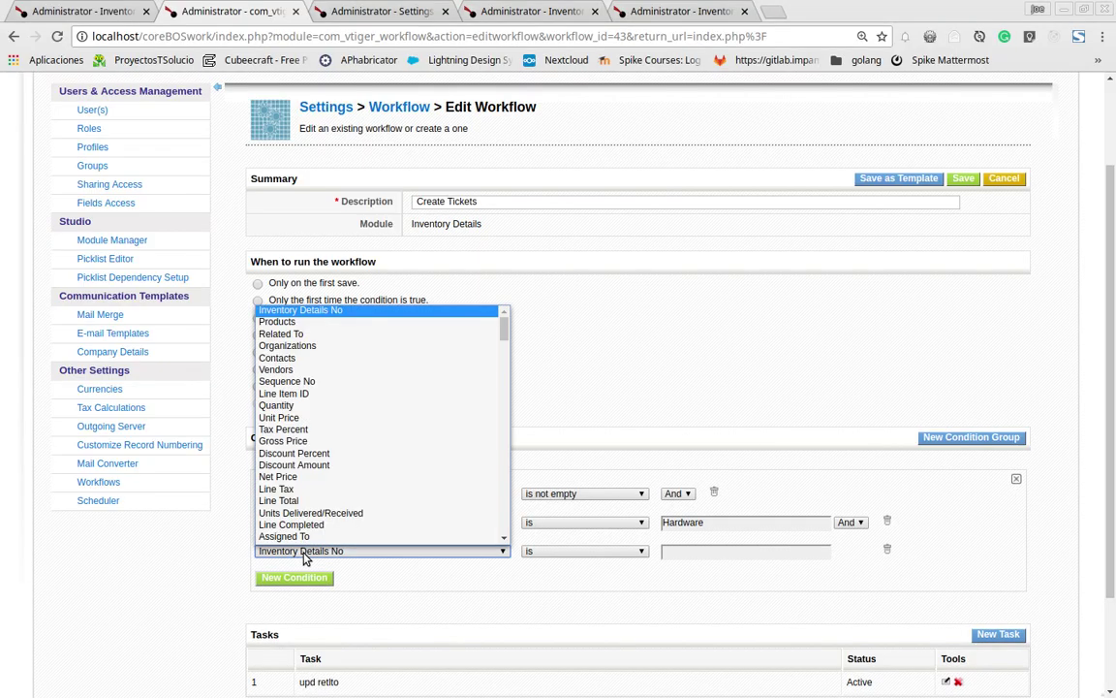
{"action": "scroll", "coordinate": [323, 484], "scroll_direction": "down", "scroll_amount": 5}
{"action": "scroll", "coordinate": [324, 484], "scroll_direction": "down", "scroll_amount": 20}
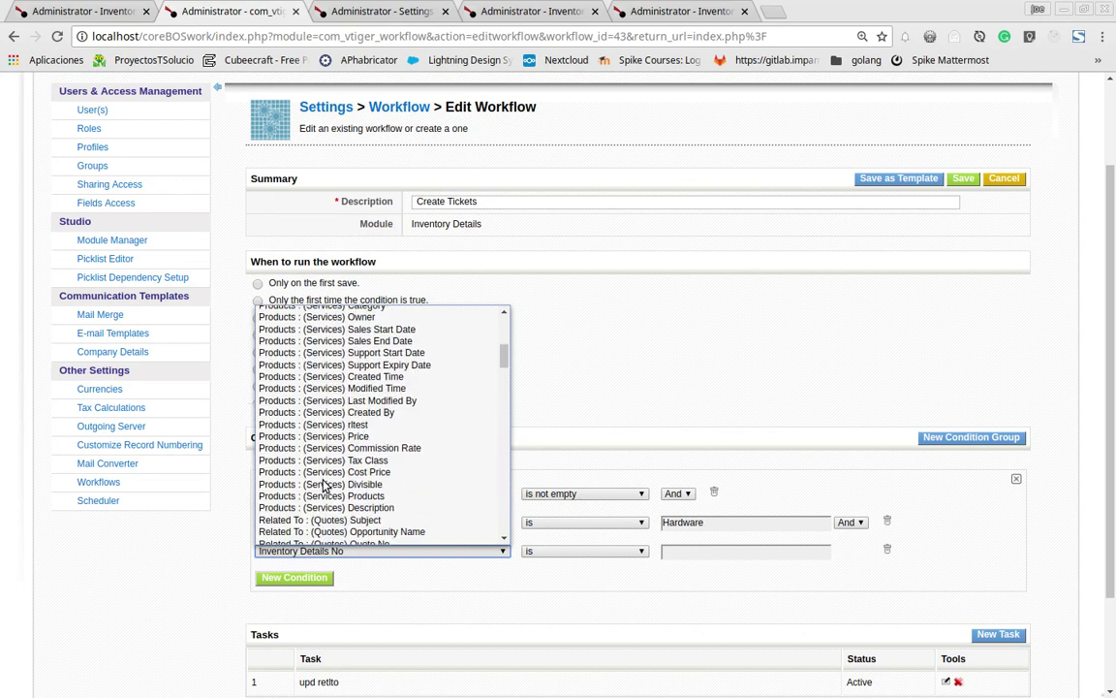
{"action": "scroll", "coordinate": [324, 483], "scroll_direction": "down", "scroll_amount": 20}
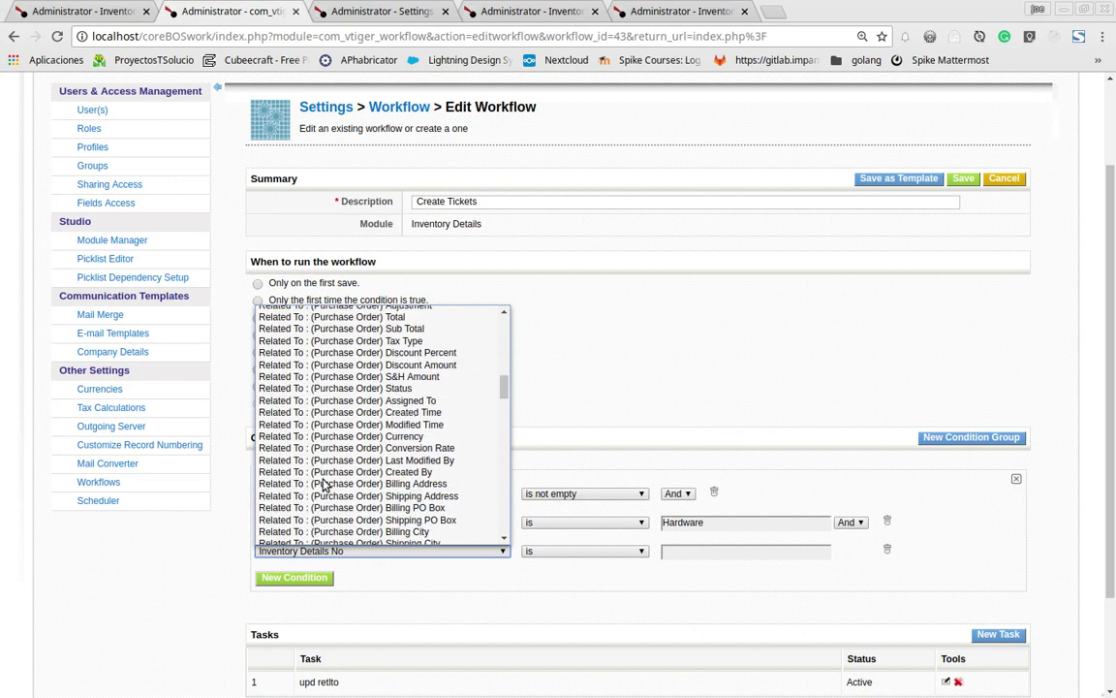
{"action": "scroll", "coordinate": [325, 487], "scroll_direction": "up", "scroll_amount": 5}
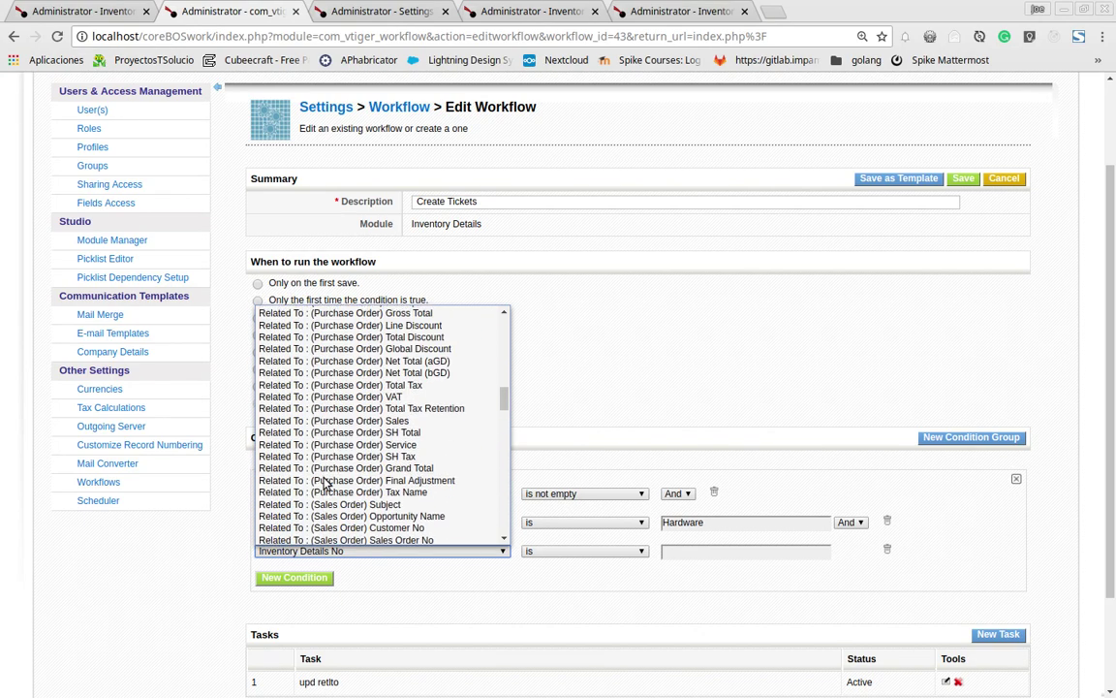
{"action": "left_click", "coordinate": [358, 514]}
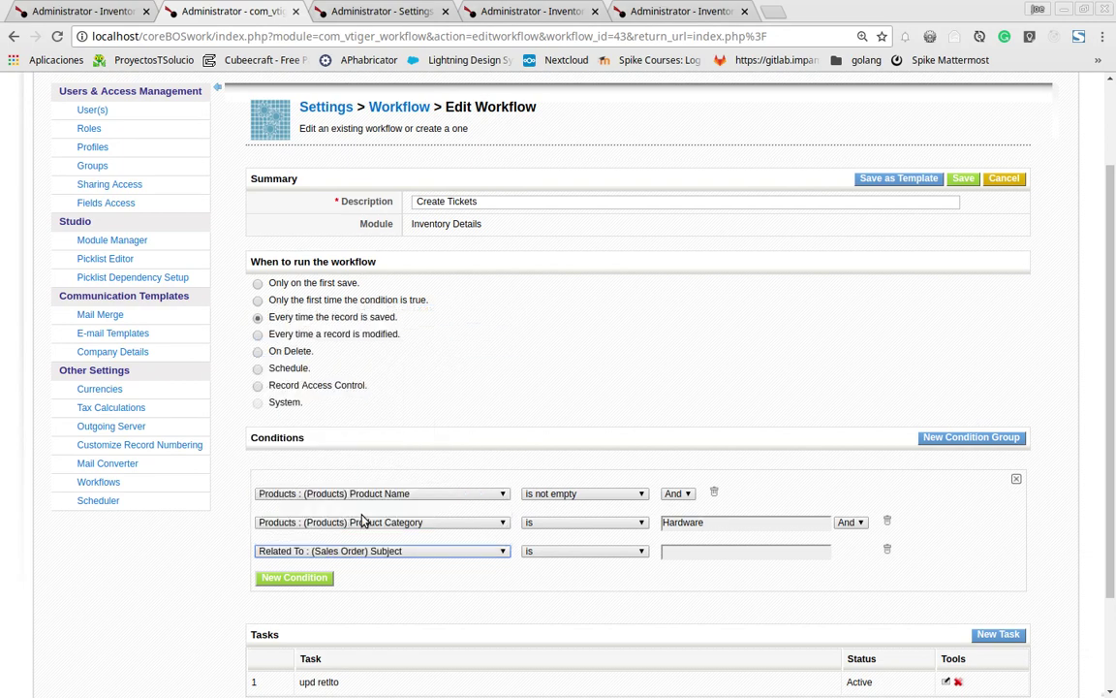
{"action": "left_click", "coordinate": [596, 552]}
{"action": "left_click", "coordinate": [573, 633]}
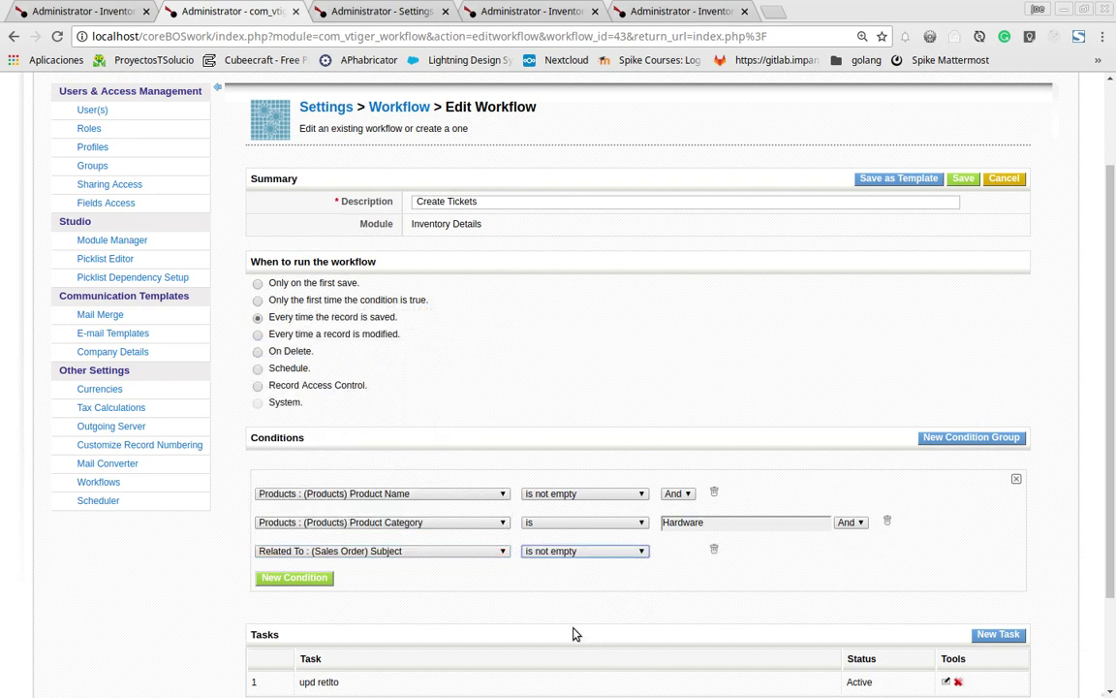
{"action": "scroll", "coordinate": [545, 572], "scroll_direction": "down", "scroll_amount": 3}
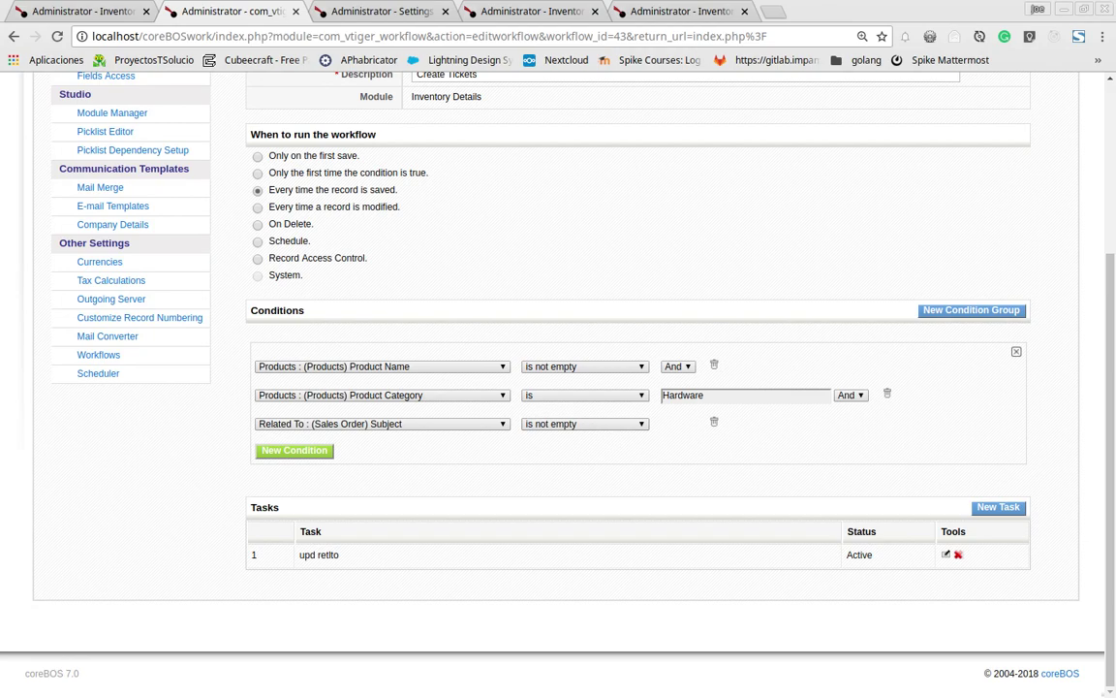
Step: Switch to FreeMind and add a node "Create Ticket from Inventory Detail records" below the workflow node, with font size 16
{"action": "key", "text": "alt+Tab"}
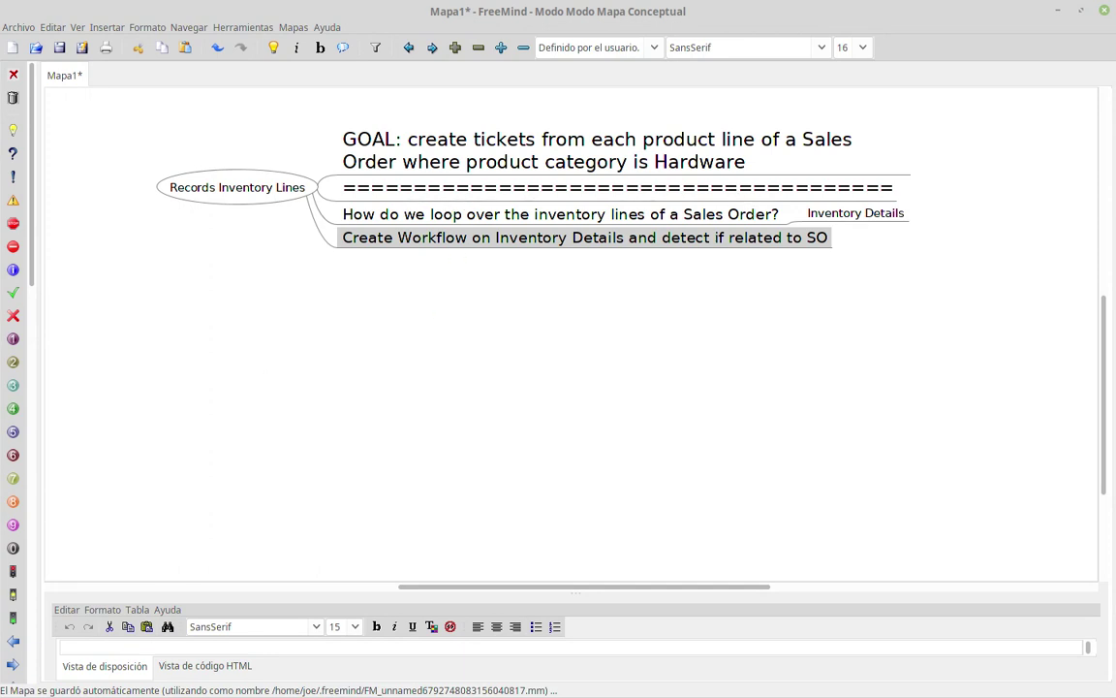
{"action": "double_click", "coordinate": [450, 242]}
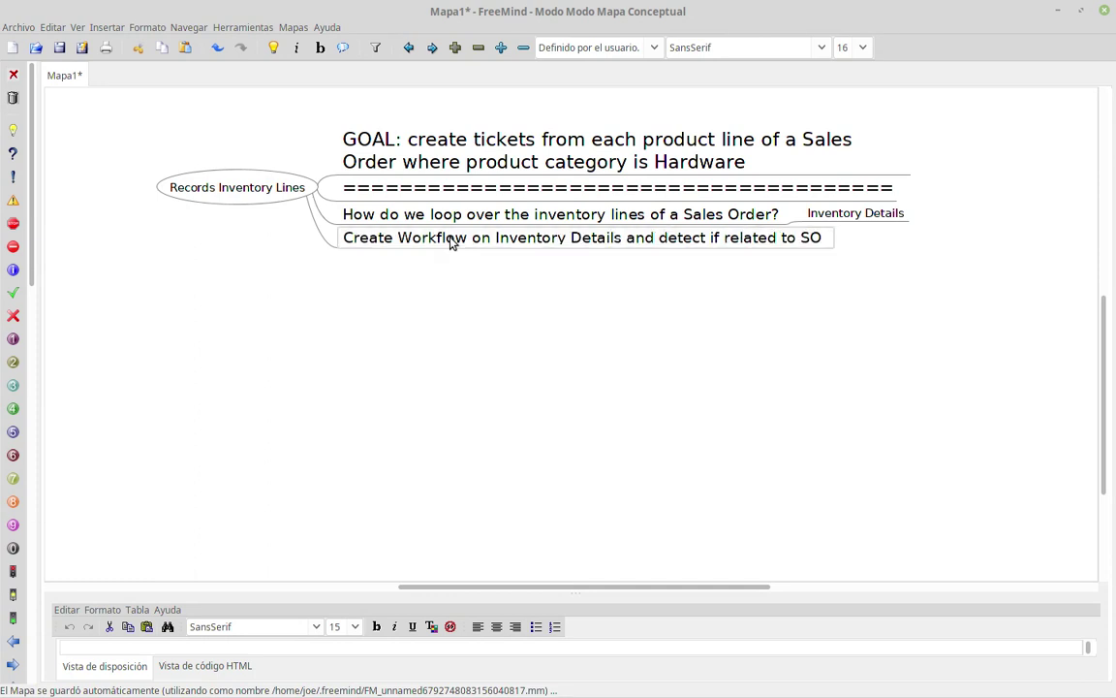
{"action": "key", "text": "Return"}
{"action": "key", "text": "Return"}
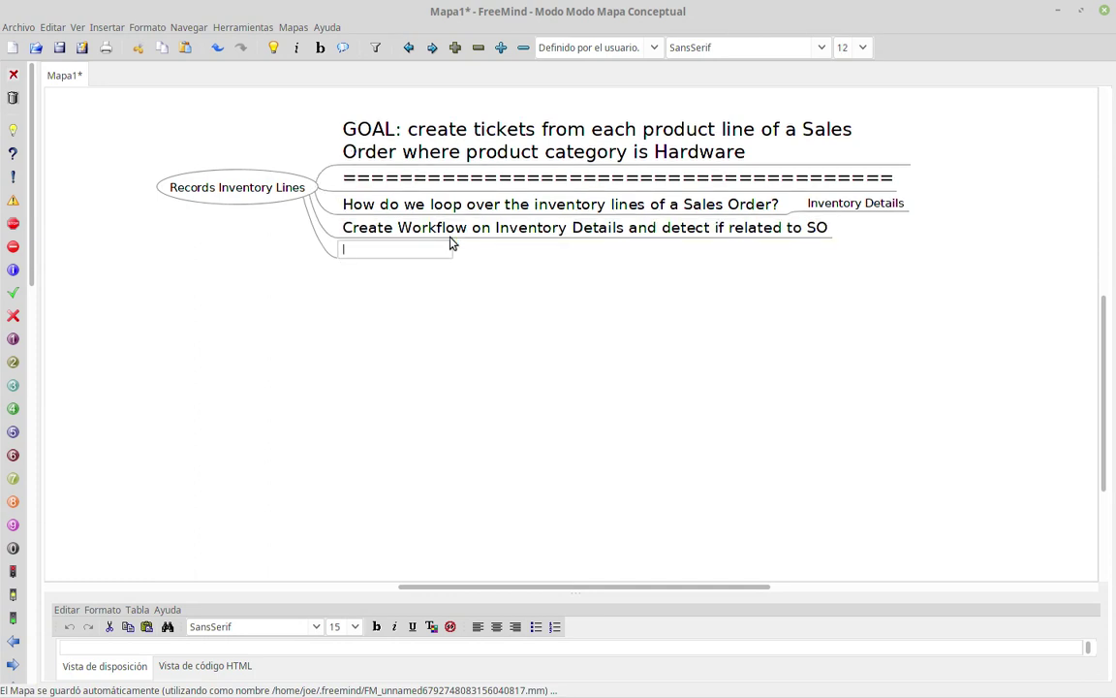
{"action": "type", "text": "Create Ticket from Inventory Detail records"}
{"action": "key", "text": "Return"}
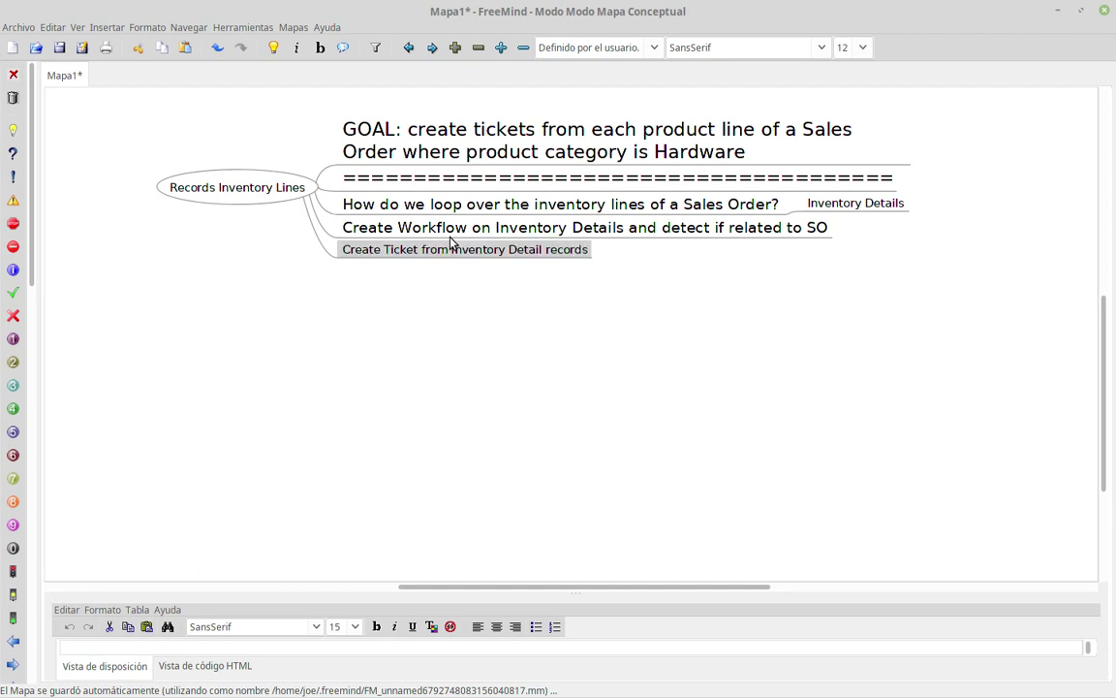
{"action": "left_click", "coordinate": [861, 48]}
{"action": "left_click", "coordinate": [860, 142]}
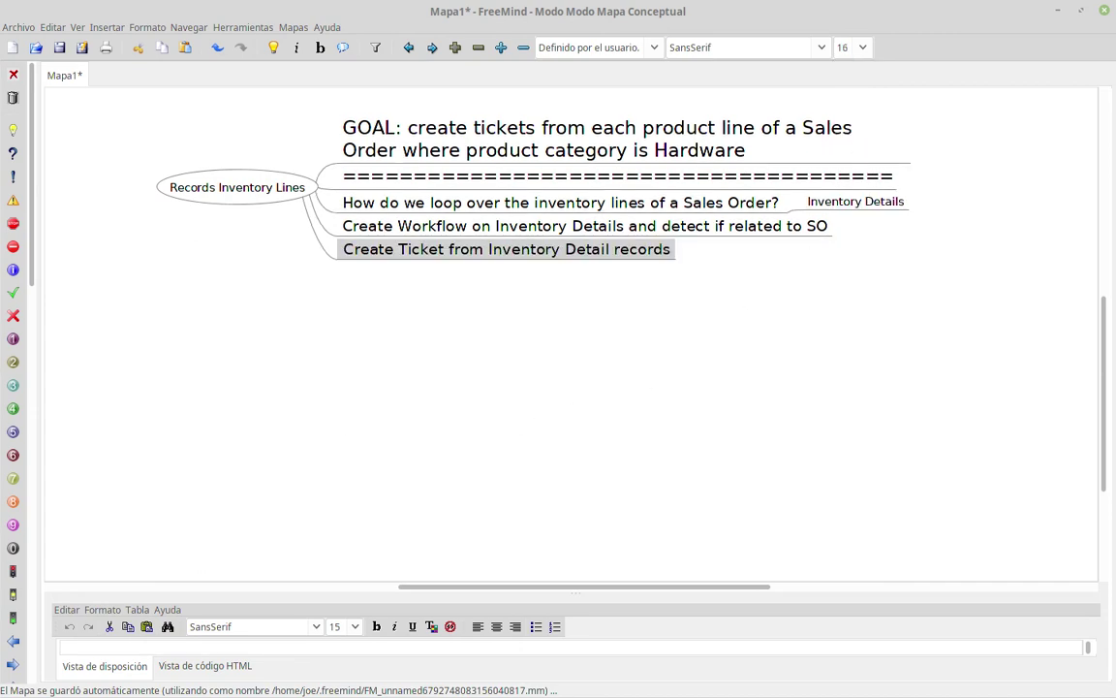
Step: Switch back to the browser, open the workflow's upd retlto task, and leave it without saving
{"action": "key", "text": "alt+Tab"}
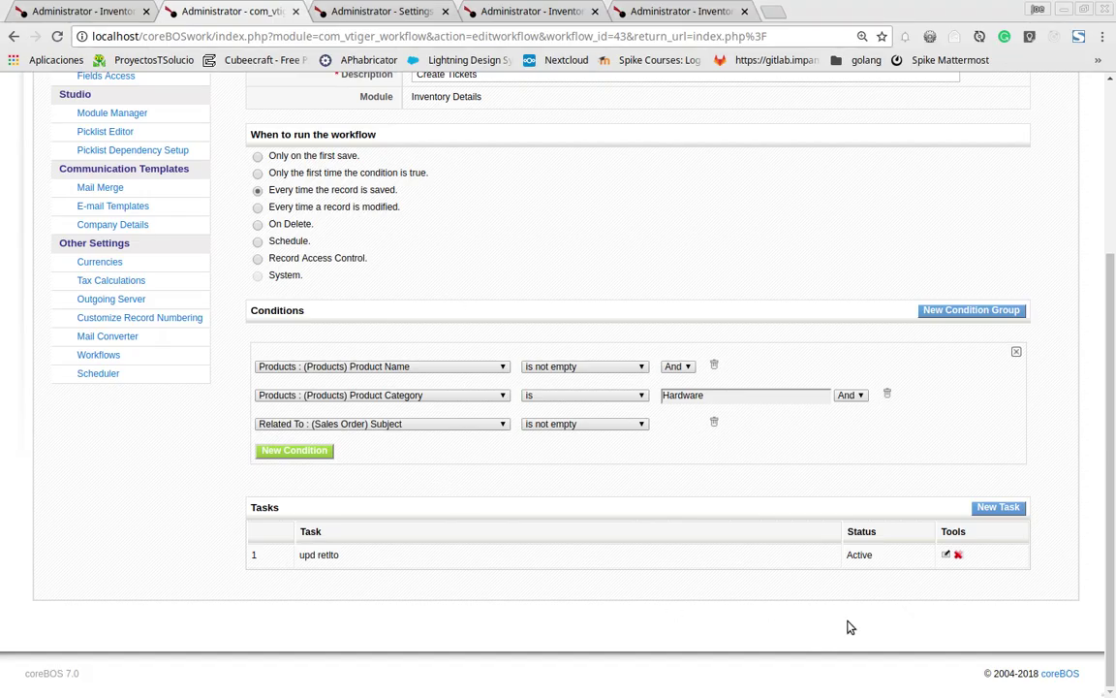
{"action": "left_click", "coordinate": [948, 555]}
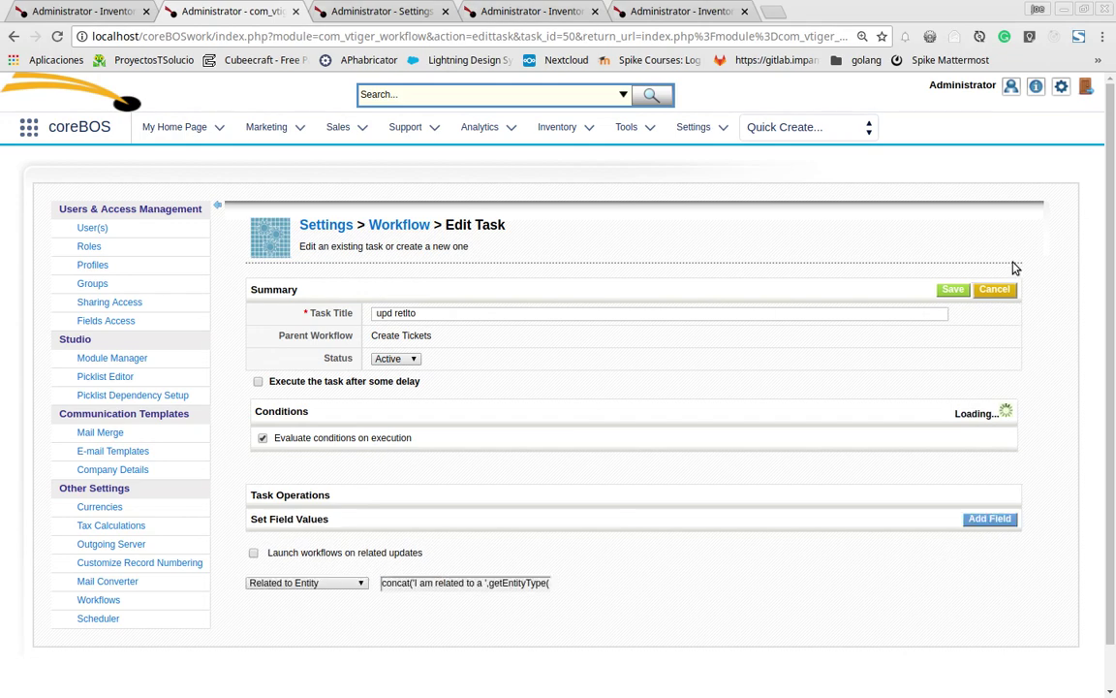
{"action": "left_click", "coordinate": [996, 290]}
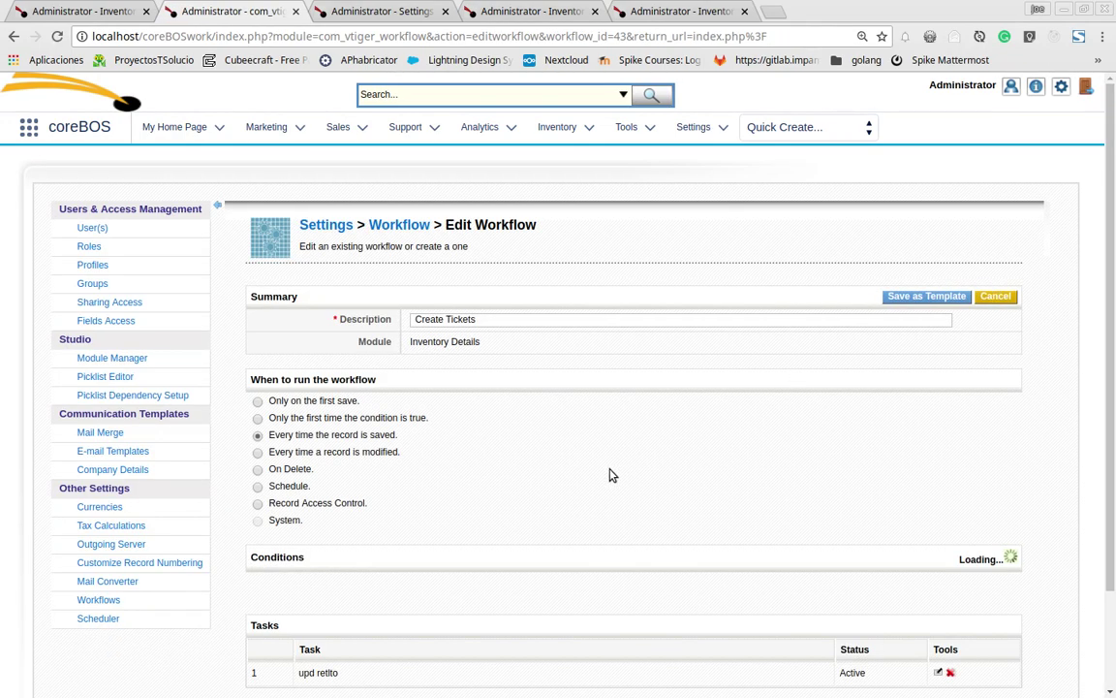
Step: Add two conditions to the Product Name group, and set the first new one to the related product's Product Category is Hardware
{"action": "scroll", "coordinate": [611, 475], "scroll_direction": "down", "scroll_amount": 3}
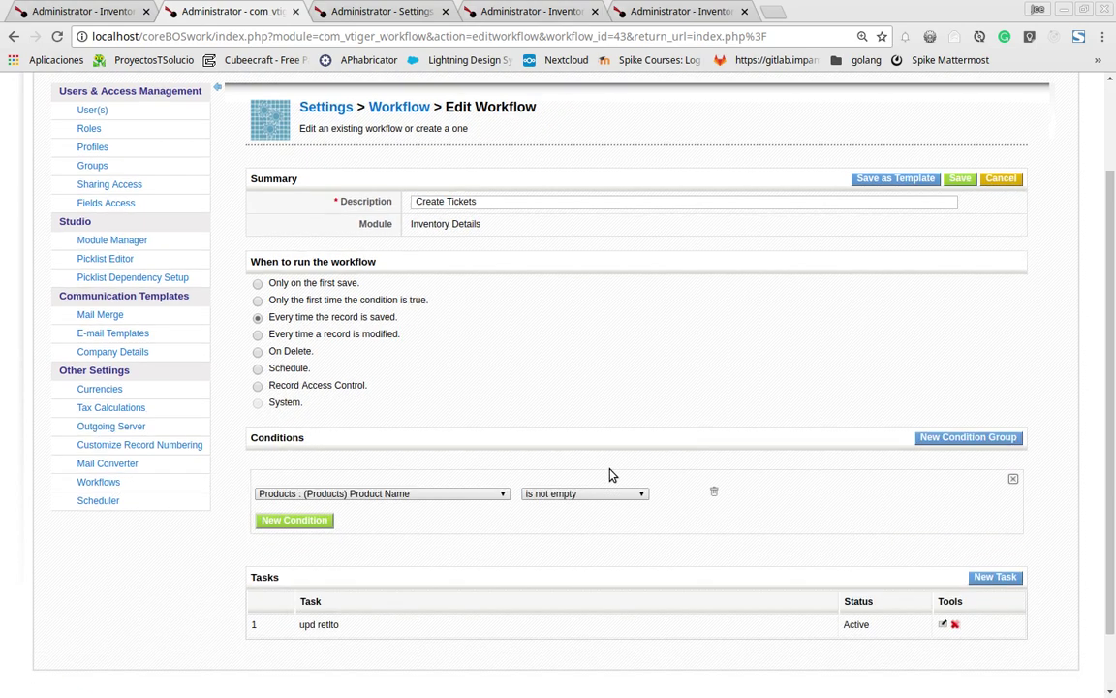
{"action": "scroll", "coordinate": [610, 475], "scroll_direction": "down", "scroll_amount": 2}
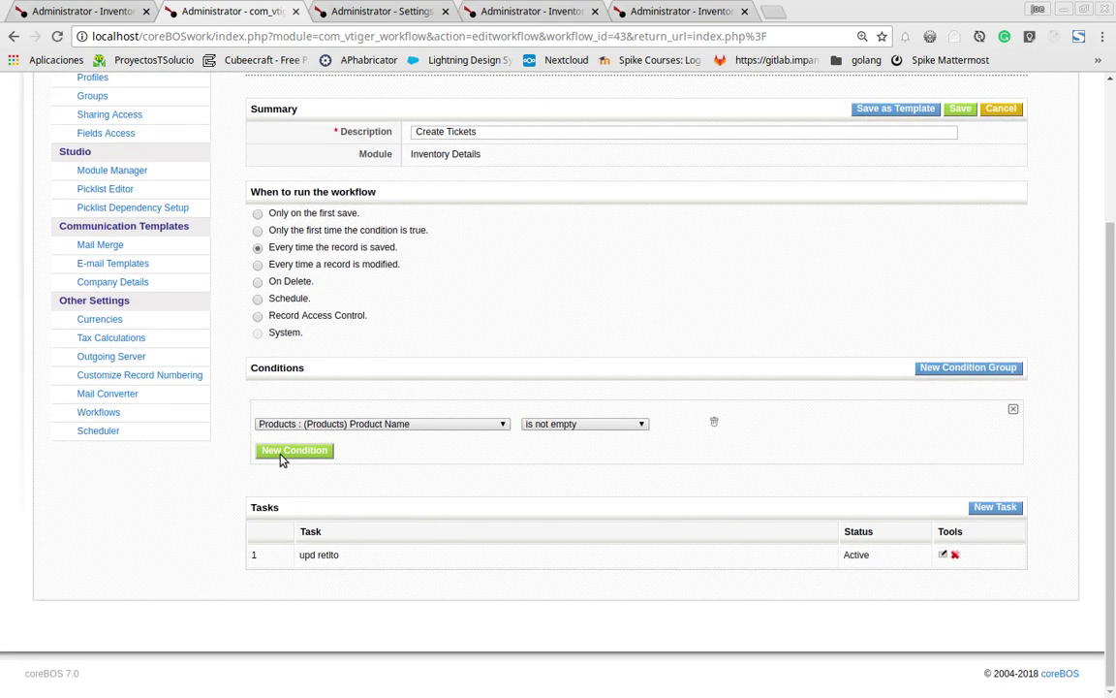
{"action": "left_click", "coordinate": [281, 461]}
{"action": "left_click", "coordinate": [289, 482]}
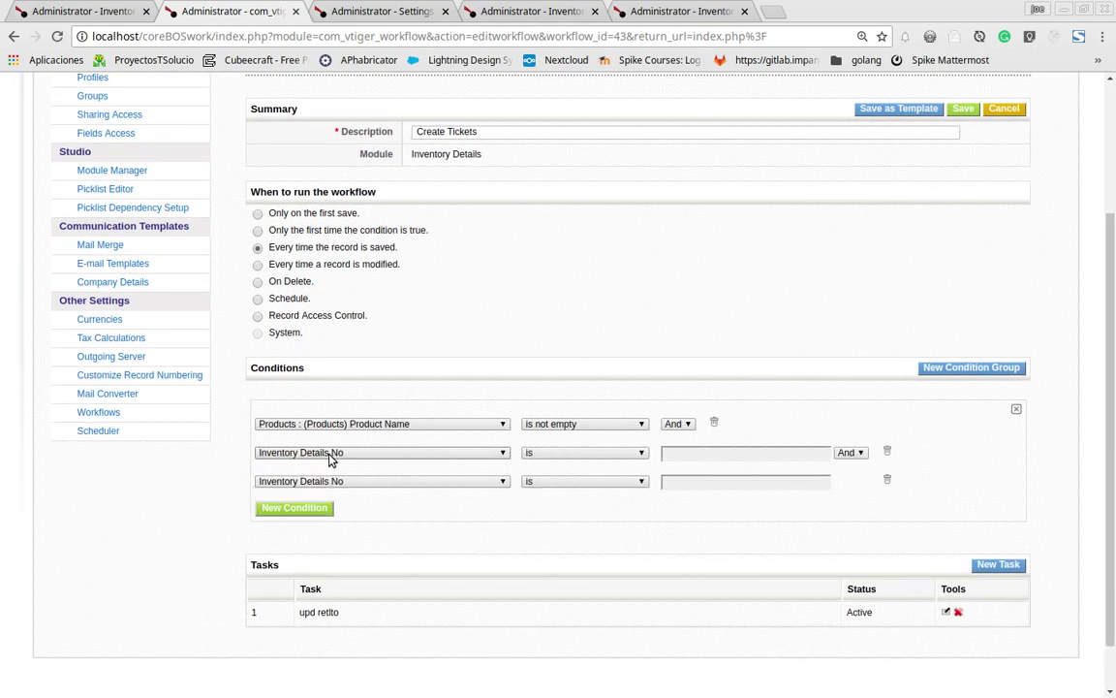
{"action": "left_click", "coordinate": [329, 455]}
{"action": "scroll", "coordinate": [350, 399], "scroll_direction": "down", "scroll_amount": 5}
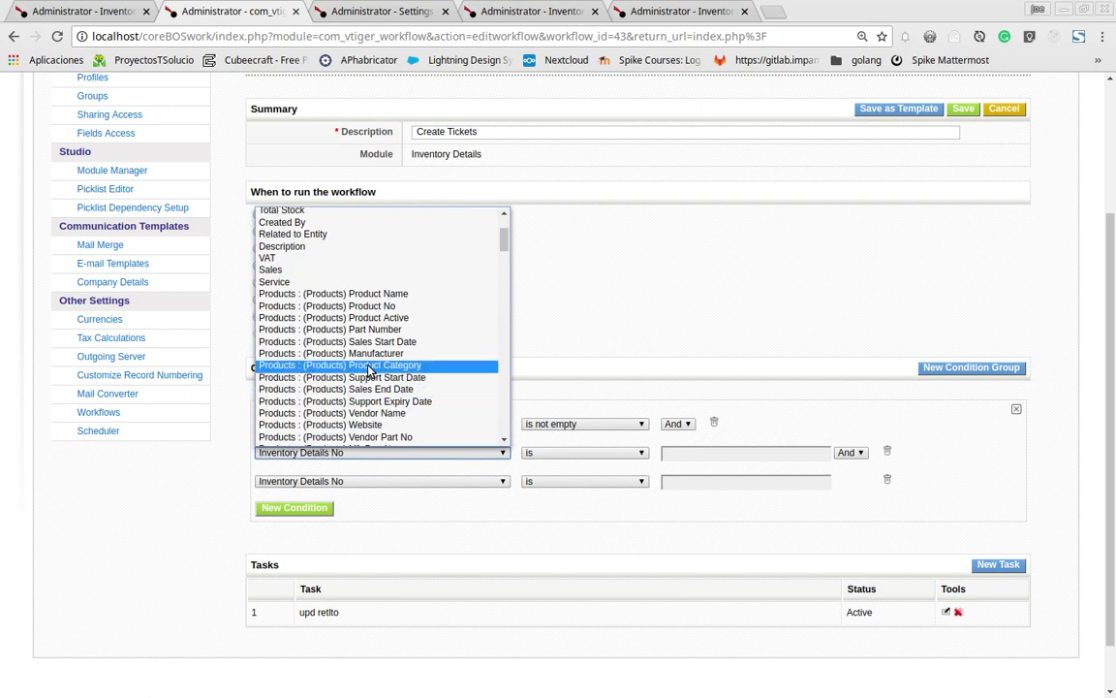
{"action": "left_click", "coordinate": [337, 364]}
{"action": "left_click", "coordinate": [707, 452]}
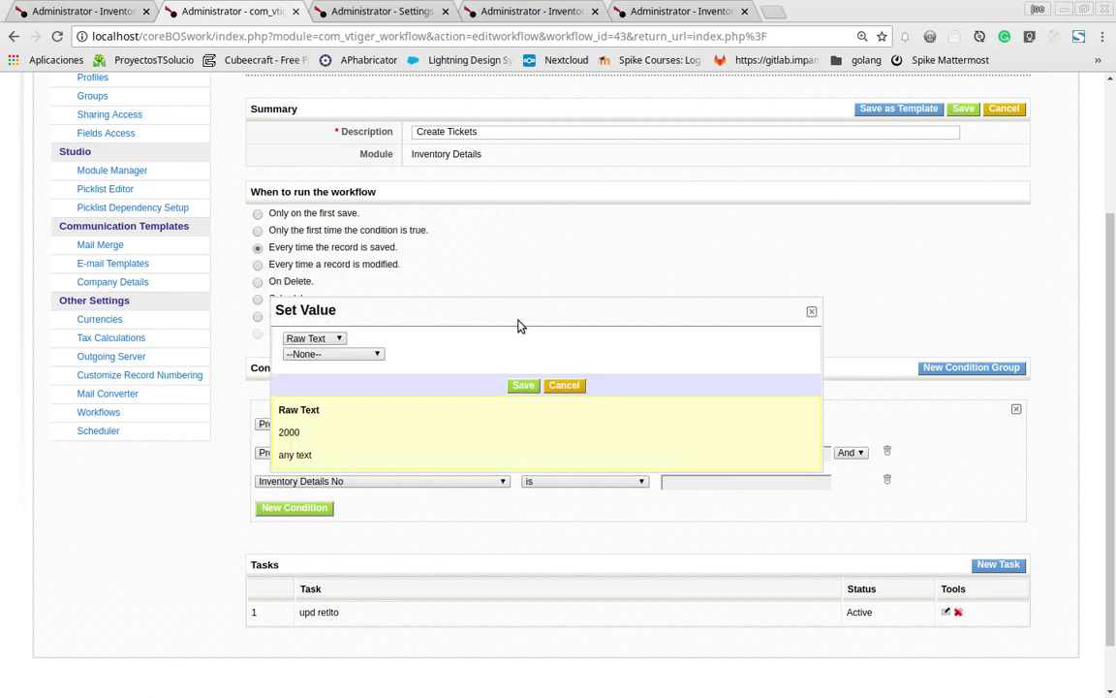
{"action": "left_click", "coordinate": [300, 354]}
{"action": "left_click", "coordinate": [312, 376]}
{"action": "left_click", "coordinate": [523, 384]}
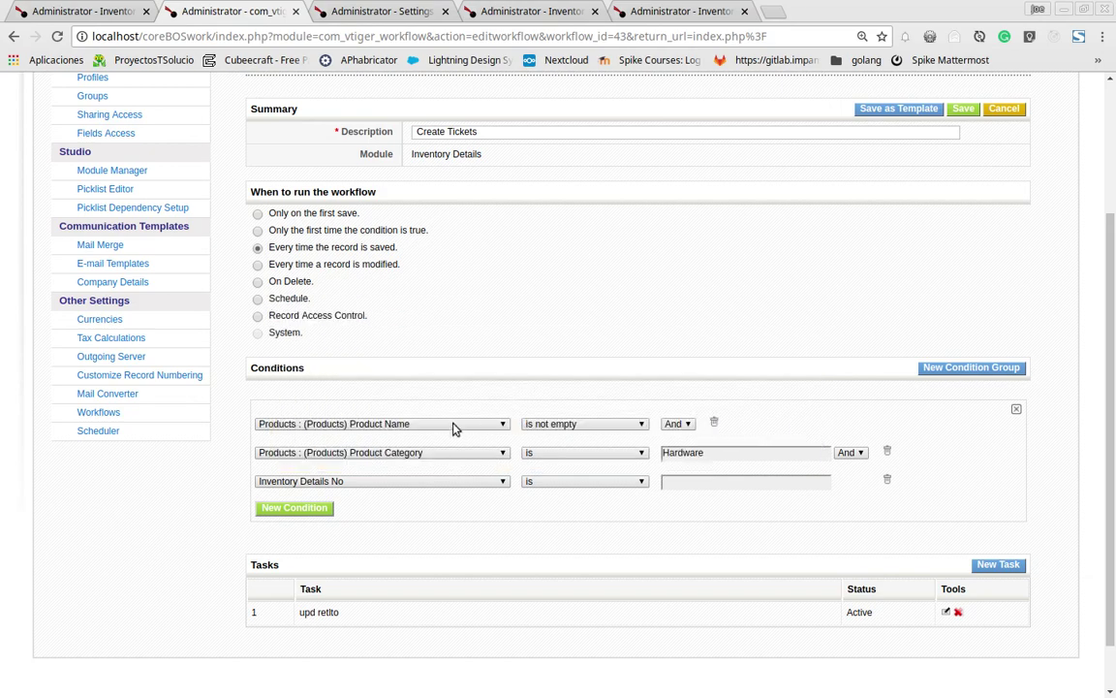
Step: Set the last workflow condition to the related Sales Order's Subject is not empty, and save the Create Tickets workflow
{"action": "left_click", "coordinate": [419, 482]}
{"action": "scroll", "coordinate": [393, 516], "scroll_direction": "down", "scroll_amount": 1}
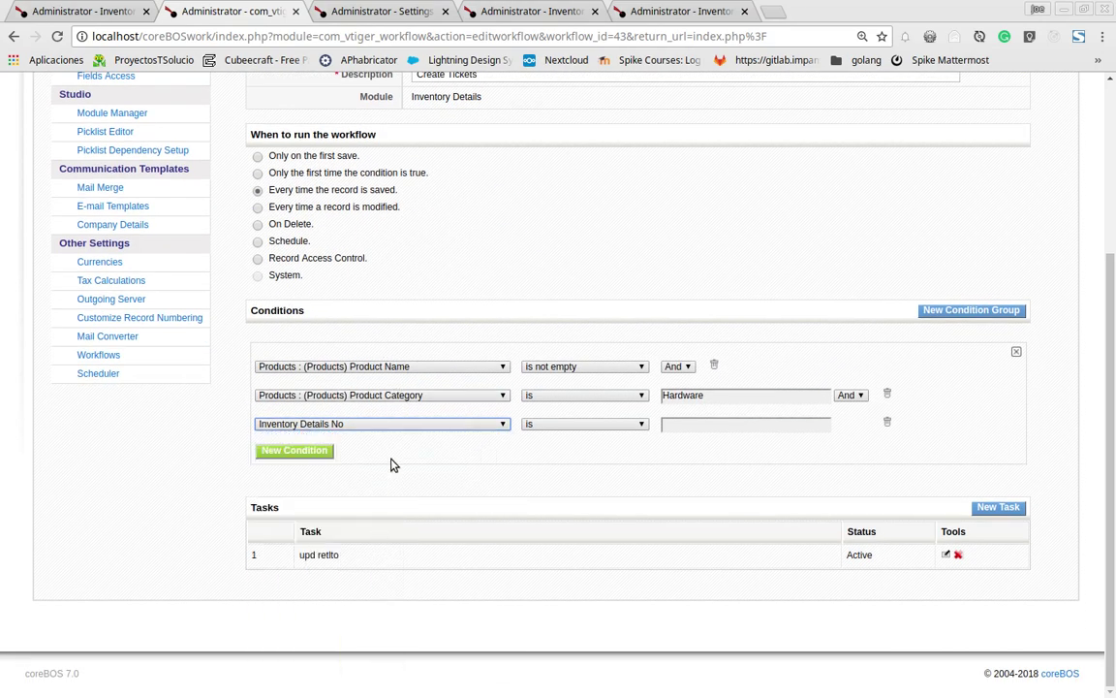
{"action": "left_click", "coordinate": [398, 427]}
{"action": "scroll", "coordinate": [398, 484], "scroll_direction": "down", "scroll_amount": 6}
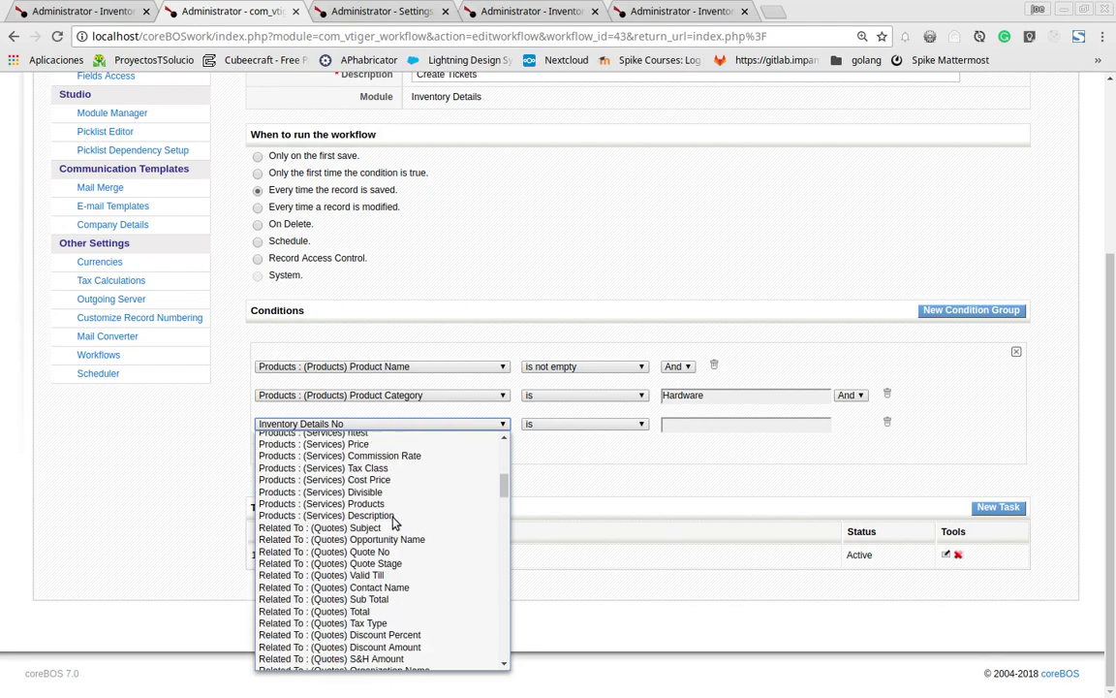
{"action": "scroll", "coordinate": [395, 523], "scroll_direction": "down", "scroll_amount": 10}
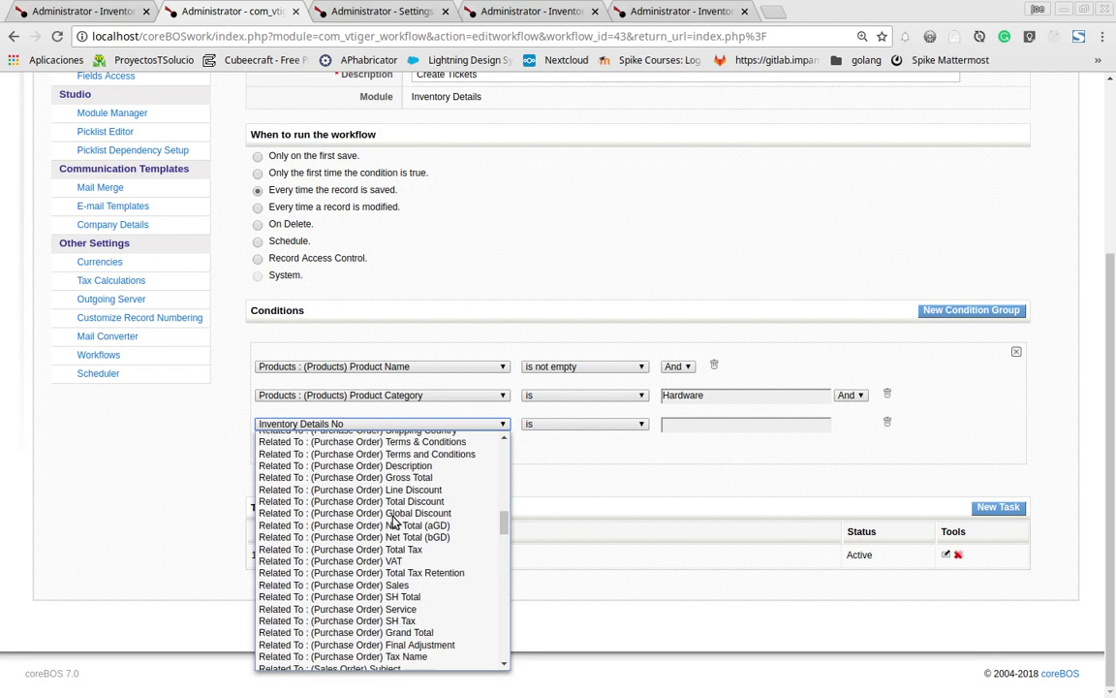
{"action": "scroll", "coordinate": [394, 524], "scroll_direction": "down", "scroll_amount": 3}
{"action": "left_click", "coordinate": [398, 543]}
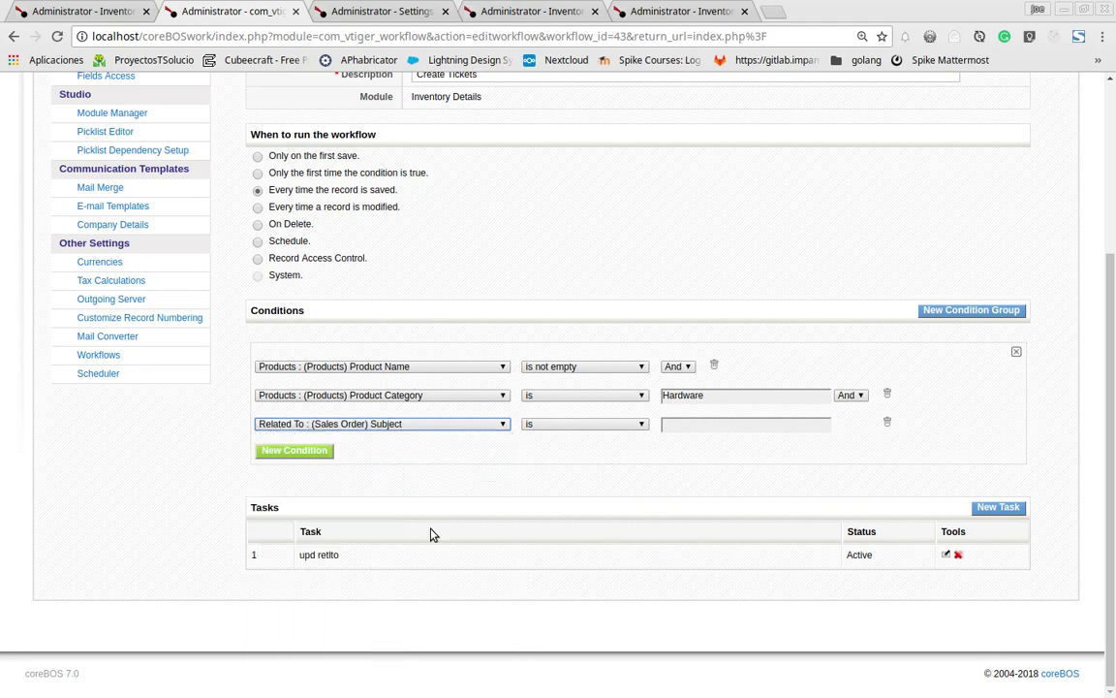
{"action": "left_click", "coordinate": [543, 427]}
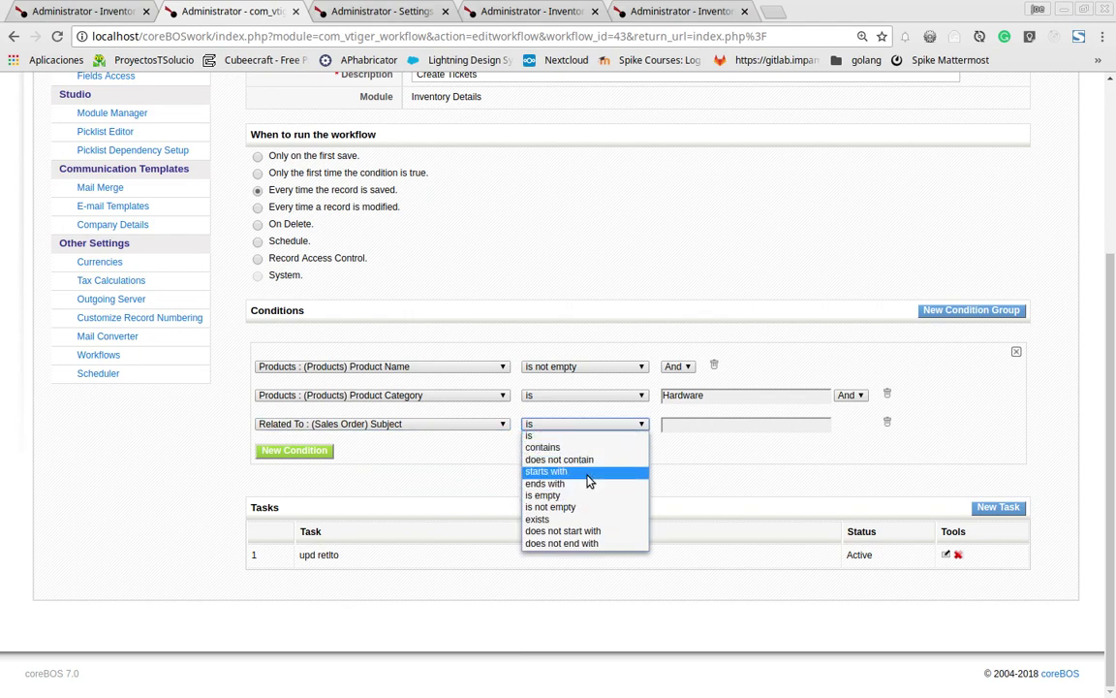
{"action": "left_click", "coordinate": [587, 507]}
{"action": "scroll", "coordinate": [921, 252], "scroll_direction": "up", "scroll_amount": 2}
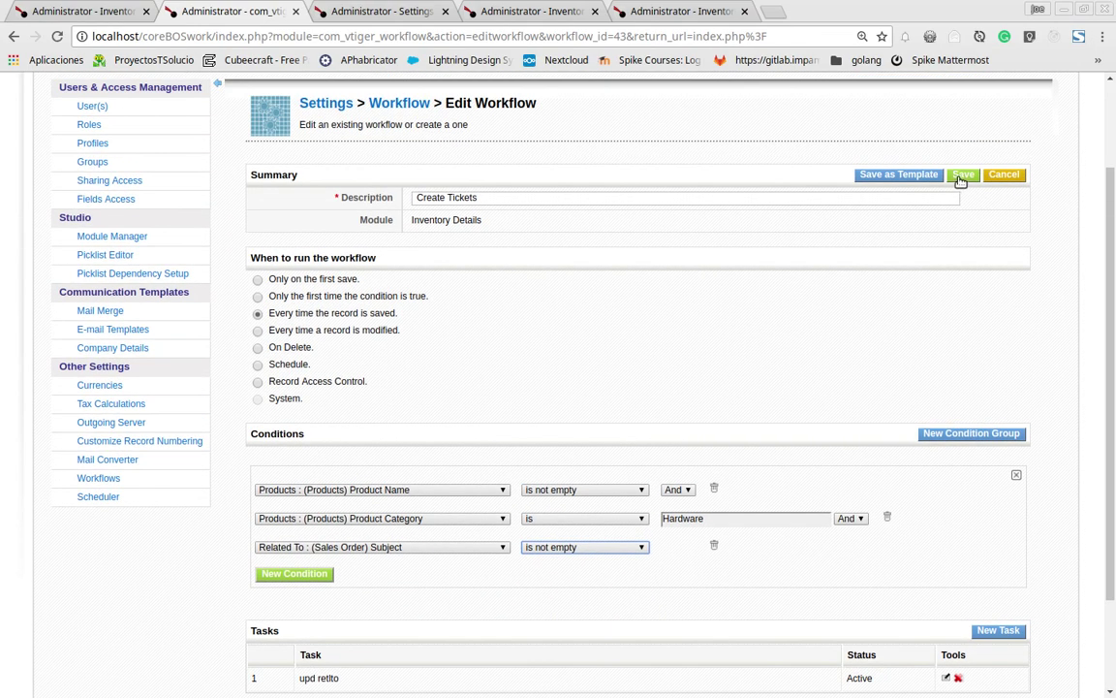
{"action": "left_click", "coordinate": [960, 176]}
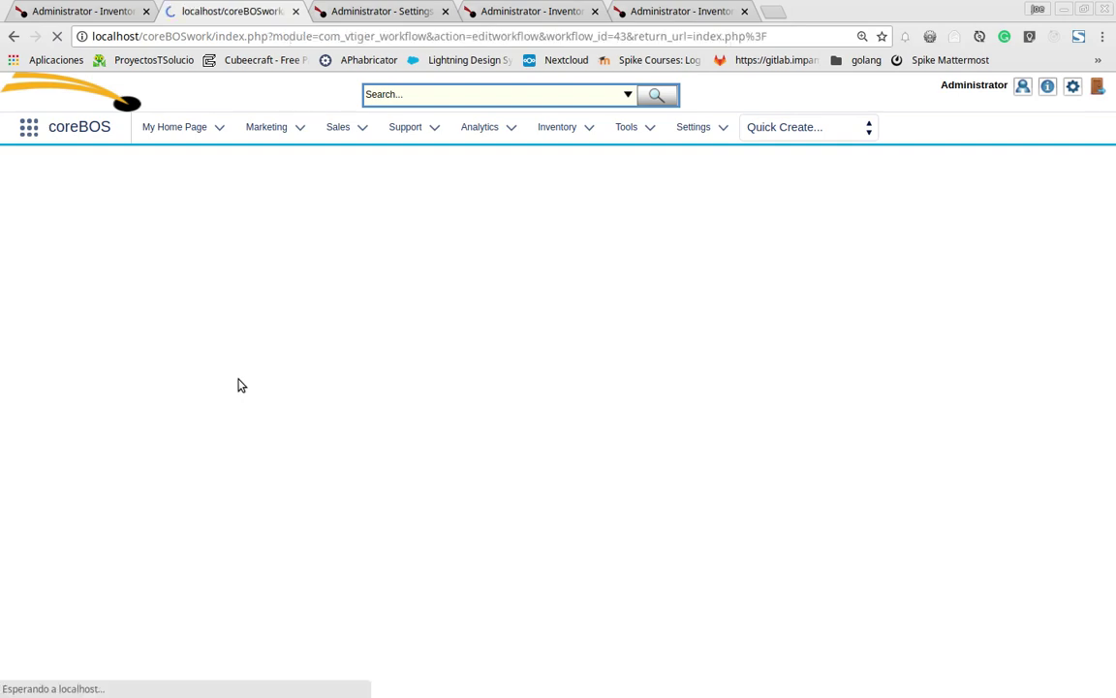
Step: Remove the Sales Order Subject condition from the workflow's upd retlto task and save the task
{"action": "scroll", "coordinate": [423, 436], "scroll_direction": "down", "scroll_amount": 3}
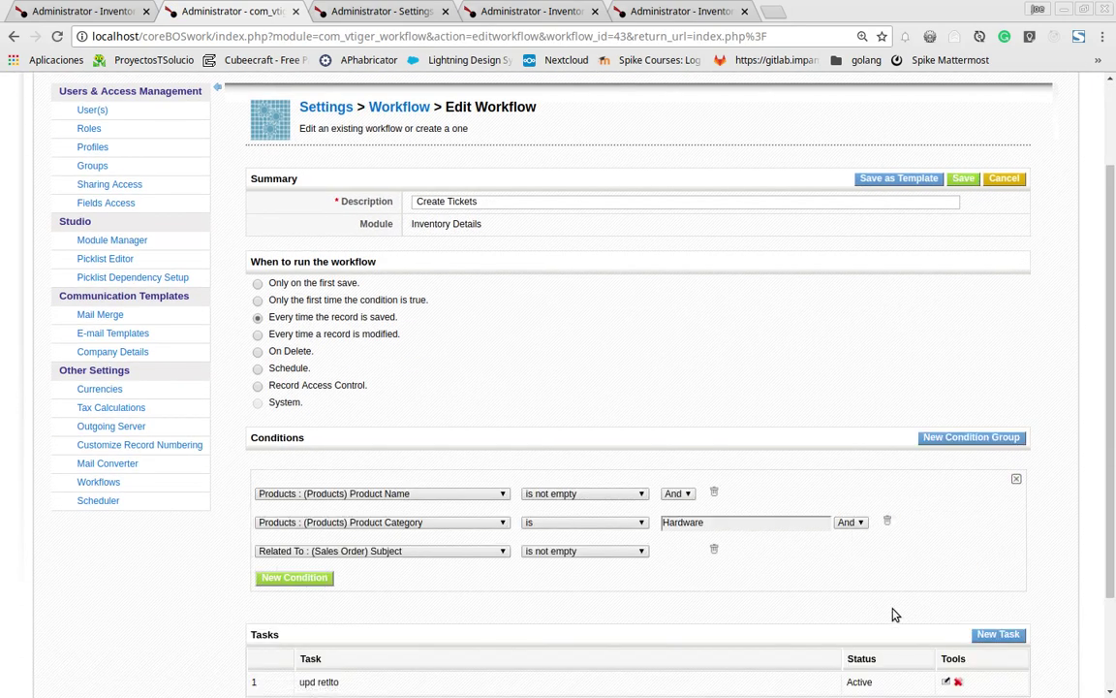
{"action": "left_click", "coordinate": [949, 682]}
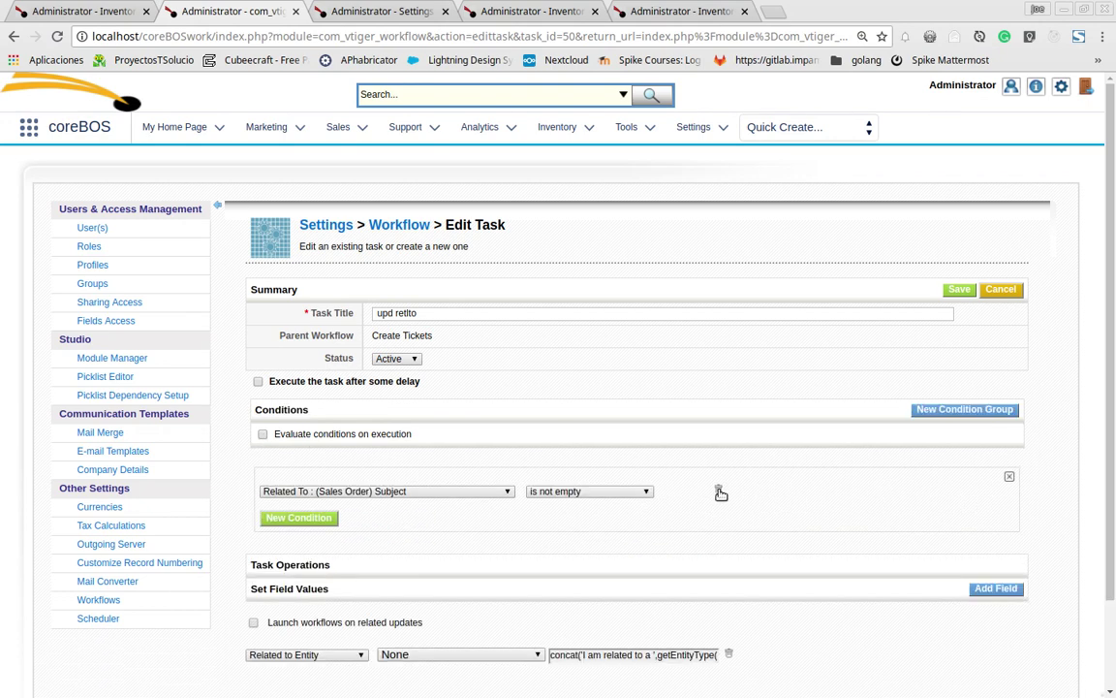
{"action": "left_click", "coordinate": [719, 492]}
{"action": "left_click", "coordinate": [959, 290]}
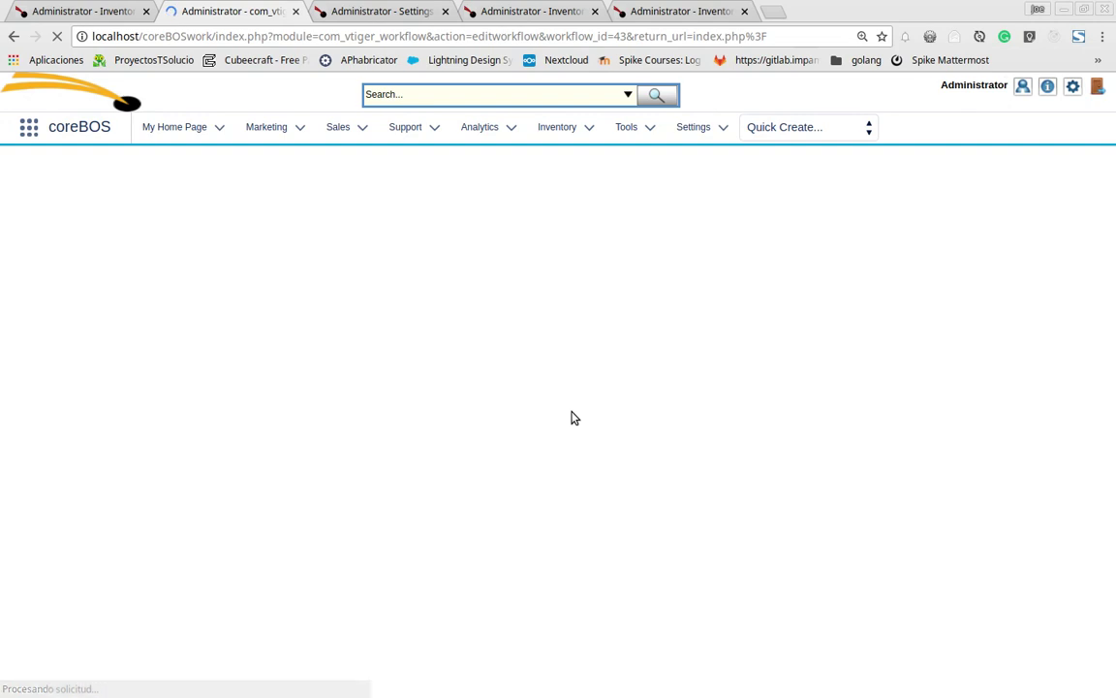
Step: Reopen the upd retlto task, reselect Related to Entity as the field its concat expression fills, and save the task
{"action": "scroll", "coordinate": [571, 418], "scroll_direction": "down", "scroll_amount": 3}
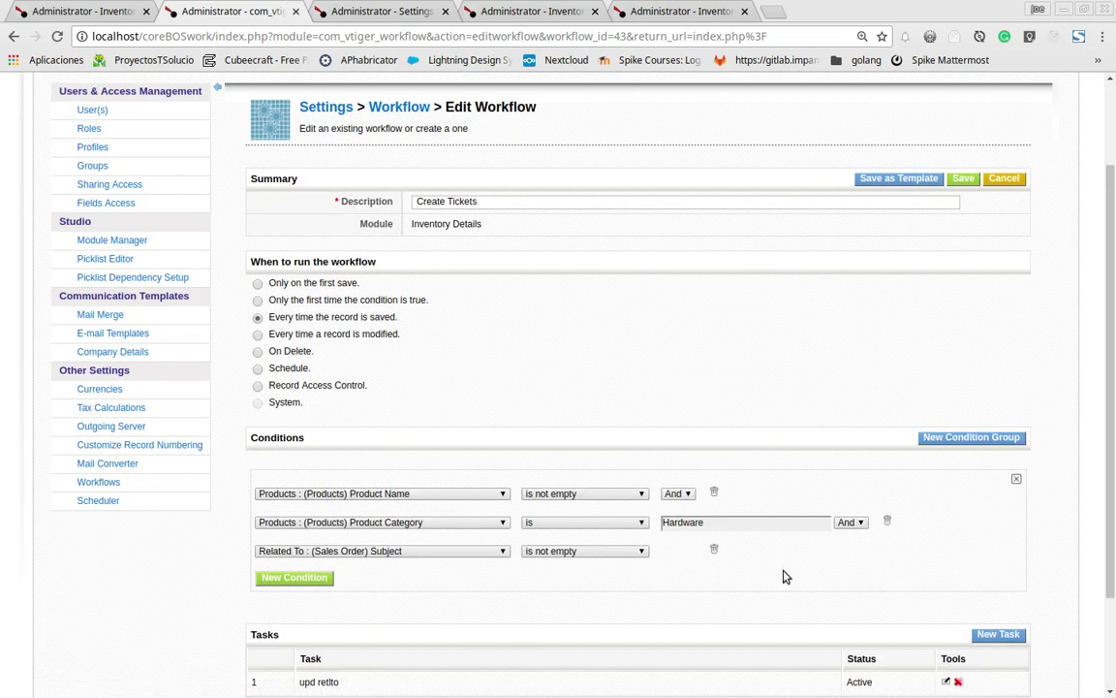
{"action": "left_click", "coordinate": [946, 681]}
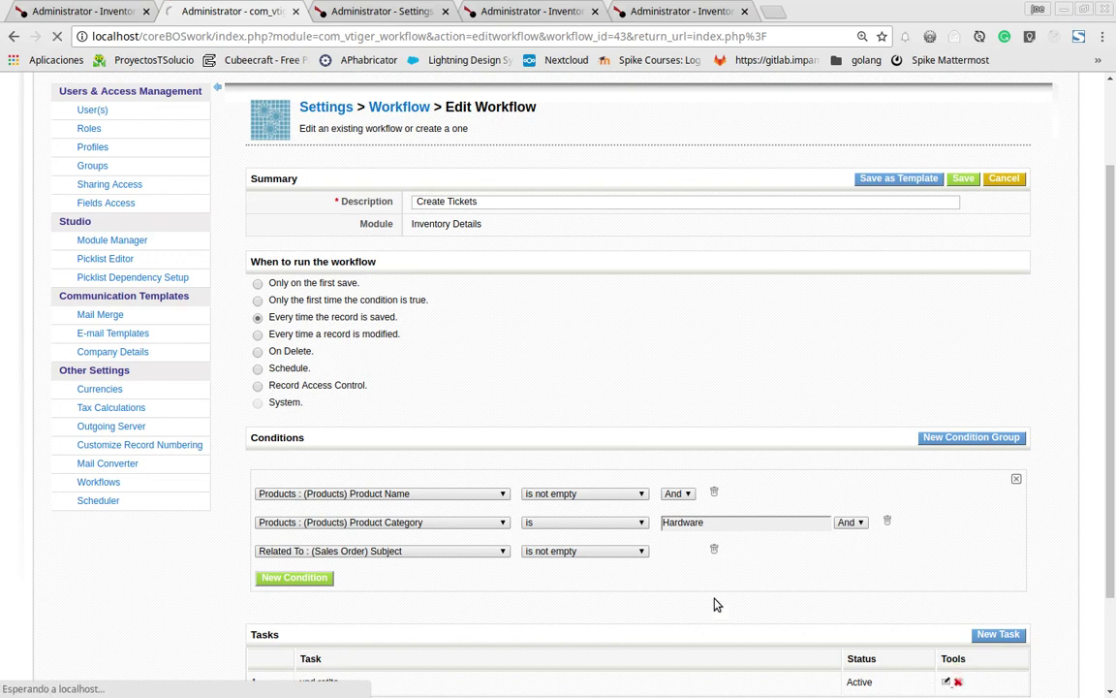
{"action": "scroll", "coordinate": [671, 598], "scroll_direction": "down", "scroll_amount": 2}
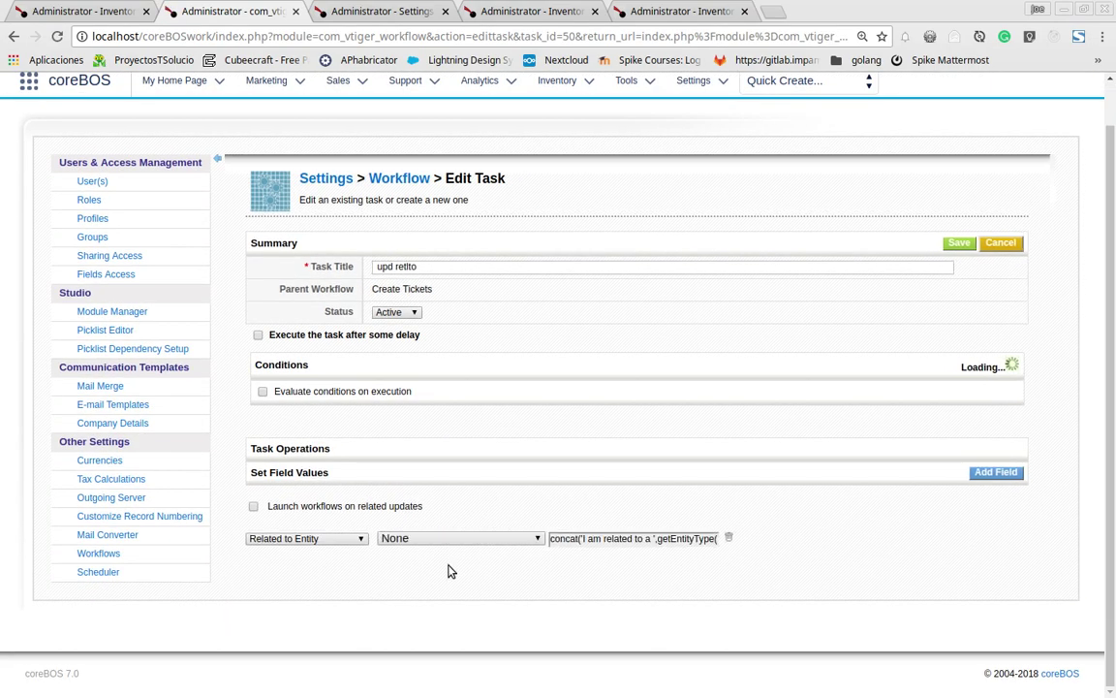
{"action": "left_click", "coordinate": [327, 534]}
{"action": "left_click", "coordinate": [318, 516]}
{"action": "left_click", "coordinate": [306, 536]}
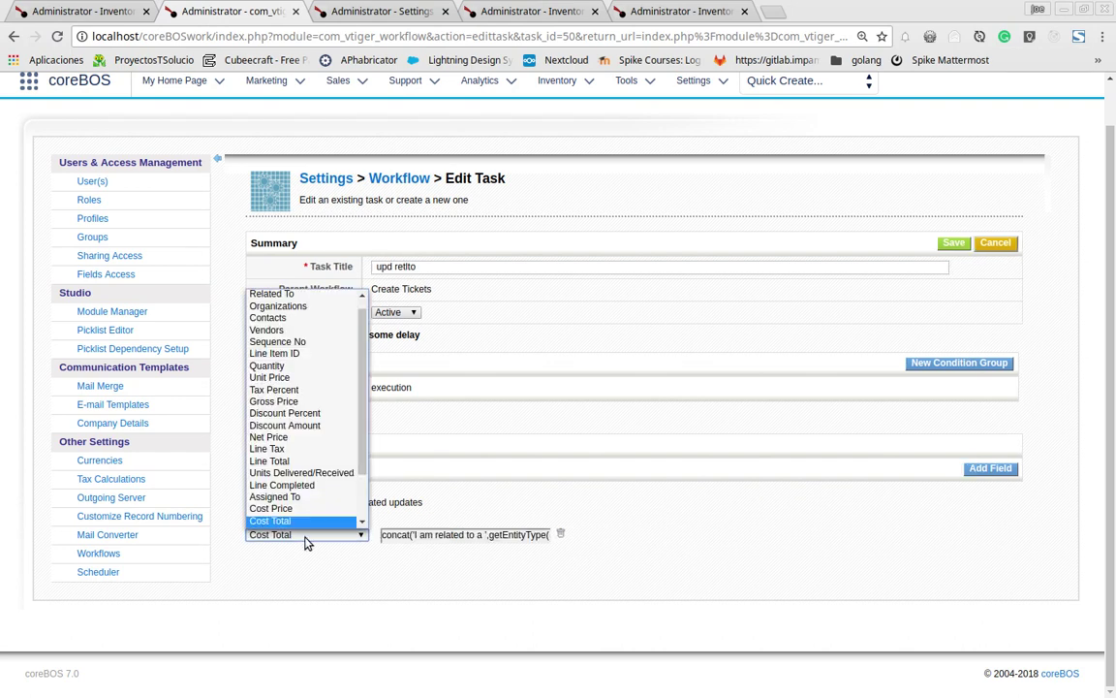
{"action": "scroll", "coordinate": [313, 507], "scroll_direction": "down", "scroll_amount": 1}
{"action": "left_click", "coordinate": [312, 493]}
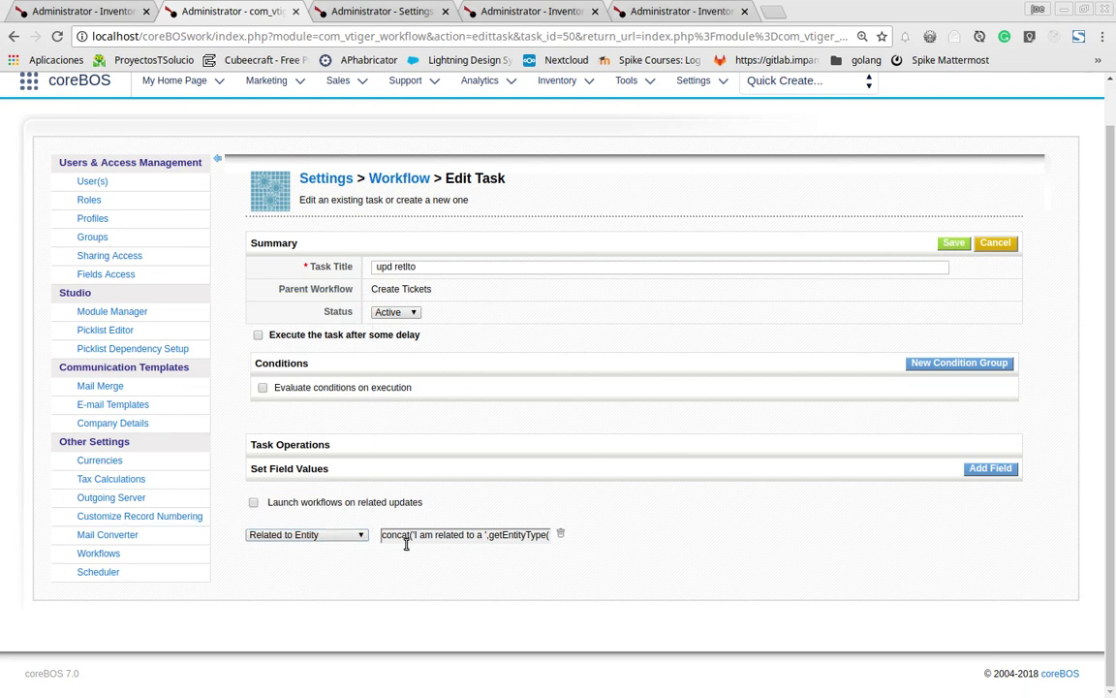
{"action": "left_click", "coordinate": [950, 246]}
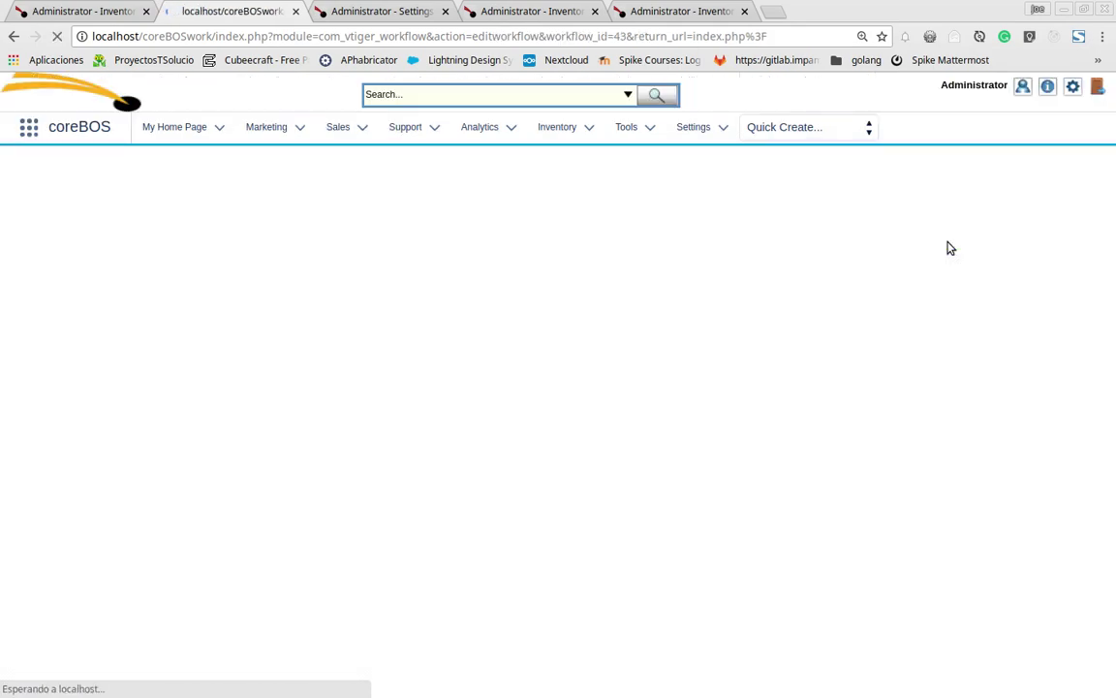
Step: Test the workflow on the invoice line InvDet-000000002 by opening it for editing and saving it without changes
{"action": "left_click", "coordinate": [531, 10]}
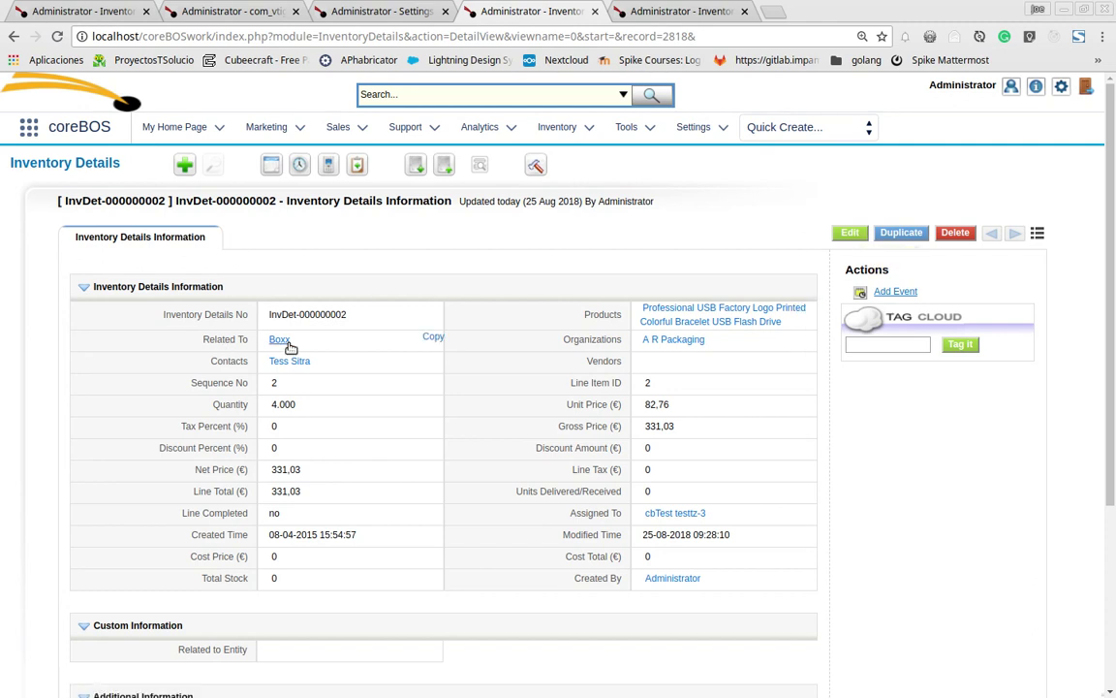
{"action": "left_click", "coordinate": [851, 236]}
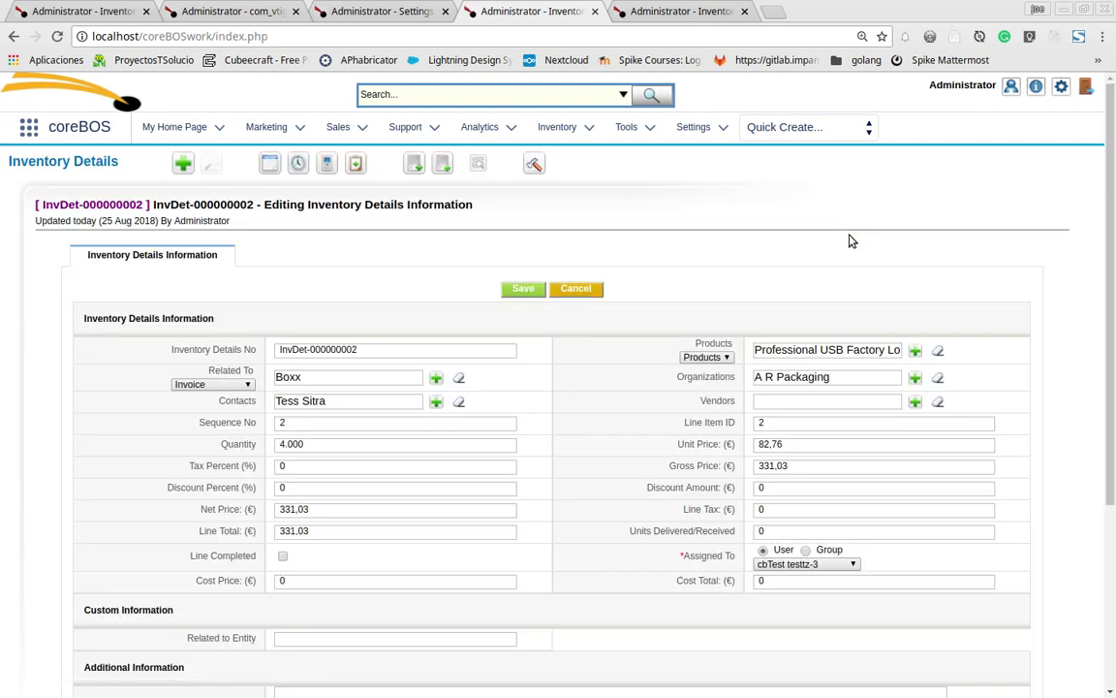
{"action": "left_click", "coordinate": [520, 290]}
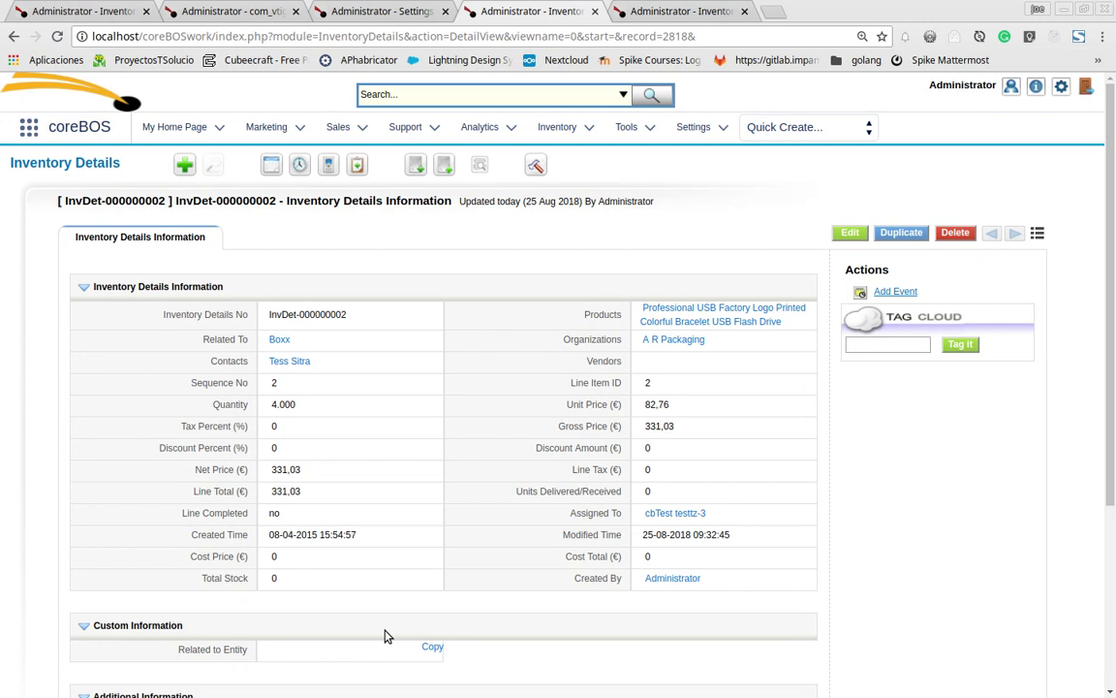
Step: Go to the Inventory Details record following InvDet-000001989 and open its product separately to check the Product Category
{"action": "left_click", "coordinate": [625, 10]}
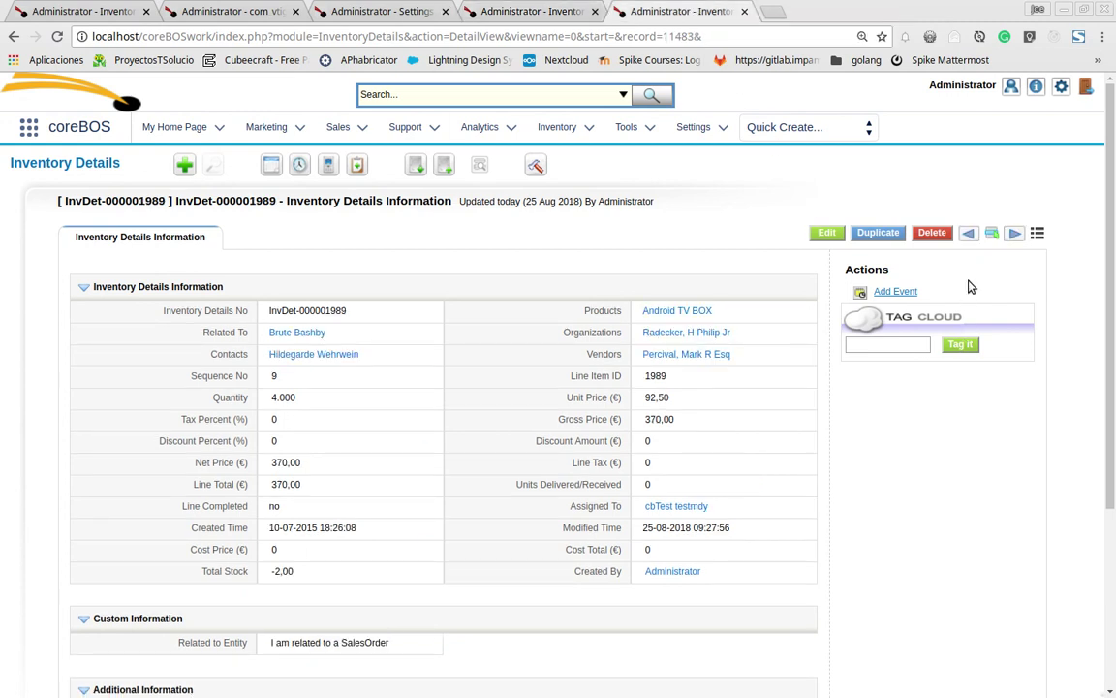
{"action": "left_click", "coordinate": [1013, 234]}
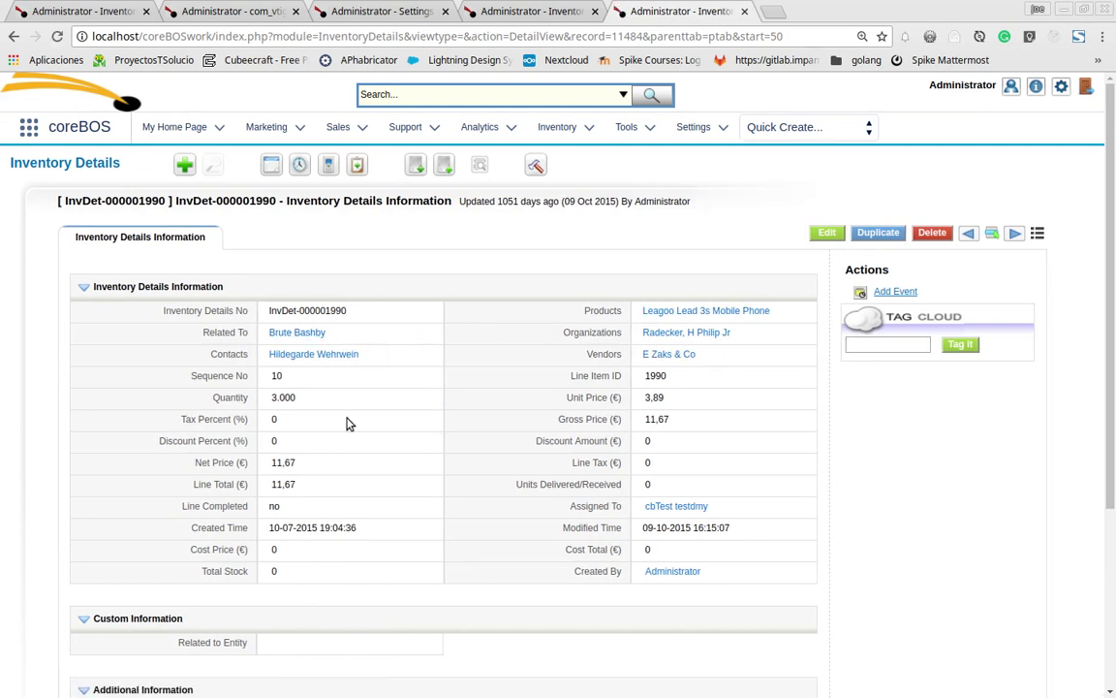
{"action": "middle_click", "coordinate": [679, 312]}
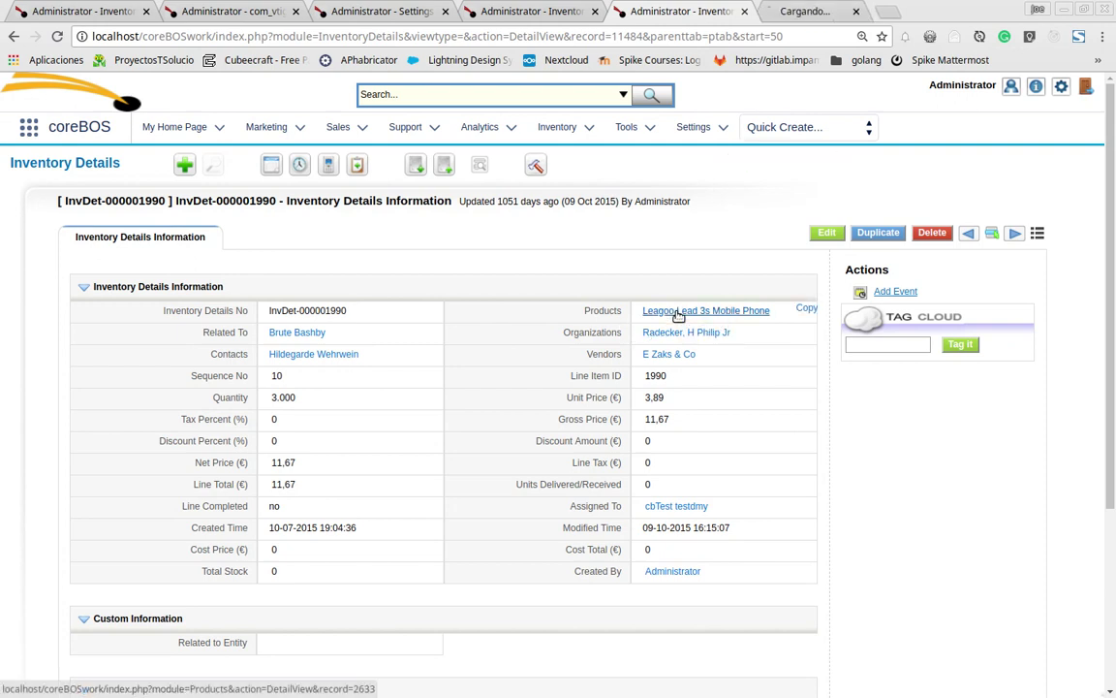
{"action": "left_click", "coordinate": [817, 10]}
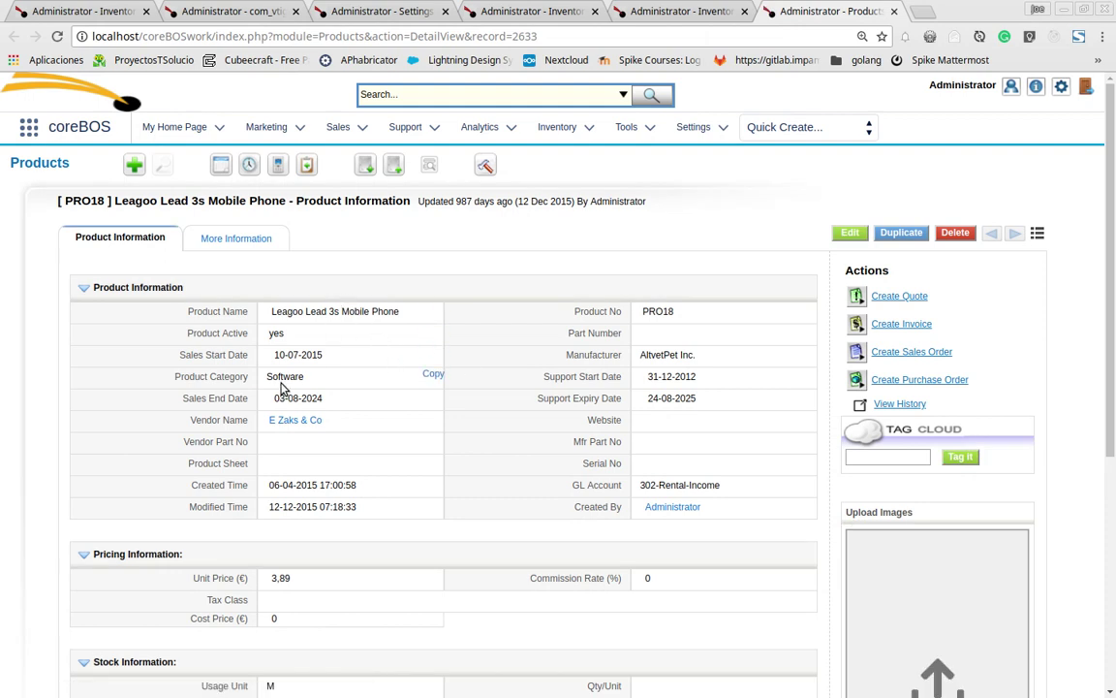
Step: Return to the Sales Order line InvDet-000001990, open it for editing and save it without changes to test the workflow
{"action": "left_click", "coordinate": [630, 11]}
{"action": "left_click", "coordinate": [827, 236]}
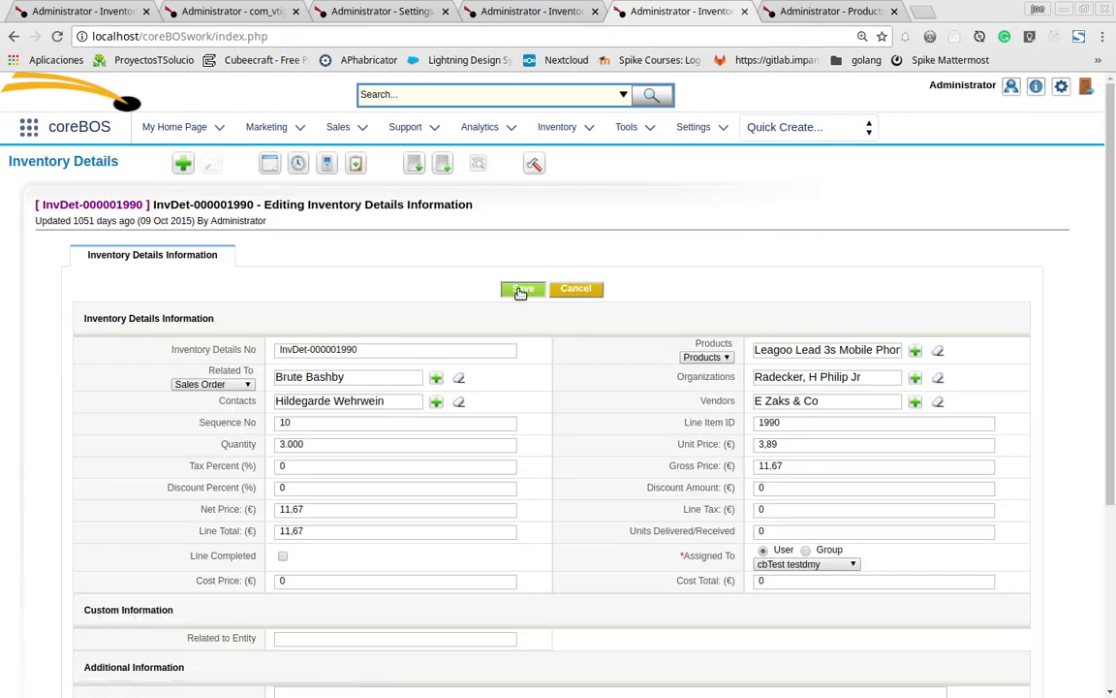
{"action": "left_click", "coordinate": [518, 291]}
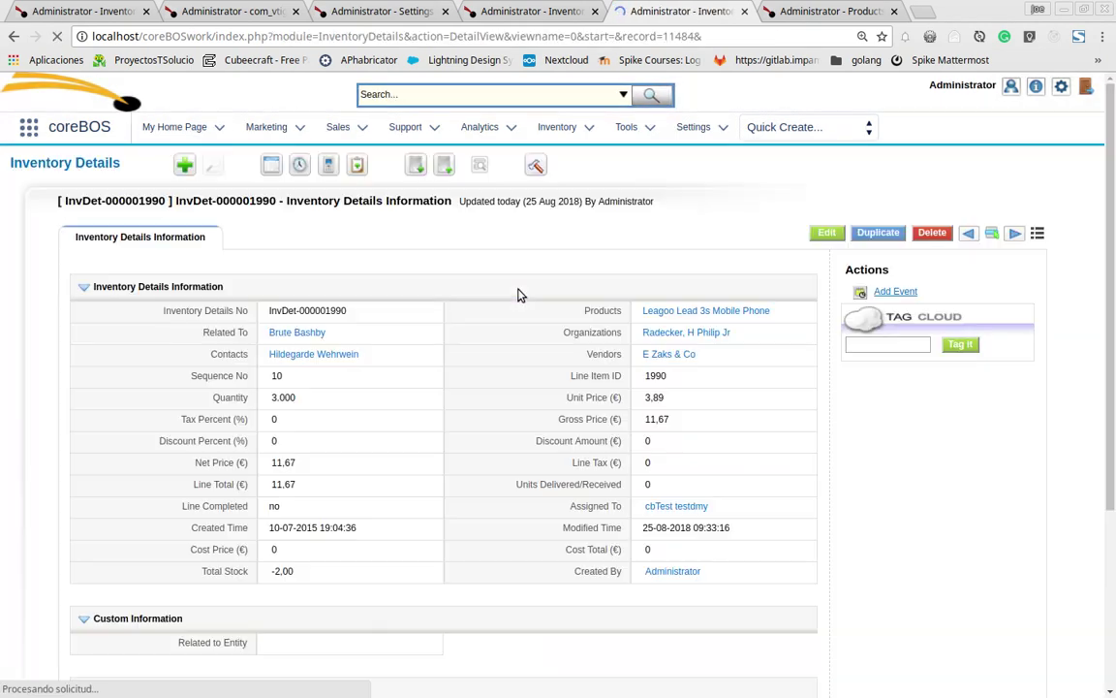
Step: Go to the next inventory detail record and check its linked product's category and active status
{"action": "left_click", "coordinate": [1015, 237]}
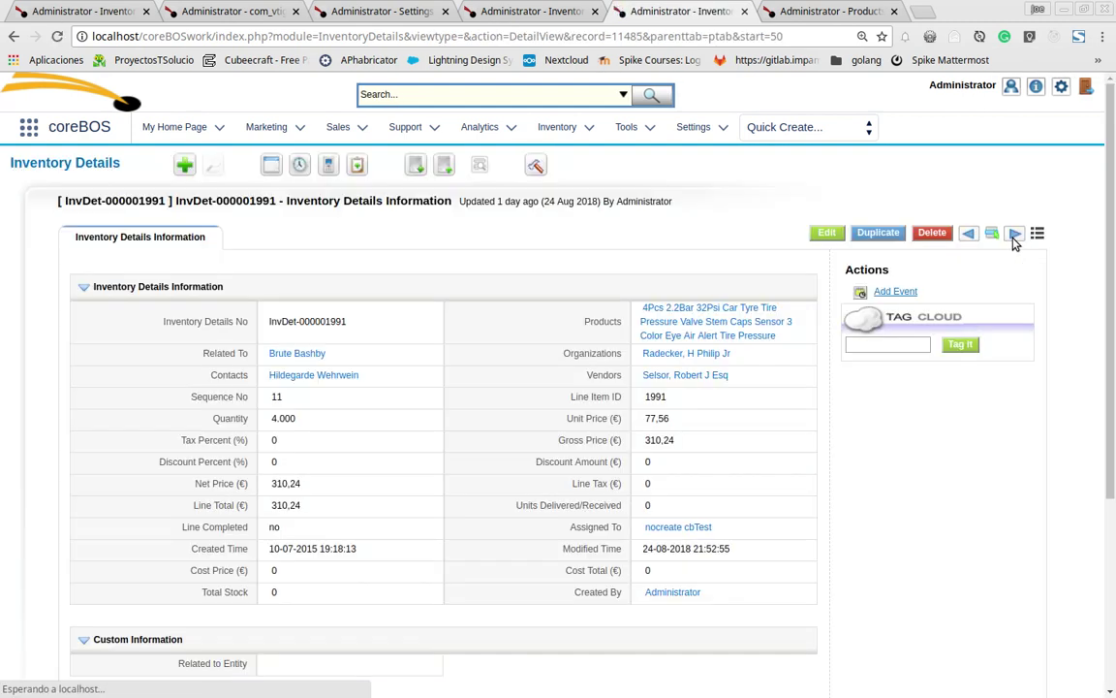
{"action": "middle_click", "coordinate": [687, 328]}
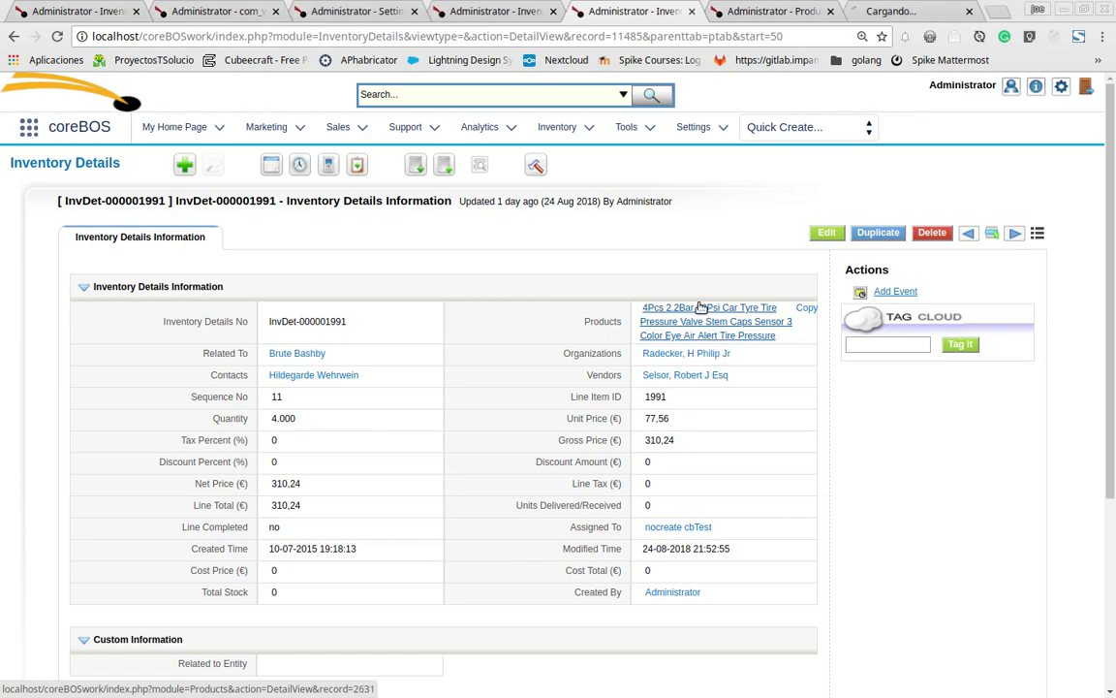
{"action": "middle_click", "coordinate": [775, 13]}
{"action": "left_click", "coordinate": [776, 12]}
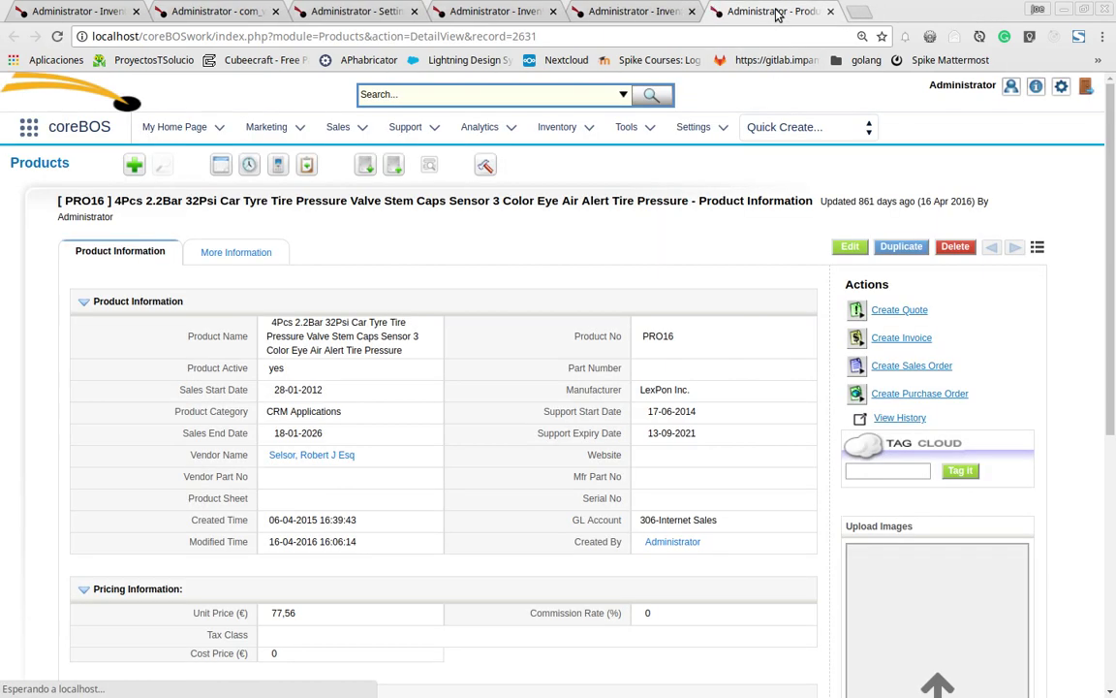
{"action": "left_click", "coordinate": [577, 10]}
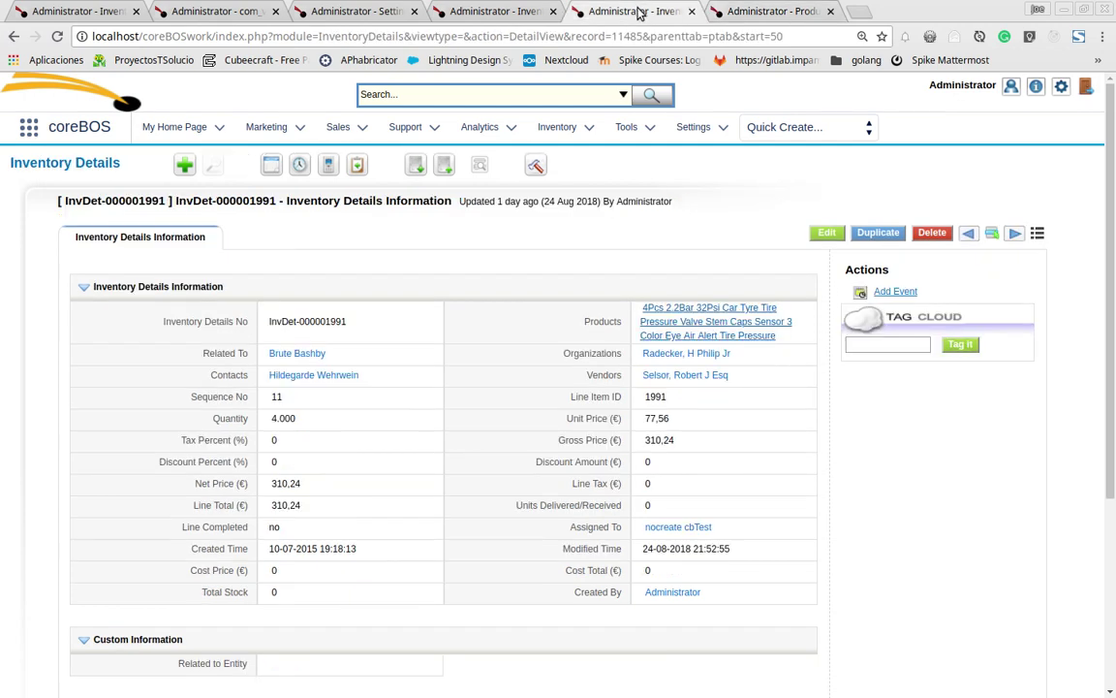
Step: Advance to the following inventory detail record, check its linked wrist watch product, and close both product pages
{"action": "left_click", "coordinate": [1015, 238]}
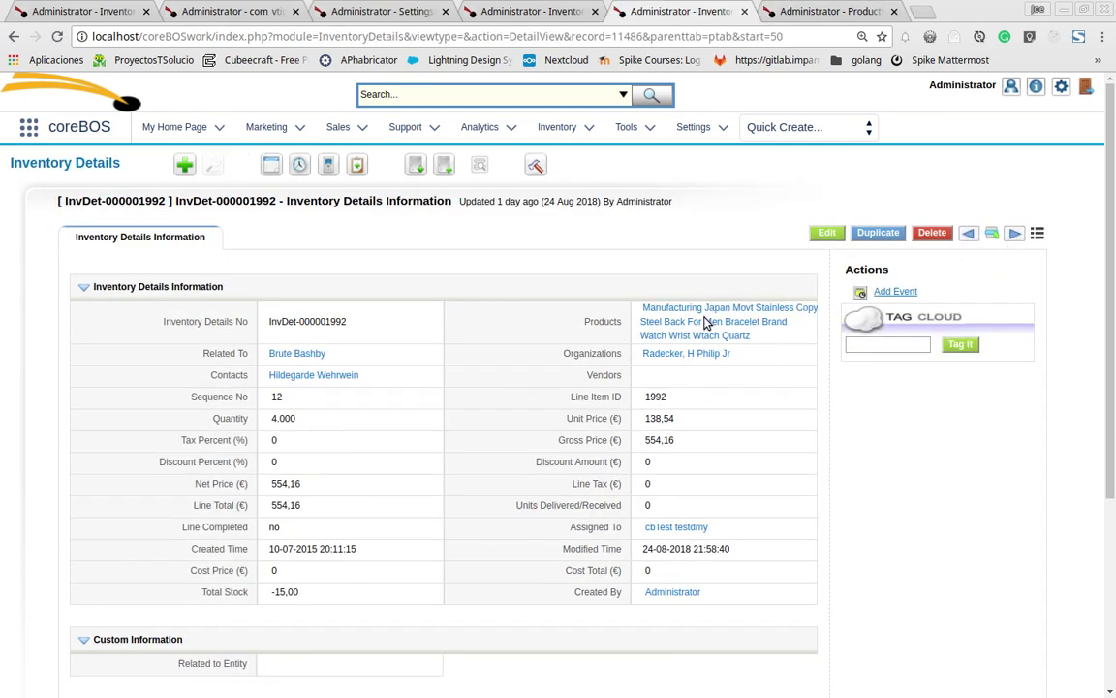
{"action": "middle_click", "coordinate": [705, 323]}
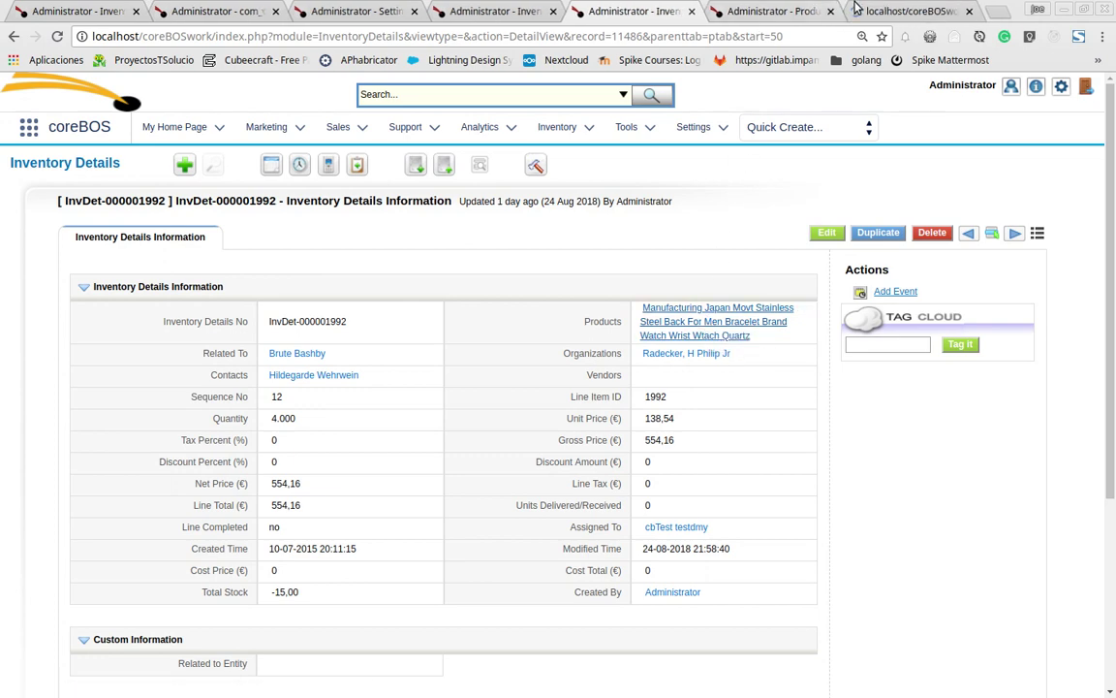
{"action": "left_click", "coordinate": [872, 11]}
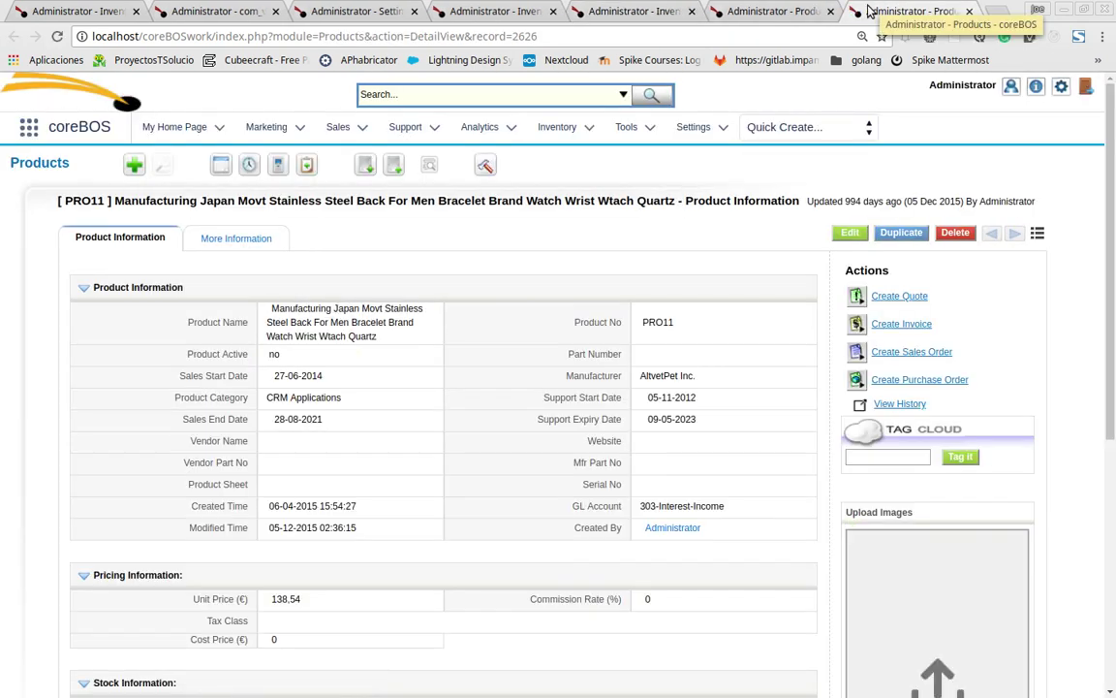
{"action": "left_click", "coordinate": [831, 11]}
{"action": "left_click", "coordinate": [832, 11]}
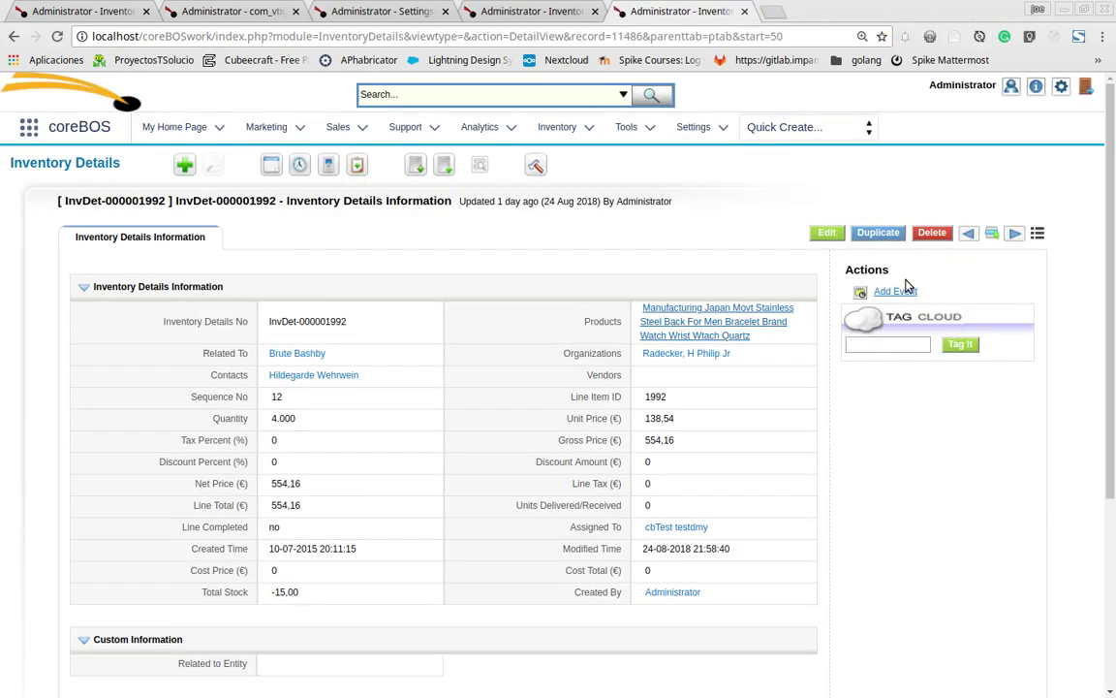
Step: From the next inventory detail record, open the Waba fun magic sand product and set its Product Category to Hardware
{"action": "left_click", "coordinate": [1015, 234]}
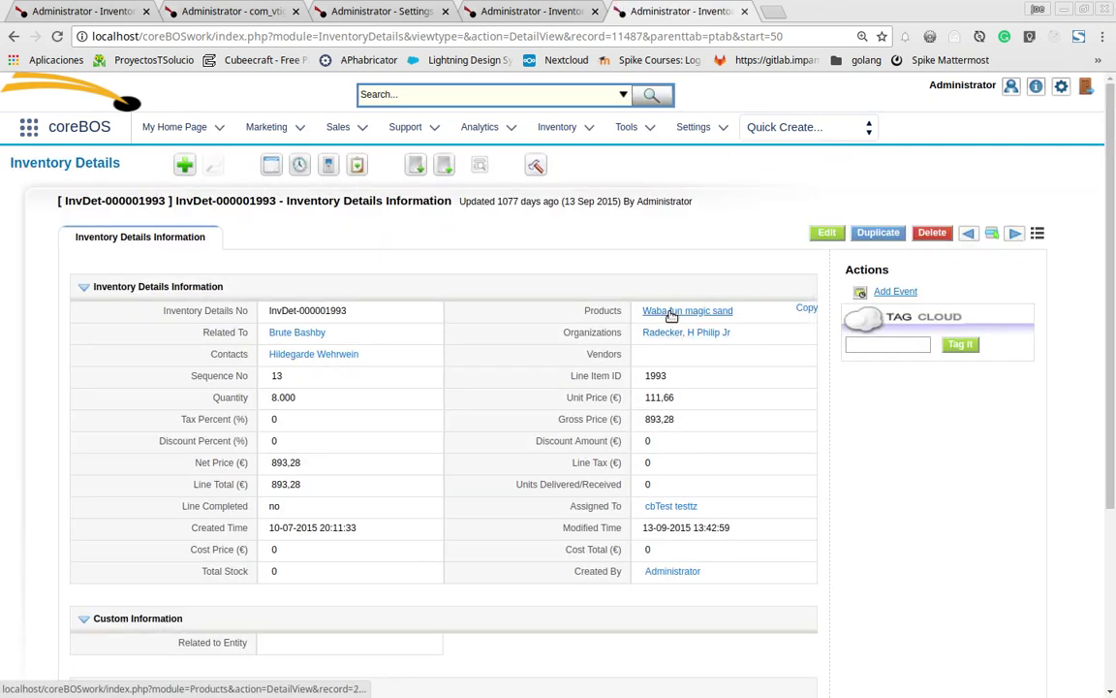
{"action": "middle_click", "coordinate": [672, 316]}
{"action": "left_click", "coordinate": [822, 10]}
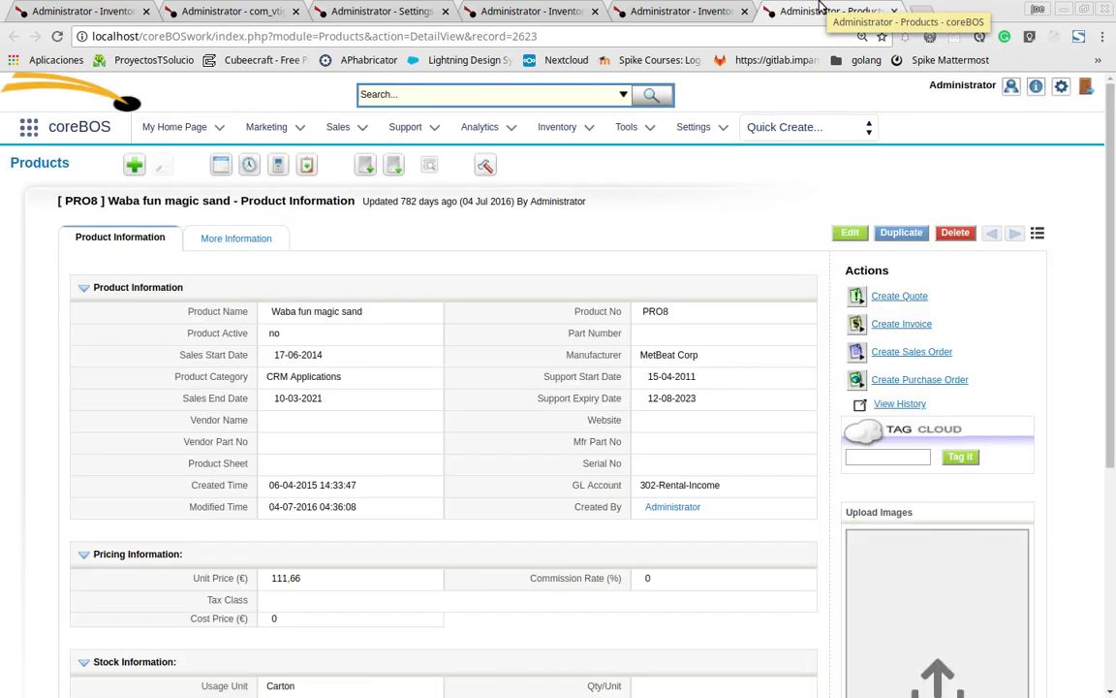
{"action": "double_click", "coordinate": [364, 381]}
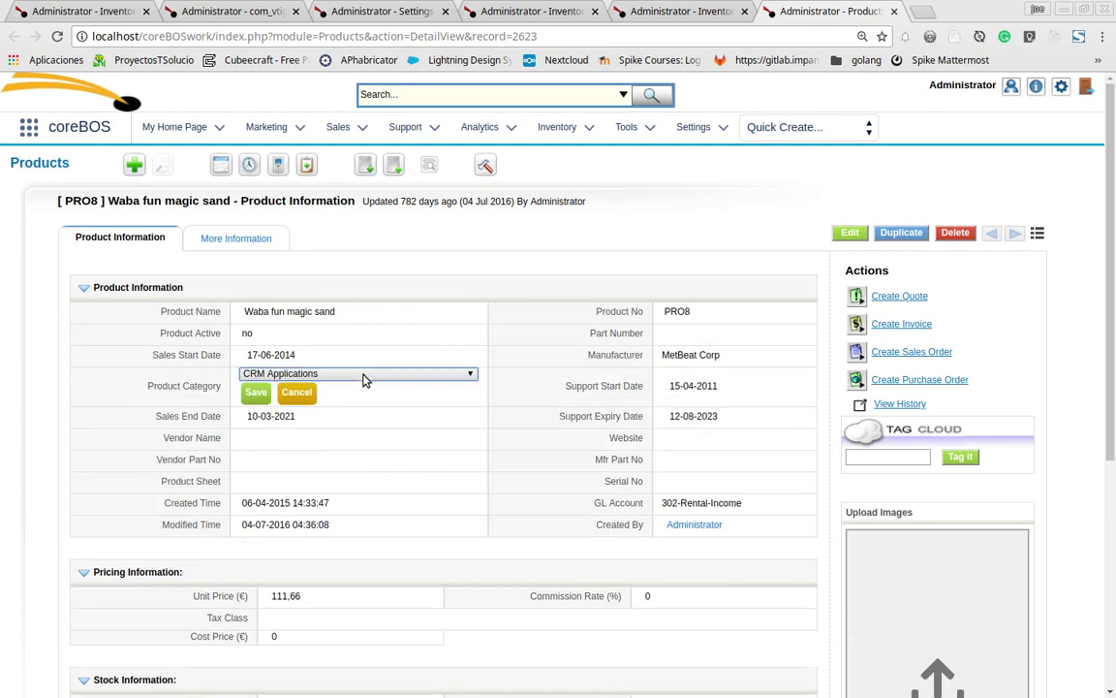
{"action": "left_click", "coordinate": [364, 379]}
{"action": "left_click", "coordinate": [406, 395]}
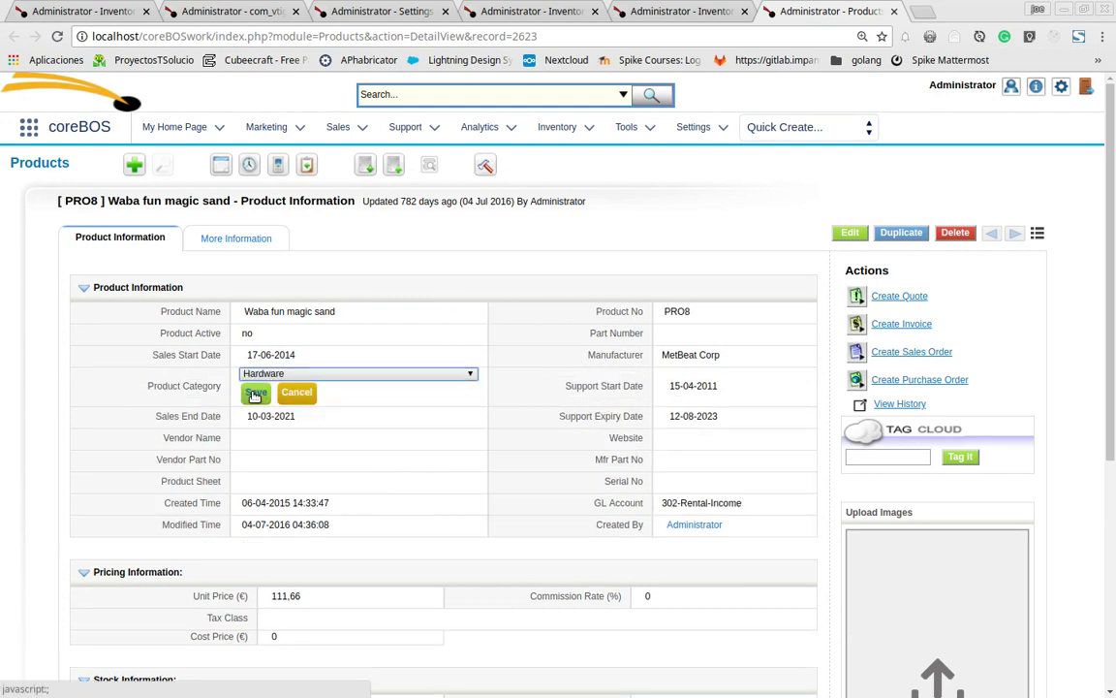
{"action": "left_click", "coordinate": [256, 393]}
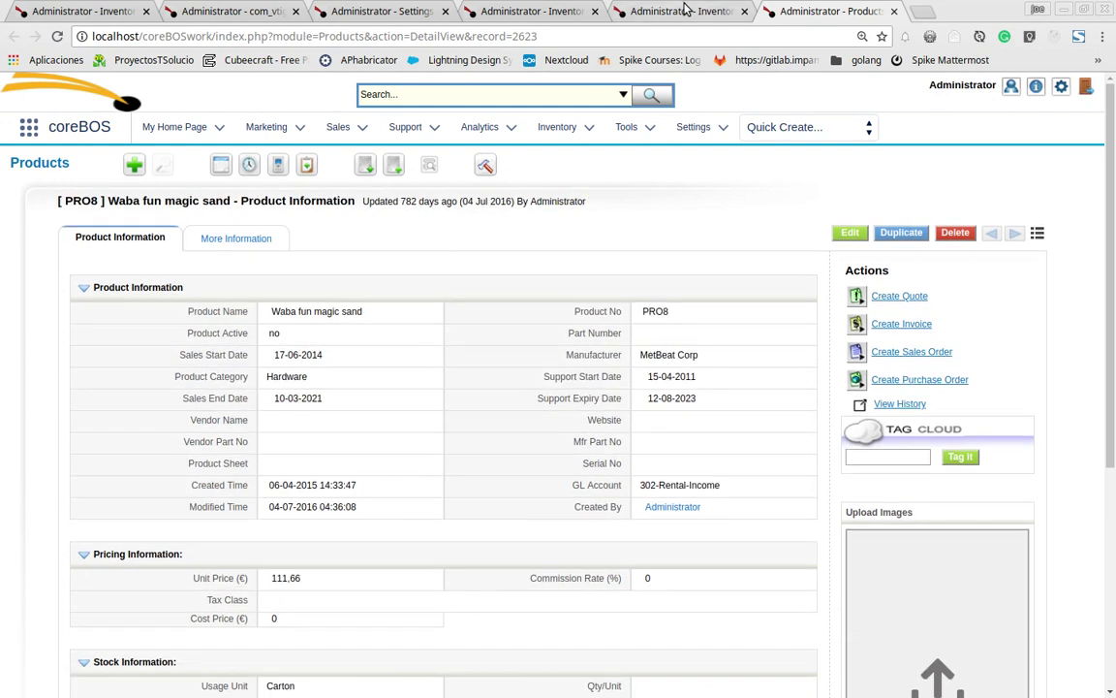
Step: Edit and re-save the Waba fun magic sand inventory detail record so the workflow runs on it
{"action": "left_click", "coordinate": [621, 10]}
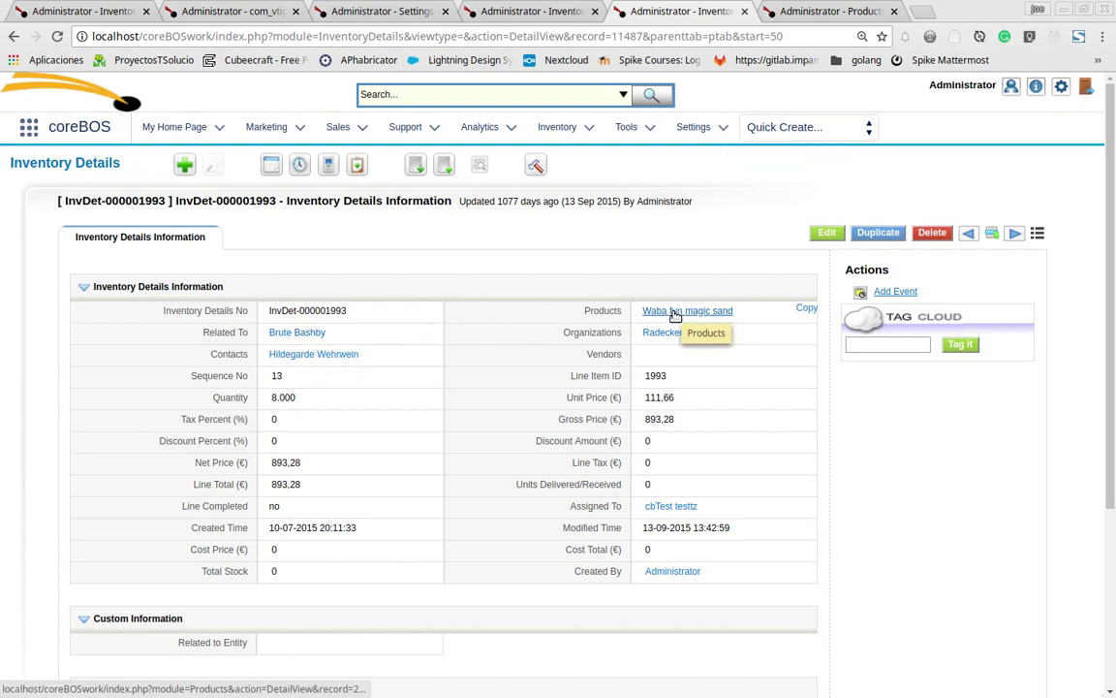
{"action": "left_click", "coordinate": [822, 237]}
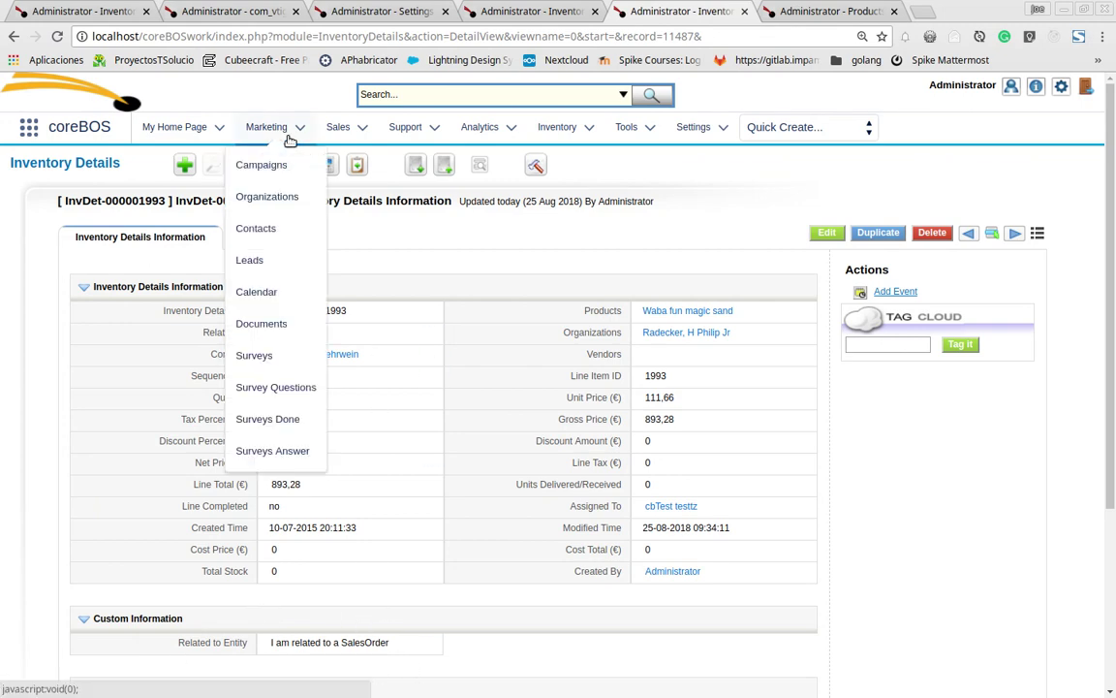
Step: Return to the Create Tickets workflow, close the product page, and start a new task of type Create Entity
{"action": "left_click", "coordinate": [231, 11]}
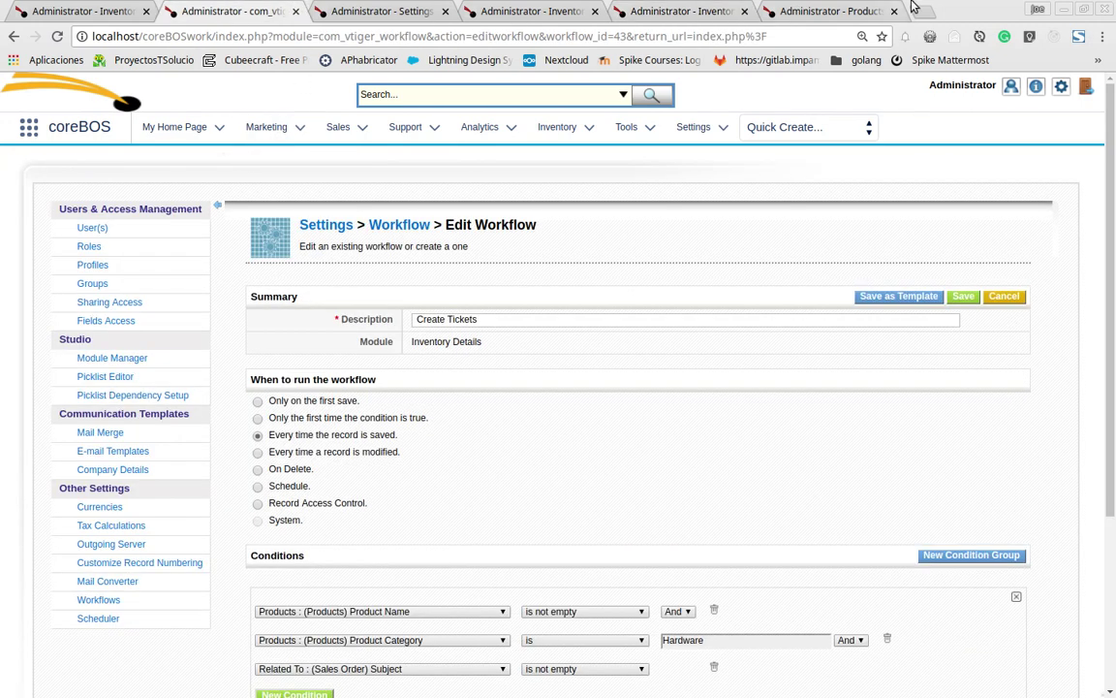
{"action": "middle_click", "coordinate": [775, 11]}
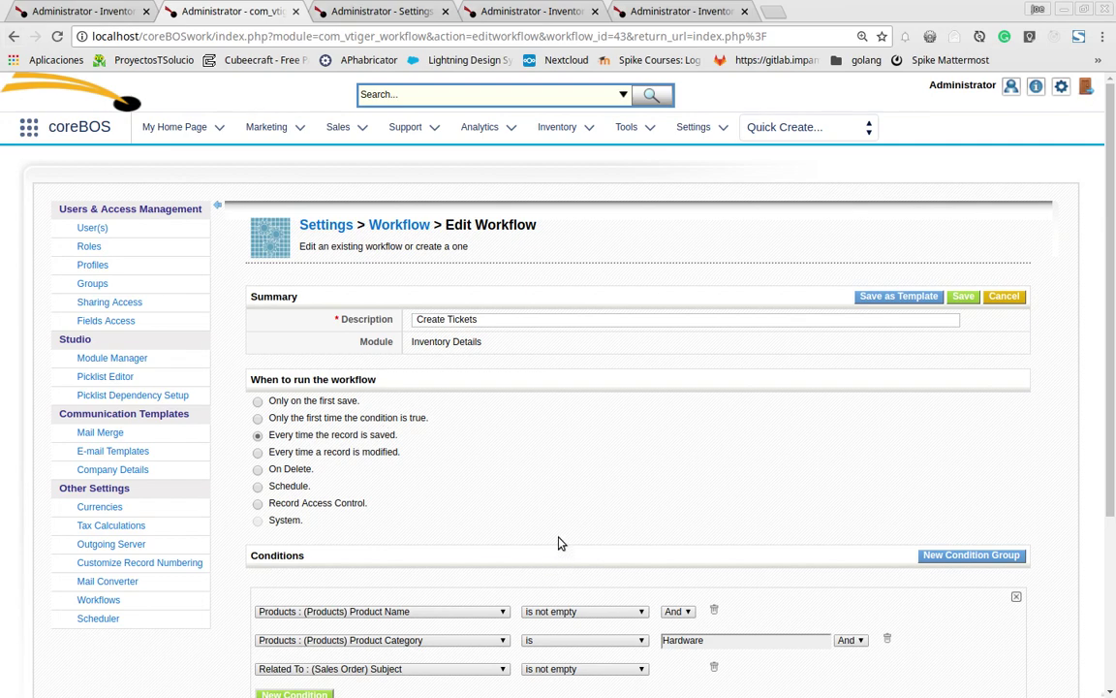
{"action": "scroll", "coordinate": [558, 543], "scroll_direction": "down", "scroll_amount": 5}
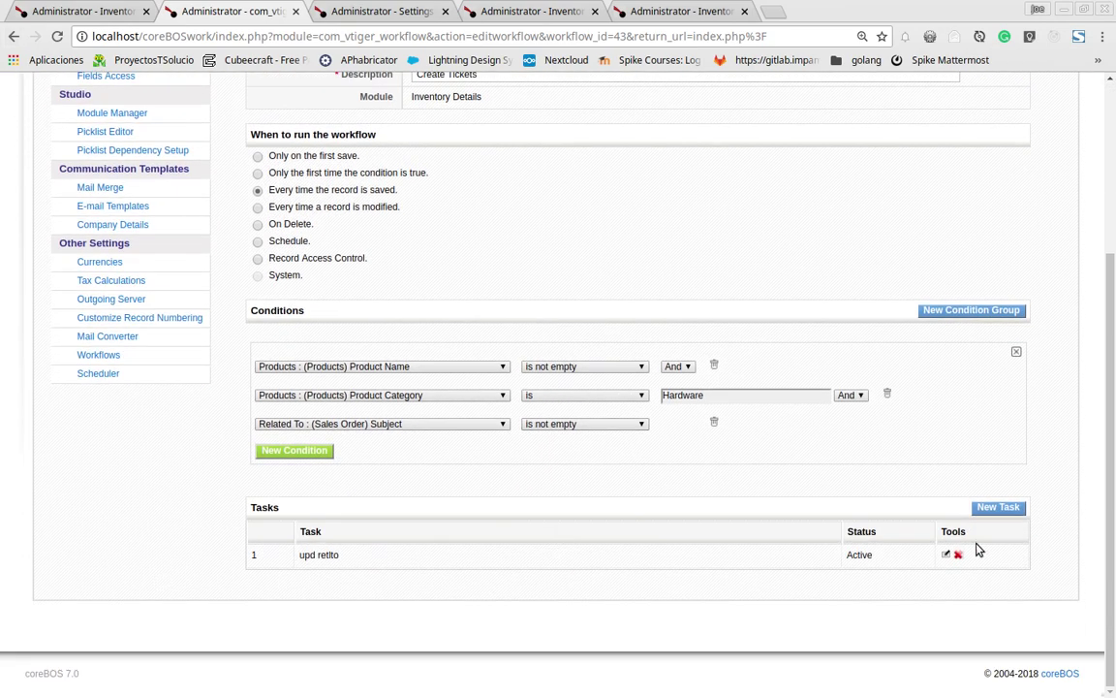
{"action": "left_click", "coordinate": [1010, 508]}
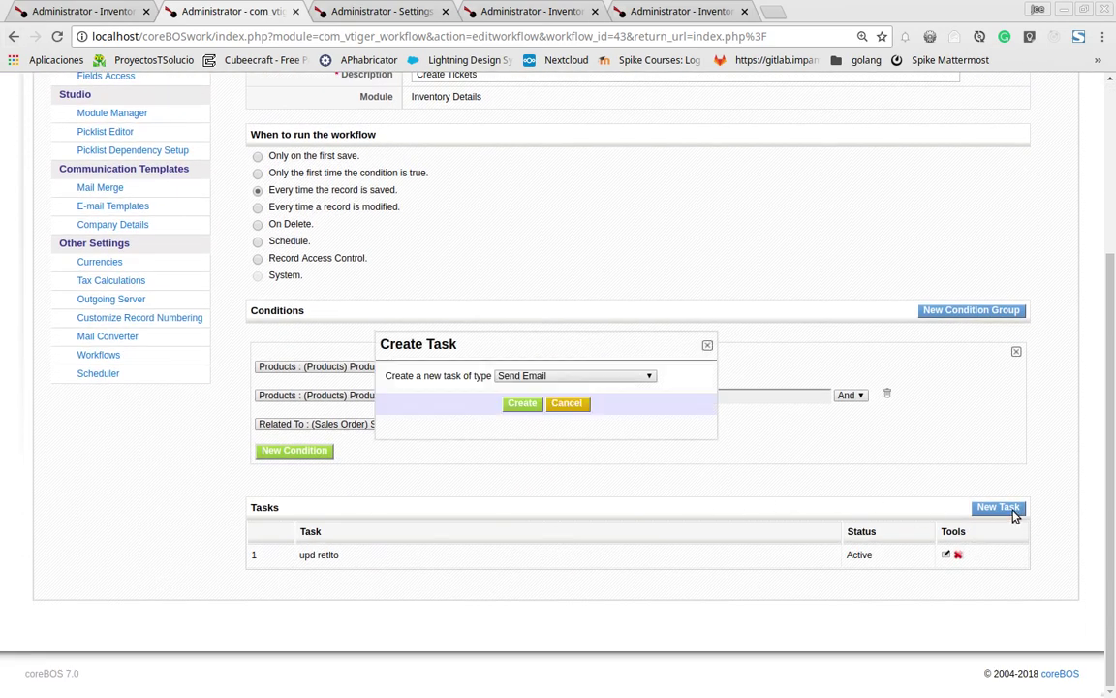
{"action": "left_click", "coordinate": [542, 376]}
{"action": "left_click", "coordinate": [525, 424]}
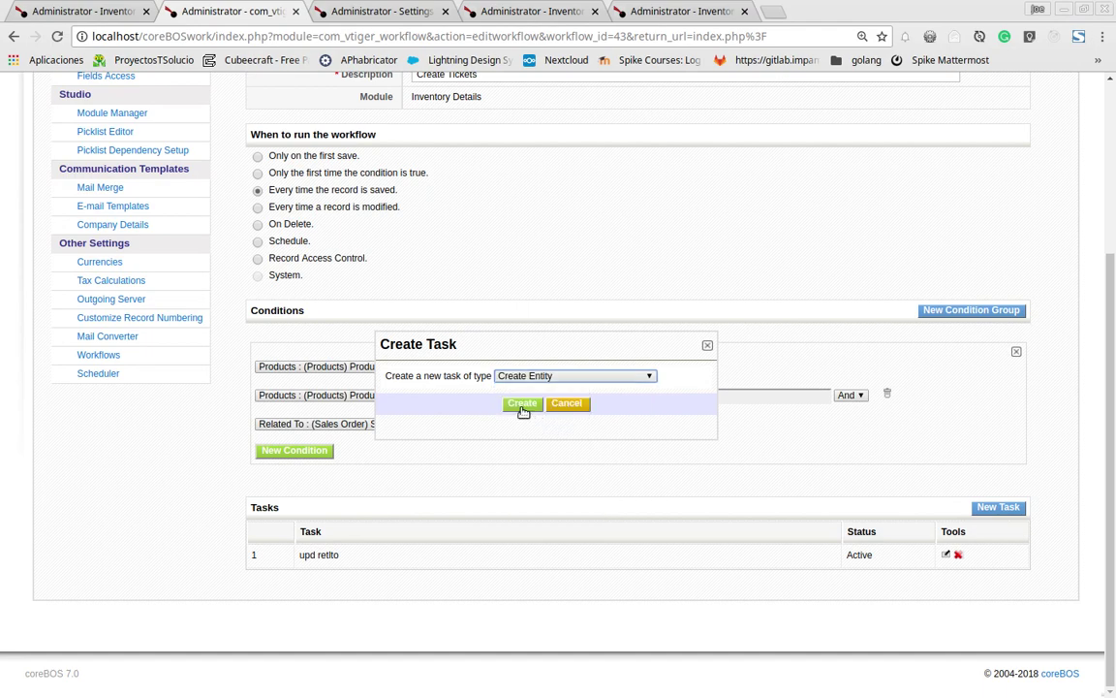
{"action": "left_click", "coordinate": [521, 404]}
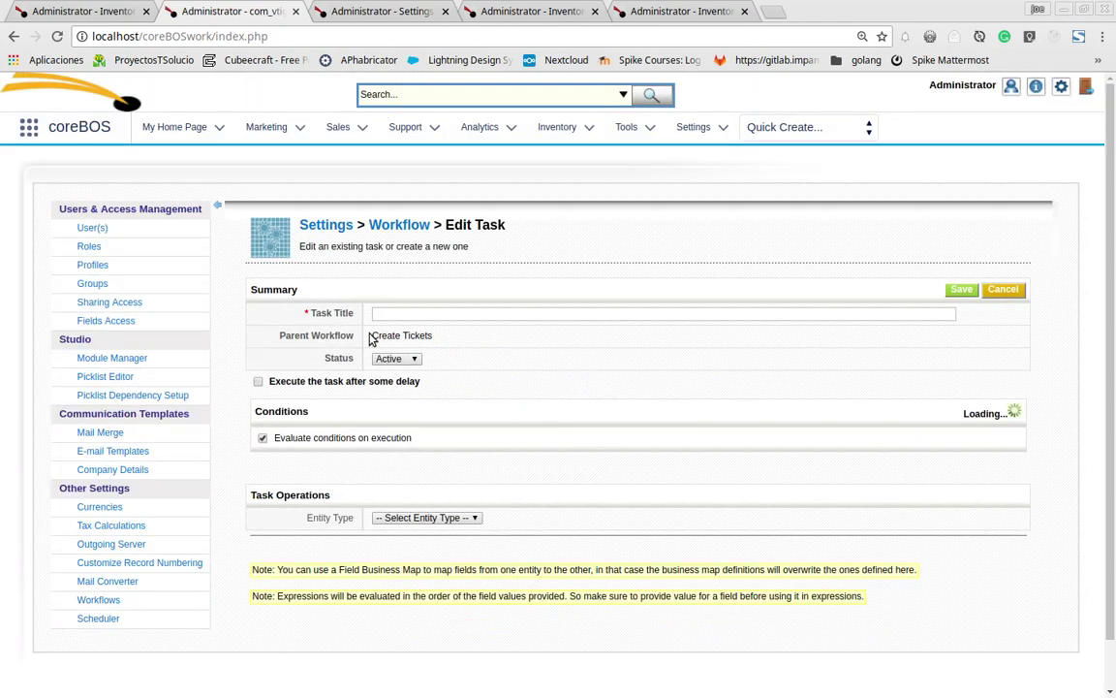
Step: Title the task Create Tickets, turn off condition evaluation on execution, and list the available entity types
{"action": "left_click_drag", "start_coordinate": [373, 335], "coordinate": [446, 341]}
{"action": "middle_click", "coordinate": [437, 318]}
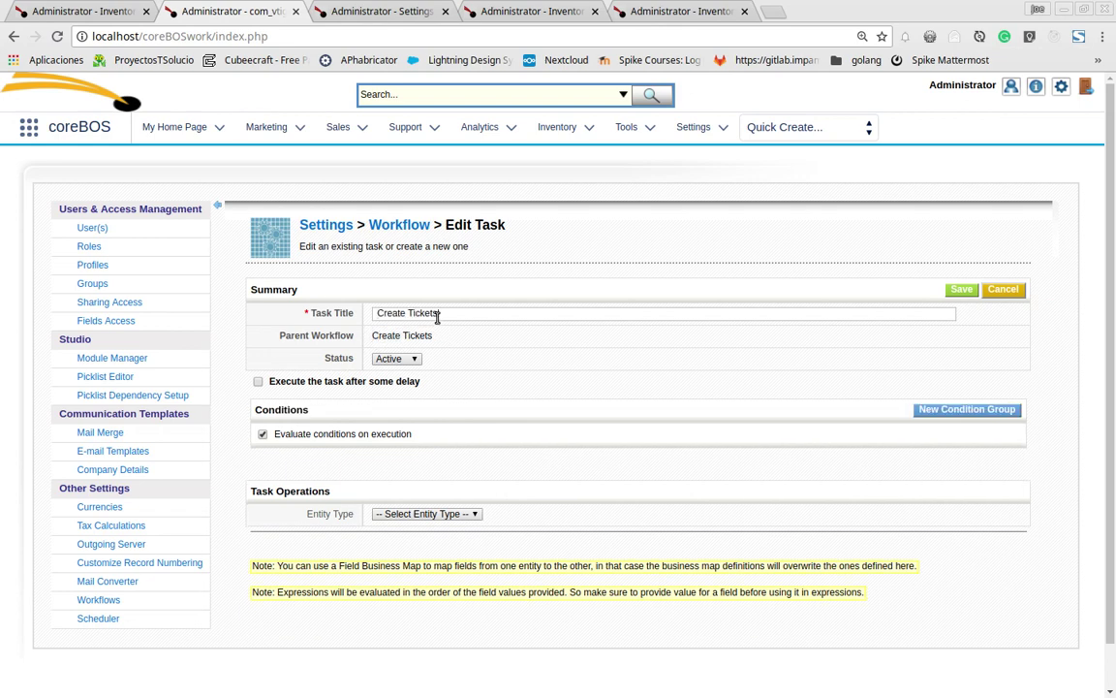
{"action": "left_click", "coordinate": [263, 435]}
{"action": "left_click", "coordinate": [463, 516]}
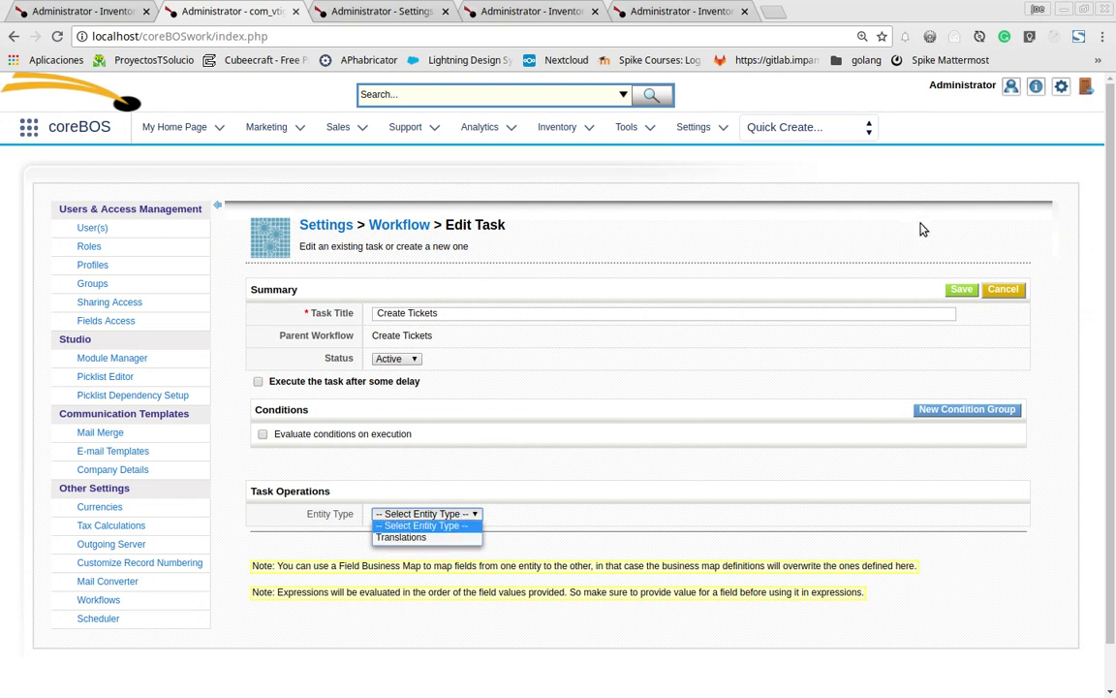
Step: Try to save the task without an entity type, and cancel it after choosing Translations as the entity type
{"action": "left_click", "coordinate": [957, 292]}
{"action": "left_click", "coordinate": [961, 294]}
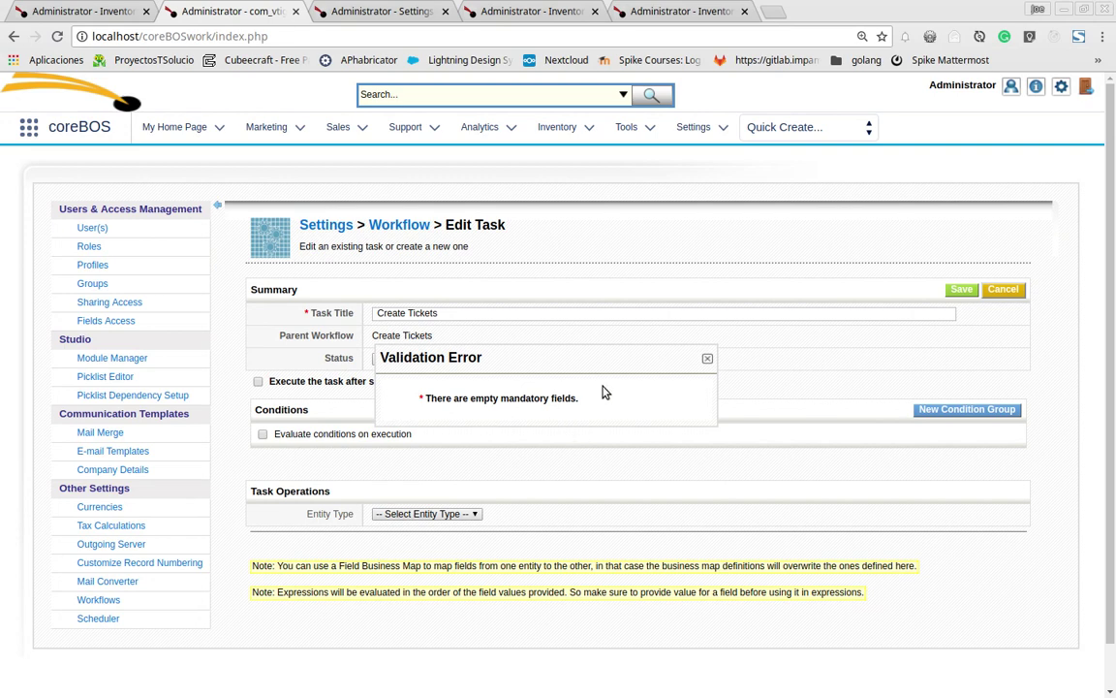
{"action": "left_click", "coordinate": [709, 360]}
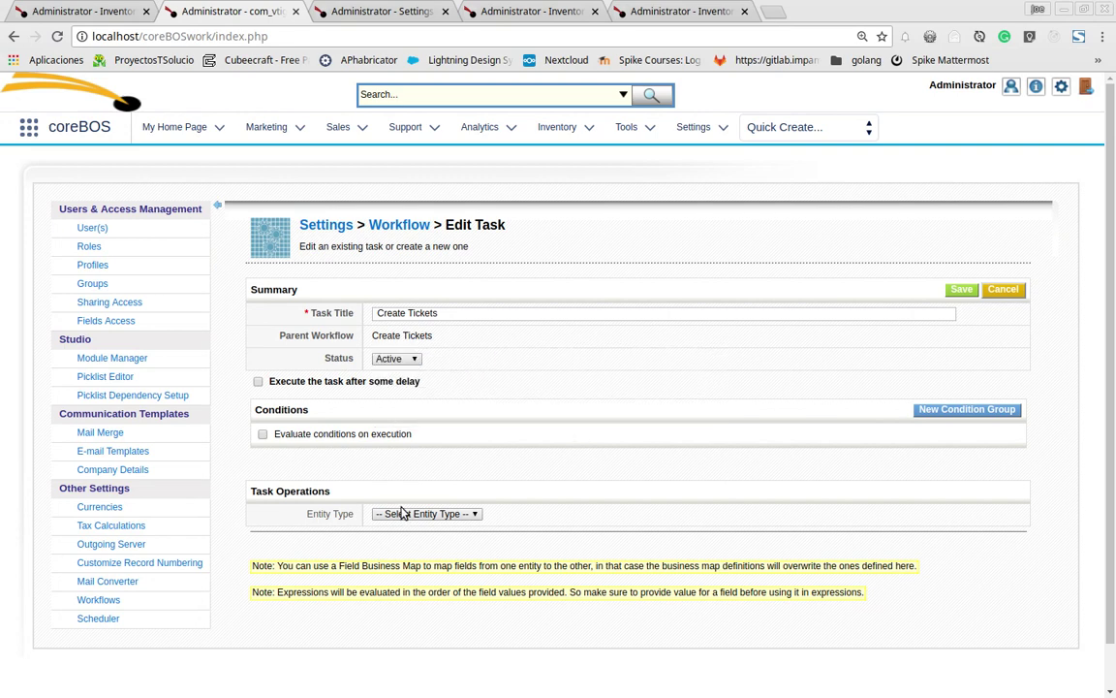
{"action": "left_click", "coordinate": [400, 514]}
{"action": "left_click", "coordinate": [417, 538]}
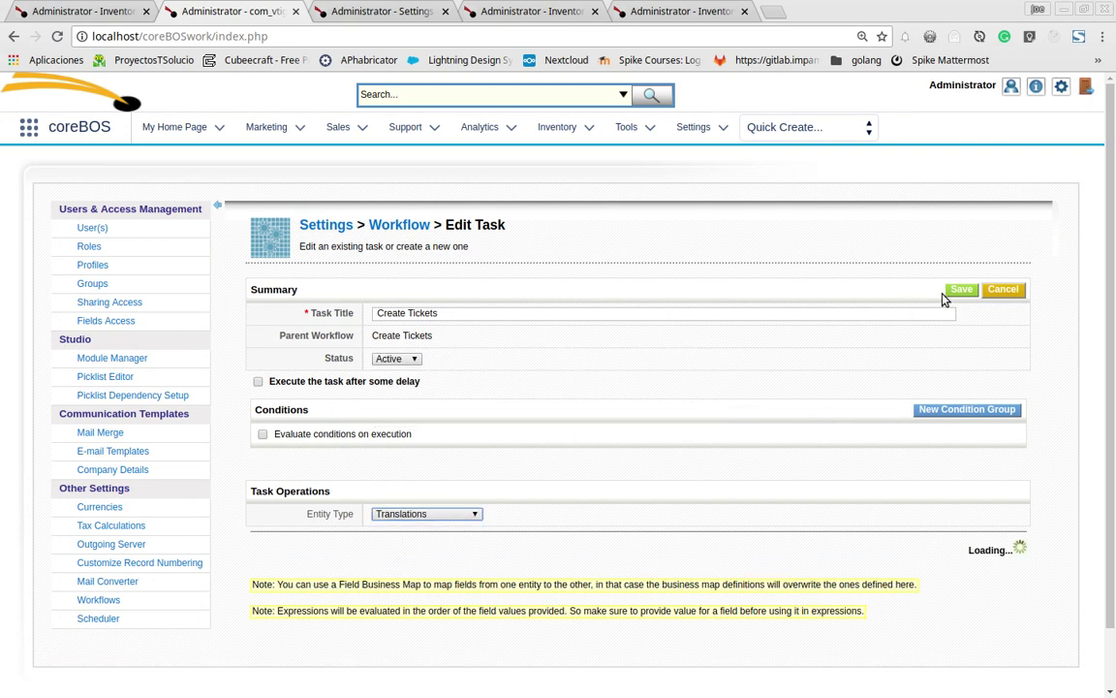
{"action": "left_click", "coordinate": [1006, 291]}
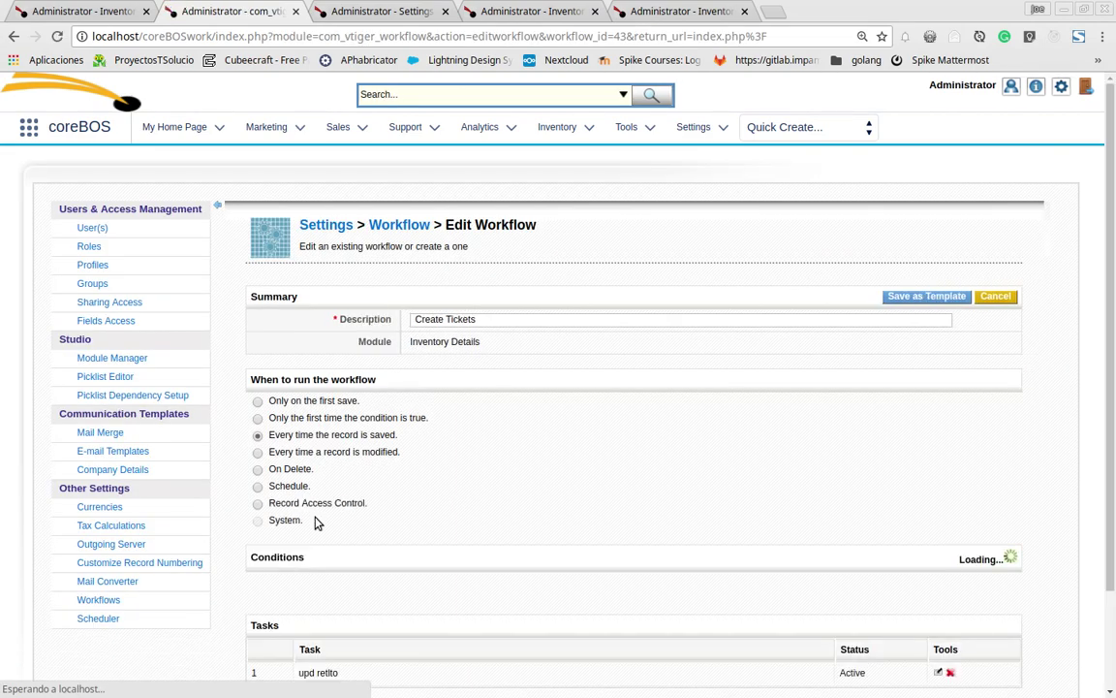
Step: Review the workflow and inventory detail records, and open the Layout Editor for the Support Tickets module
{"action": "scroll", "coordinate": [654, 515], "scroll_direction": "down", "scroll_amount": 2}
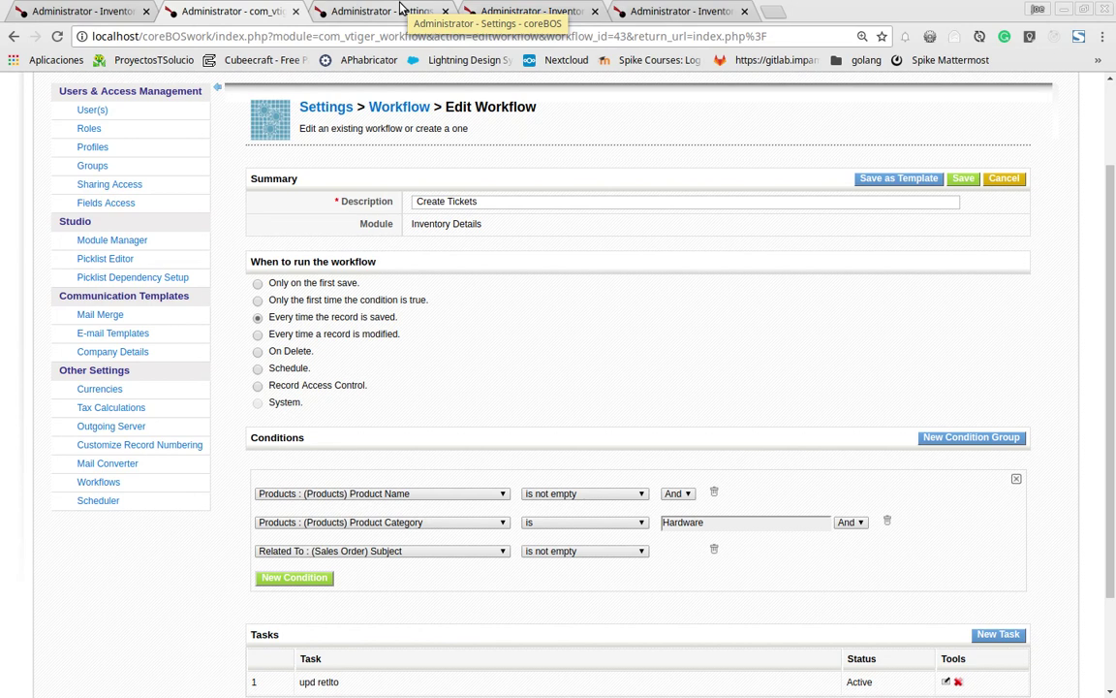
{"action": "left_click", "coordinate": [504, 9]}
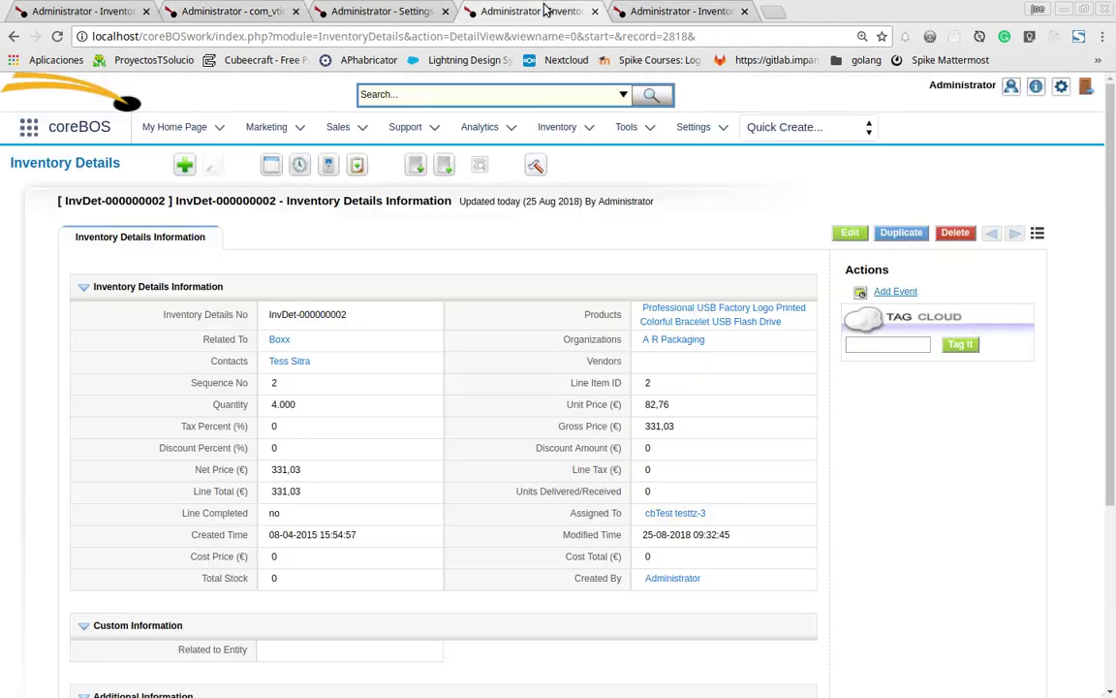
{"action": "left_click", "coordinate": [649, 10]}
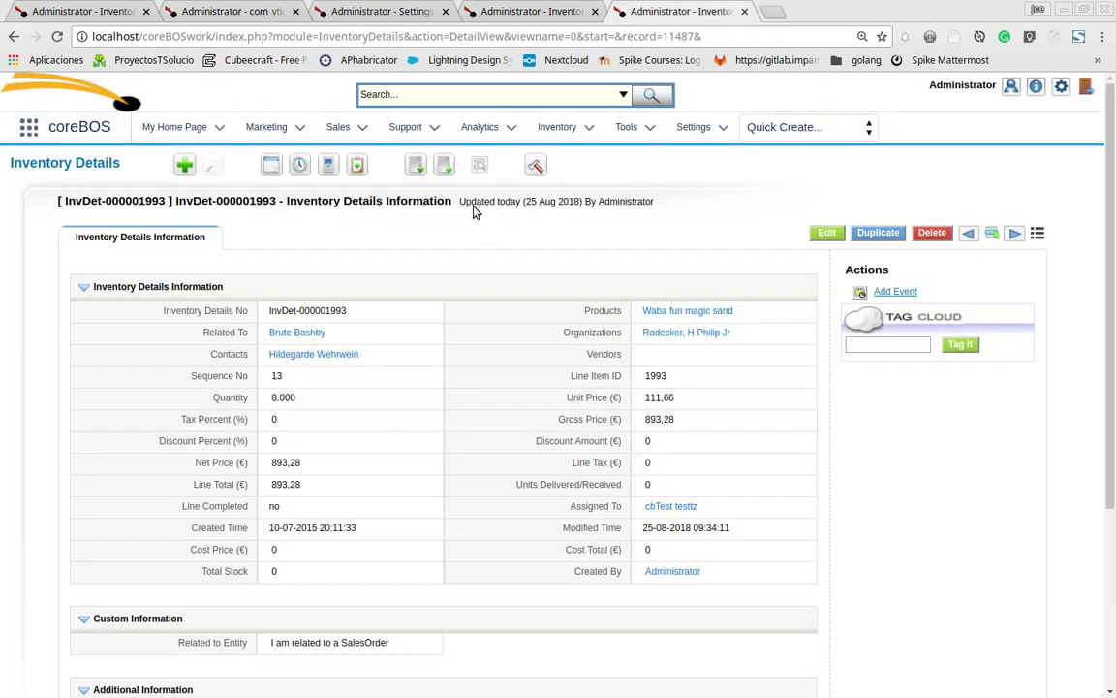
{"action": "mouse_move", "coordinate": [426, 133]}
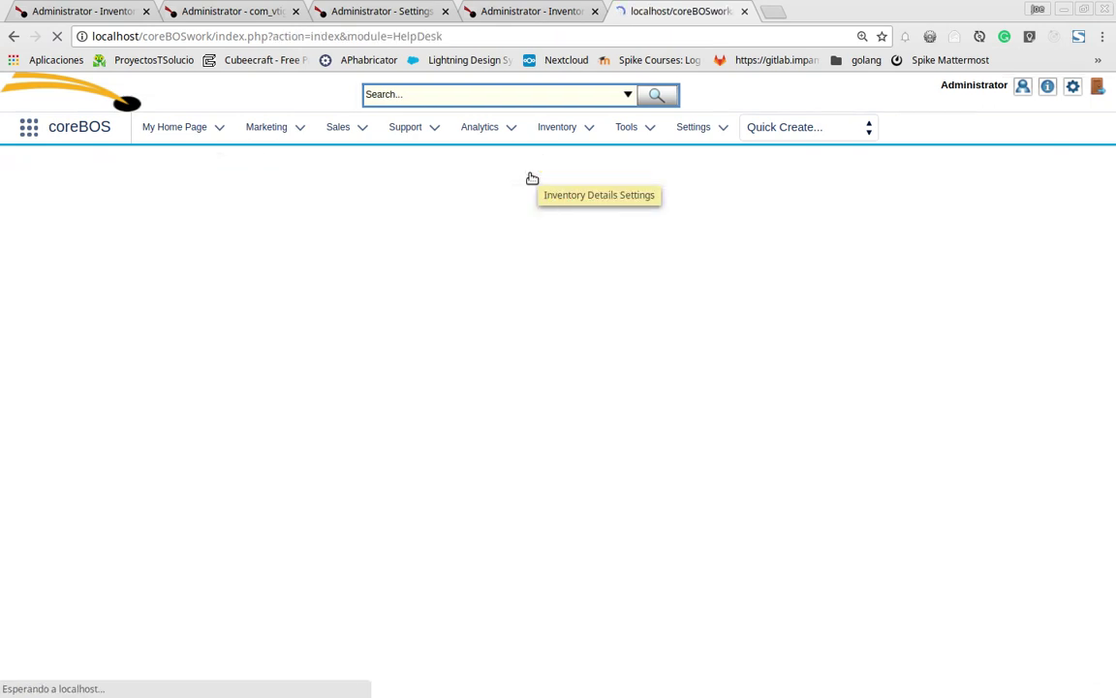
{"action": "left_click", "coordinate": [529, 220]}
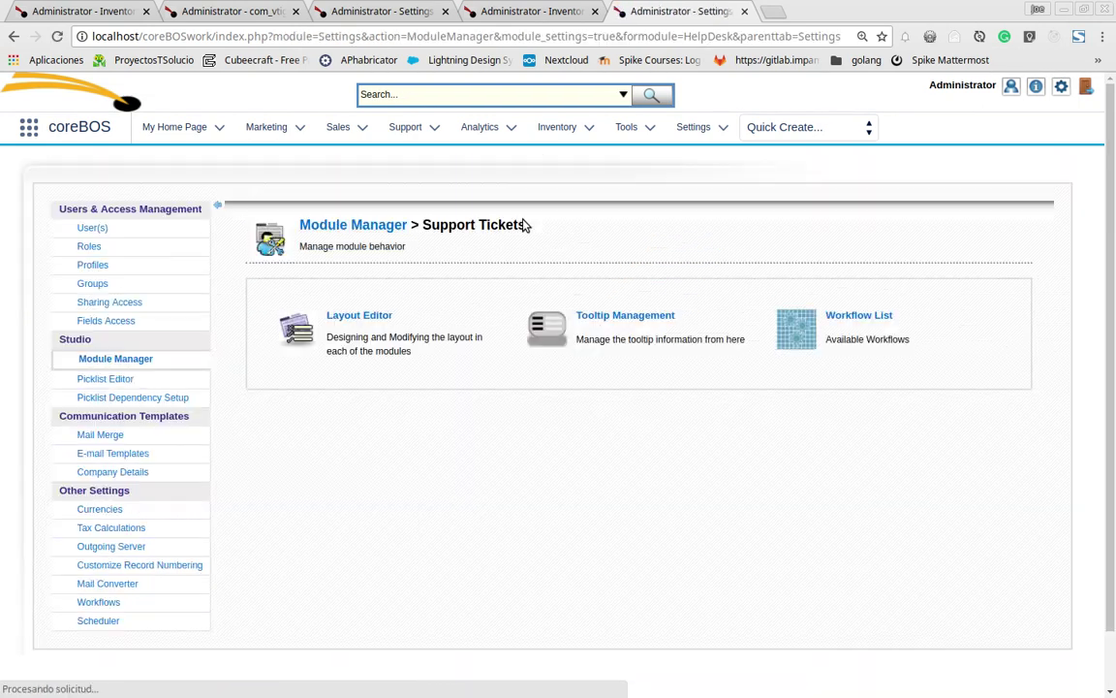
{"action": "left_click", "coordinate": [336, 317]}
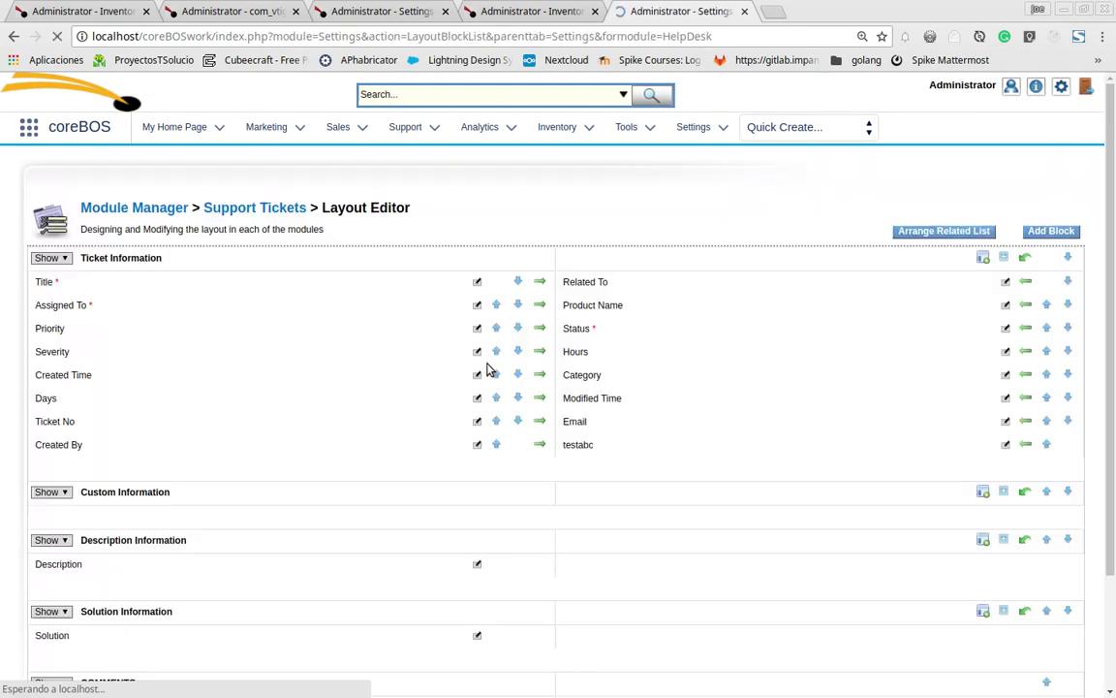
Step: Add a Relation custom field labelled SalesOrder Line to the Custom Information block, linked to the Inventory Details module, and save it
{"action": "scroll", "coordinate": [903, 442], "scroll_direction": "down", "scroll_amount": 2}
{"action": "scroll", "coordinate": [903, 442], "scroll_direction": "down", "scroll_amount": 1}
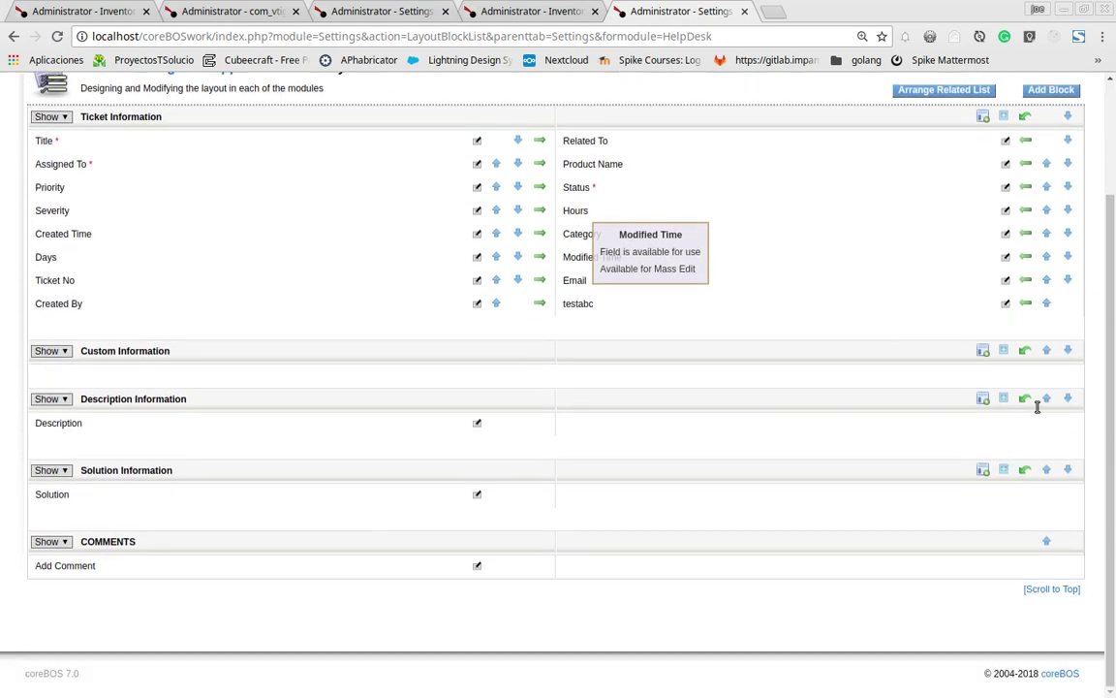
{"action": "left_click", "coordinate": [1005, 350]}
{"action": "scroll", "coordinate": [696, 438], "scroll_direction": "down", "scroll_amount": 1}
{"action": "scroll", "coordinate": [691, 470], "scroll_direction": "down", "scroll_amount": 3}
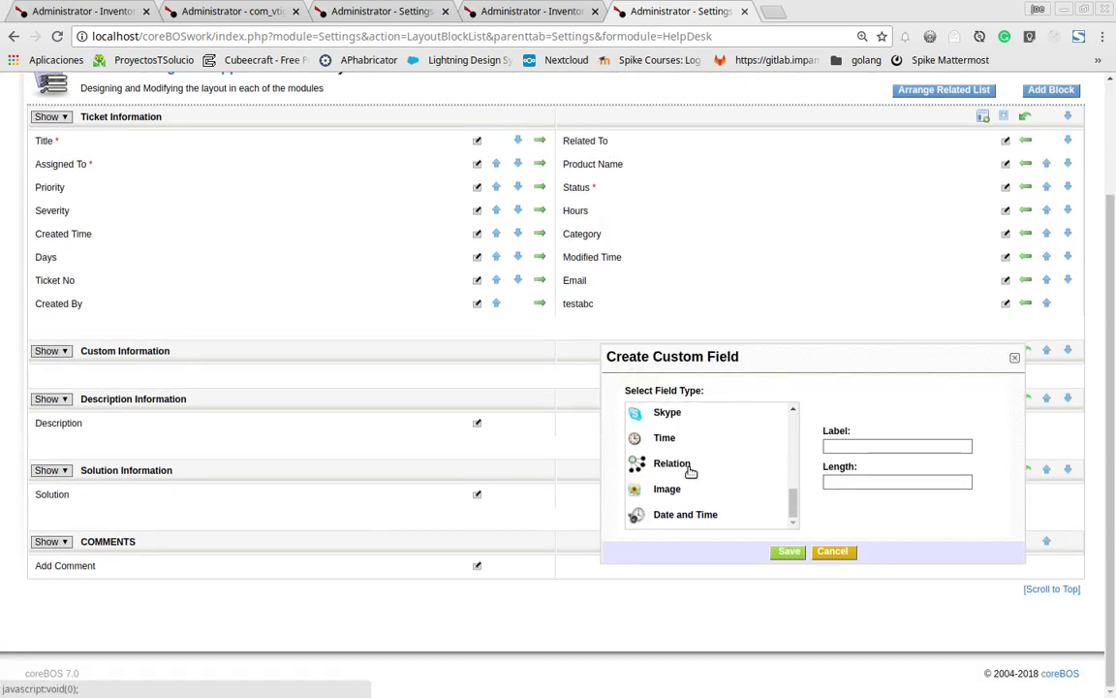
{"action": "left_click", "coordinate": [688, 465]}
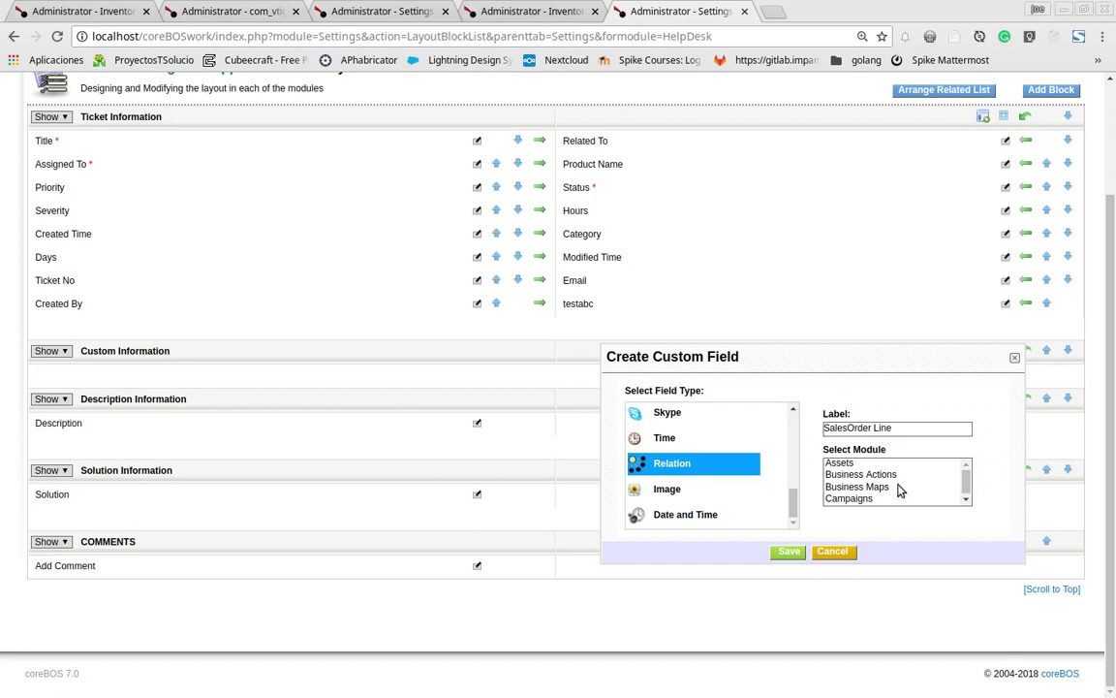
{"action": "scroll", "coordinate": [898, 492], "scroll_direction": "down", "scroll_amount": 5}
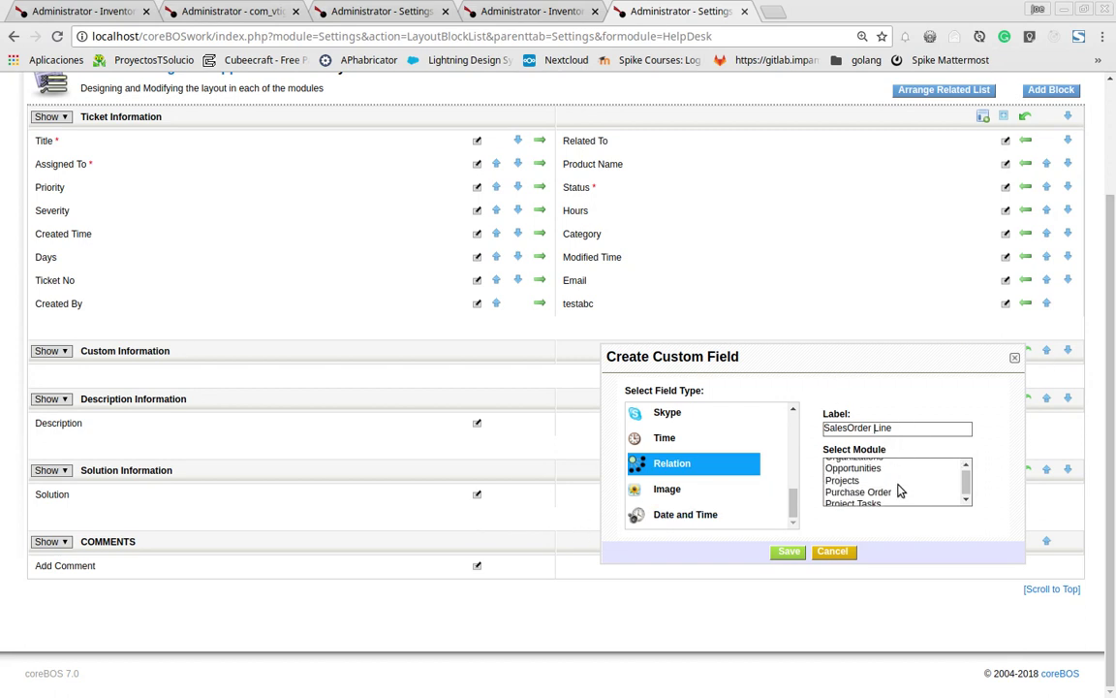
{"action": "scroll", "coordinate": [899, 491], "scroll_direction": "down", "scroll_amount": 2}
{"action": "scroll", "coordinate": [898, 492], "scroll_direction": "up", "scroll_amount": 4}
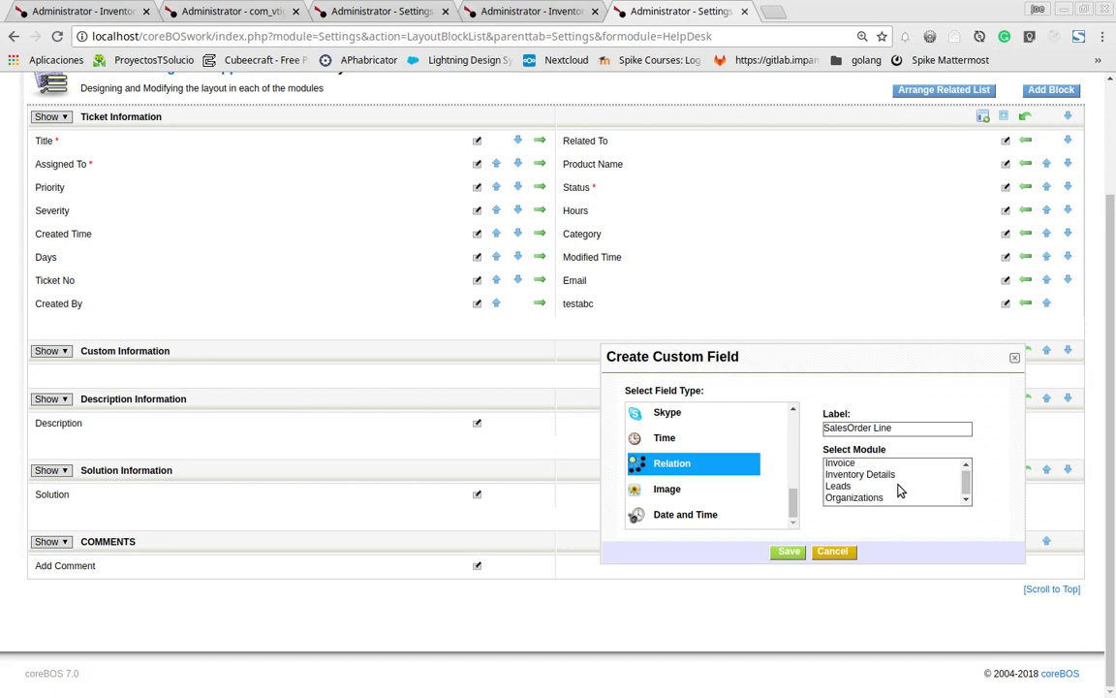
{"action": "left_click", "coordinate": [896, 477]}
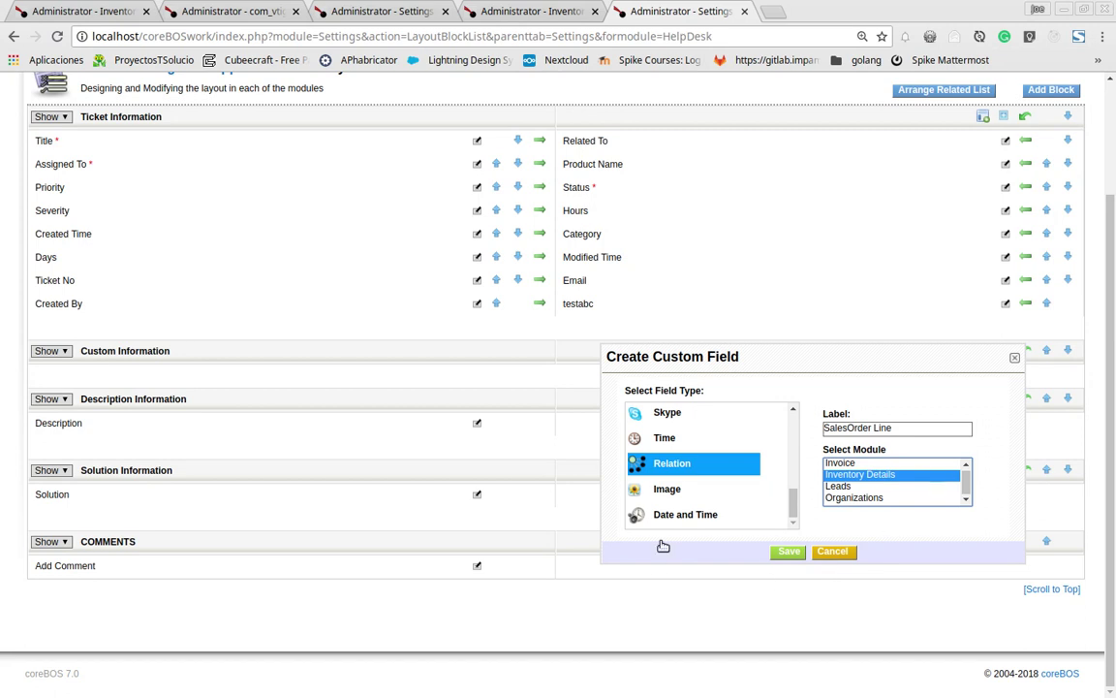
{"action": "left_click", "coordinate": [791, 557]}
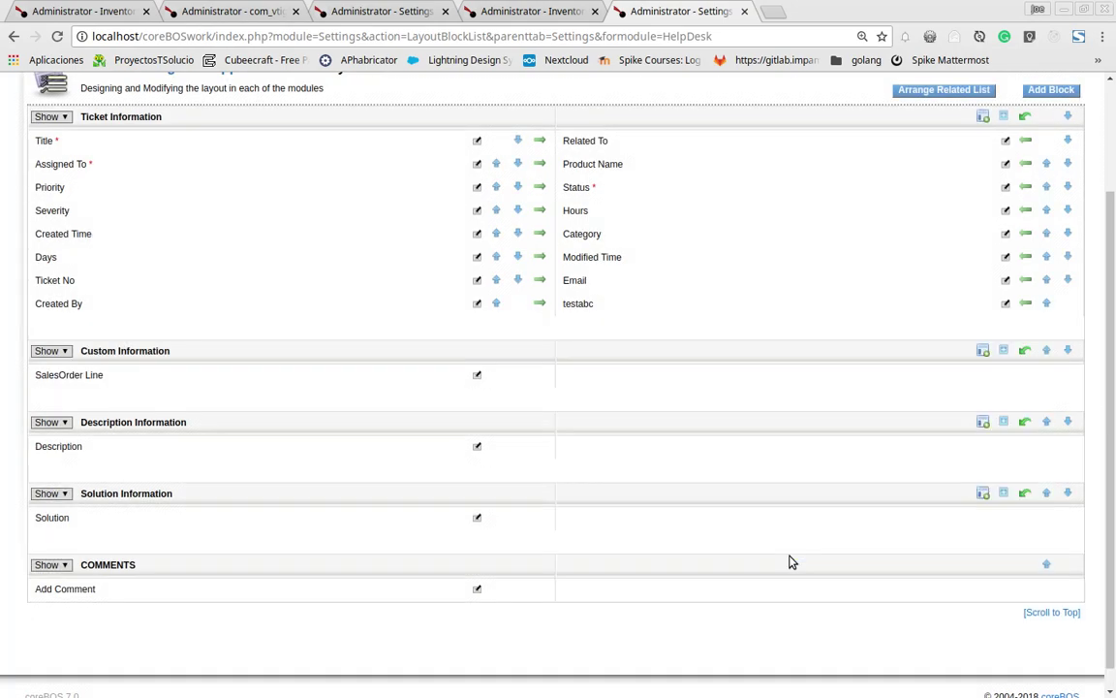
Step: Open the first ticket in the Support Tickets list for editing
{"action": "scroll", "coordinate": [508, 392], "scroll_direction": "up", "scroll_amount": 3}
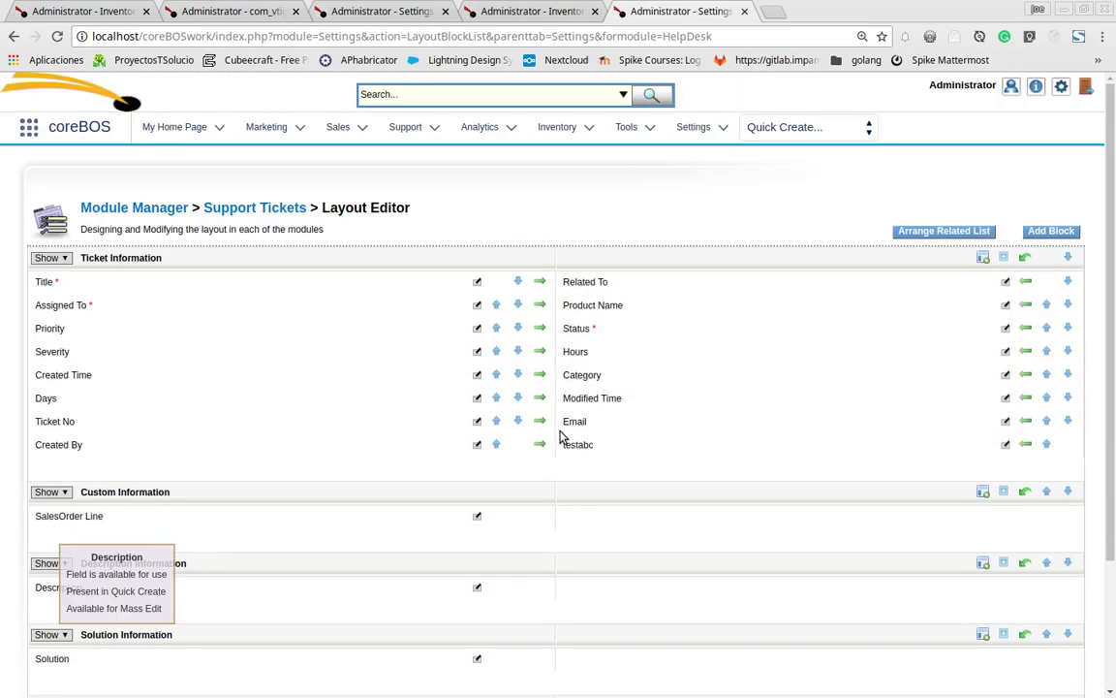
{"action": "mouse_move", "coordinate": [397, 132]}
{"action": "left_click", "coordinate": [402, 166]}
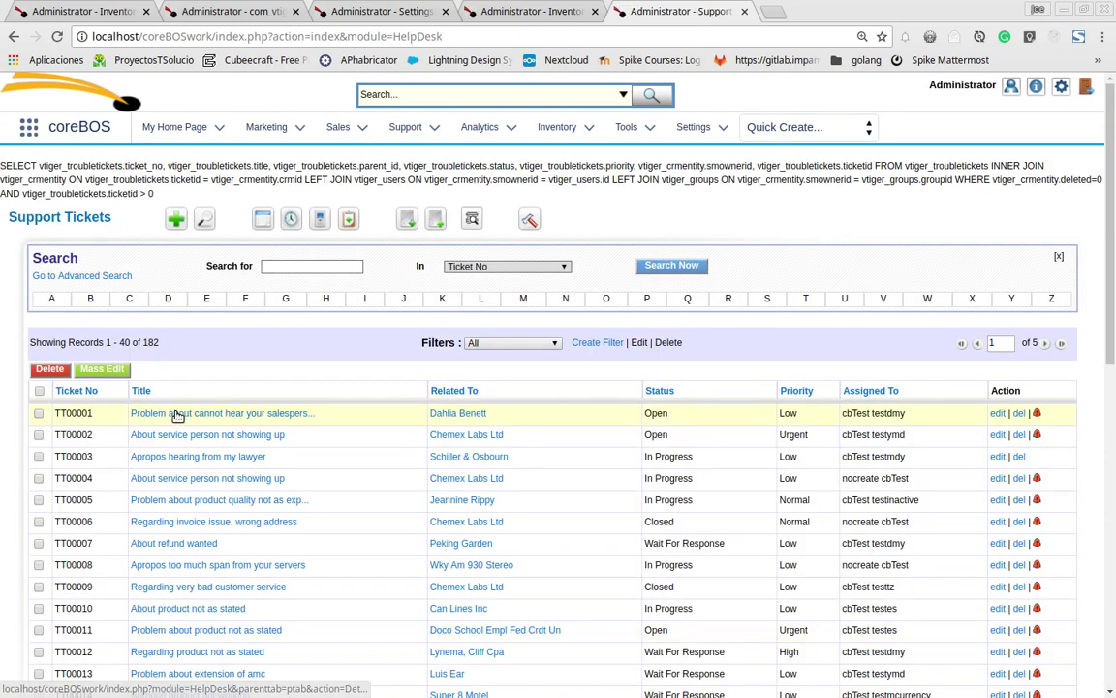
{"action": "left_click", "coordinate": [177, 415]}
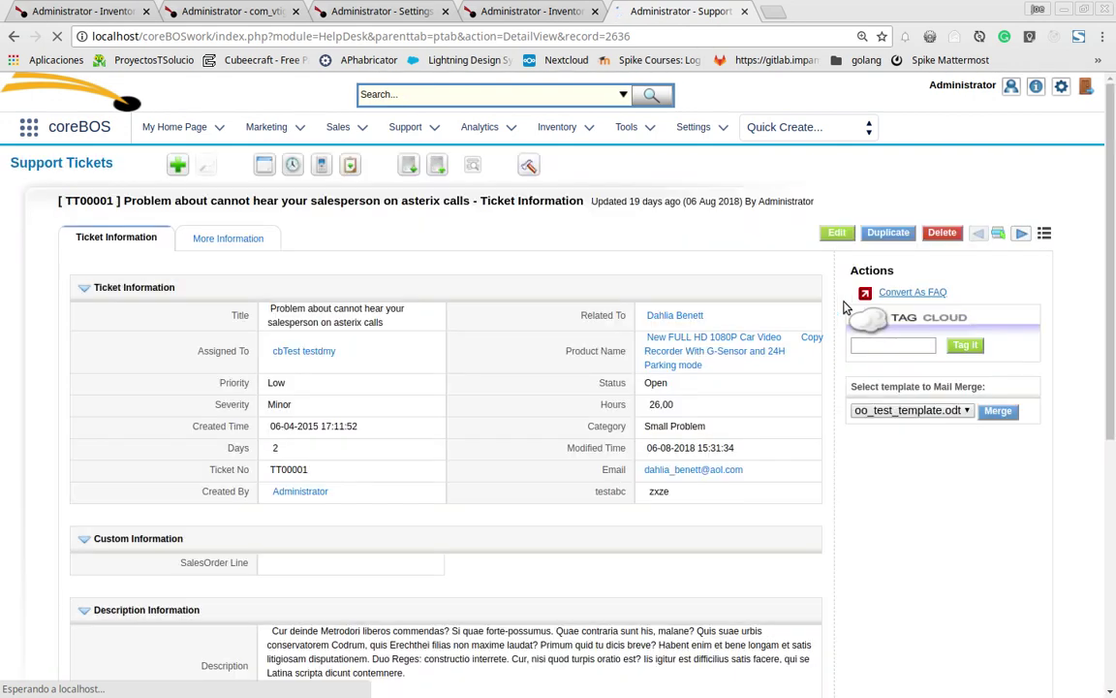
{"action": "left_click", "coordinate": [826, 237]}
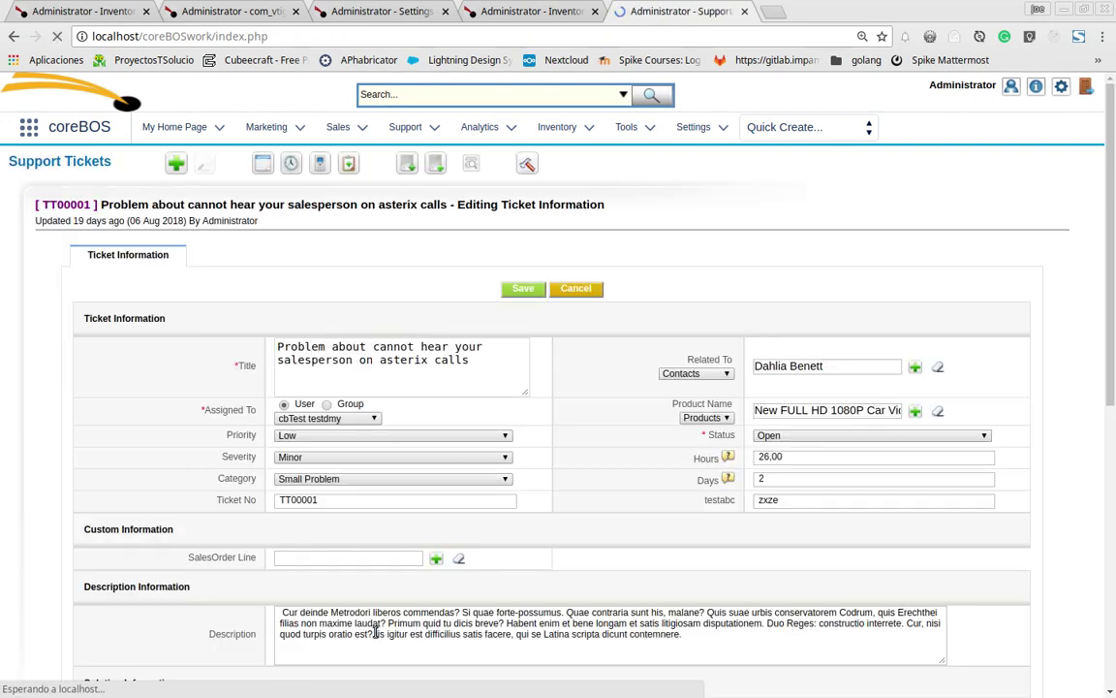
Step: Link the ticket's SalesOrder Line field to the first inventory detail record and save the ticket
{"action": "scroll", "coordinate": [303, 581], "scroll_direction": "down", "scroll_amount": 2}
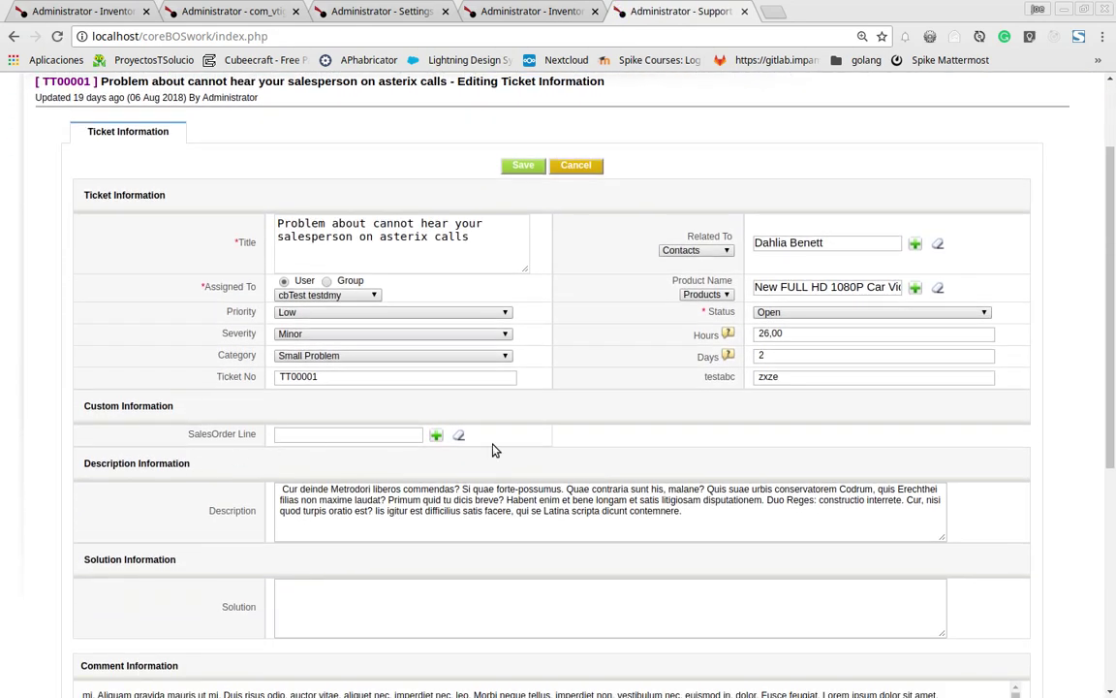
{"action": "left_click", "coordinate": [435, 437]}
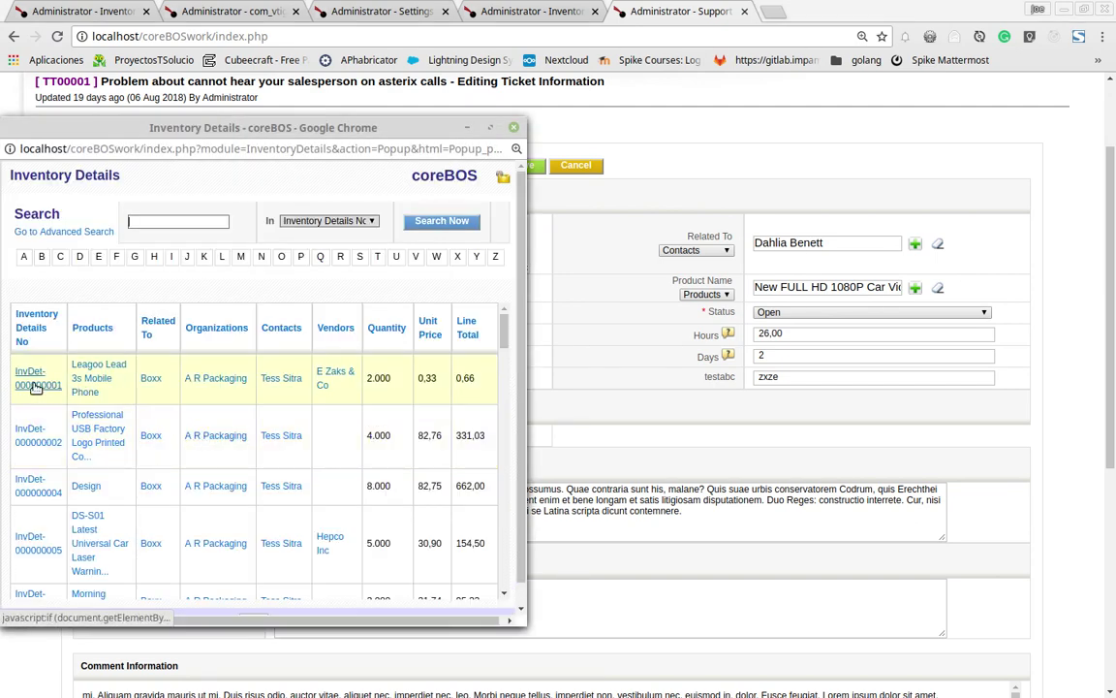
{"action": "left_click", "coordinate": [38, 379]}
{"action": "left_click", "coordinate": [528, 166]}
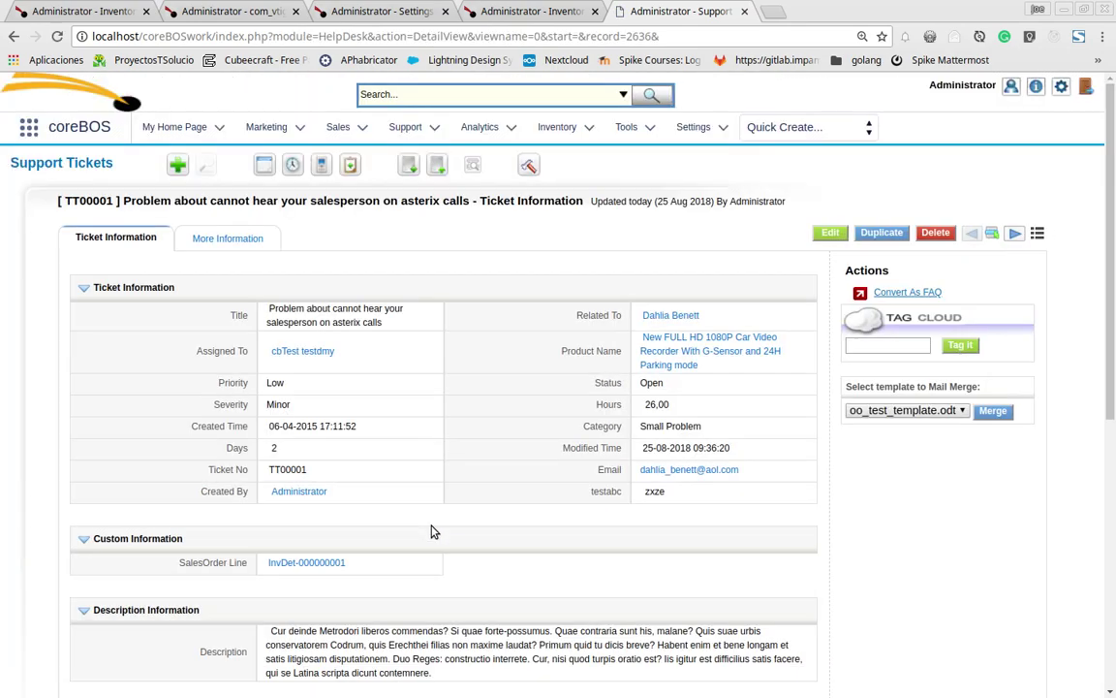
Step: Check the related support tickets of the linked inventory detail, and return to the Create Tickets workflow
{"action": "left_click", "coordinate": [309, 563]}
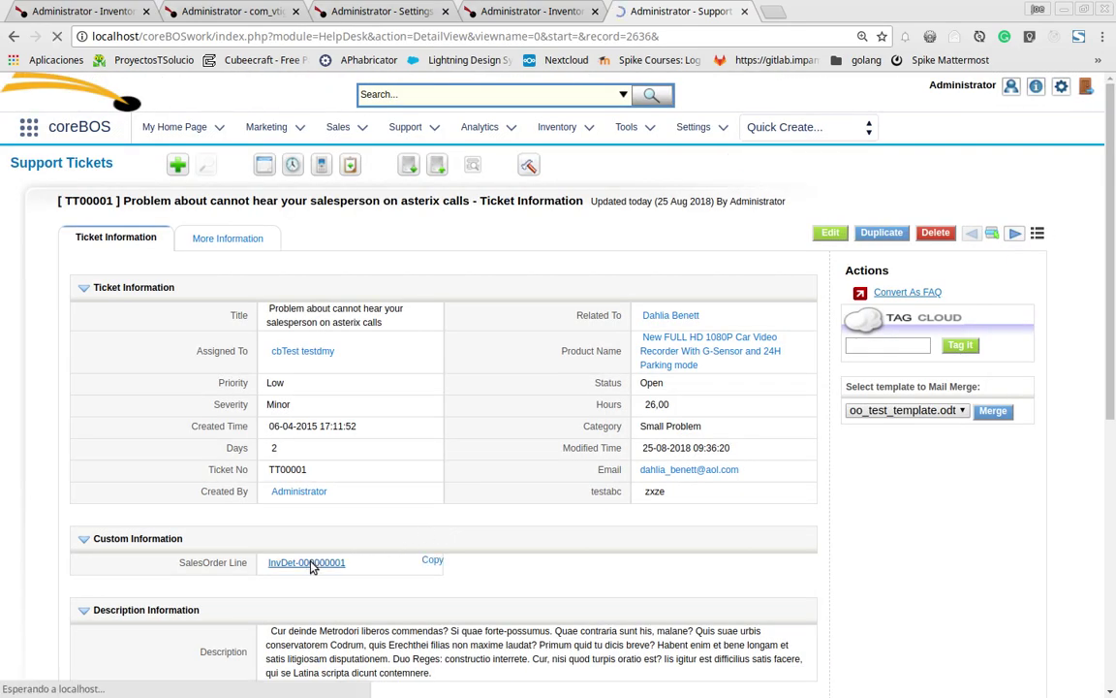
{"action": "mouse_move", "coordinate": [276, 238]}
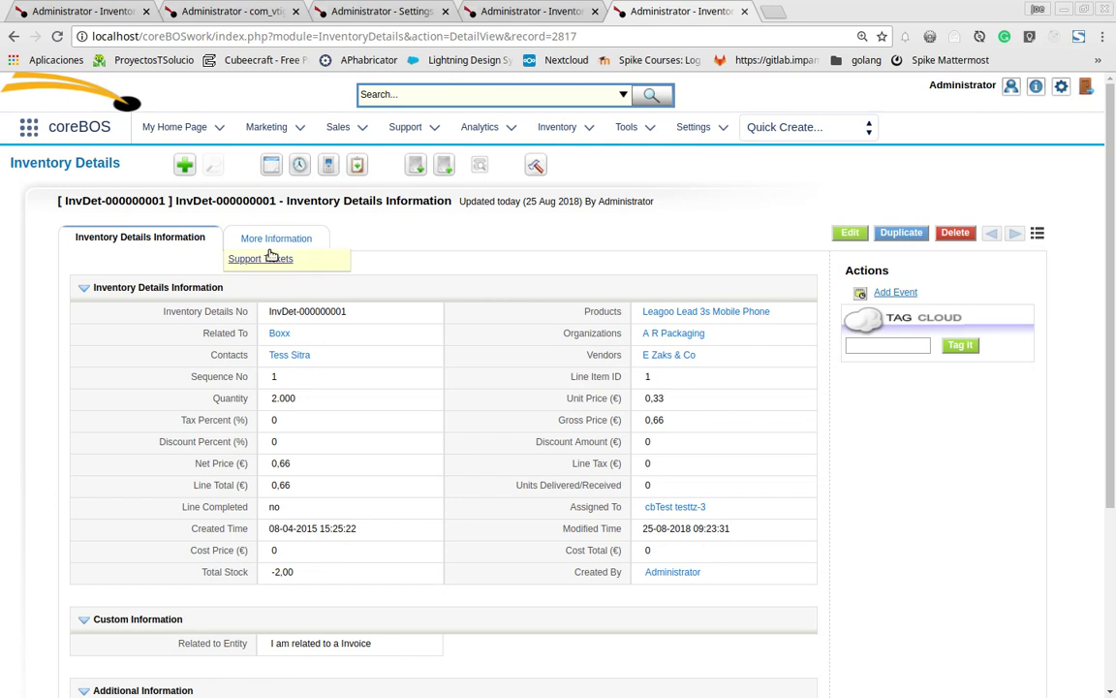
{"action": "left_click", "coordinate": [266, 261]}
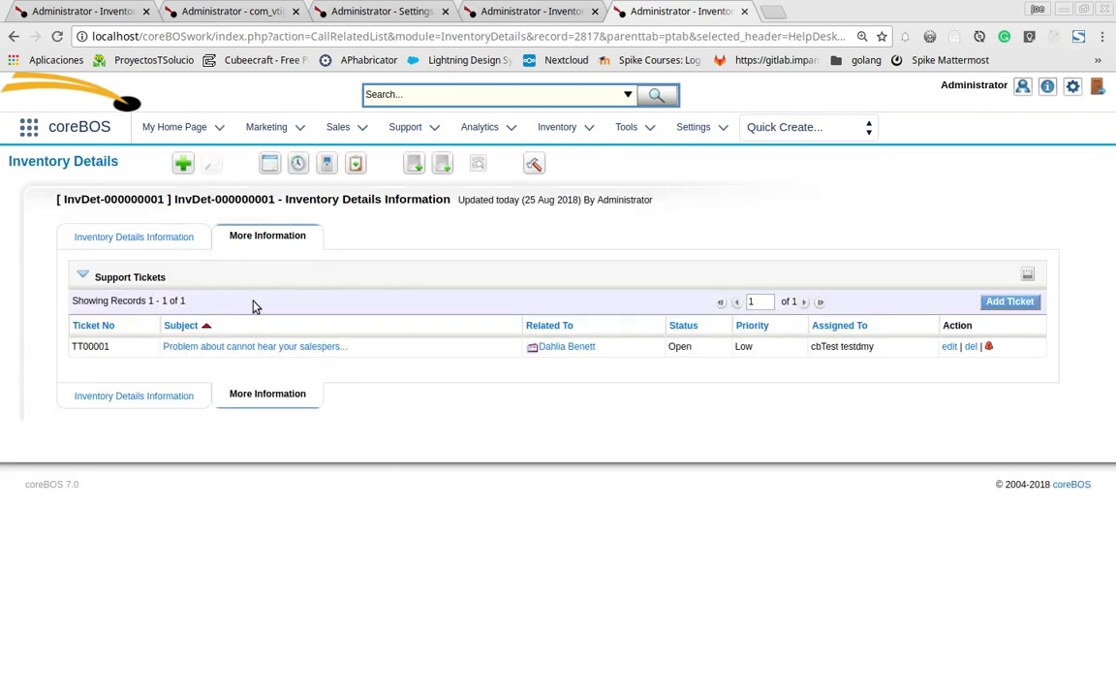
{"action": "left_click", "coordinate": [150, 244]}
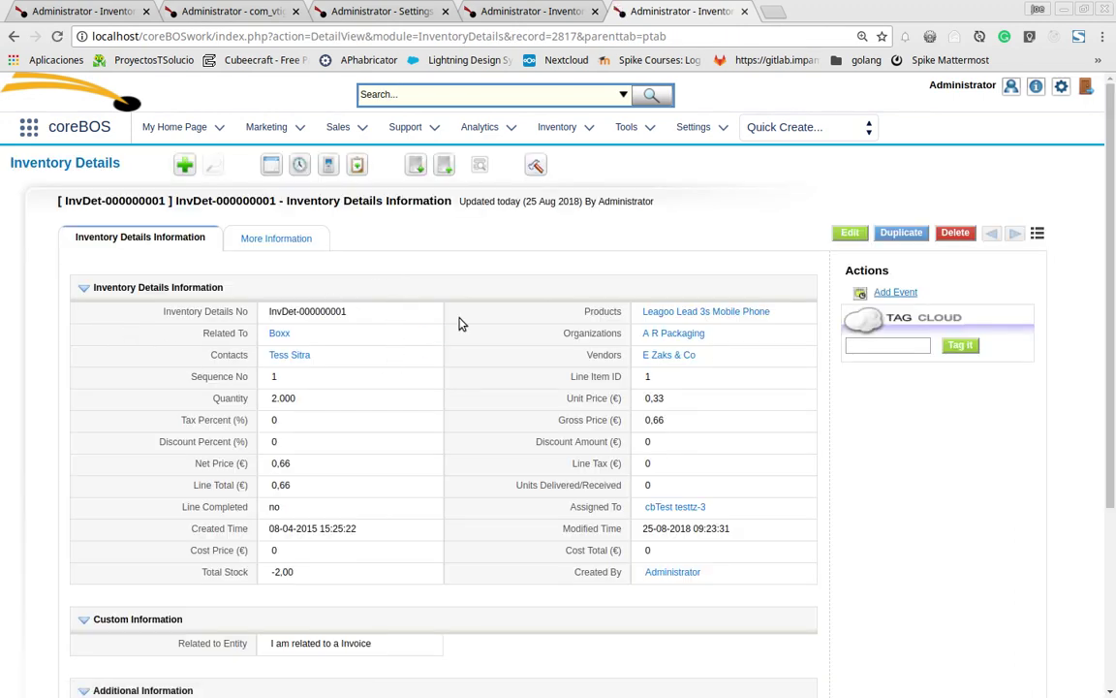
{"action": "left_click", "coordinate": [197, 8]}
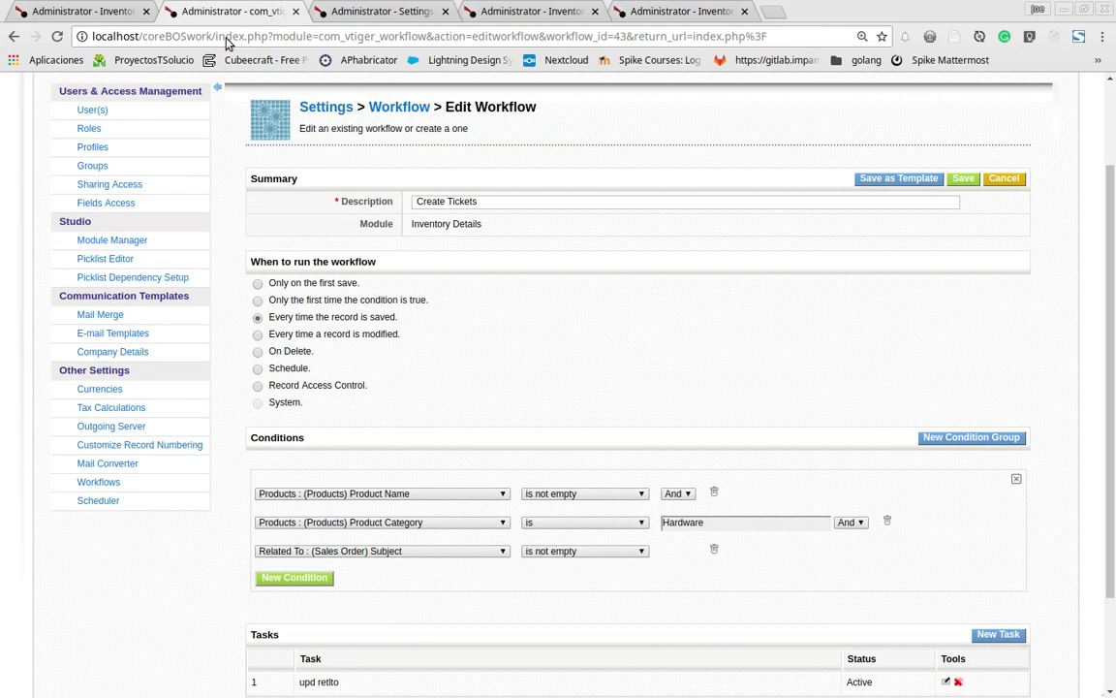
{"action": "scroll", "coordinate": [882, 590], "scroll_direction": "down", "scroll_amount": 2}
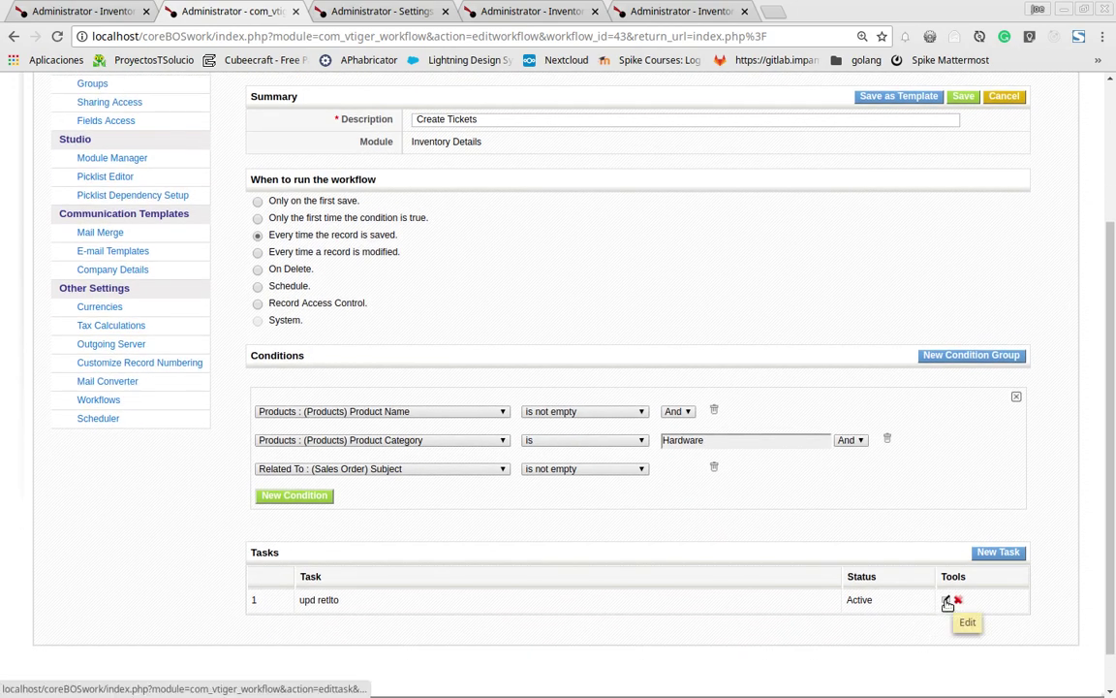
{"action": "left_click", "coordinate": [946, 601]}
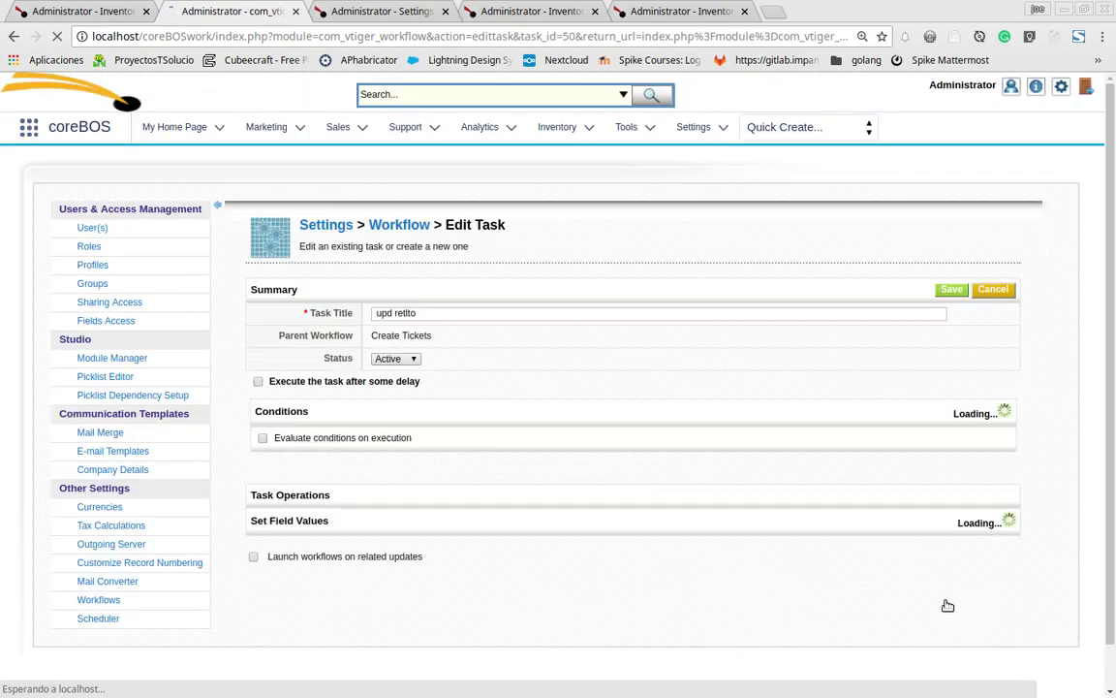
{"action": "left_click", "coordinate": [998, 290]}
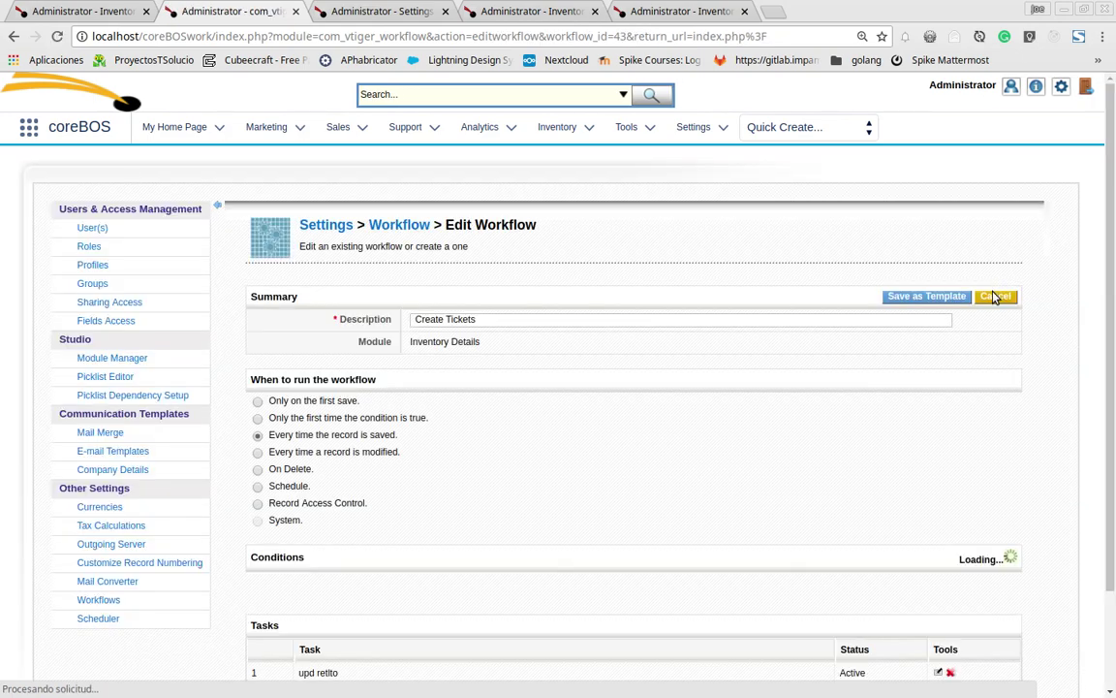
Step: Start a new task of type Create Entity in the Create Tickets workflow
{"action": "scroll", "coordinate": [920, 573], "scroll_direction": "down", "scroll_amount": 2}
{"action": "scroll", "coordinate": [919, 572], "scroll_direction": "down", "scroll_amount": 1}
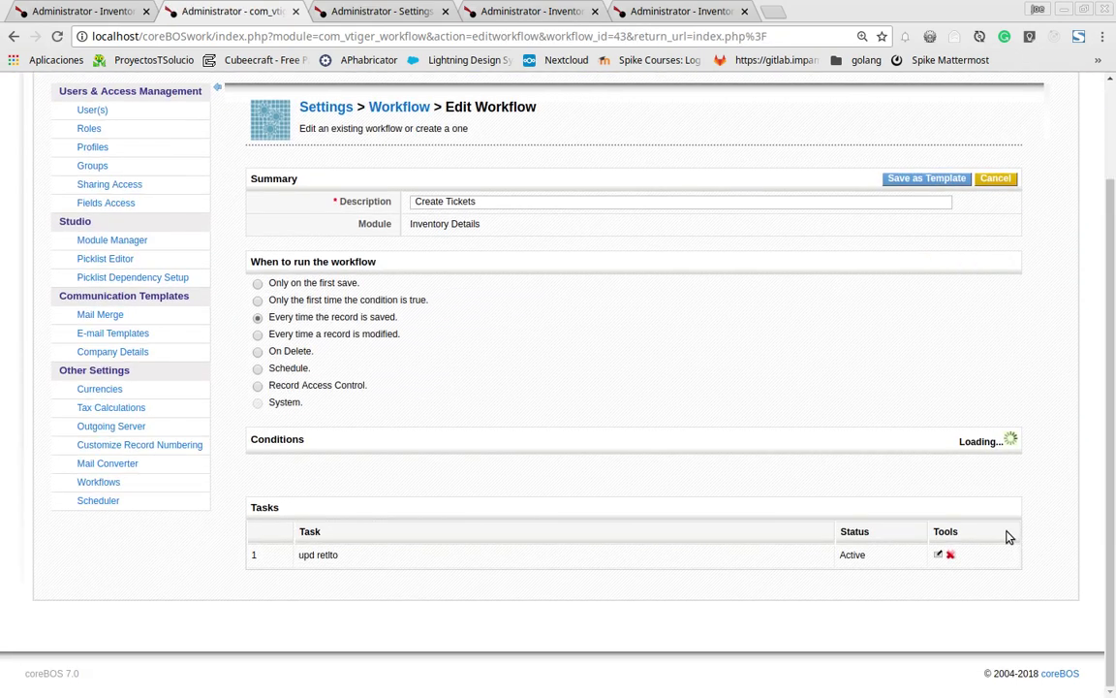
{"action": "left_click", "coordinate": [998, 635]}
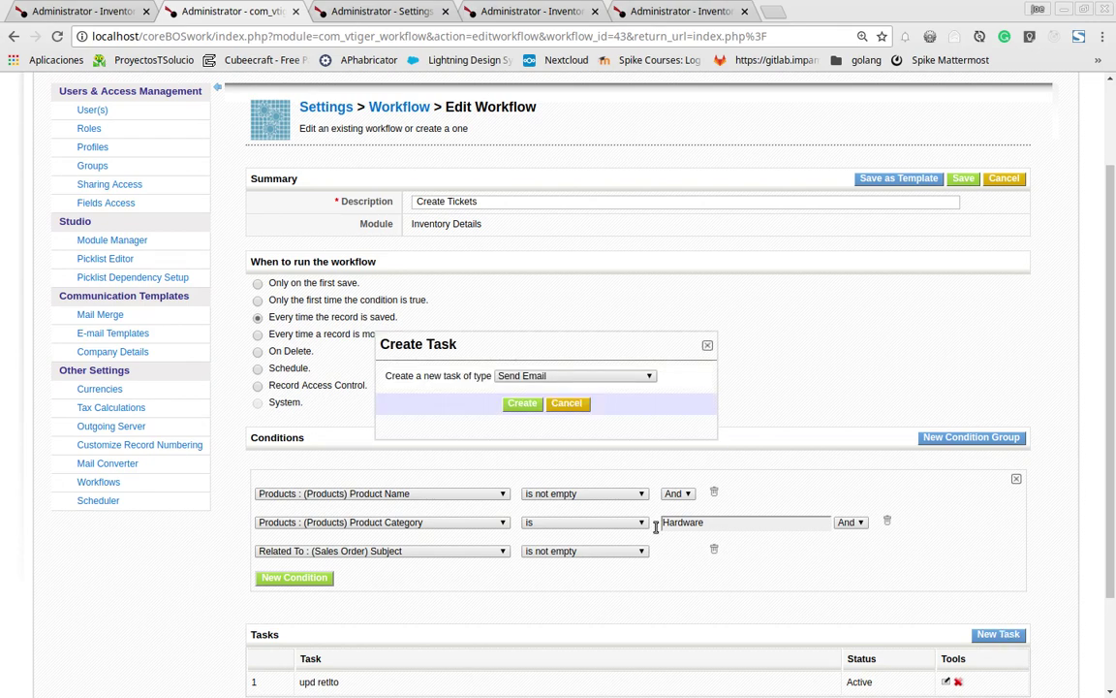
{"action": "left_click", "coordinate": [591, 378]}
{"action": "left_click", "coordinate": [548, 422]}
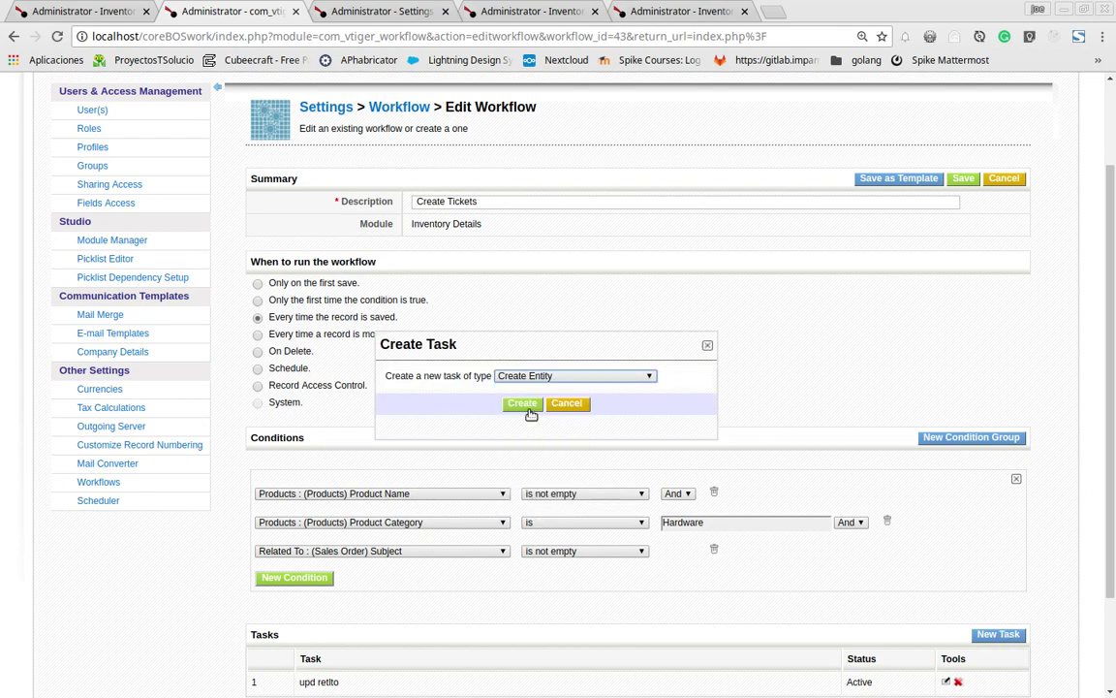
{"action": "left_click", "coordinate": [525, 405]}
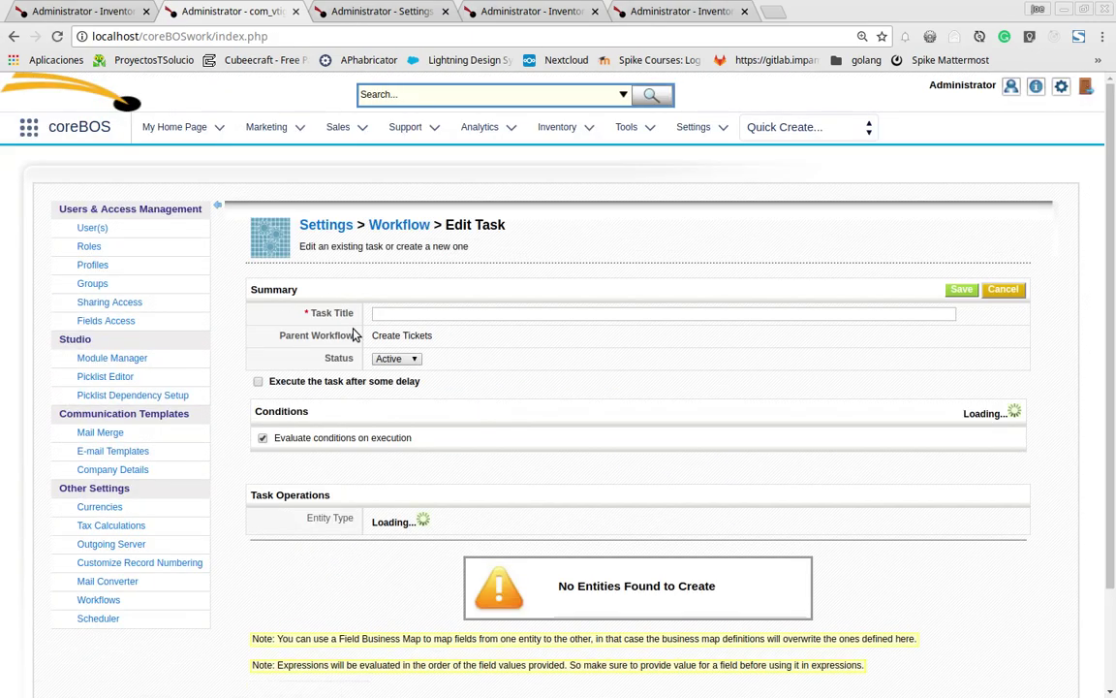
Step: Title the task Create Tickets, turn off condition evaluation on execution, and set the entity type to Support Tickets
{"action": "middle_click", "coordinate": [441, 316]}
{"action": "scroll", "coordinate": [446, 362], "scroll_direction": "down", "scroll_amount": 2}
{"action": "left_click", "coordinate": [263, 385]}
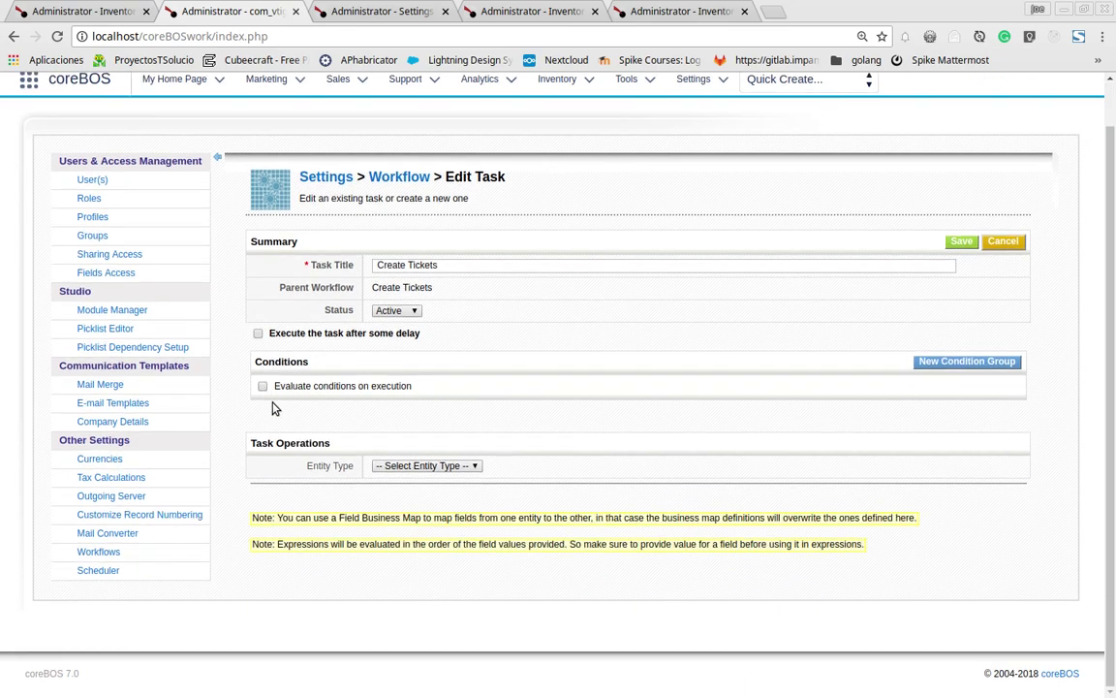
{"action": "left_click", "coordinate": [422, 466]}
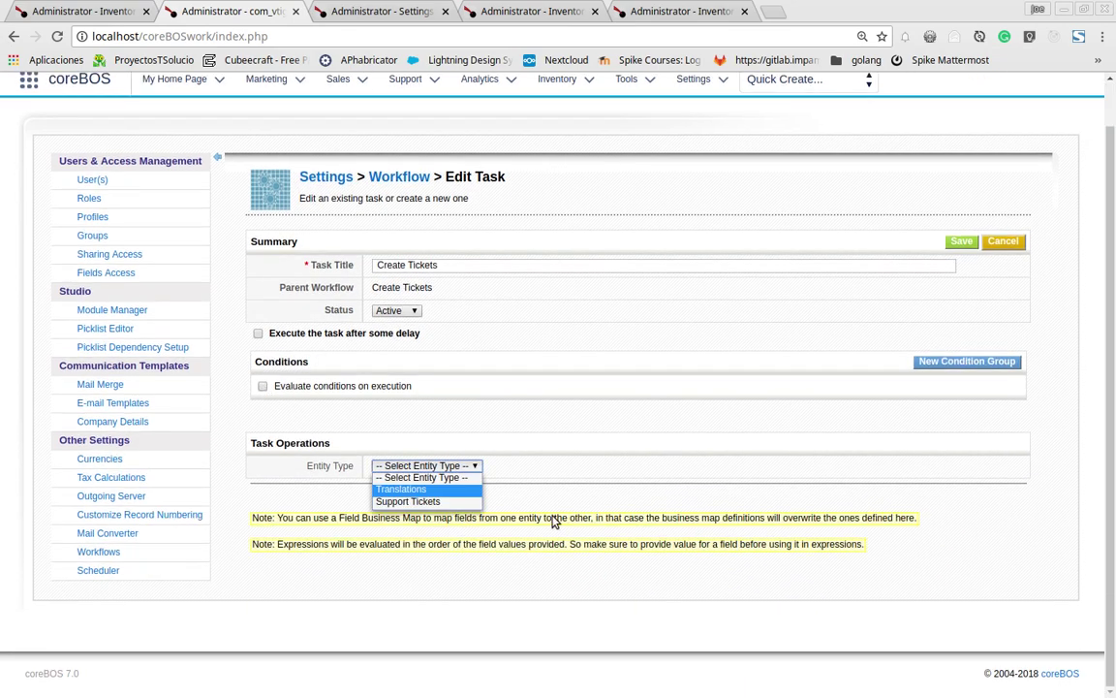
{"action": "left_click", "coordinate": [424, 501]}
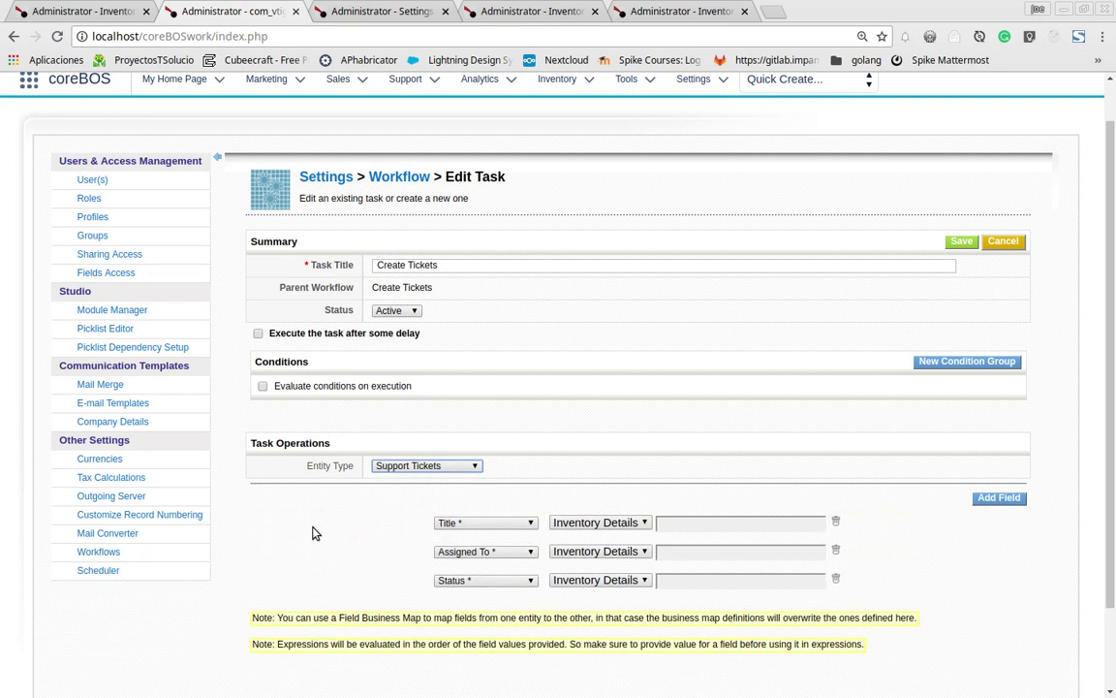
Step: Map the ticket's Title to the Inventory Details No field (inventorydetails_no) and save the value
{"action": "left_click", "coordinate": [623, 524]}
{"action": "left_click", "coordinate": [623, 535]}
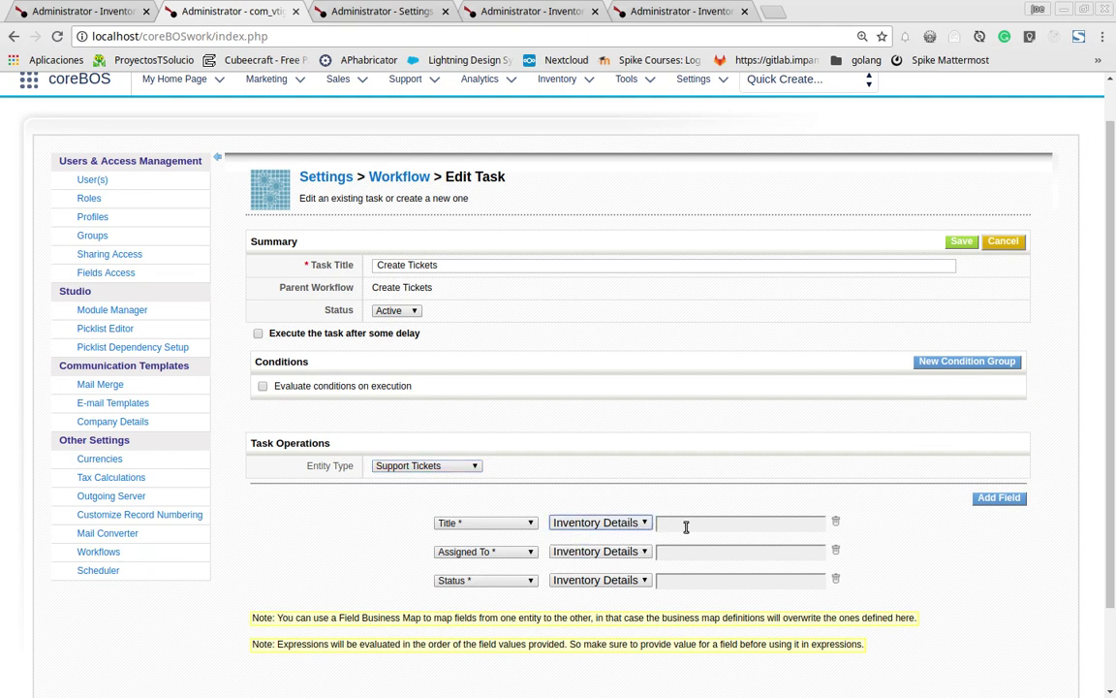
{"action": "left_click", "coordinate": [688, 525]}
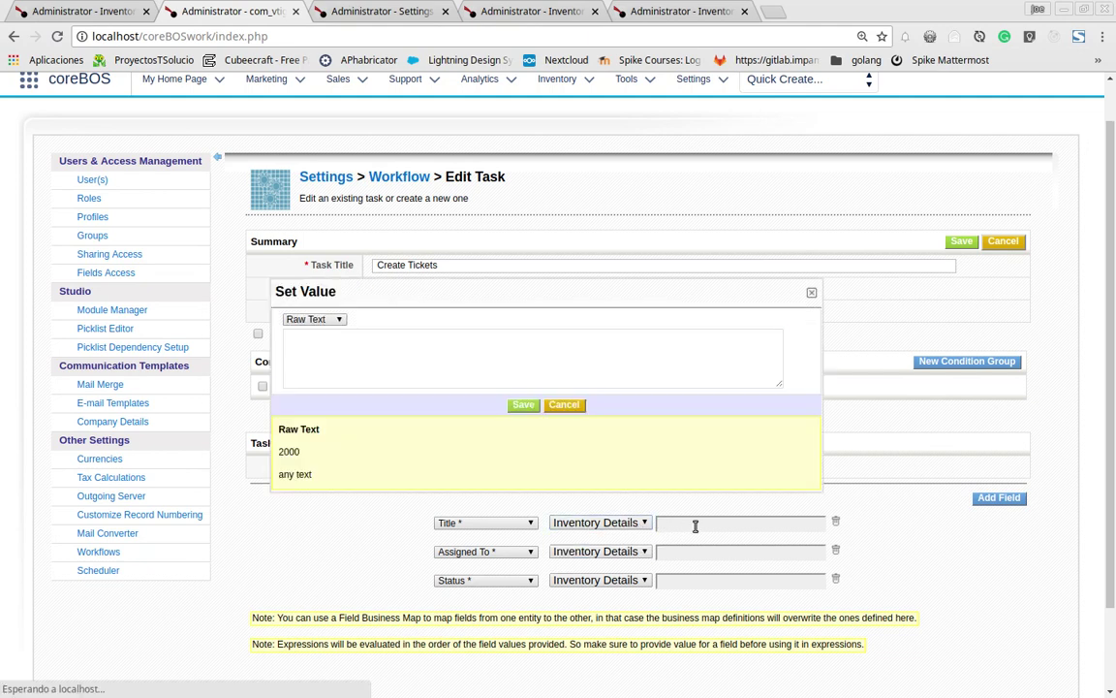
{"action": "left_click", "coordinate": [312, 319]}
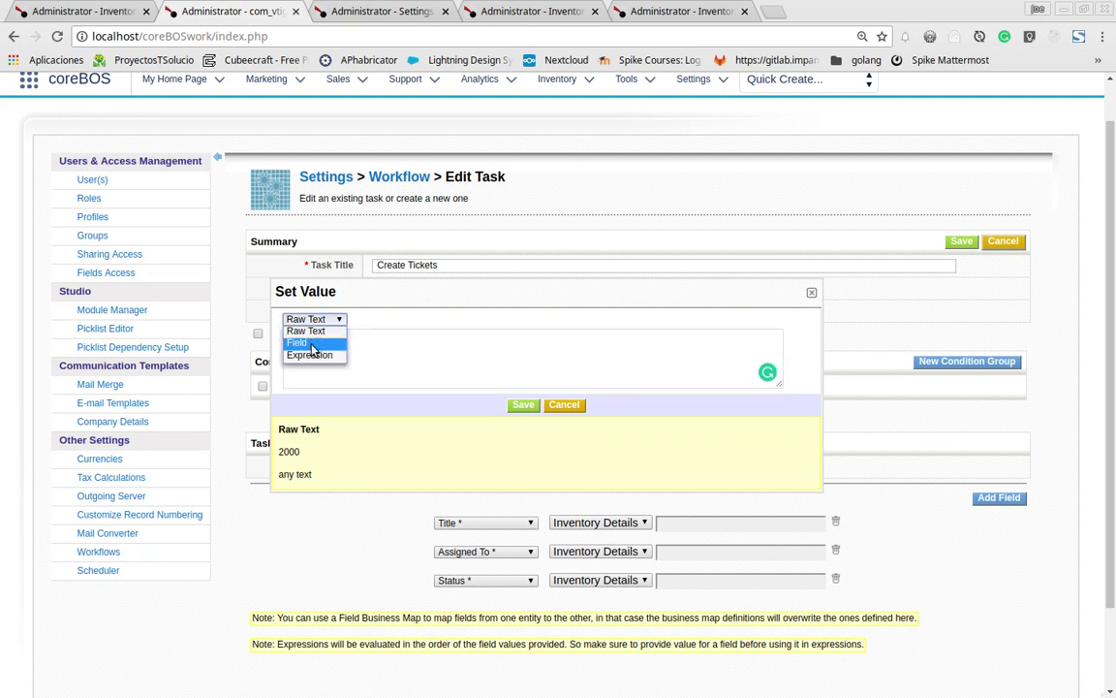
{"action": "left_click", "coordinate": [312, 344]}
{"action": "left_click", "coordinate": [465, 328]}
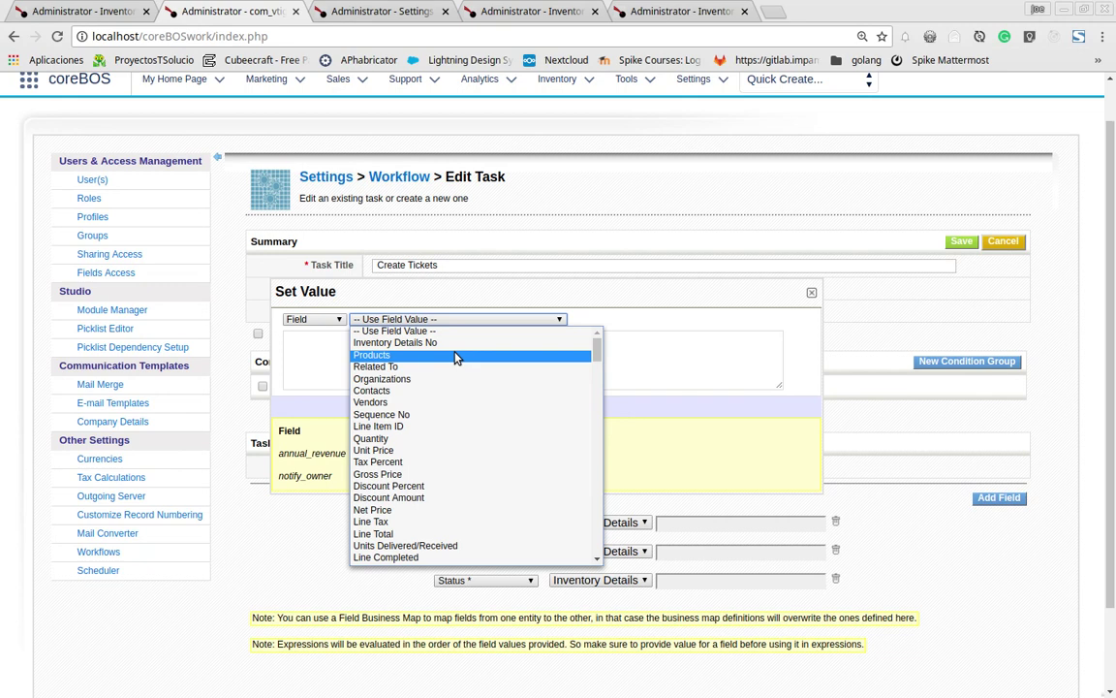
{"action": "left_click", "coordinate": [455, 343]}
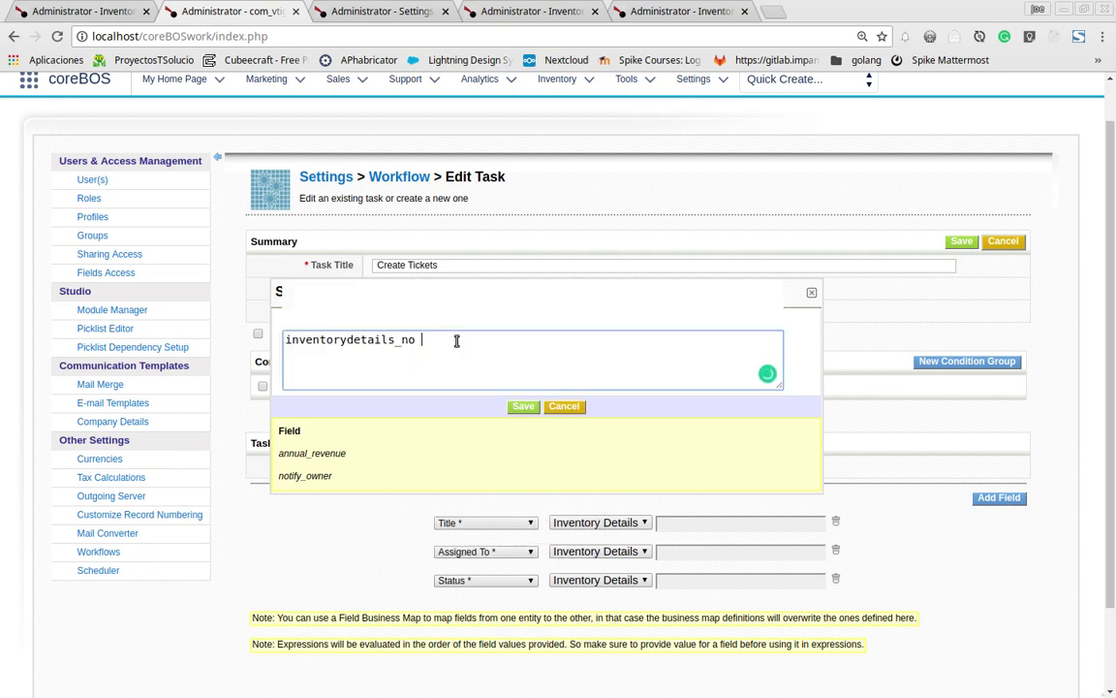
{"action": "left_click", "coordinate": [523, 408]}
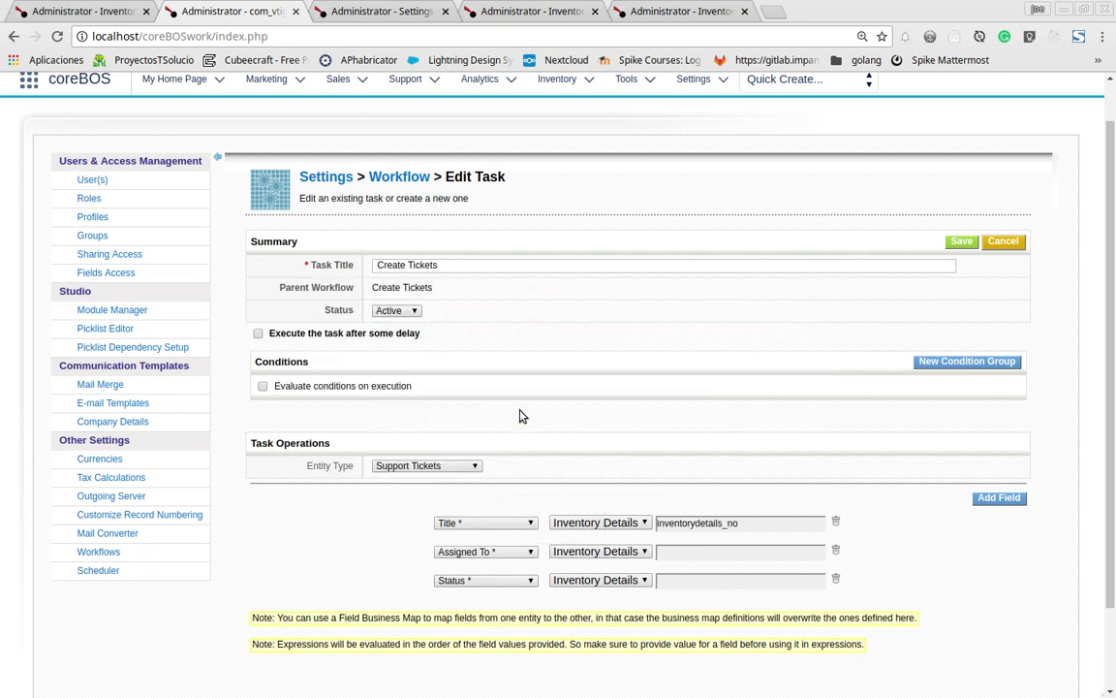
Step: Set the ticket's Assigned To value to the testdmy user and its Status to Open, saving both values
{"action": "left_click", "coordinate": [684, 557]}
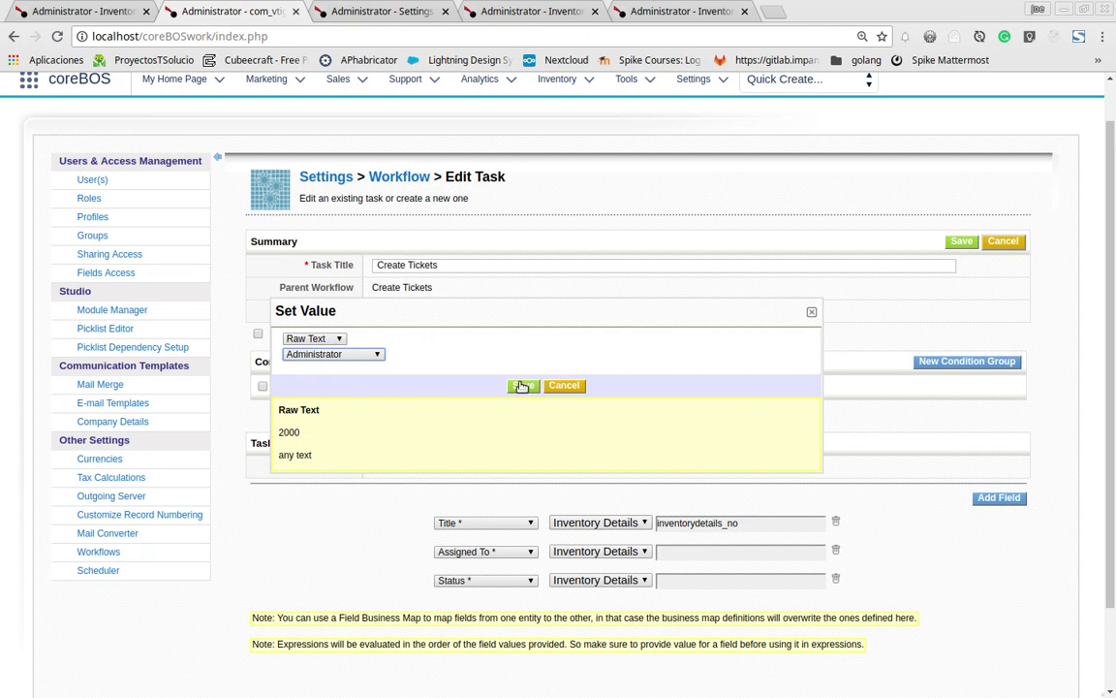
{"action": "left_click", "coordinate": [311, 354]}
{"action": "left_click", "coordinate": [319, 391]}
{"action": "left_click", "coordinate": [523, 385]}
{"action": "left_click", "coordinate": [732, 581]}
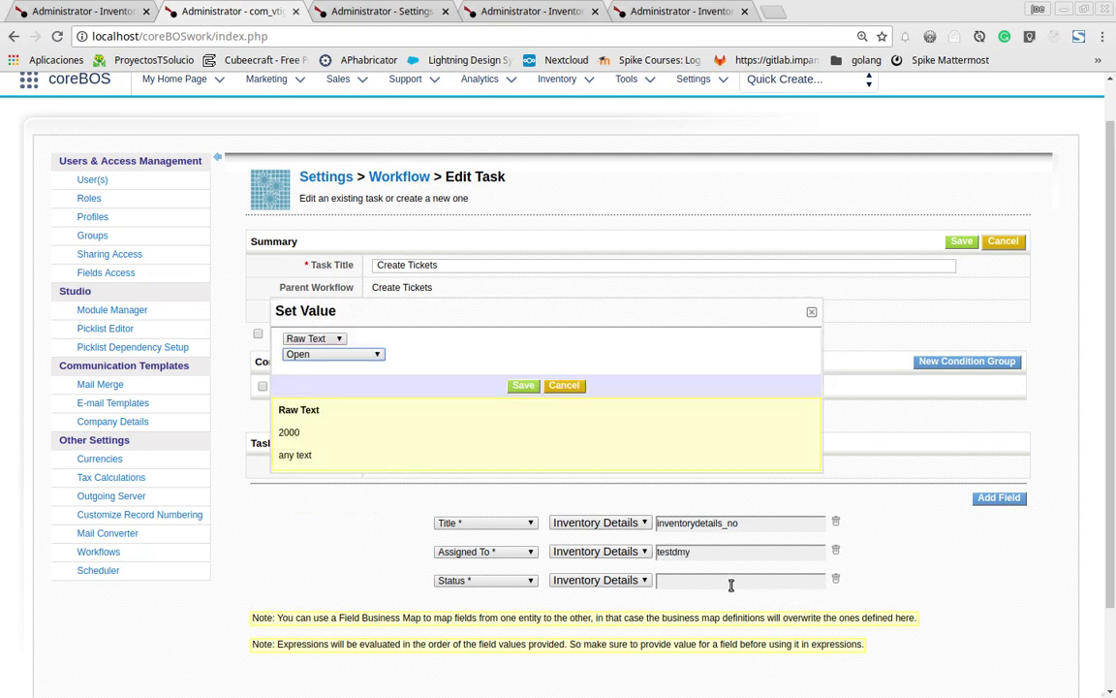
{"action": "left_click", "coordinate": [320, 354]}
{"action": "left_click", "coordinate": [319, 366]}
{"action": "left_click", "coordinate": [521, 386]}
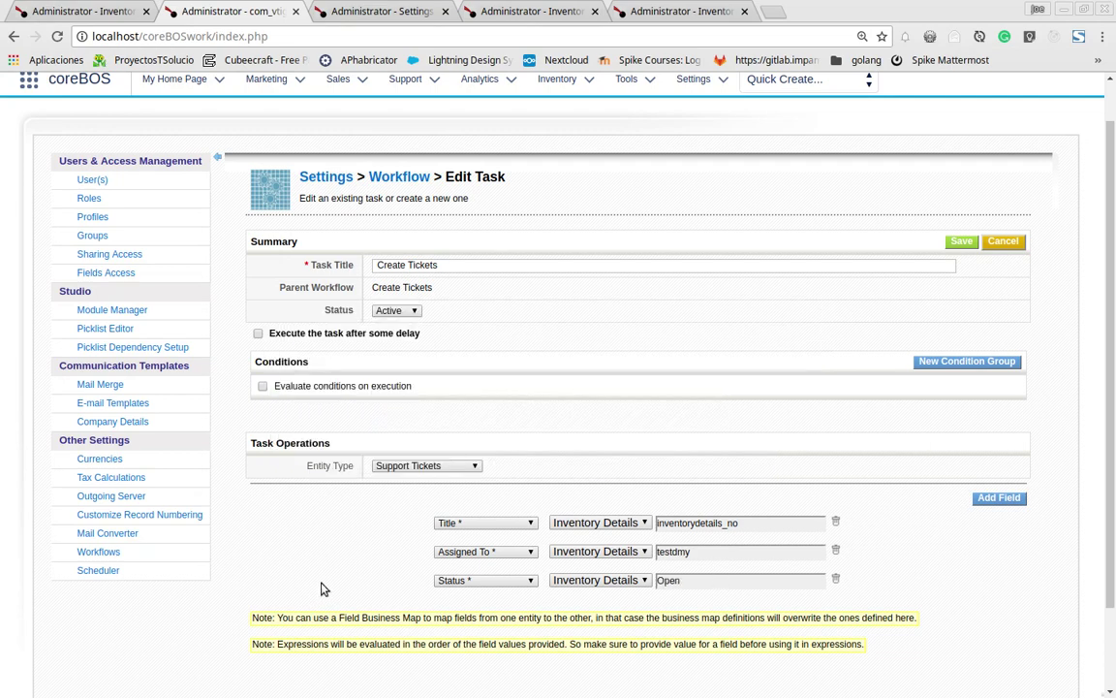
Step: Add a Product Name field mapping to the ticket and fill it from the Inventory Details Products field (productid)
{"action": "left_click", "coordinate": [1020, 501]}
{"action": "scroll", "coordinate": [726, 486], "scroll_direction": "down", "scroll_amount": 2}
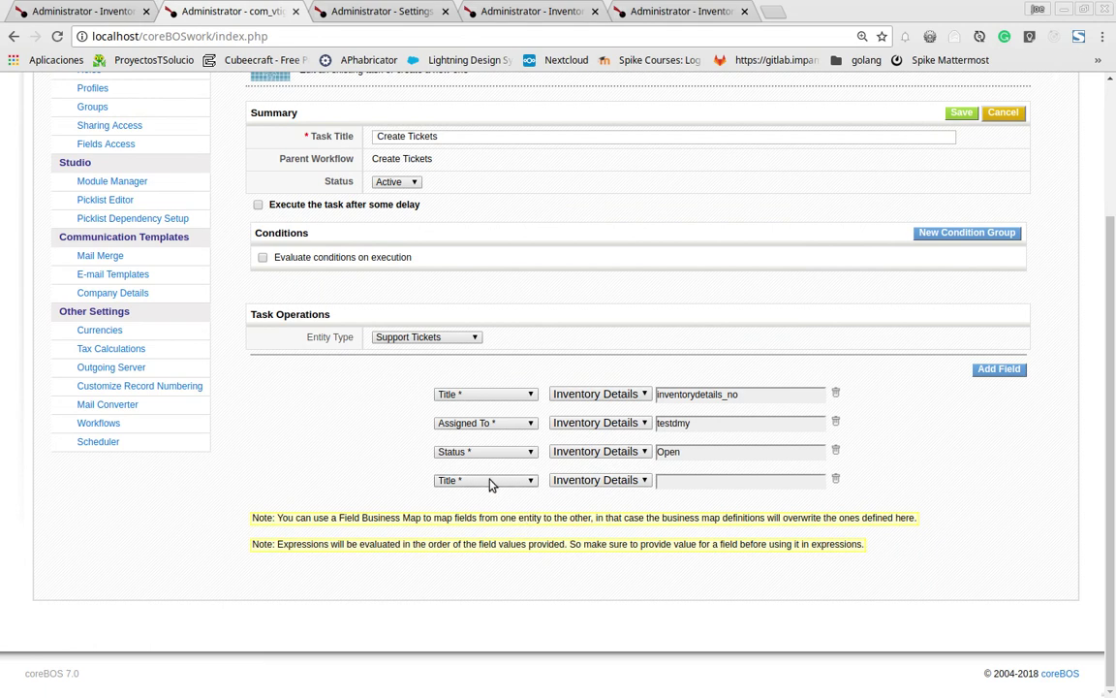
{"action": "left_click", "coordinate": [490, 481]}
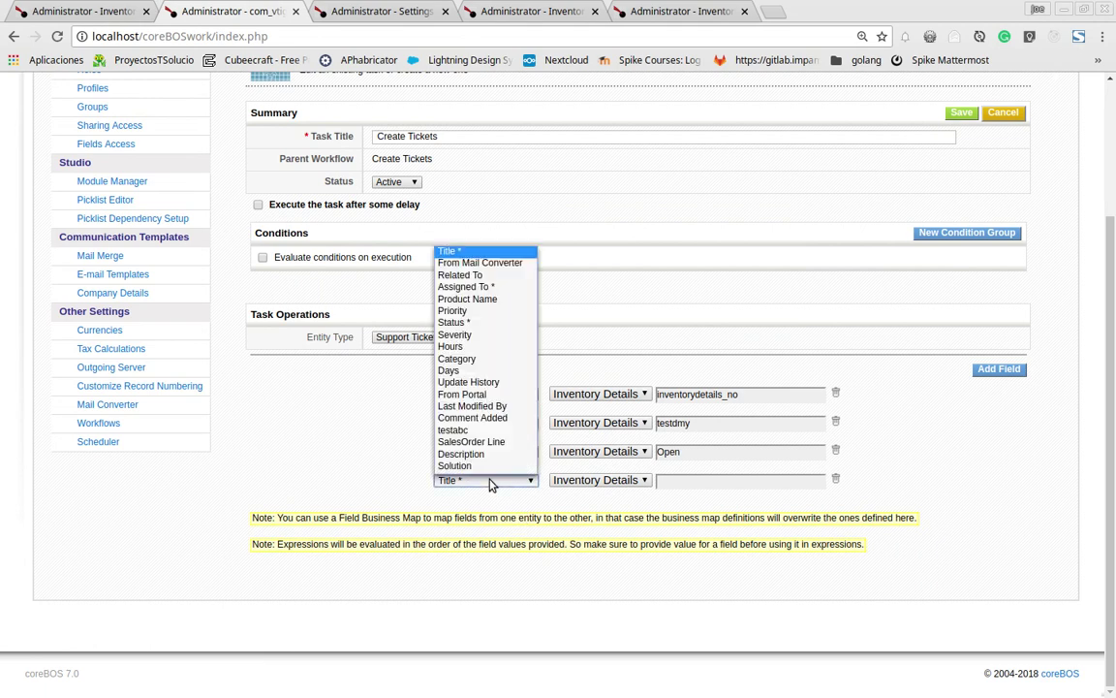
{"action": "left_click", "coordinate": [474, 303]}
{"action": "left_click", "coordinate": [696, 480]}
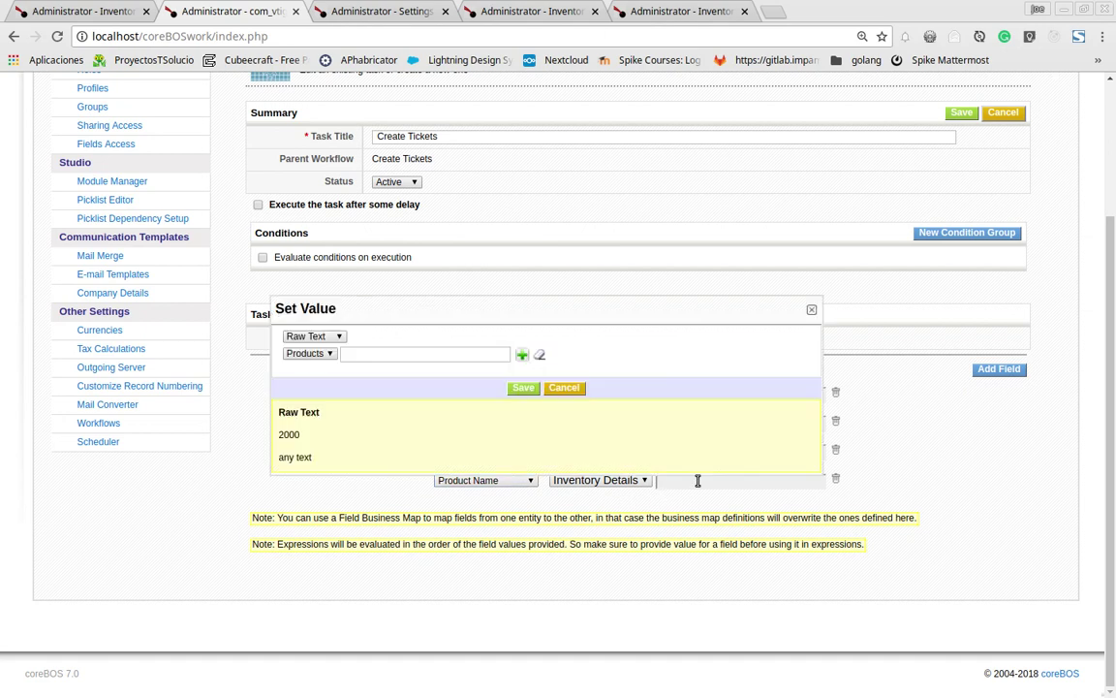
{"action": "left_click", "coordinate": [311, 335]}
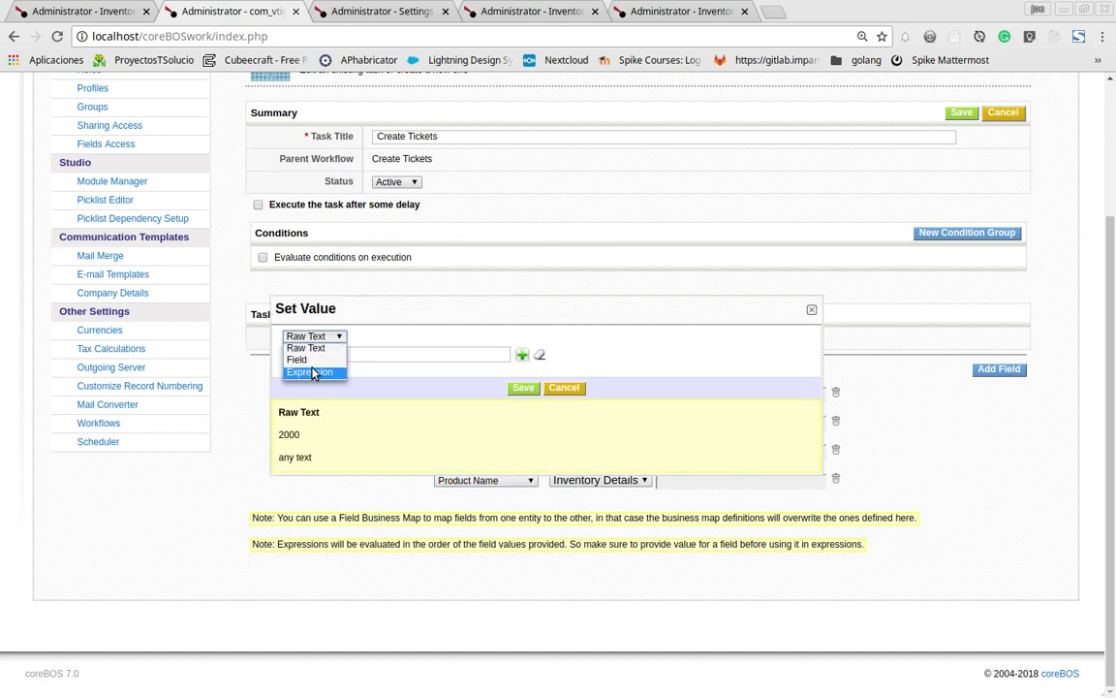
{"action": "left_click", "coordinate": [312, 362]}
{"action": "left_click", "coordinate": [387, 337]}
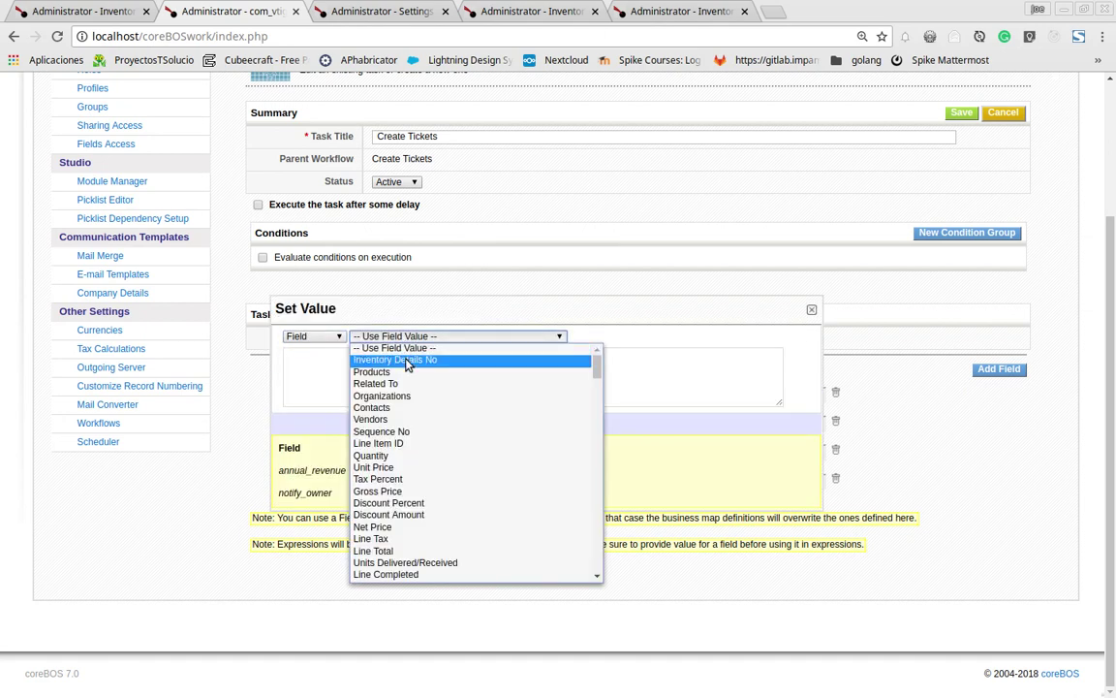
{"action": "left_click", "coordinate": [404, 376]}
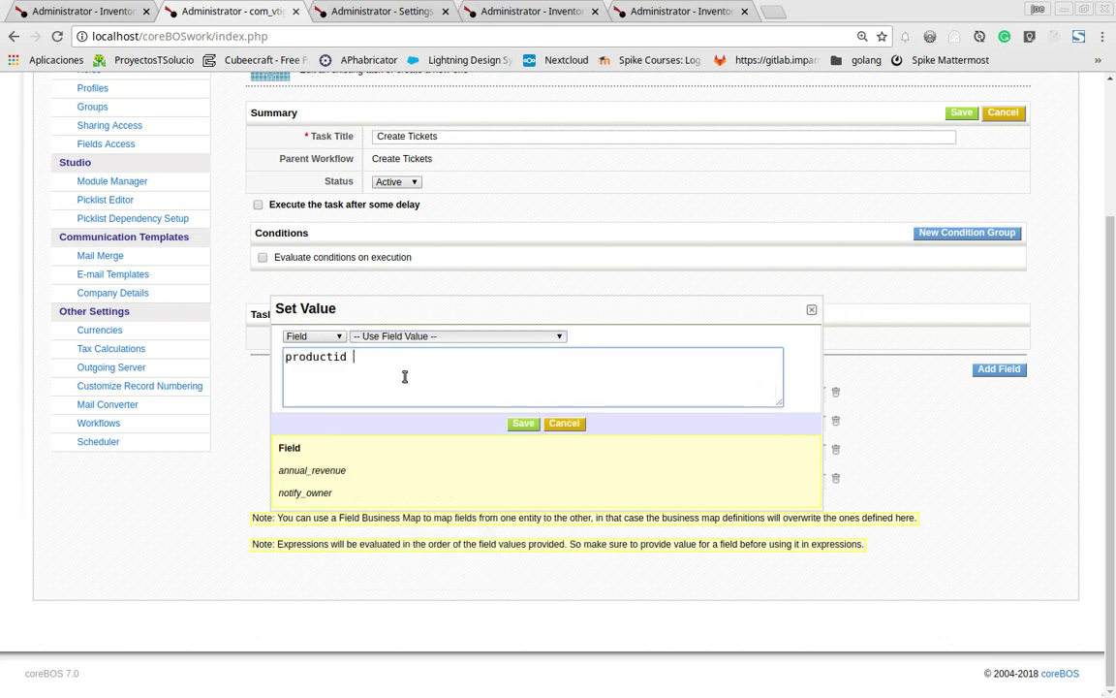
{"action": "left_click", "coordinate": [523, 424]}
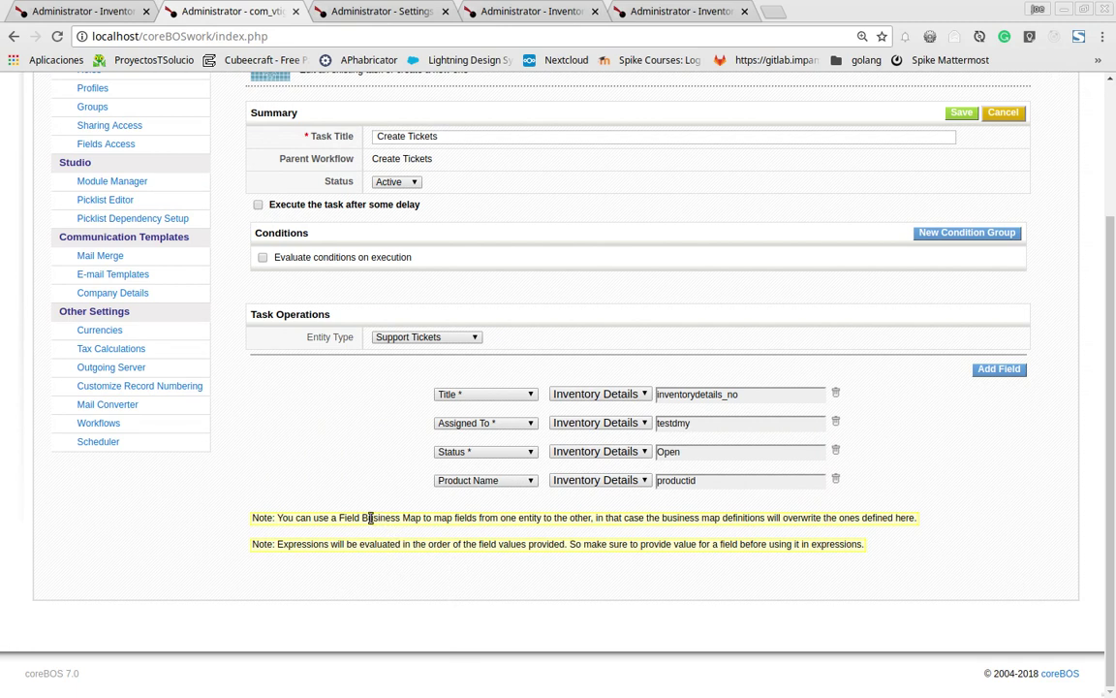
Step: Save the Create Tickets task and review the workflow's conditions and task list
{"action": "left_click_drag", "start_coordinate": [422, 517], "coordinate": [437, 521]}
{"action": "left_click", "coordinate": [956, 114]}
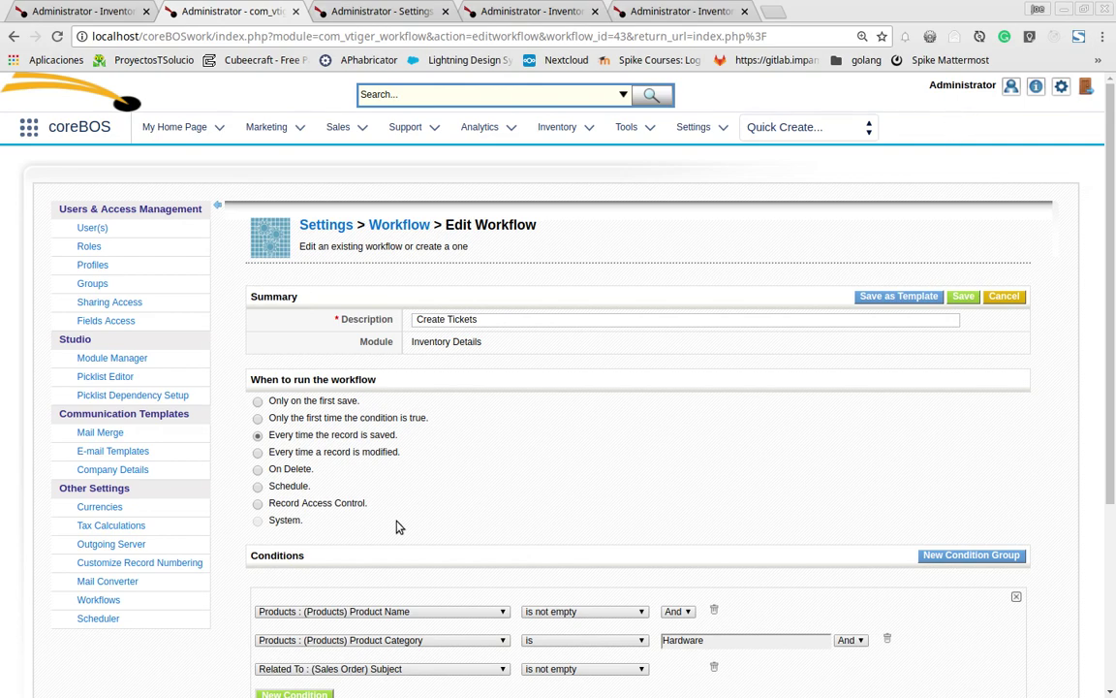
{"action": "scroll", "coordinate": [395, 526], "scroll_direction": "down", "scroll_amount": 3}
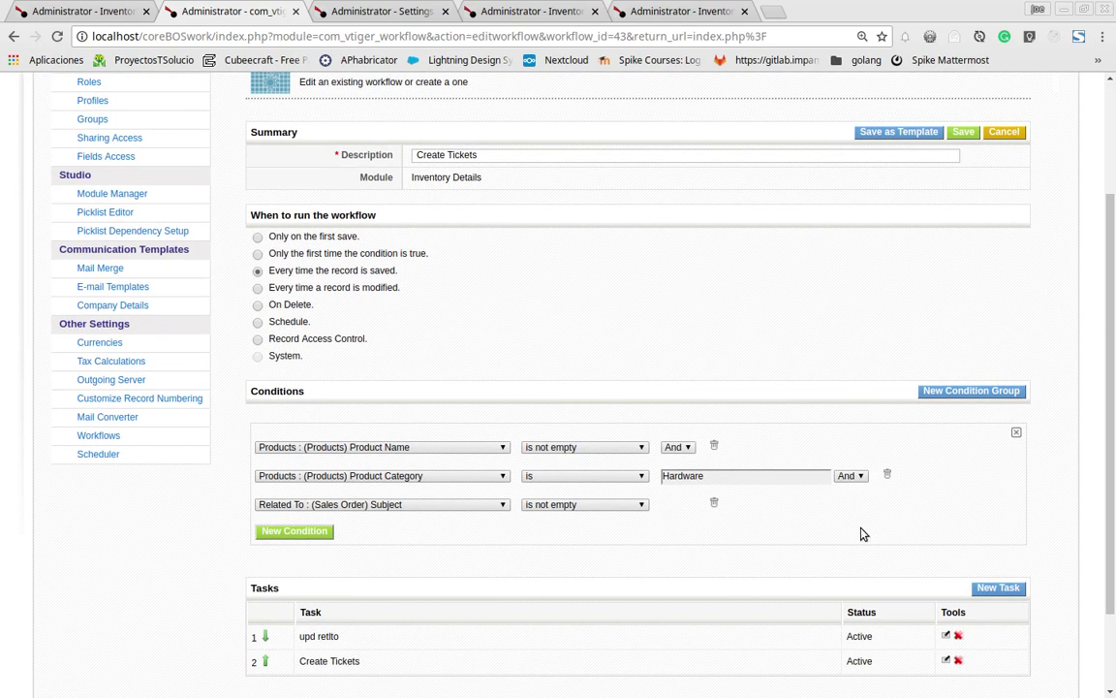
{"action": "scroll", "coordinate": [863, 534], "scroll_direction": "down", "scroll_amount": 2}
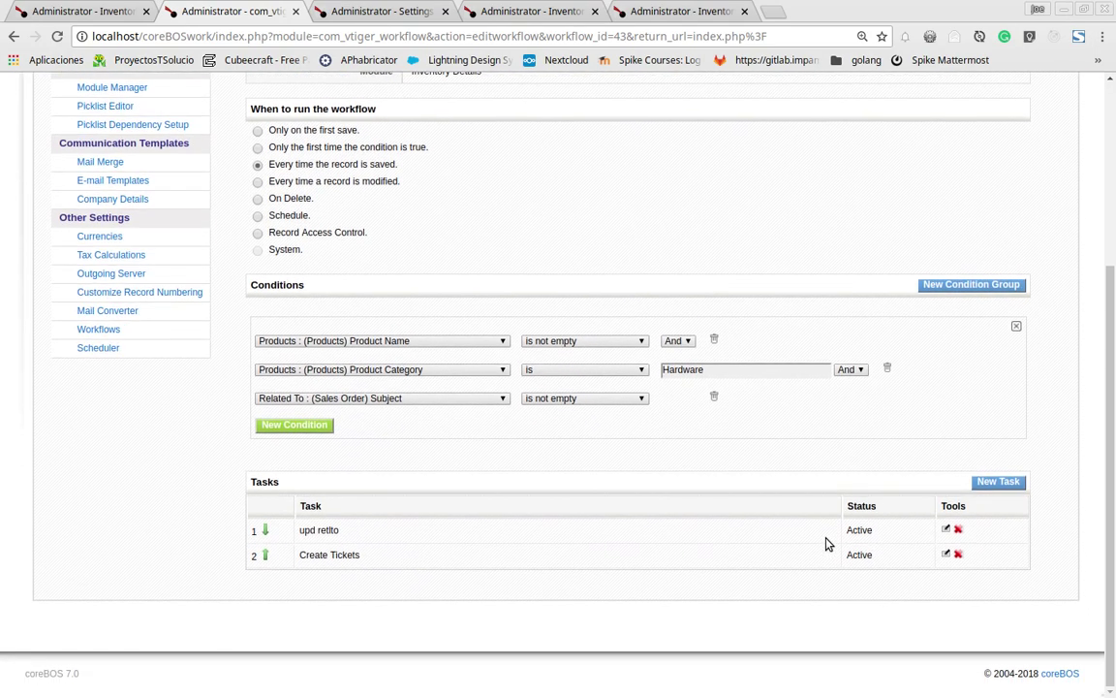
Step: Open the Support Tickets list in place of the Inventory Details layout editor and check its record count
{"action": "left_click", "coordinate": [396, 12]}
{"action": "scroll", "coordinate": [458, 154], "scroll_direction": "up", "scroll_amount": 3}
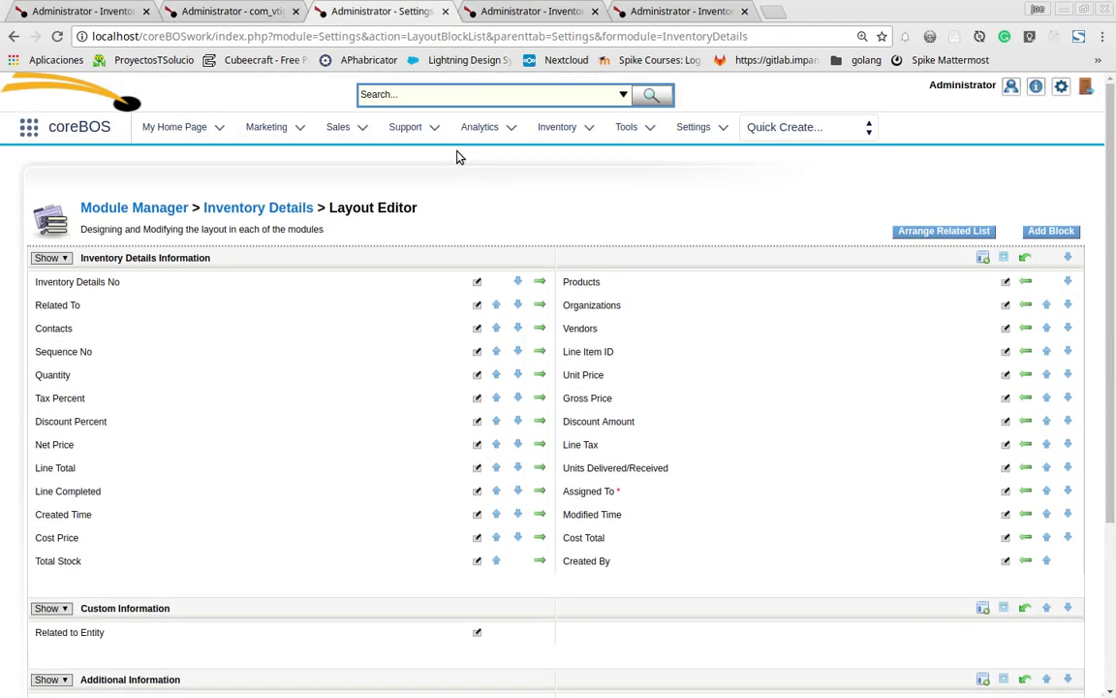
{"action": "mouse_move", "coordinate": [424, 128]}
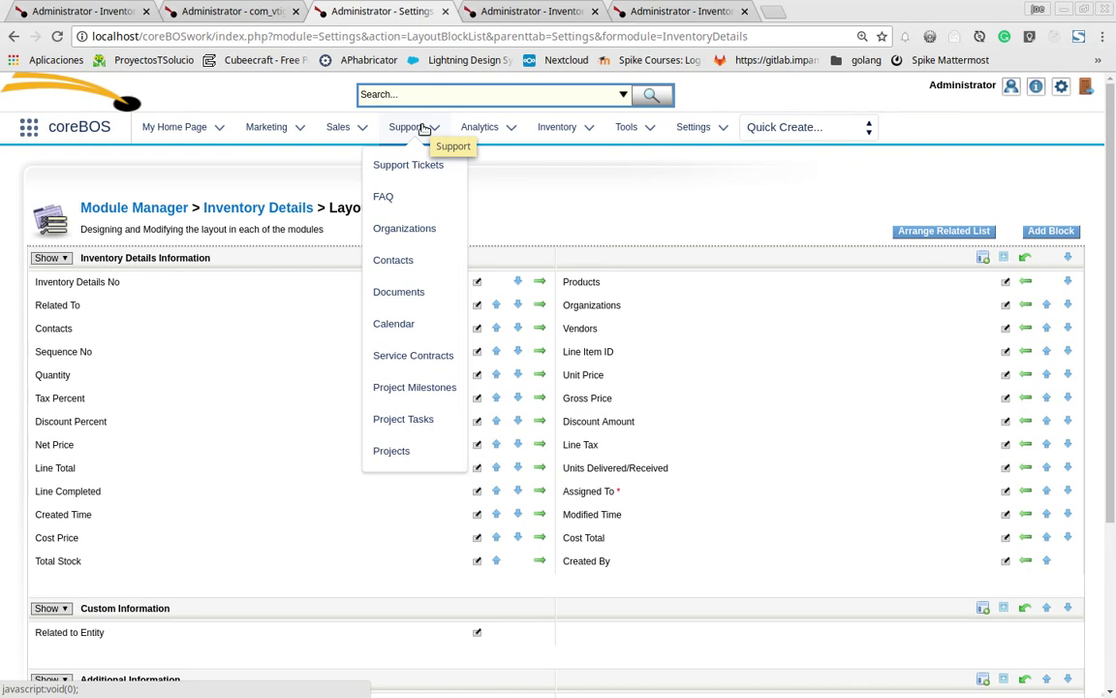
{"action": "left_click", "coordinate": [404, 171]}
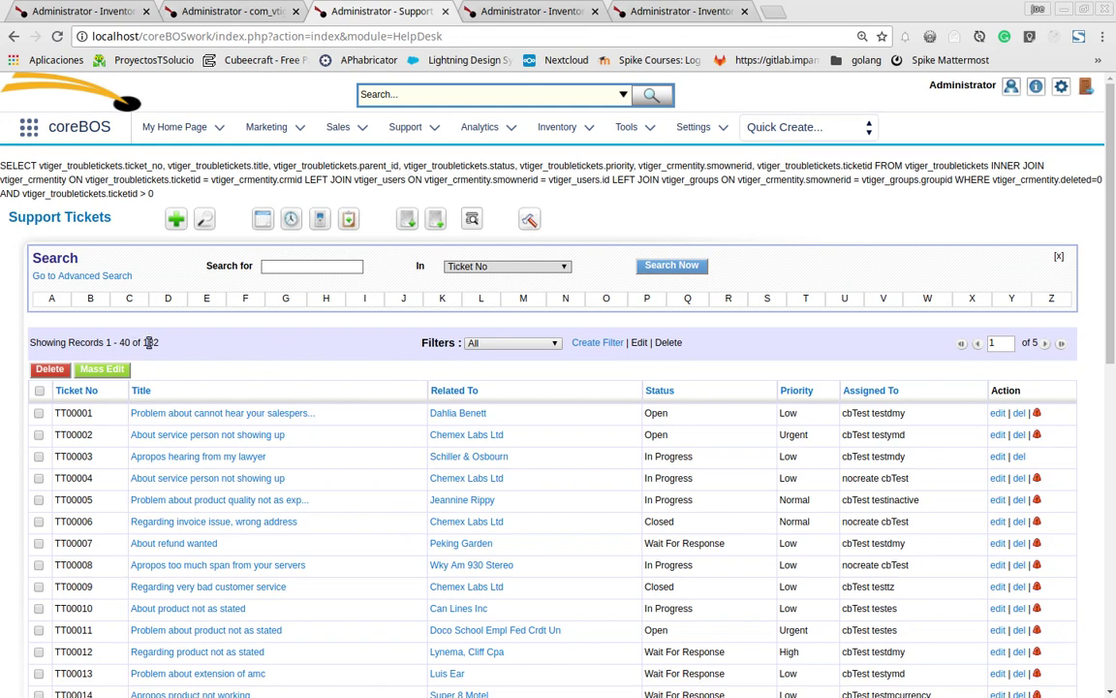
Step: Open the Sales Order list in place of the InvDet-000000002 record and close the spare InvDet-000000001 page
{"action": "left_click", "coordinate": [475, 7]}
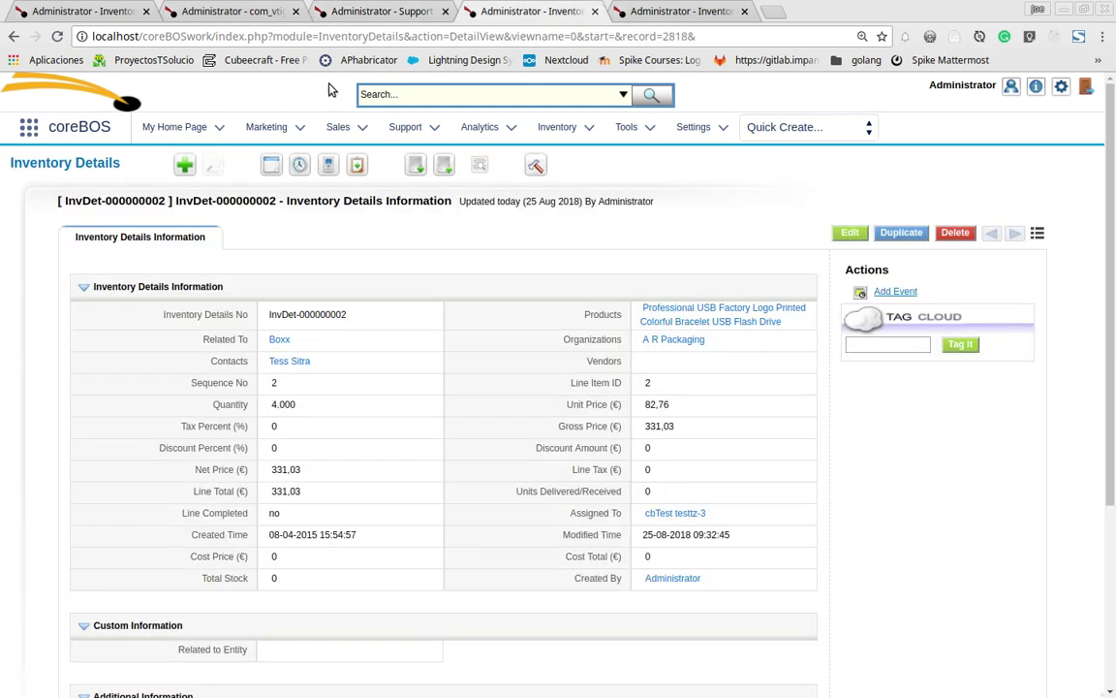
{"action": "mouse_move", "coordinate": [538, 133]}
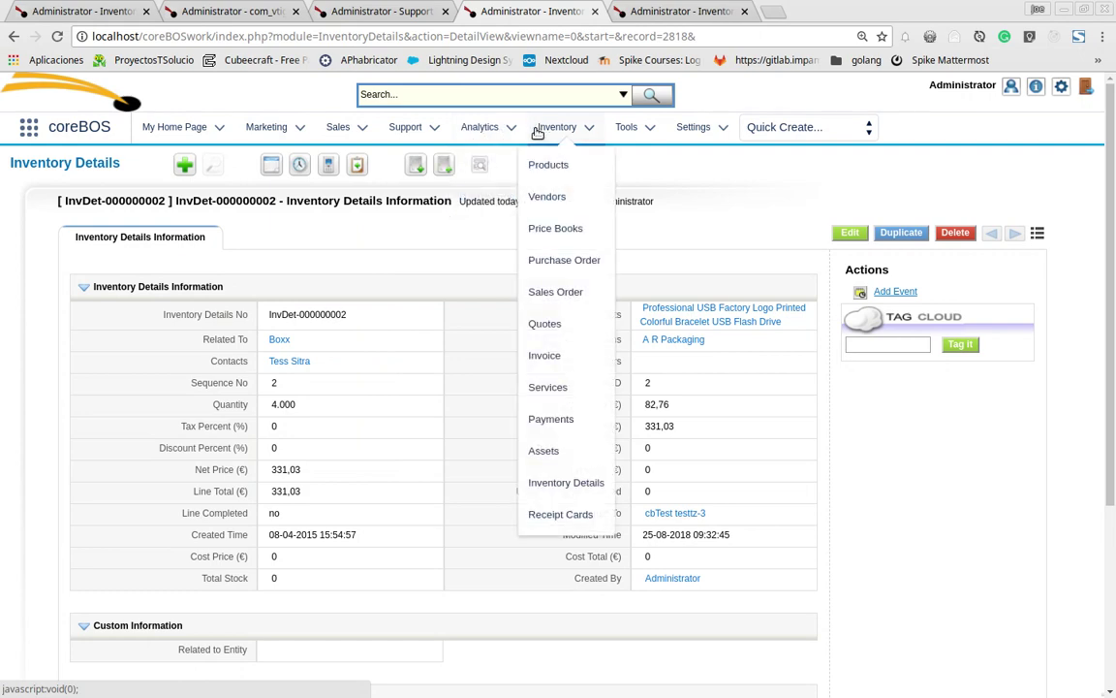
{"action": "left_click", "coordinate": [566, 292]}
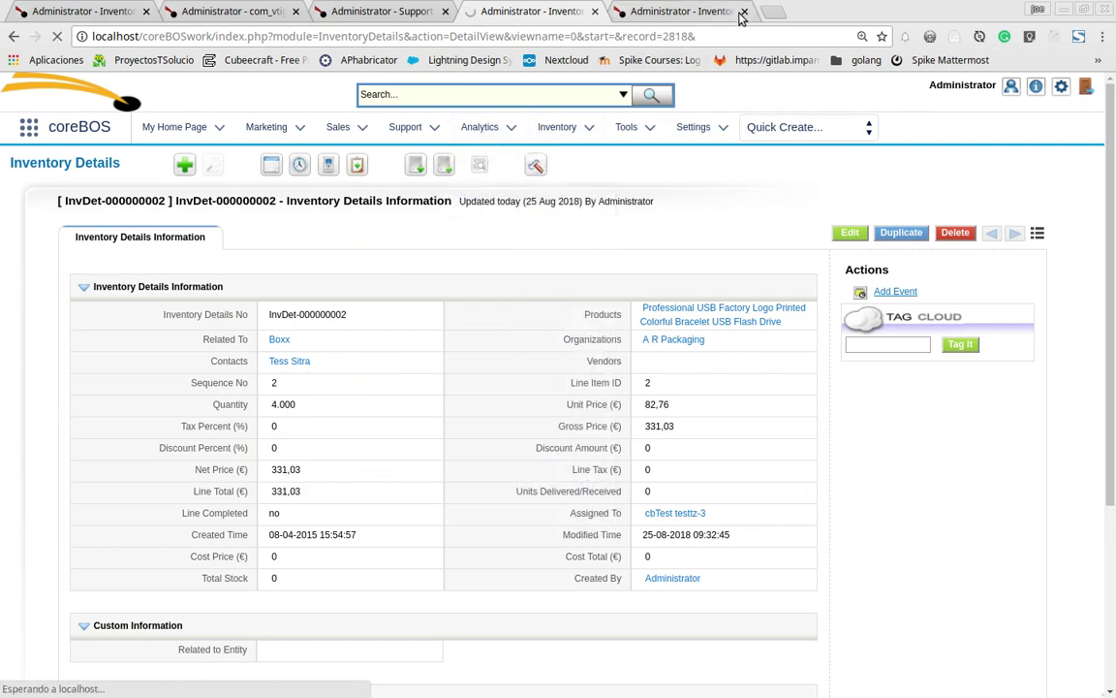
{"action": "left_click", "coordinate": [683, 12]}
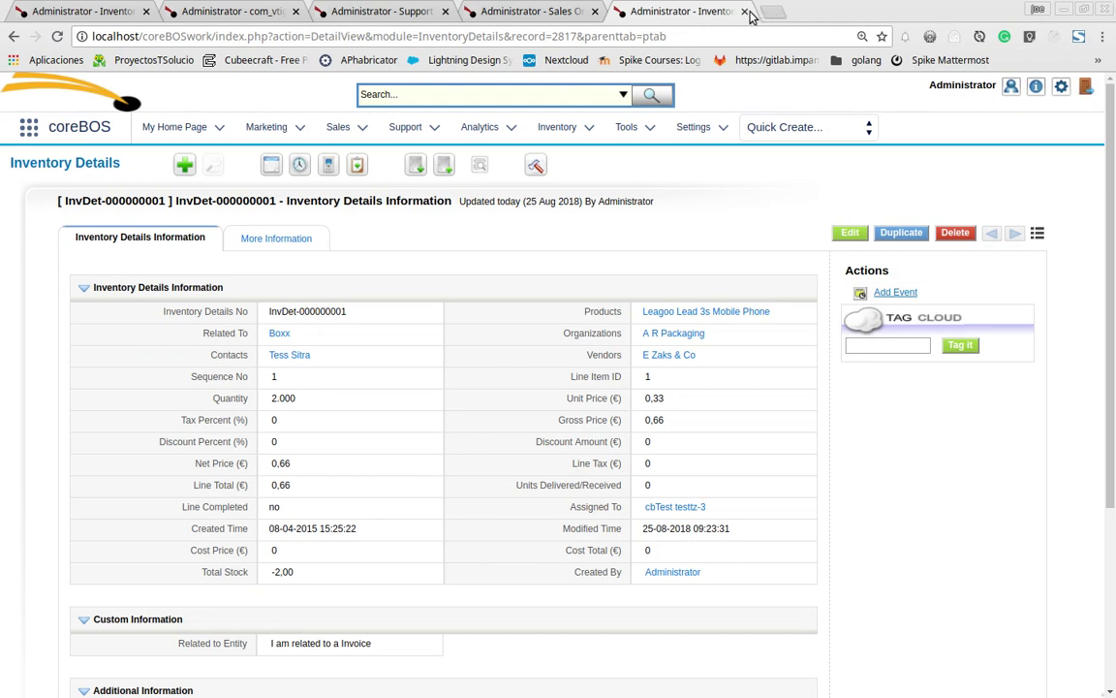
{"action": "middle_click", "coordinate": [678, 14]}
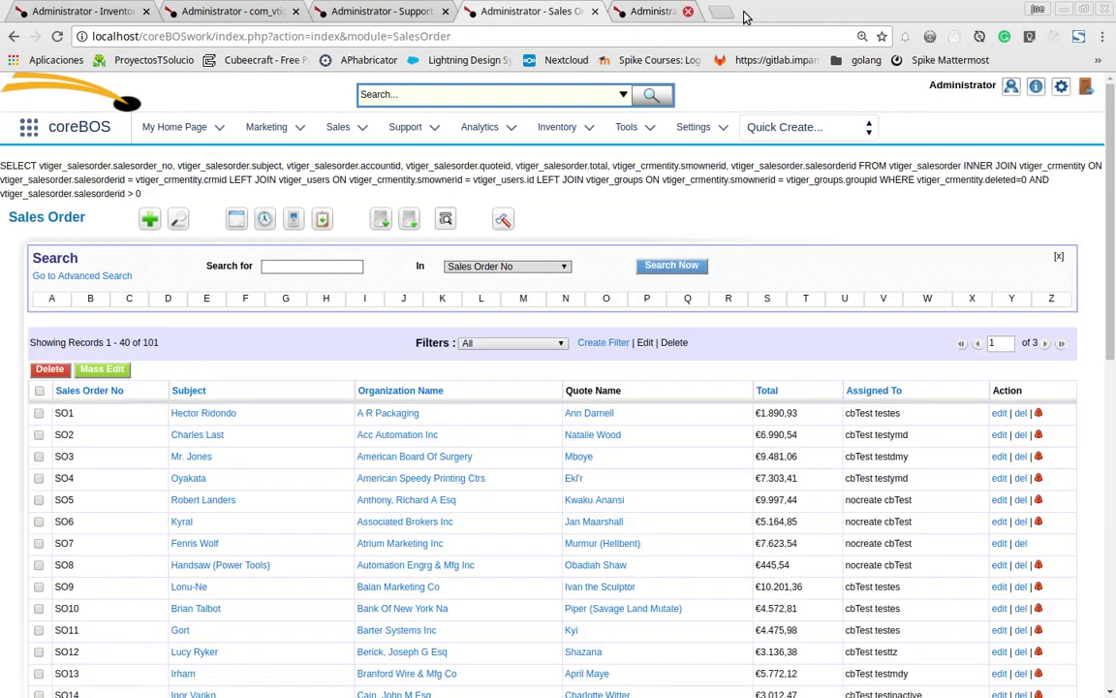
Step: Start a new sales order and set its Subject to IDTest
{"action": "left_click", "coordinate": [149, 219]}
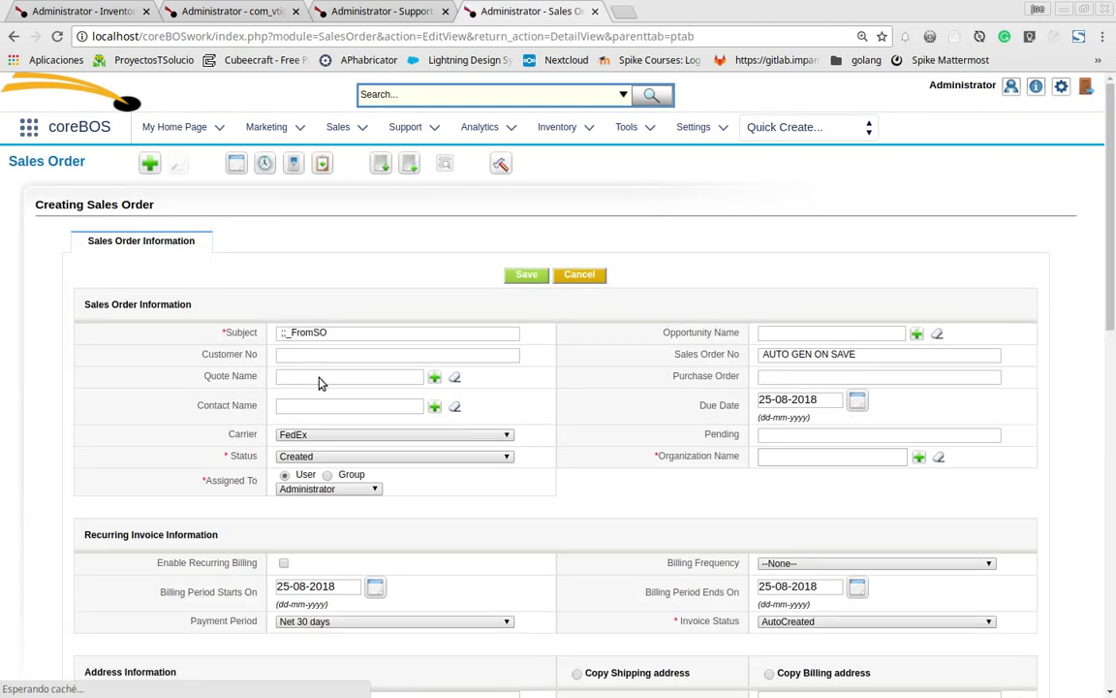
{"action": "left_click", "coordinate": [396, 331]}
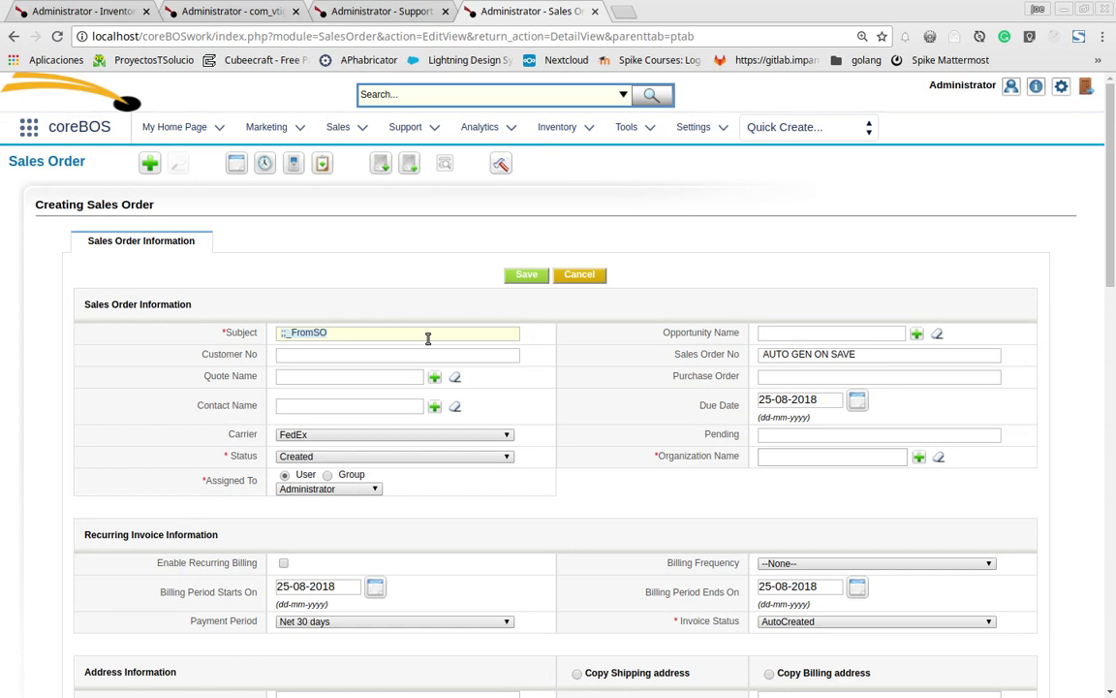
{"action": "type", "text": "IDTest"}
Step: Set the sales order's organization to Sat Poly Inc and apply the organization's address to the order
{"action": "scroll", "coordinate": [780, 379], "scroll_direction": "down", "scroll_amount": 2}
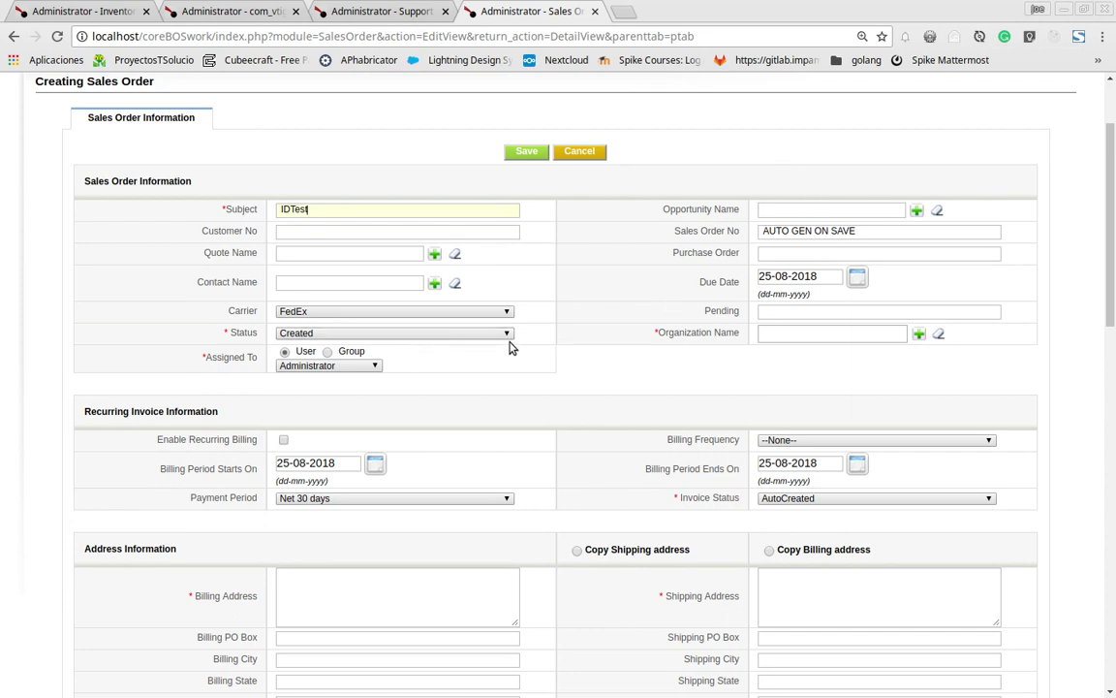
{"action": "left_click", "coordinate": [919, 333]}
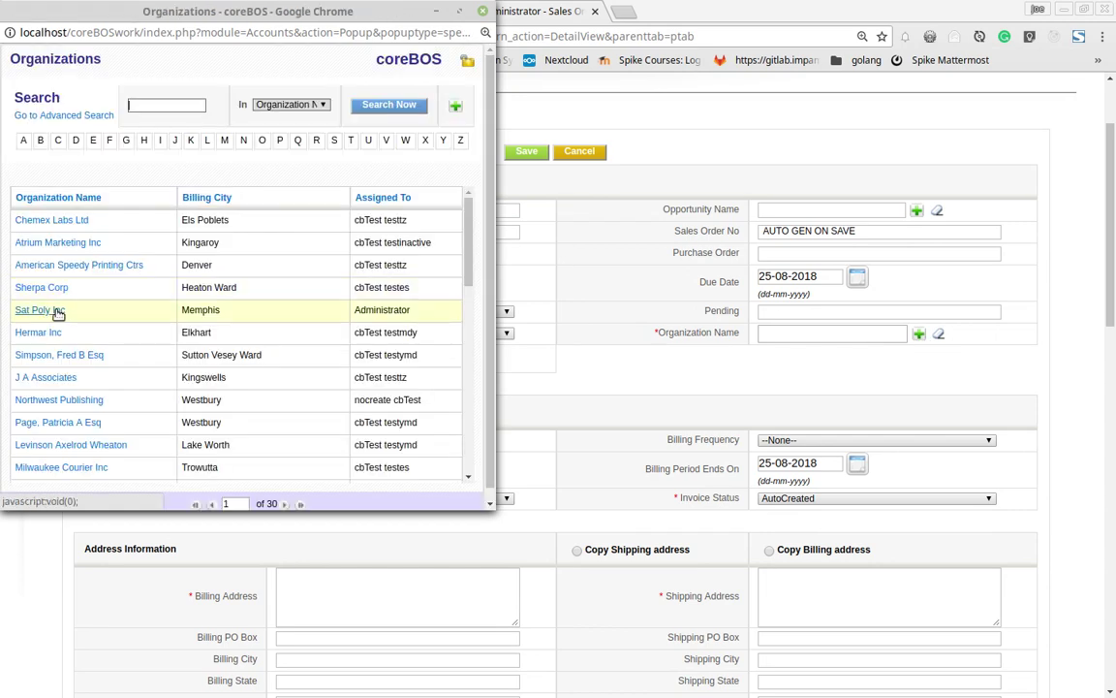
{"action": "left_click", "coordinate": [56, 310]}
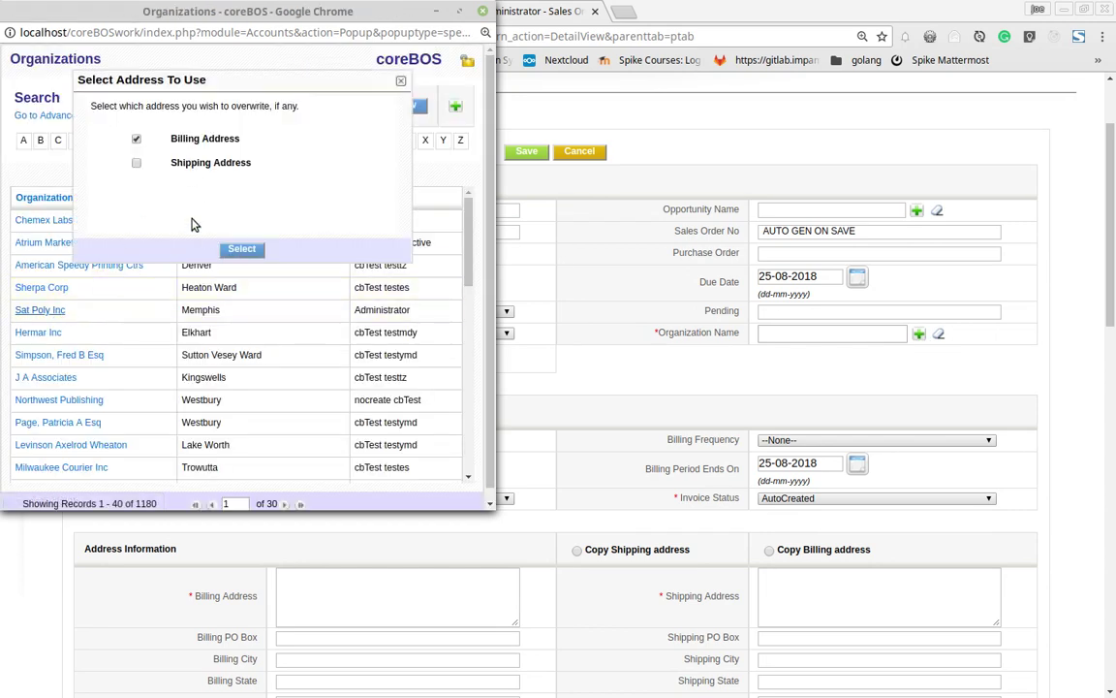
{"action": "left_click", "coordinate": [243, 251]}
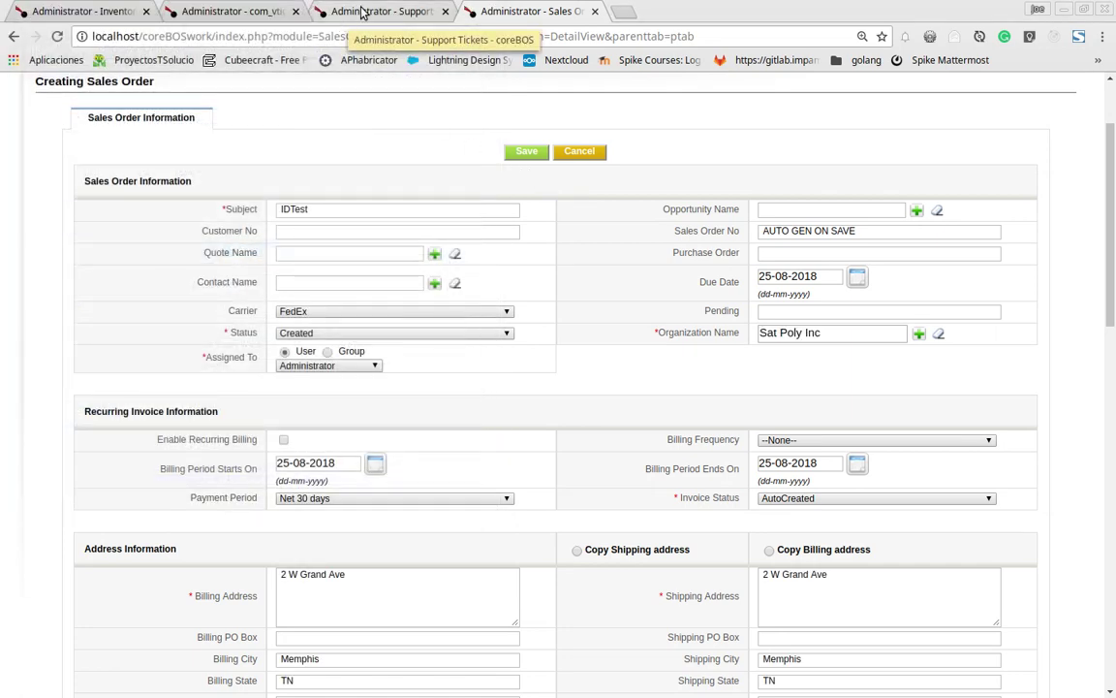
Step: Return to the Create Tickets workflow and reopen its Create Tickets task for editing
{"action": "left_click", "coordinate": [230, 11]}
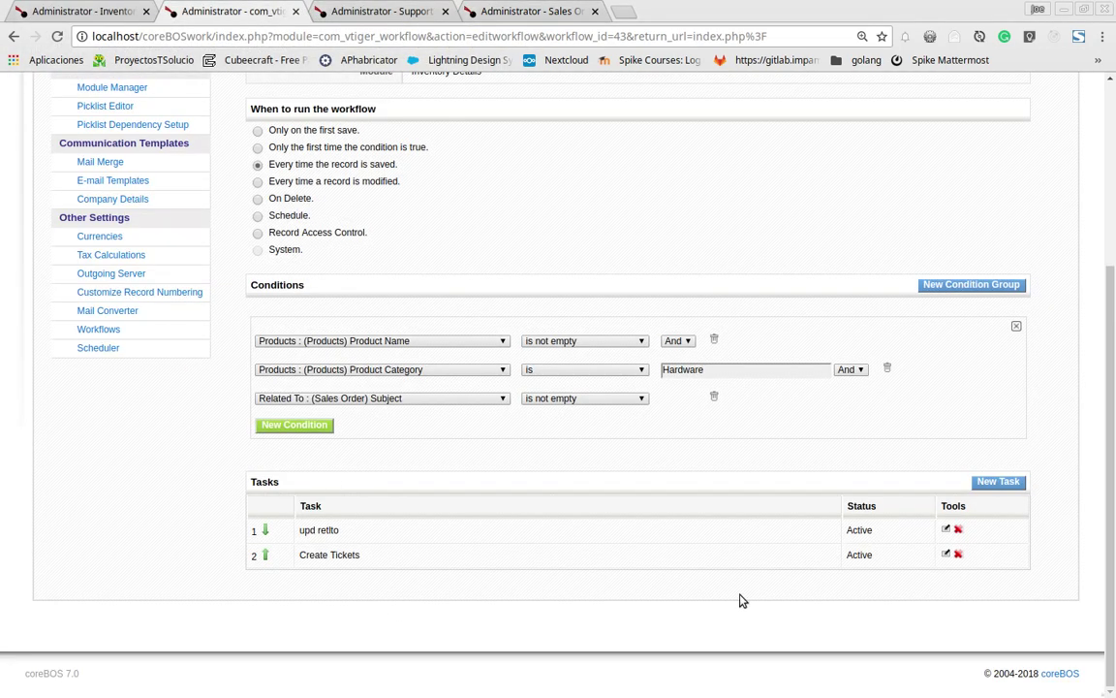
{"action": "left_click", "coordinate": [946, 553]}
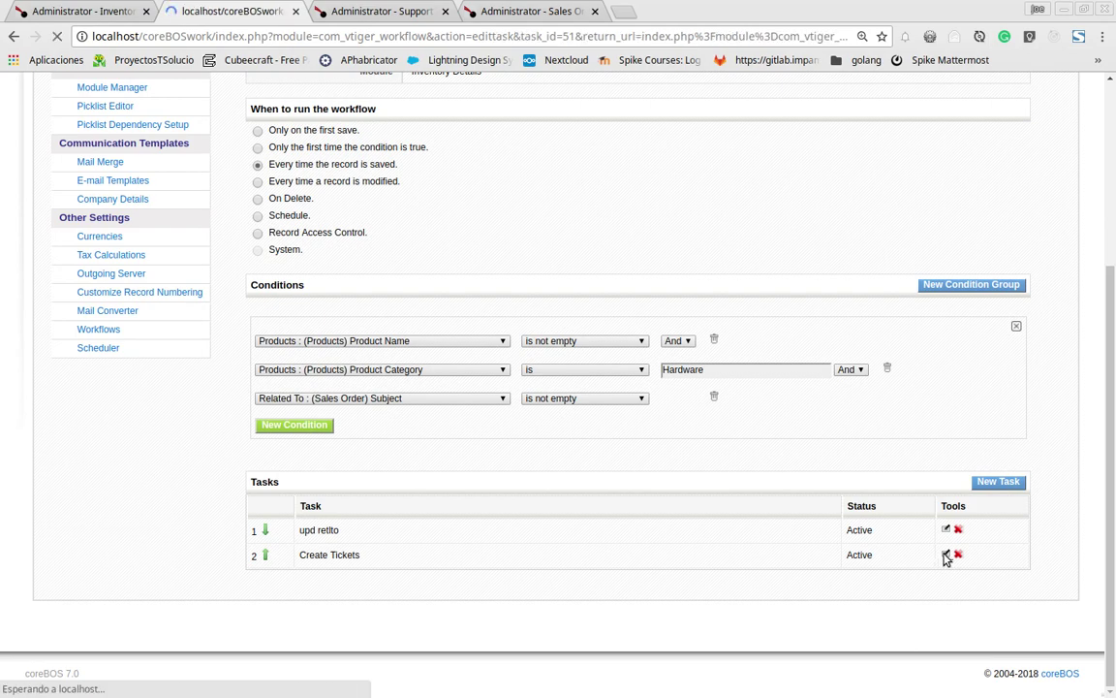
{"action": "scroll", "coordinate": [434, 478], "scroll_direction": "down", "scroll_amount": 2}
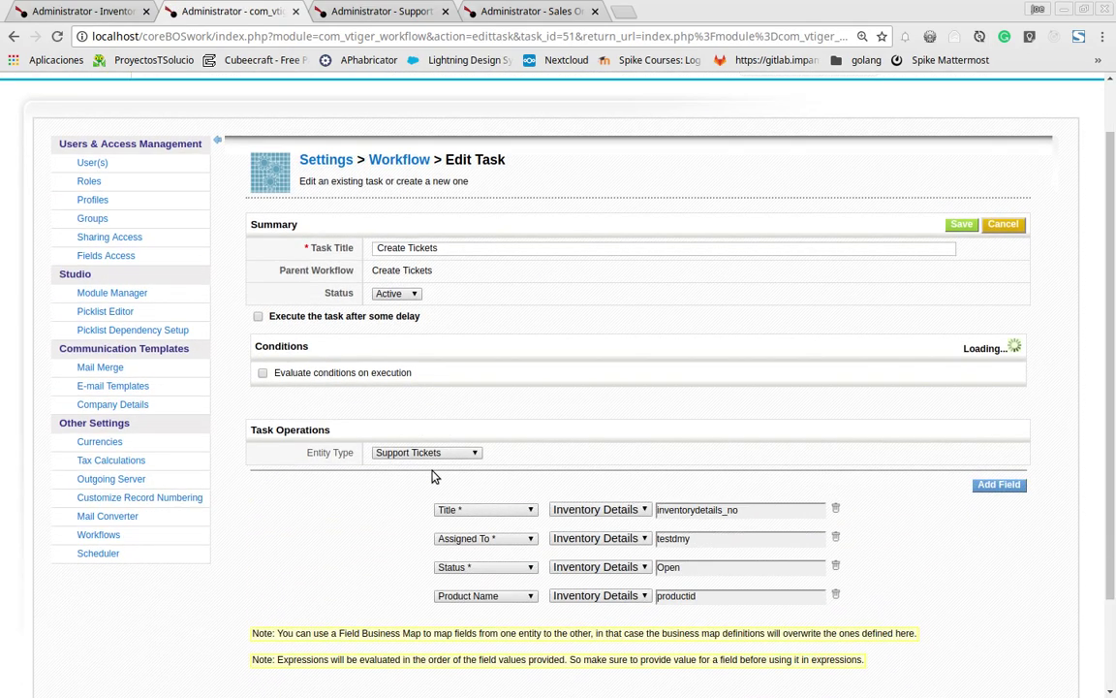
{"action": "scroll", "coordinate": [433, 485], "scroll_direction": "down", "scroll_amount": 3}
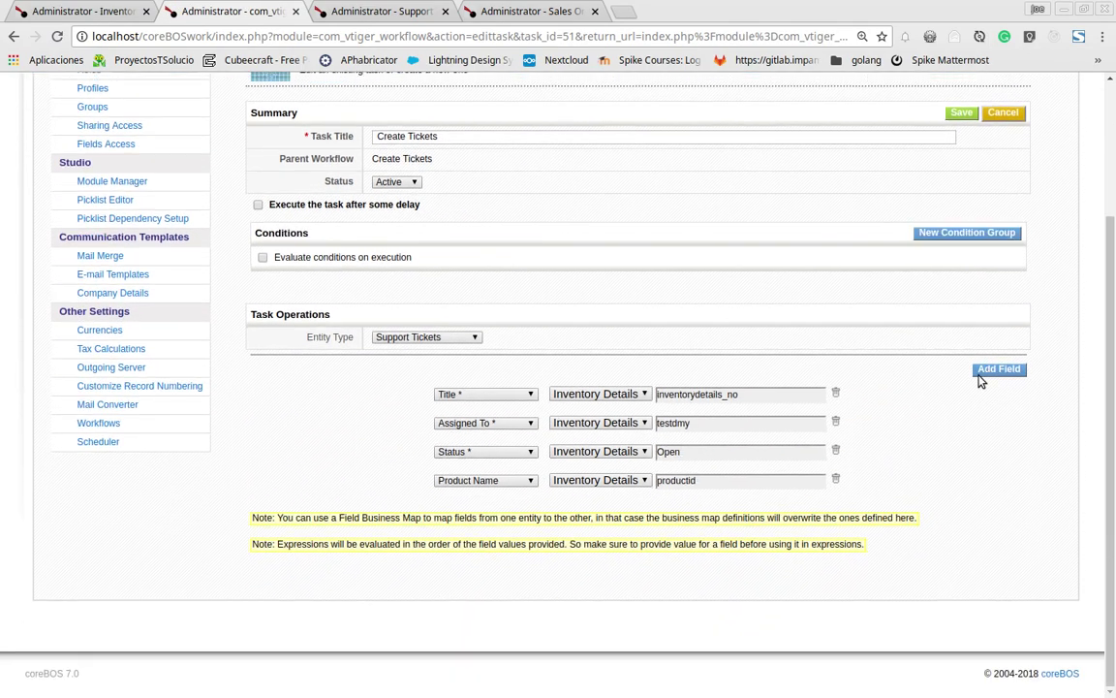
Step: Add another field mapping to the Create Tickets task and assign it to the ticket's Related To field
{"action": "left_click", "coordinate": [993, 354]}
{"action": "scroll", "coordinate": [475, 407], "scroll_direction": "down", "scroll_amount": 1}
{"action": "left_click", "coordinate": [466, 487]}
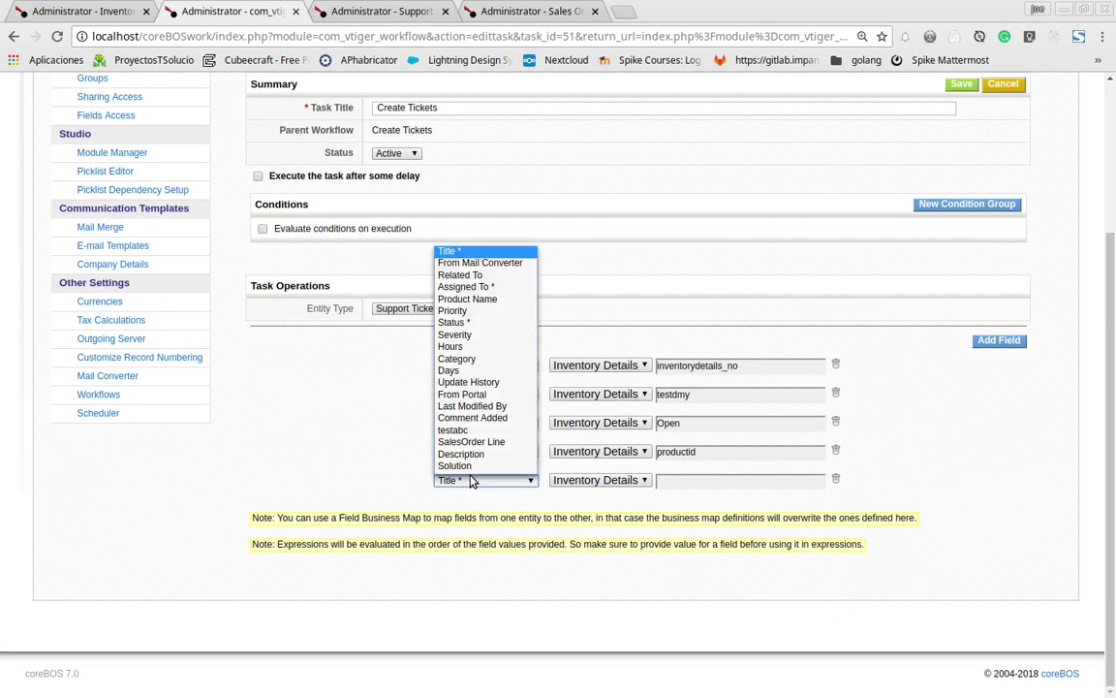
{"action": "left_click", "coordinate": [484, 276]}
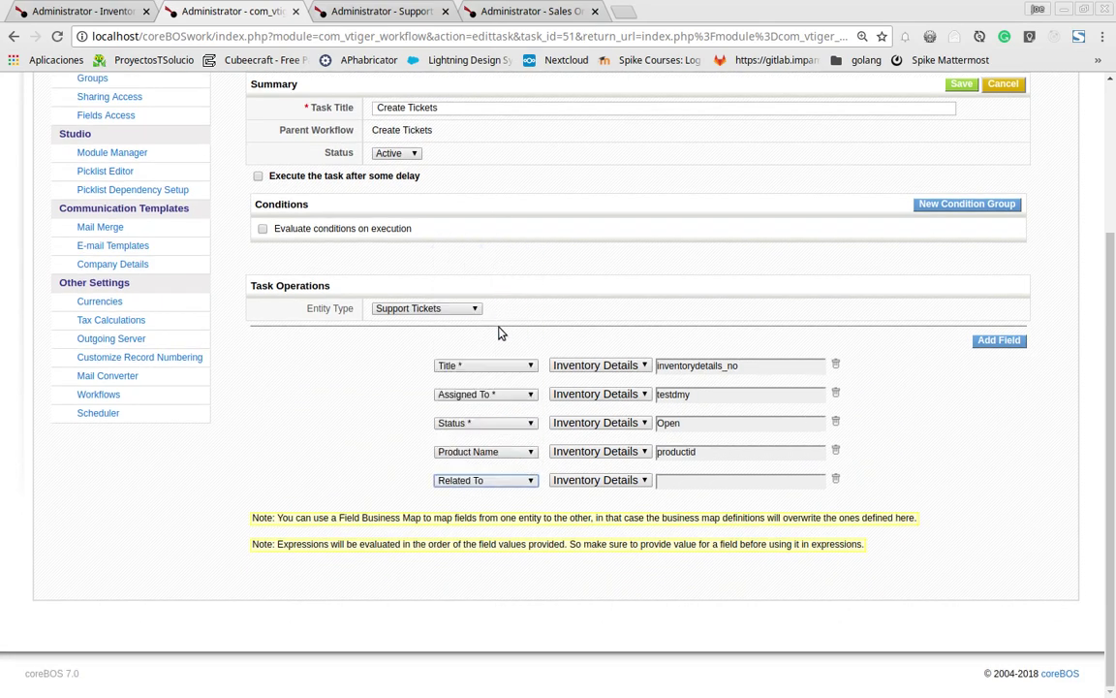
Step: Set the Related To value to the Inventory Details Organizations field and save the Create Tickets task
{"action": "left_click", "coordinate": [690, 481]}
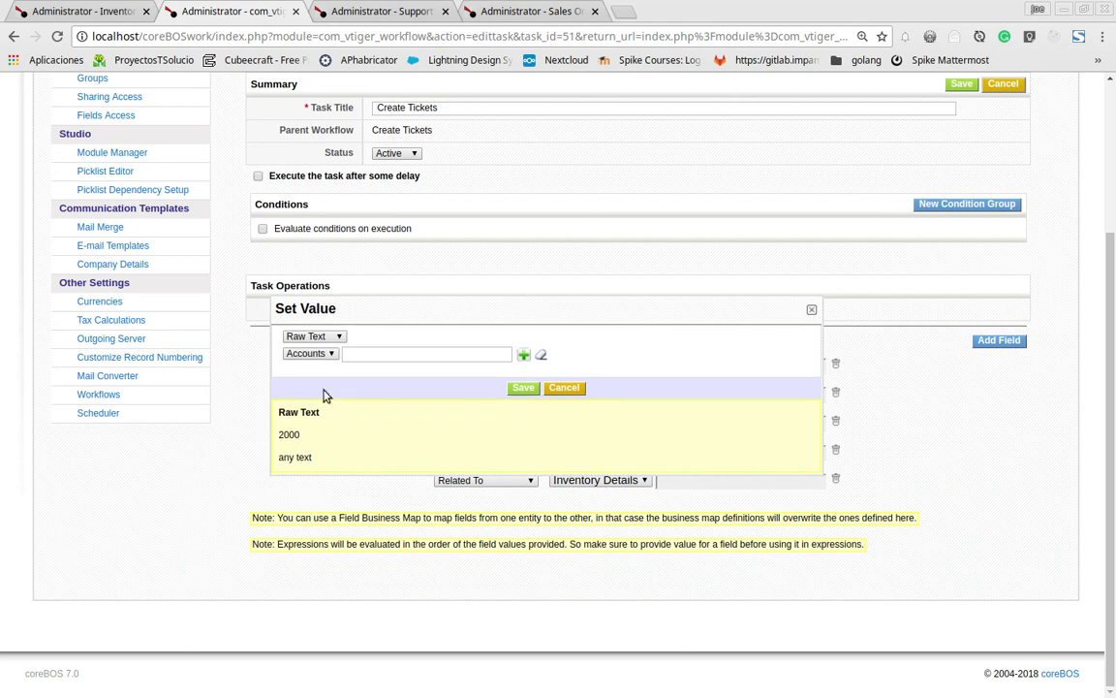
{"action": "left_click", "coordinate": [310, 336]}
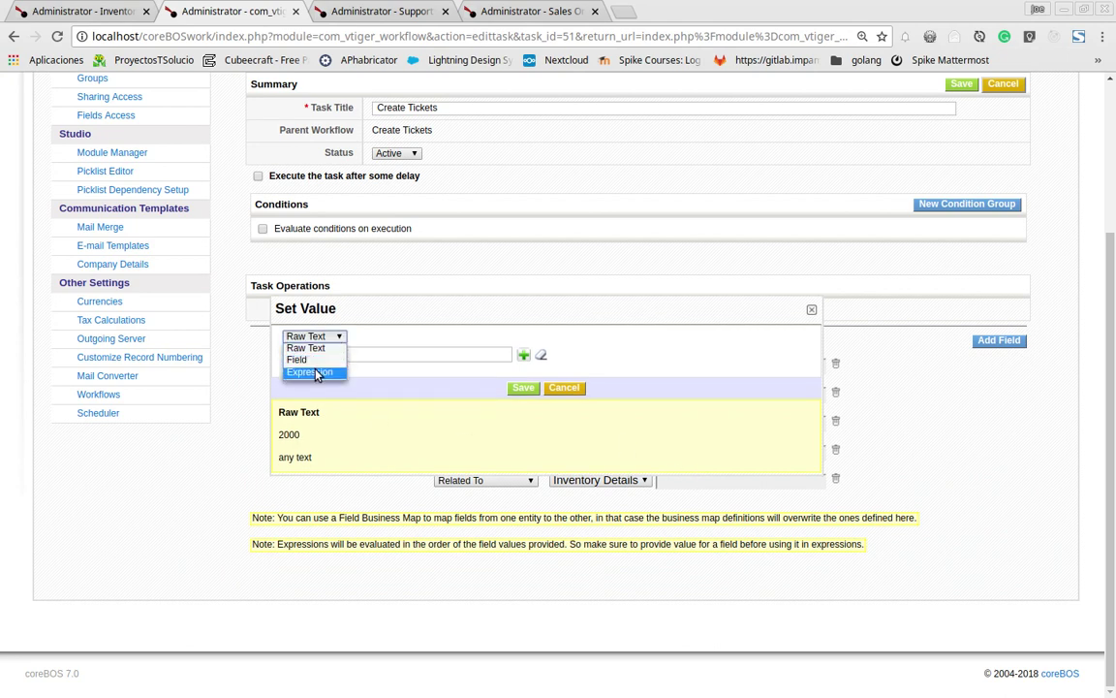
{"action": "left_click", "coordinate": [312, 372]}
{"action": "left_click", "coordinate": [312, 336]}
{"action": "left_click", "coordinate": [316, 359]}
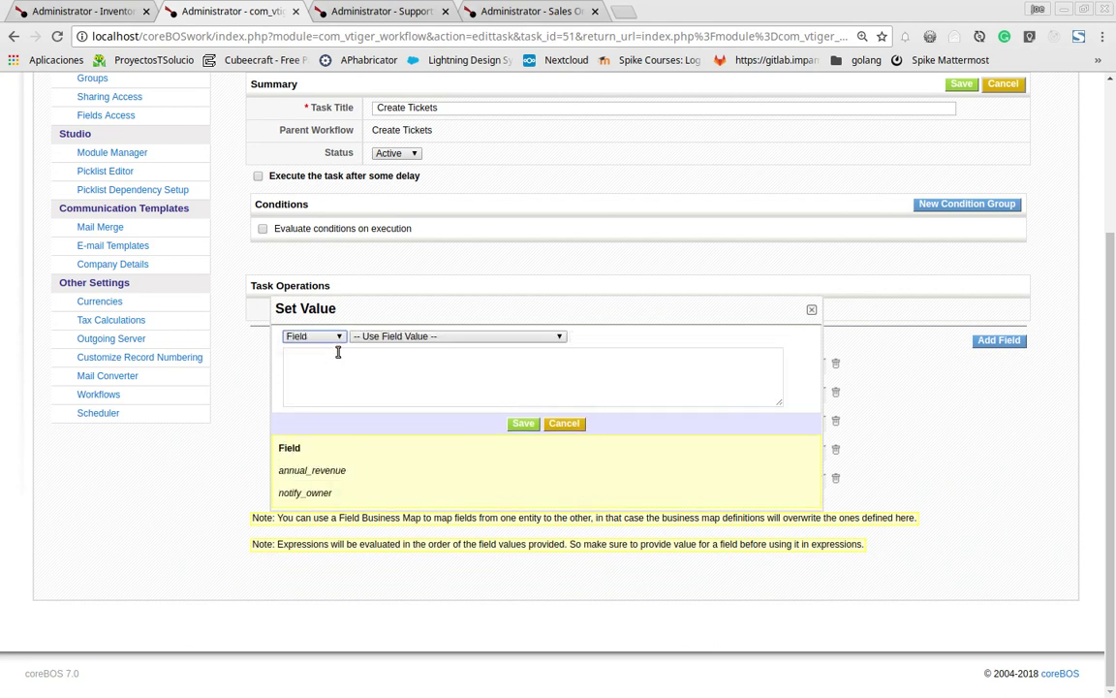
{"action": "left_click", "coordinate": [405, 338]}
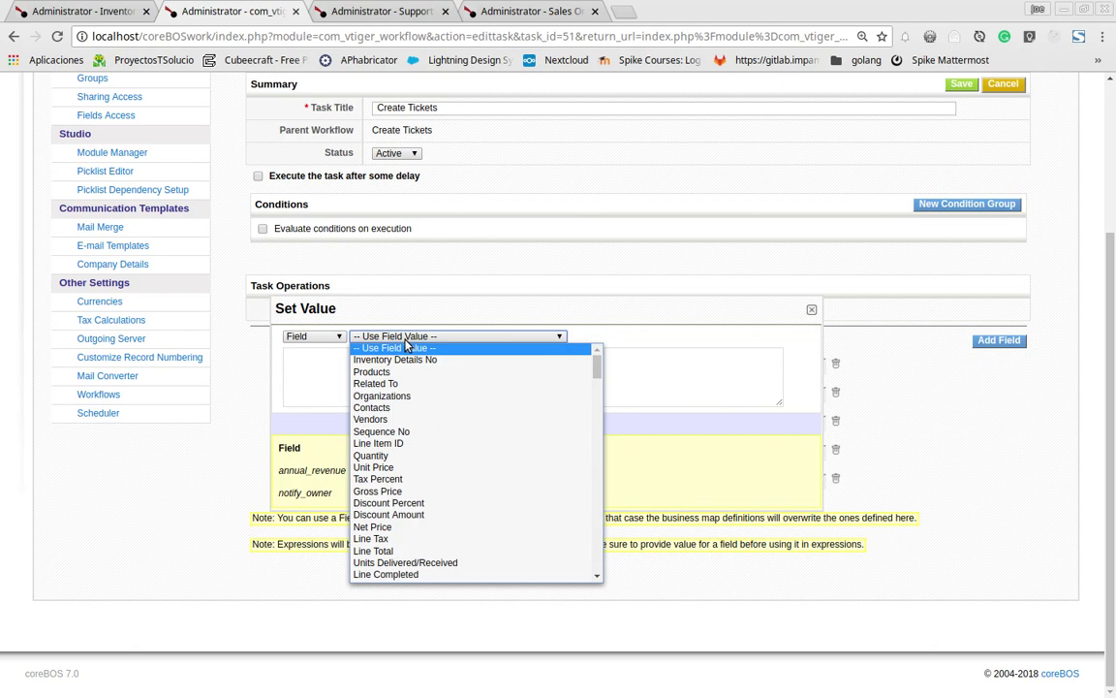
{"action": "left_click", "coordinate": [412, 397]}
{"action": "left_click", "coordinate": [524, 424]}
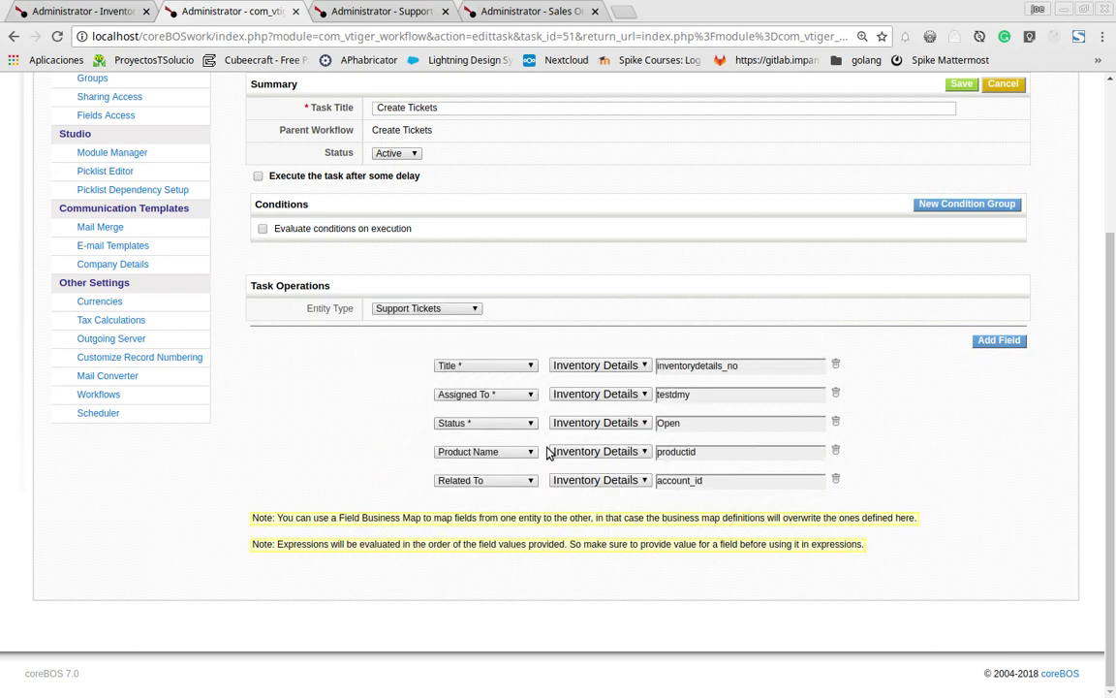
{"action": "scroll", "coordinate": [974, 407], "scroll_direction": "up", "scroll_amount": 3}
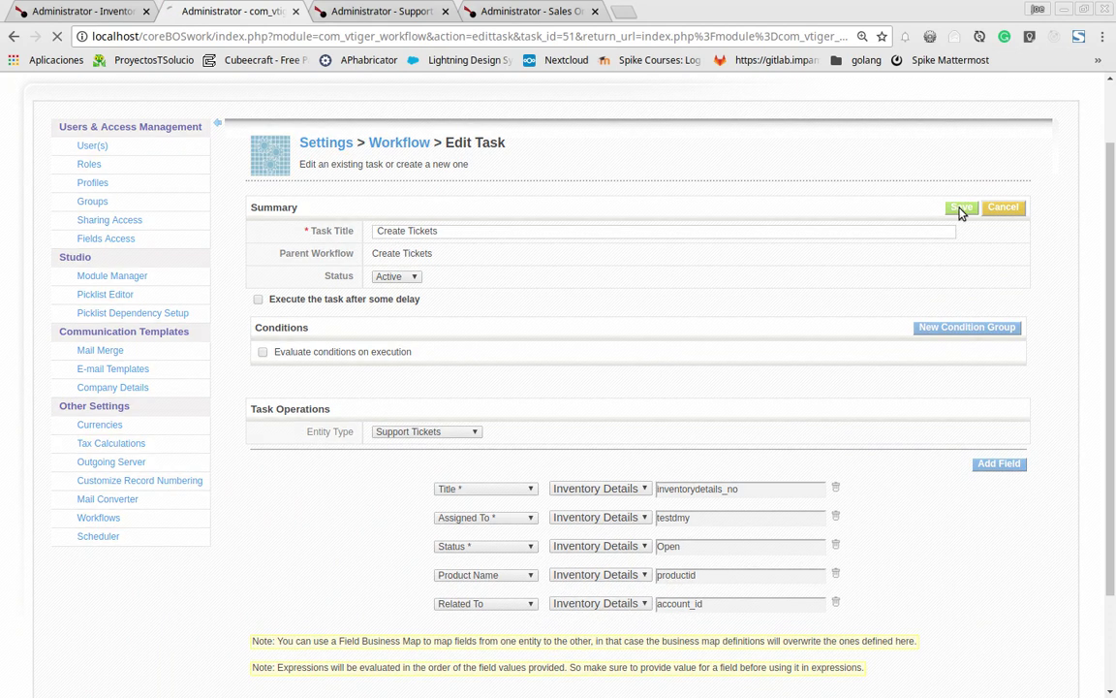
{"action": "left_click", "coordinate": [961, 208]}
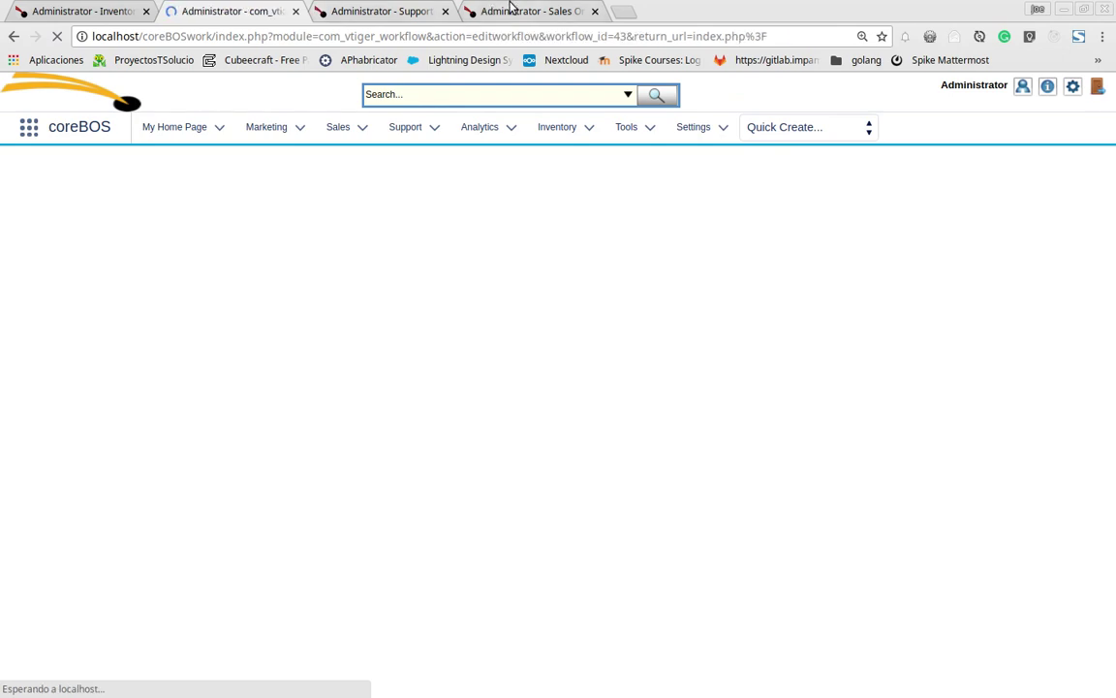
Step: Return to the IDTest sales order and set its first line item to the product Waba fun magic sand
{"action": "left_click", "coordinate": [514, 11]}
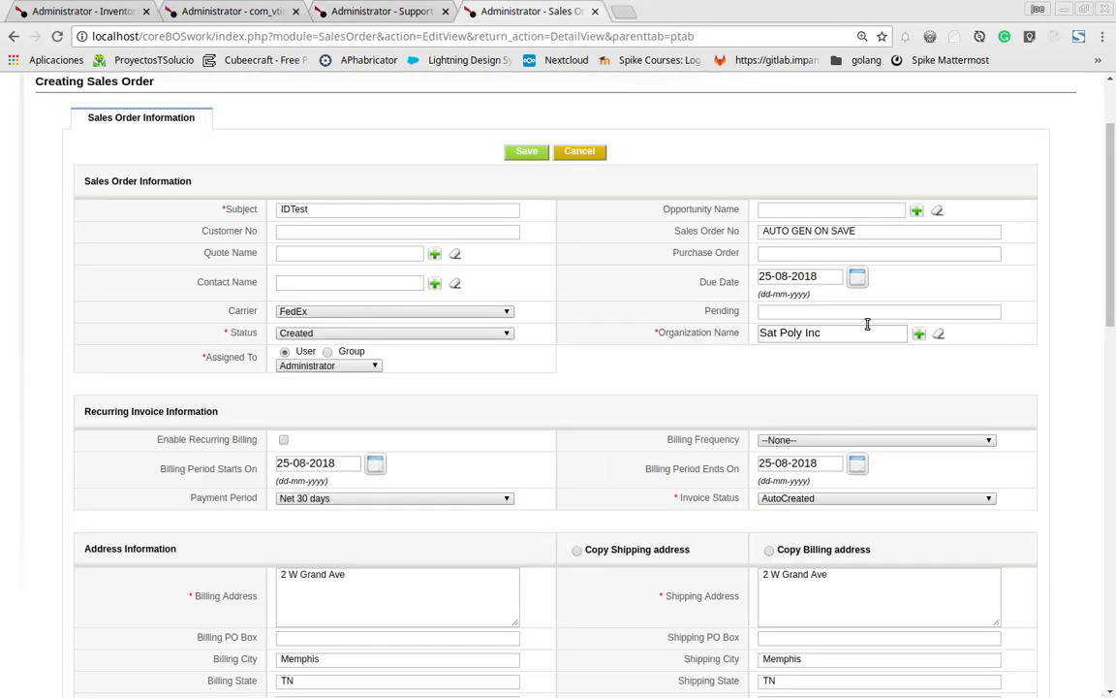
{"action": "scroll", "coordinate": [830, 472], "scroll_direction": "down", "scroll_amount": 3}
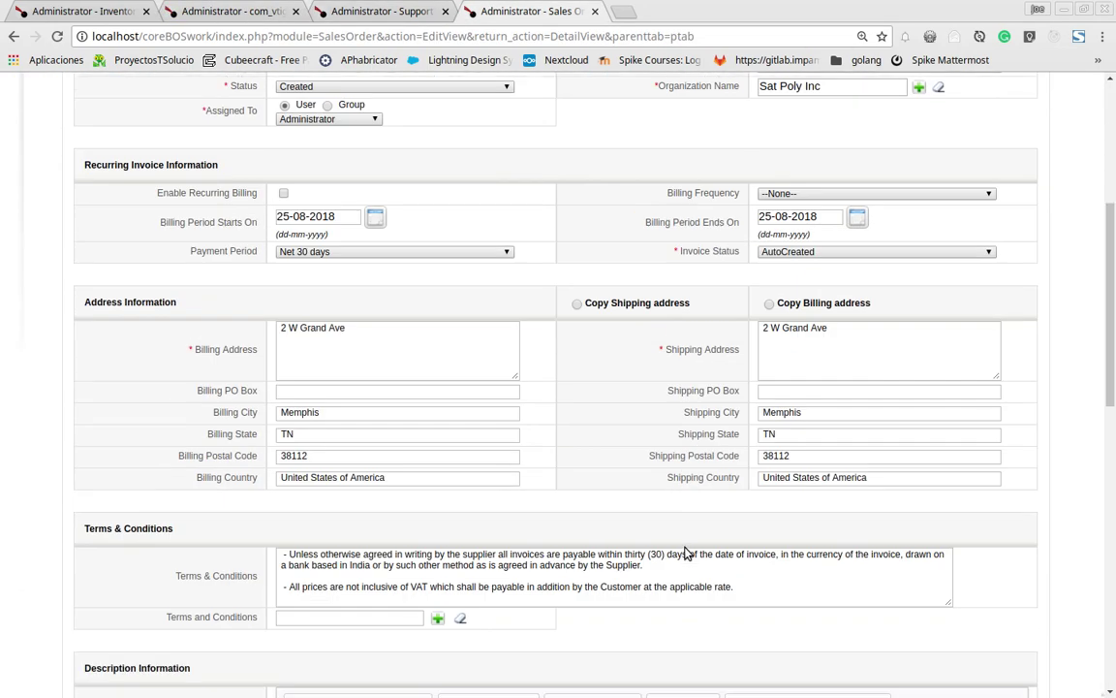
{"action": "scroll", "coordinate": [622, 453], "scroll_direction": "down", "scroll_amount": 3}
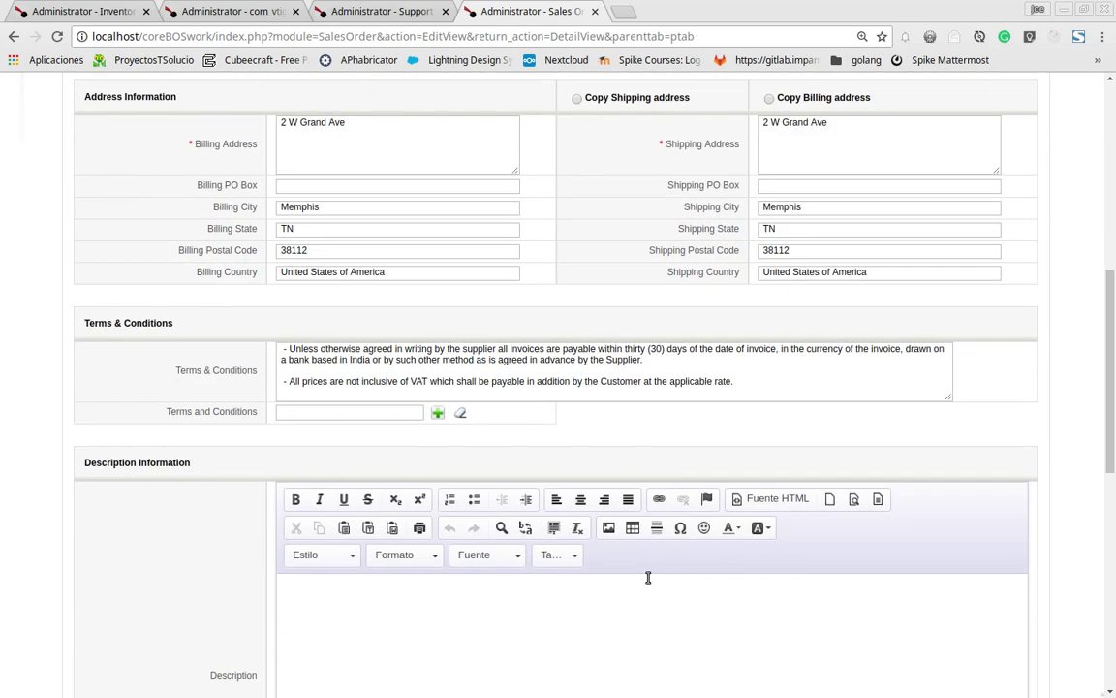
{"action": "scroll", "coordinate": [361, 583], "scroll_direction": "down", "scroll_amount": 9}
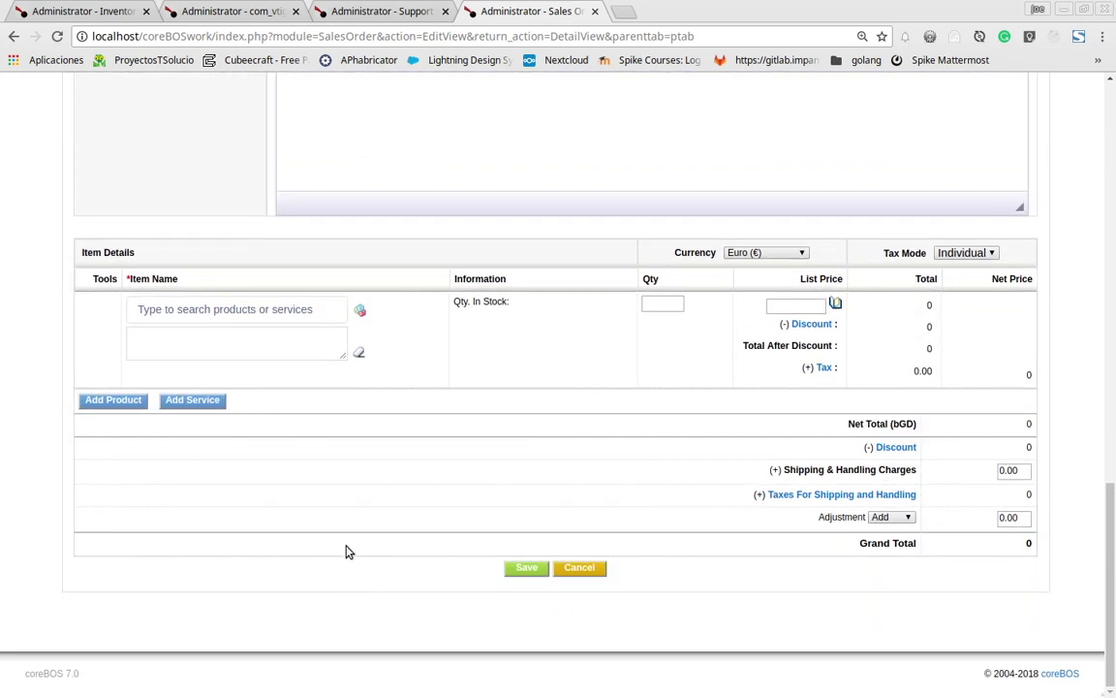
{"action": "left_click", "coordinate": [161, 308]}
{"action": "type", "text": "w"}
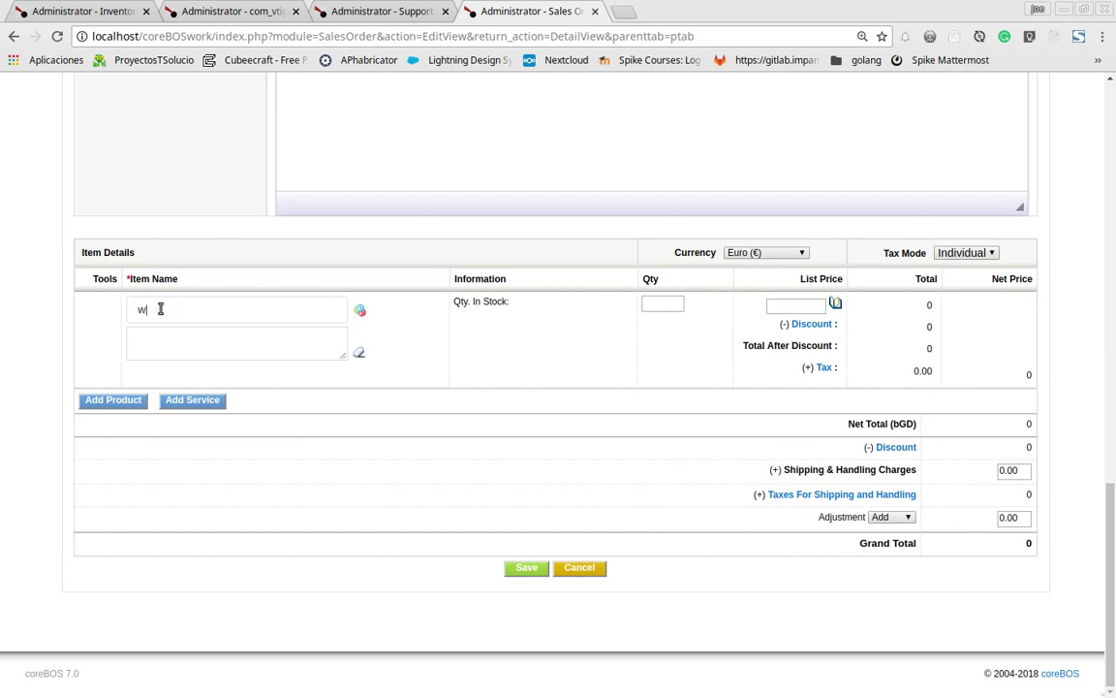
{"action": "type", "text": "aba fun magic sand"}
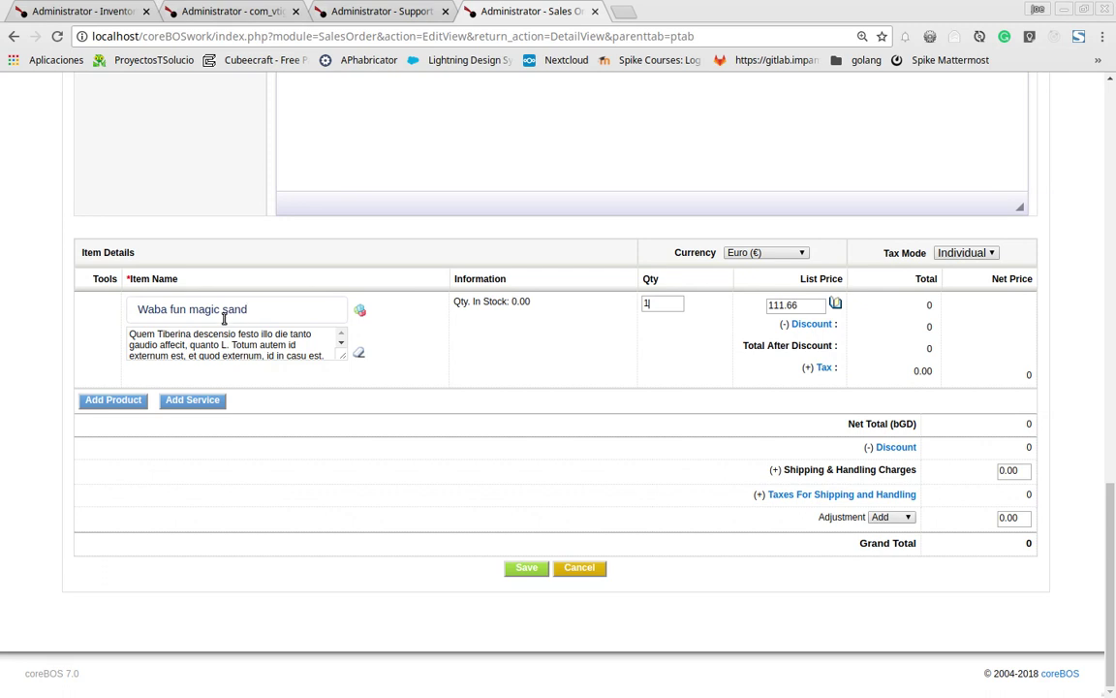
Step: Add a service line to the sales order for Morning walks
{"action": "left_click", "coordinate": [191, 399]}
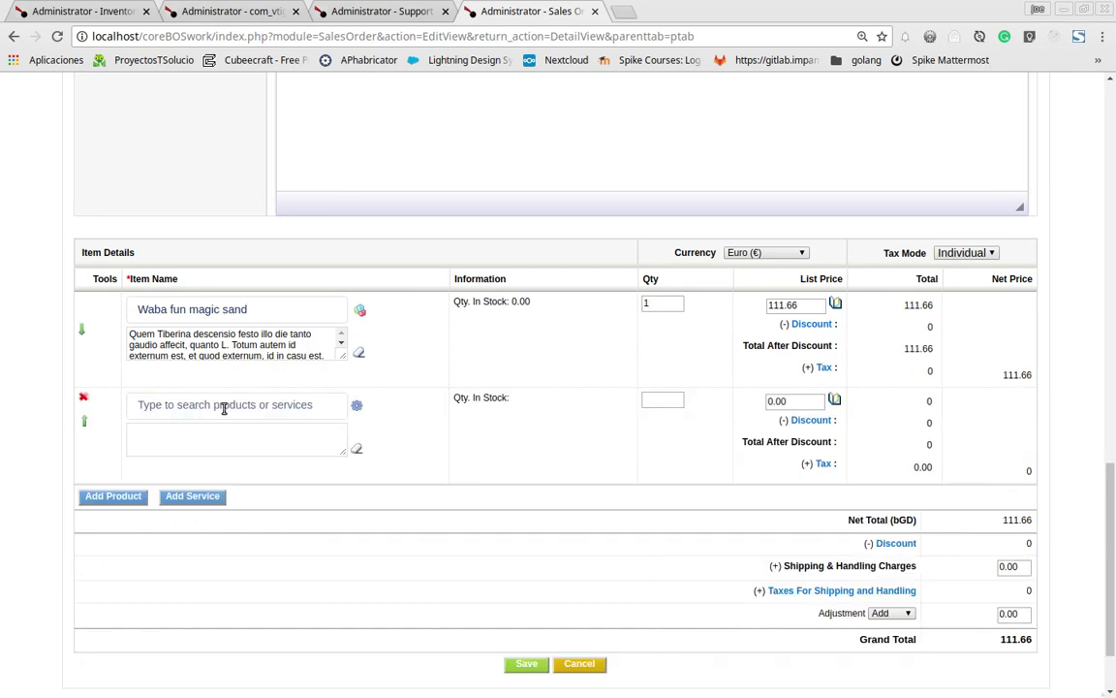
{"action": "left_click", "coordinate": [223, 408]}
{"action": "type", "text": "walk"}
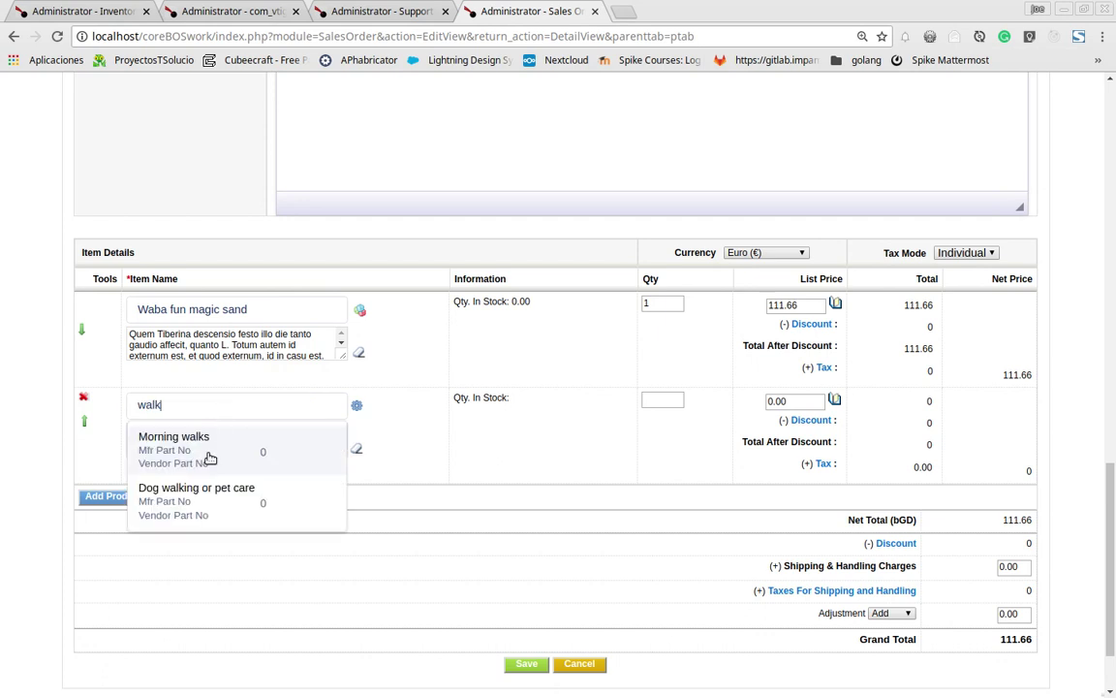
{"action": "left_click", "coordinate": [203, 451]}
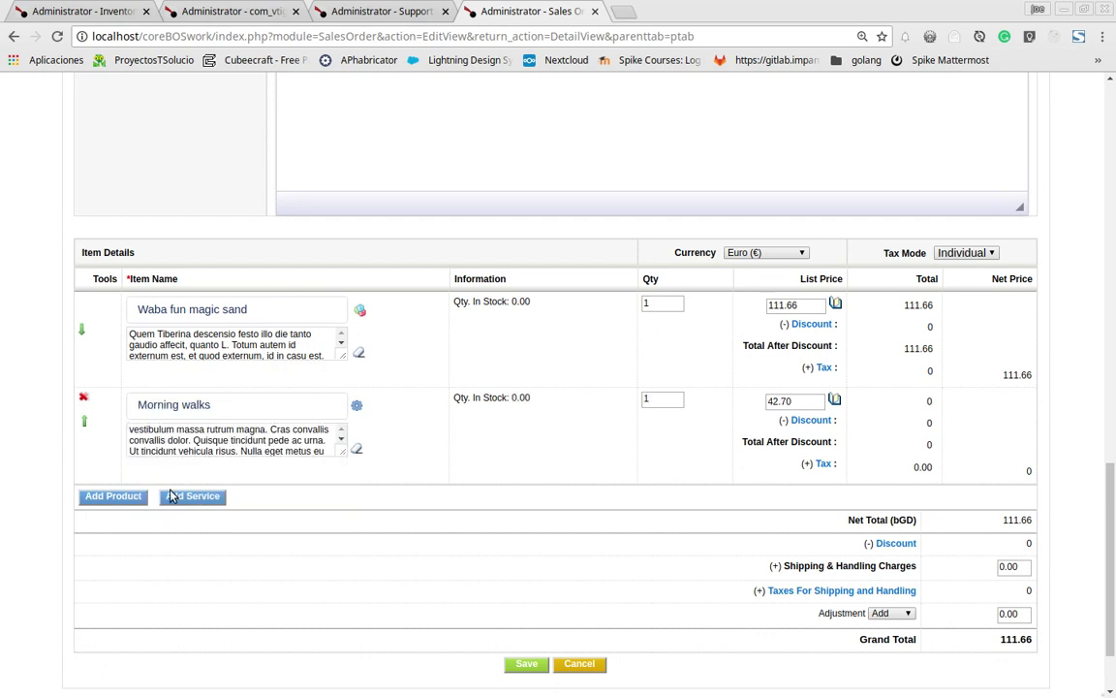
Step: Add a second product line to the sales order for Sexy Leggings
{"action": "left_click", "coordinate": [107, 497]}
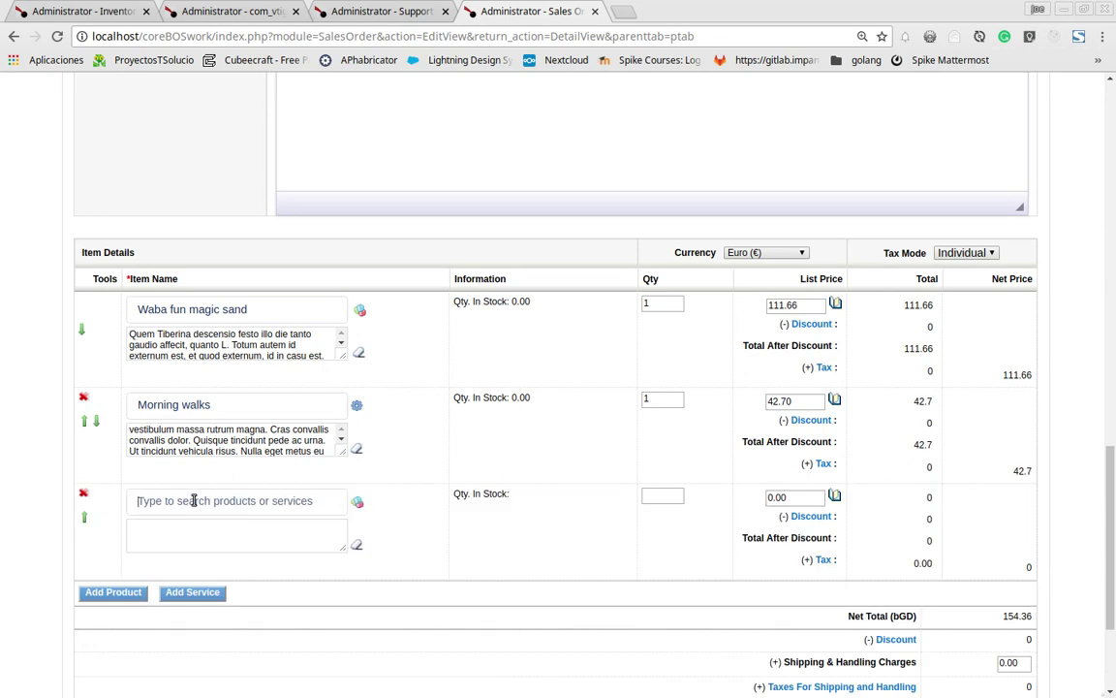
{"action": "type", "text": "sex"}
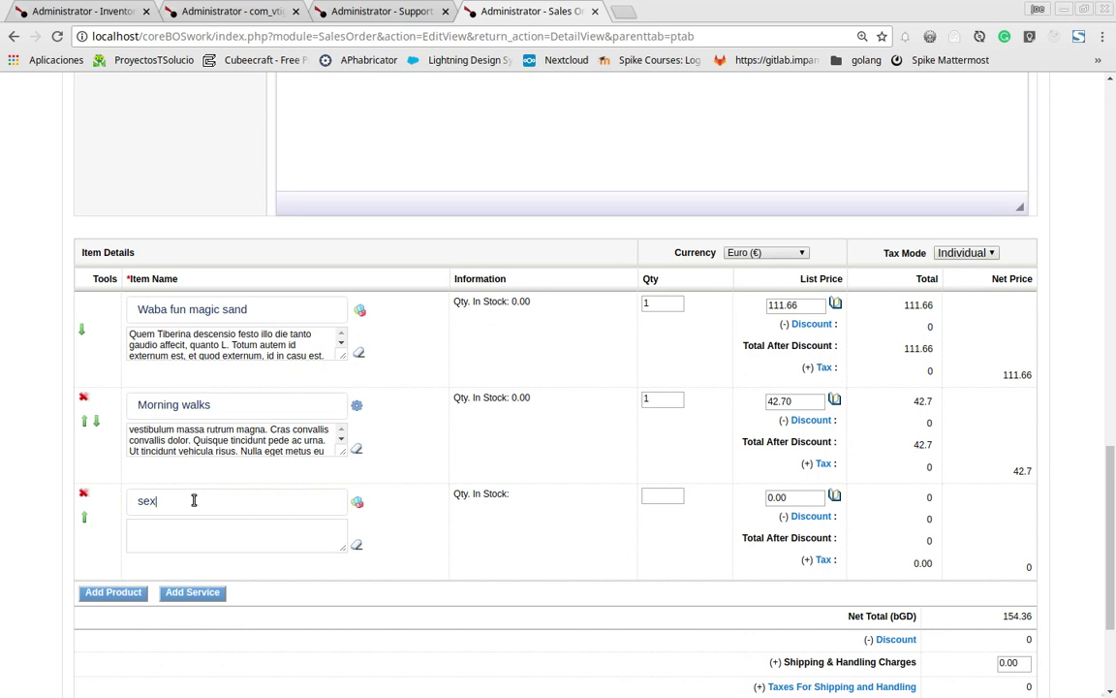
{"action": "type", "text": "y"}
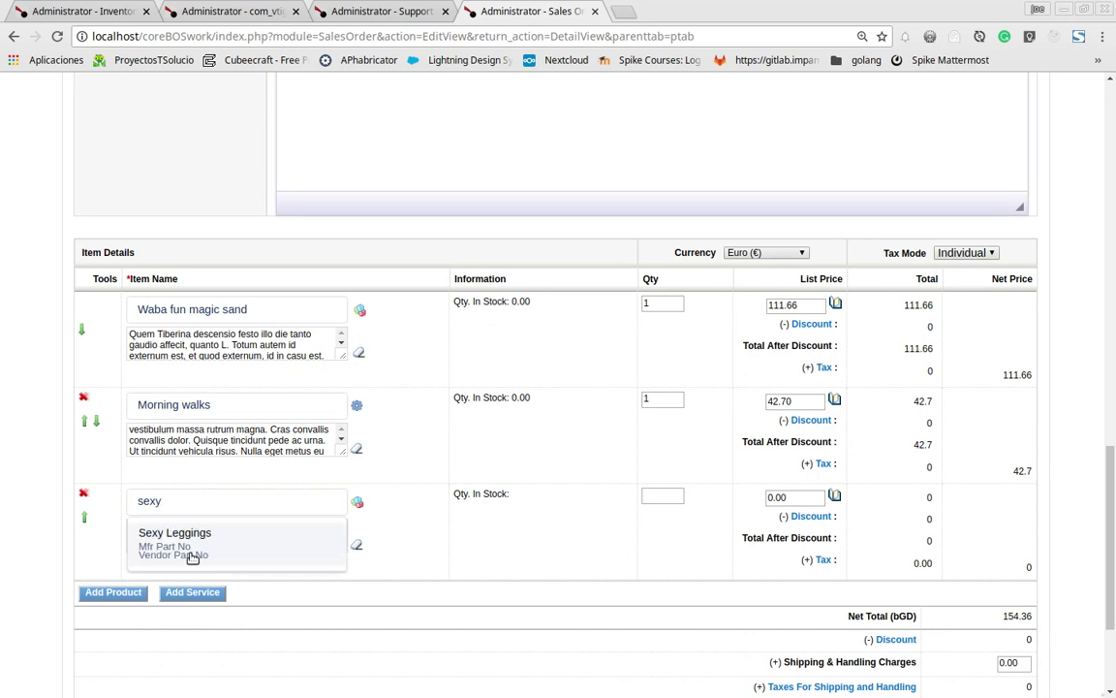
{"action": "left_click", "coordinate": [189, 553]}
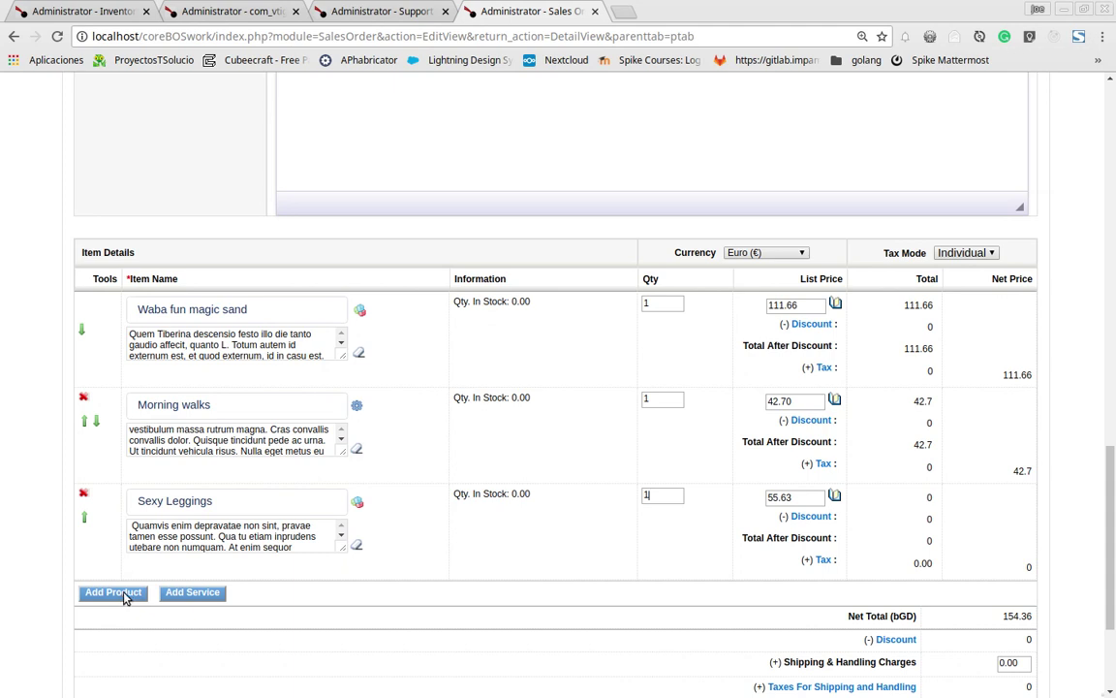
{"action": "scroll", "coordinate": [591, 550], "scroll_direction": "down", "scroll_amount": 3}
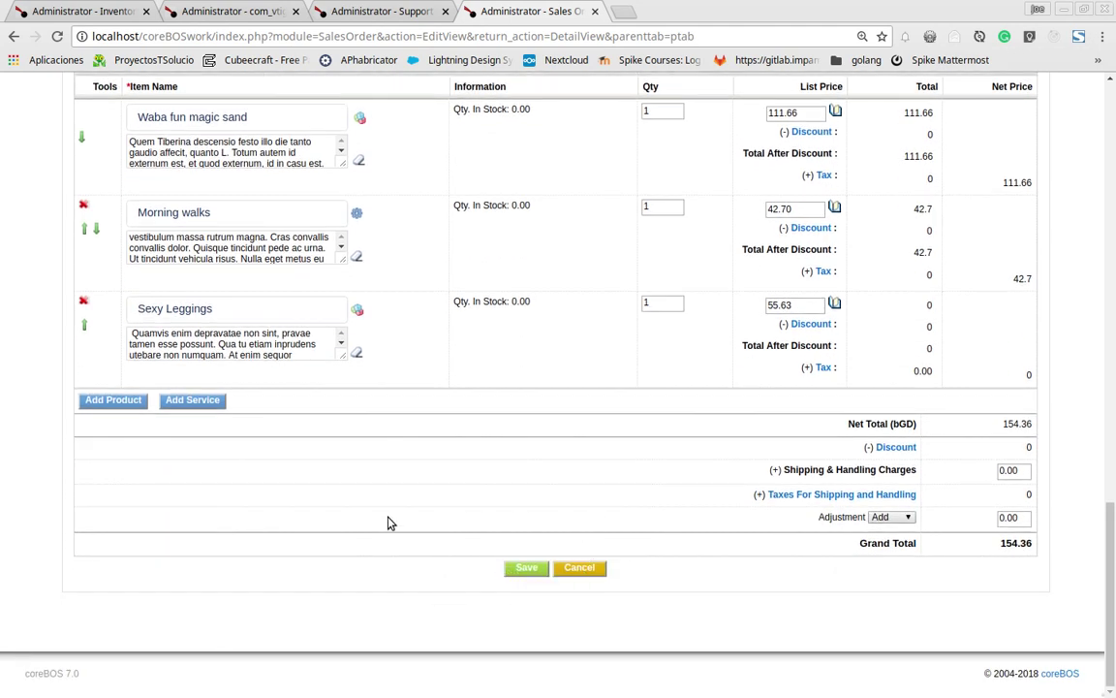
Step: Open the Products list separately, filter it by the letter S, and view the Sexy Leggings record to check its product category
{"action": "left_click", "coordinate": [624, 11]}
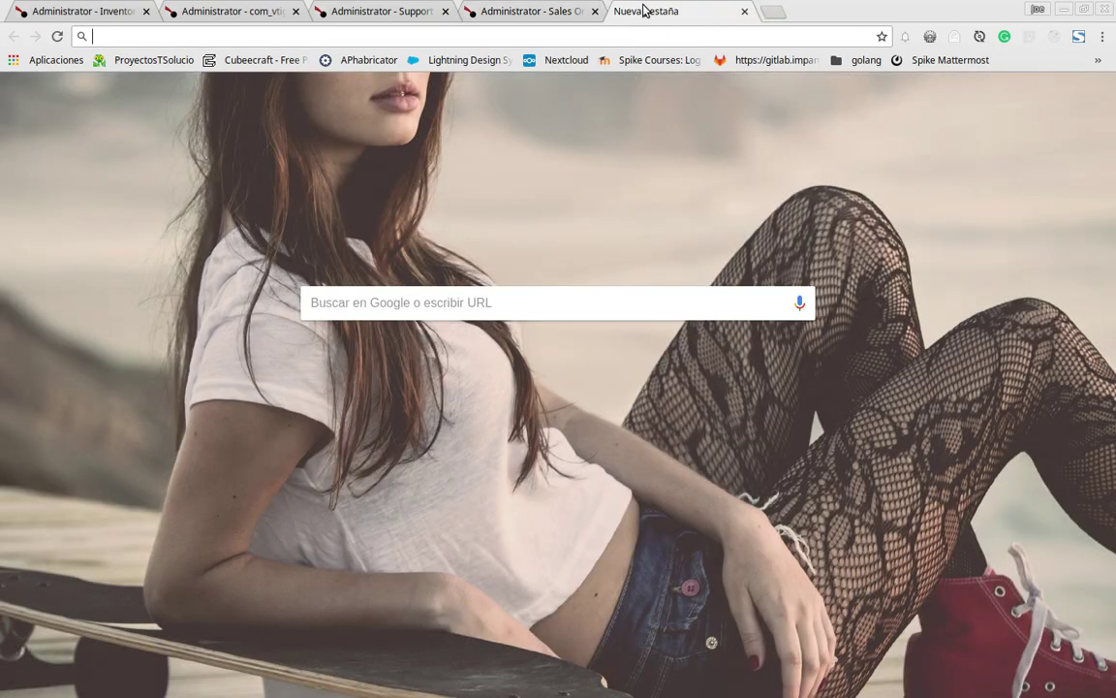
{"action": "left_click", "coordinate": [745, 11]}
{"action": "scroll", "coordinate": [498, 418], "scroll_direction": "up", "scroll_amount": 5}
{"action": "scroll", "coordinate": [498, 417], "scroll_direction": "up", "scroll_amount": 10}
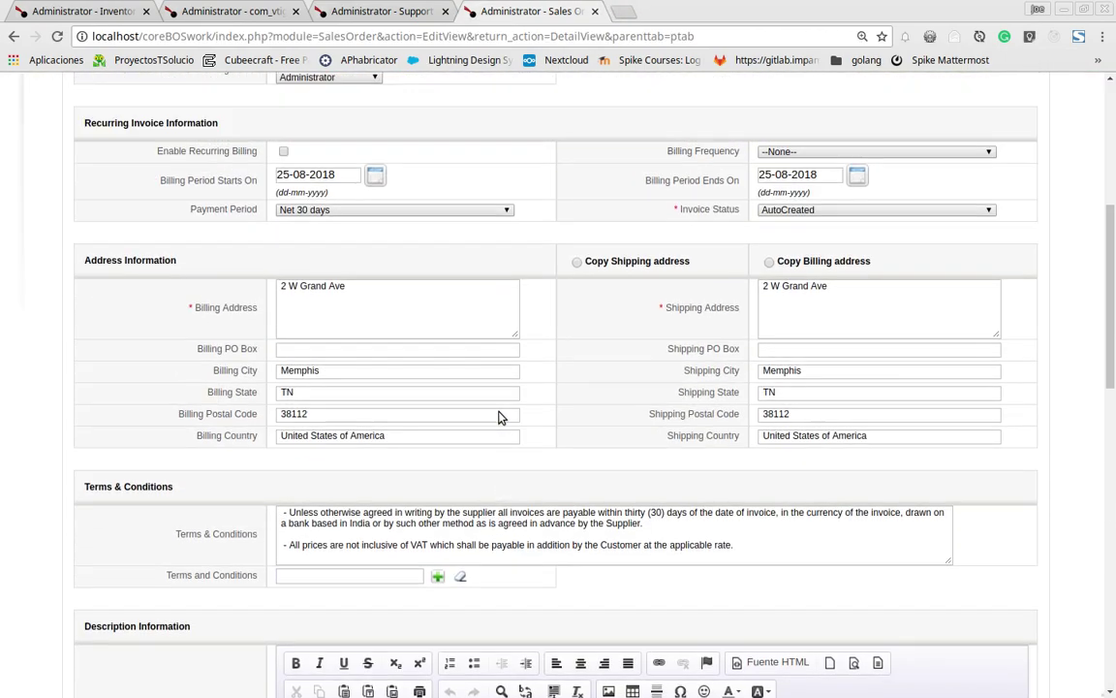
{"action": "mouse_move", "coordinate": [555, 141]}
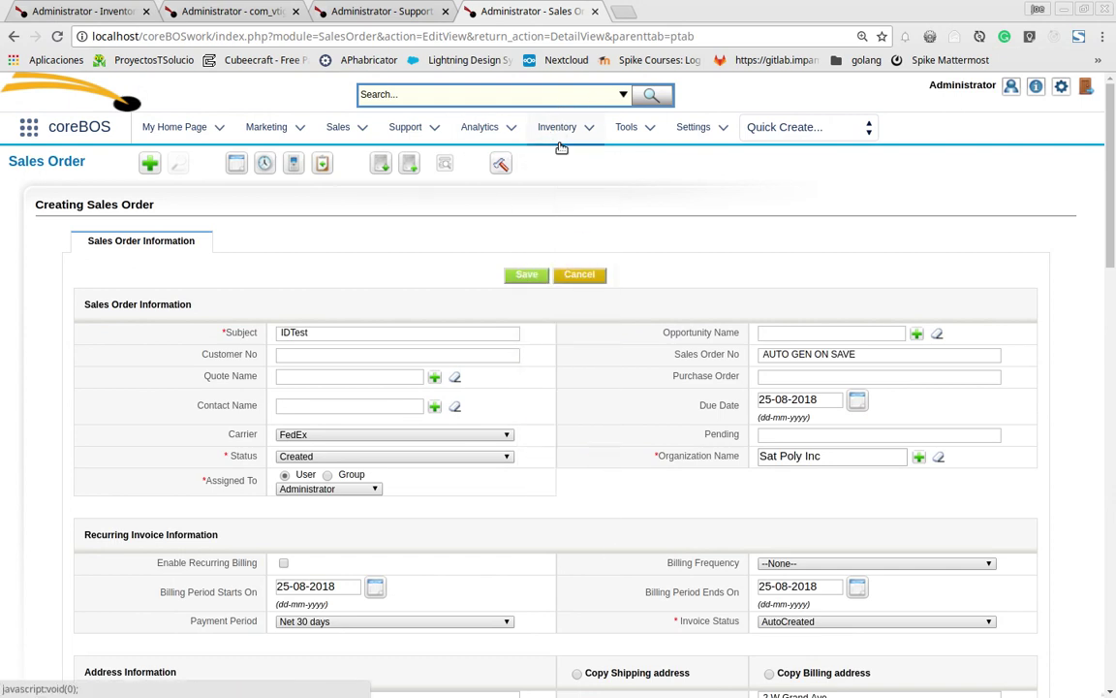
{"action": "middle_click", "coordinate": [549, 165]}
{"action": "left_click", "coordinate": [649, 12]}
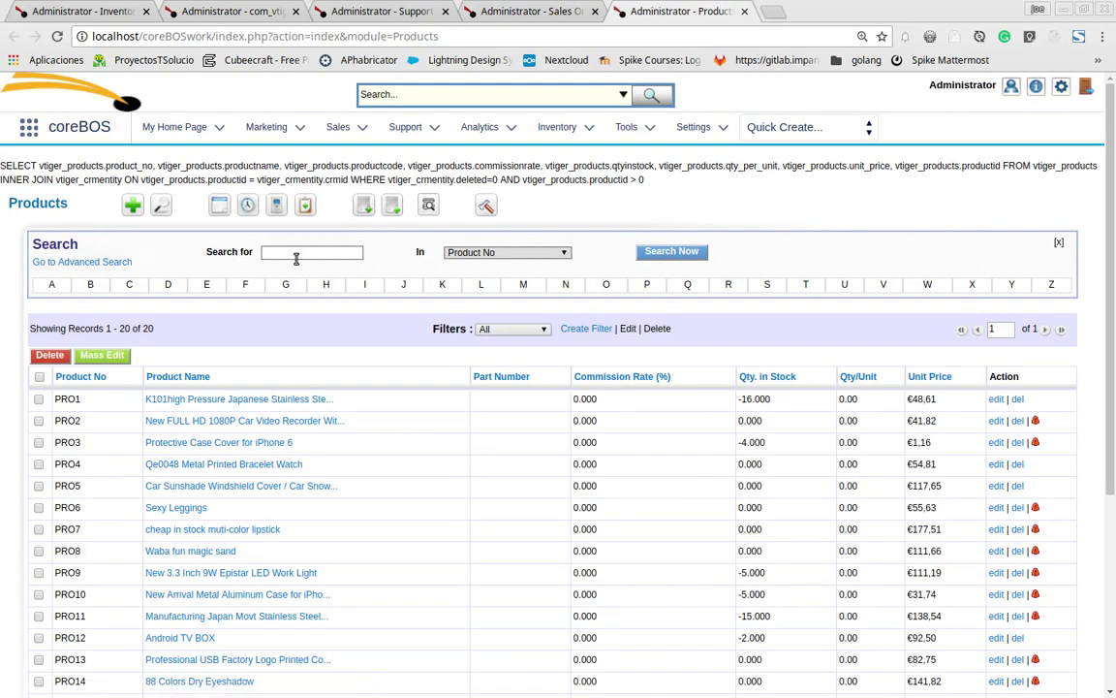
{"action": "left_click", "coordinate": [770, 286]}
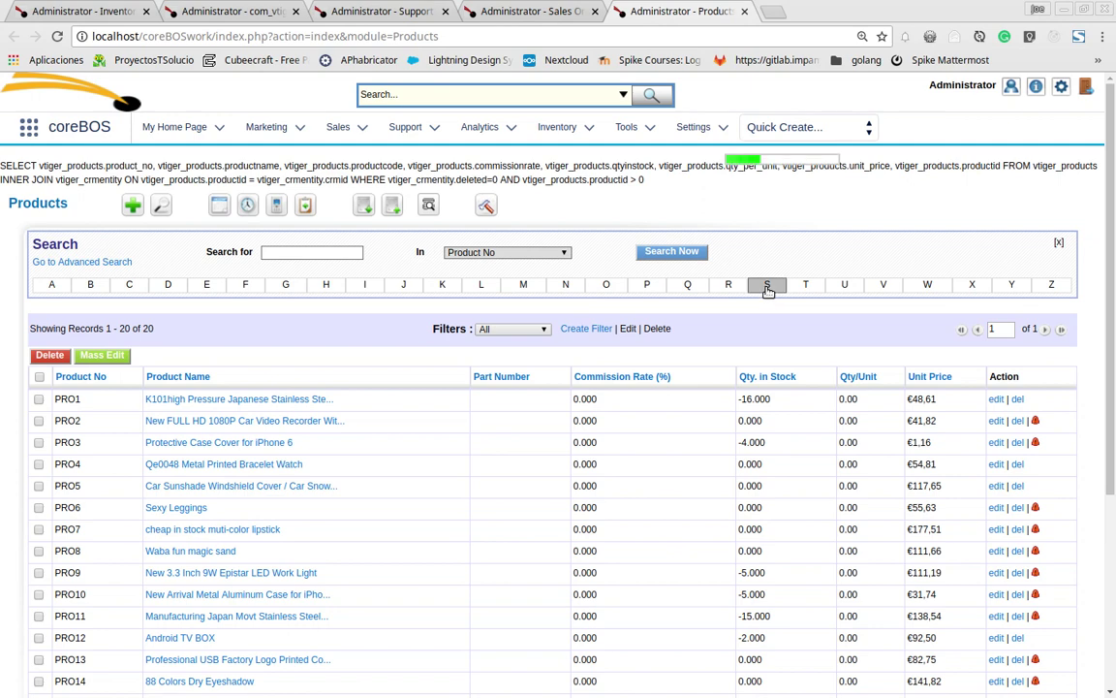
{"action": "left_click", "coordinate": [215, 400]}
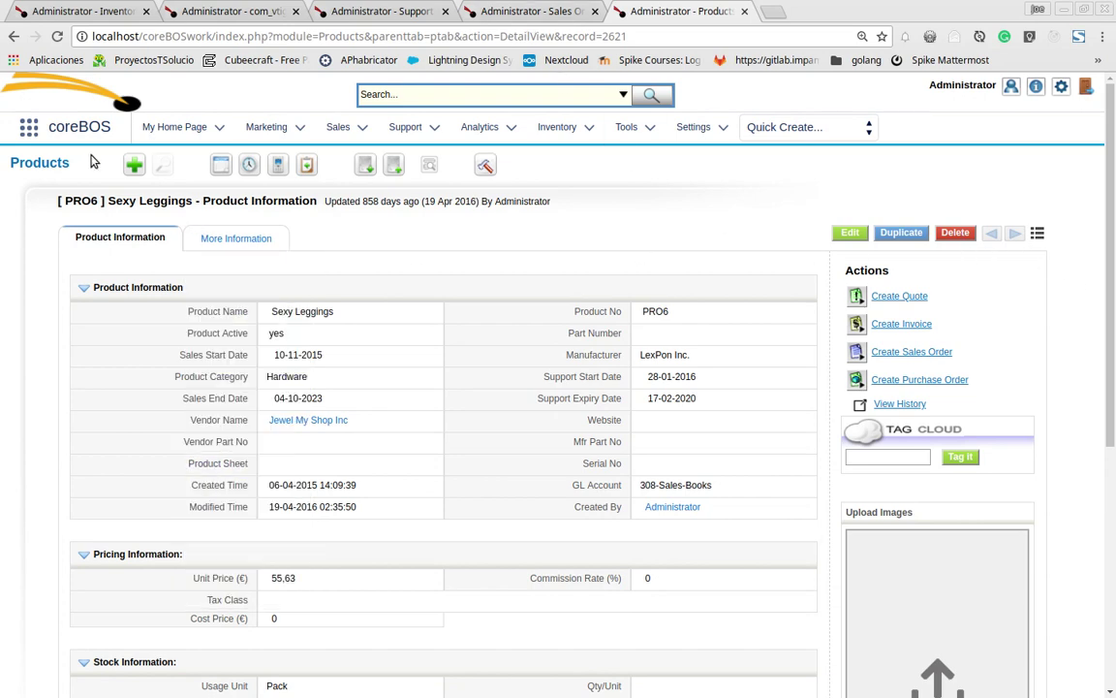
Step: Return to the full Products list and check the product categories of the PRO1 and PRO2 records
{"action": "left_click", "coordinate": [50, 159]}
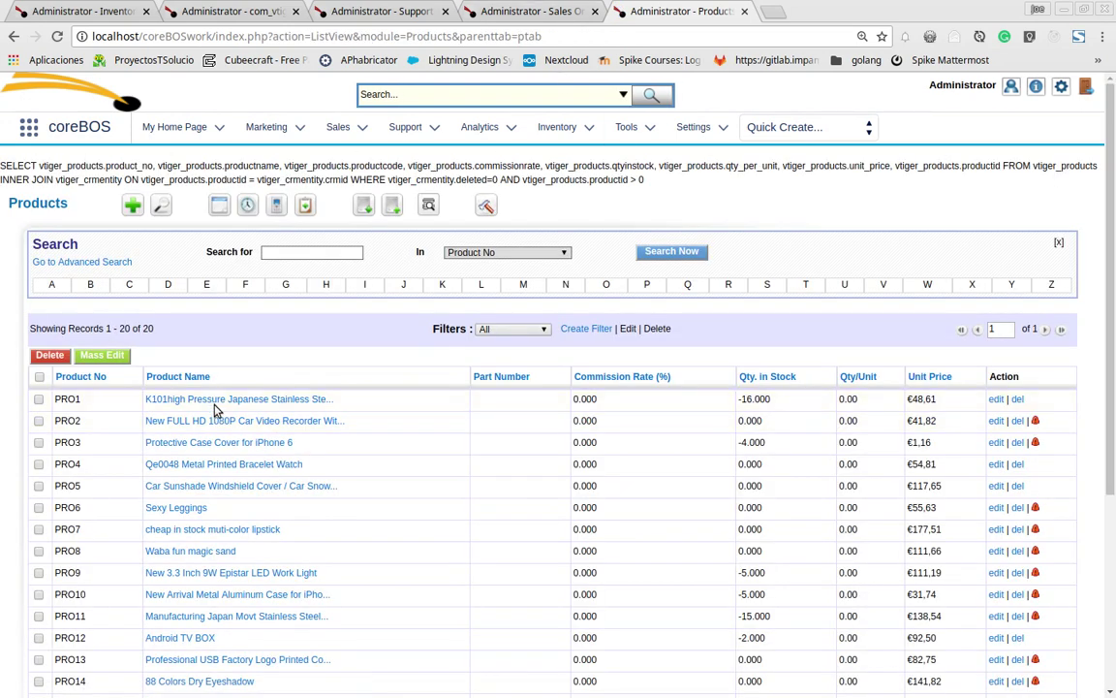
{"action": "left_click", "coordinate": [219, 401]}
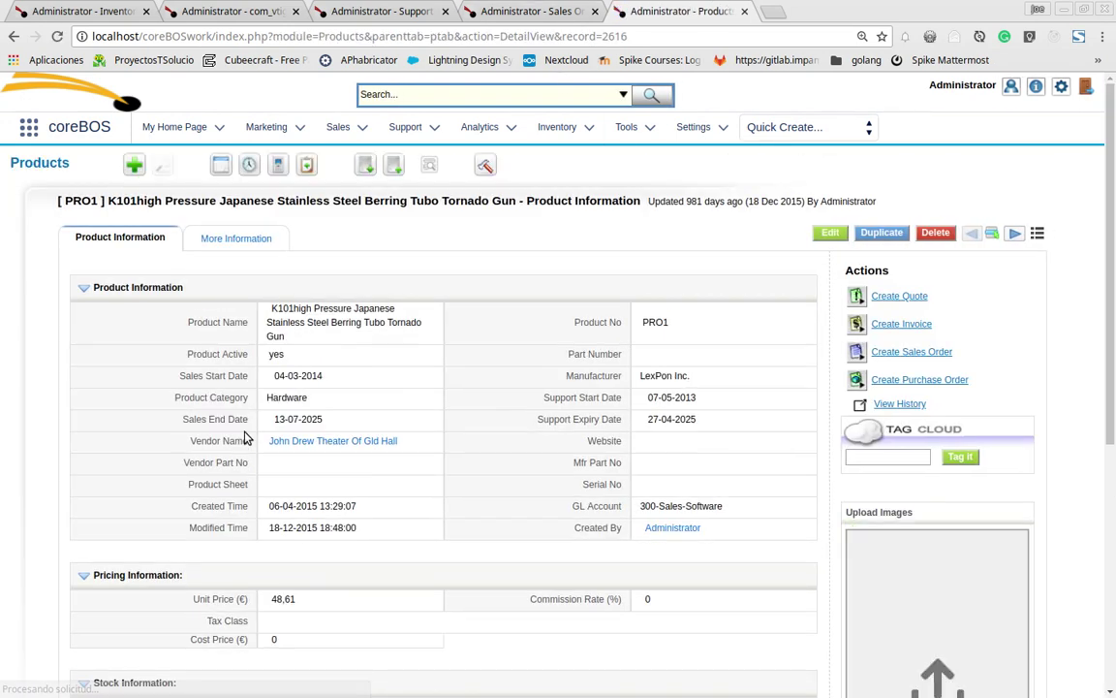
{"action": "left_click", "coordinate": [1014, 236]}
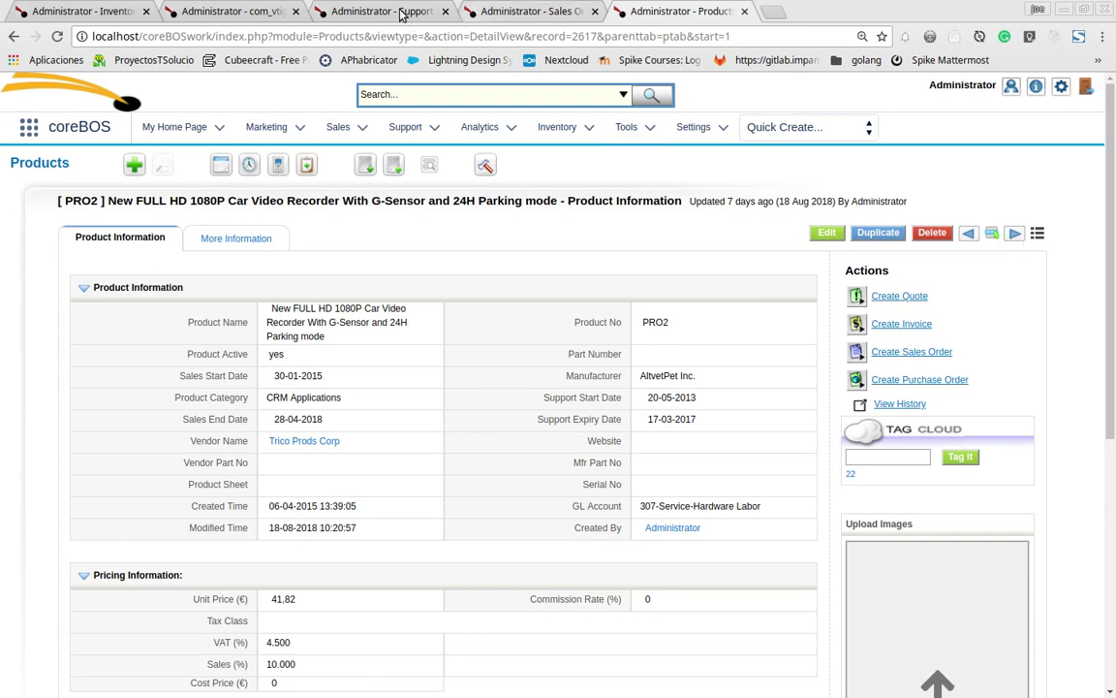
Step: Return to the sales order and replace Sexy Leggings on the third line with the New FULL HD 1080P Car Video Recorder
{"action": "left_click", "coordinate": [516, 12]}
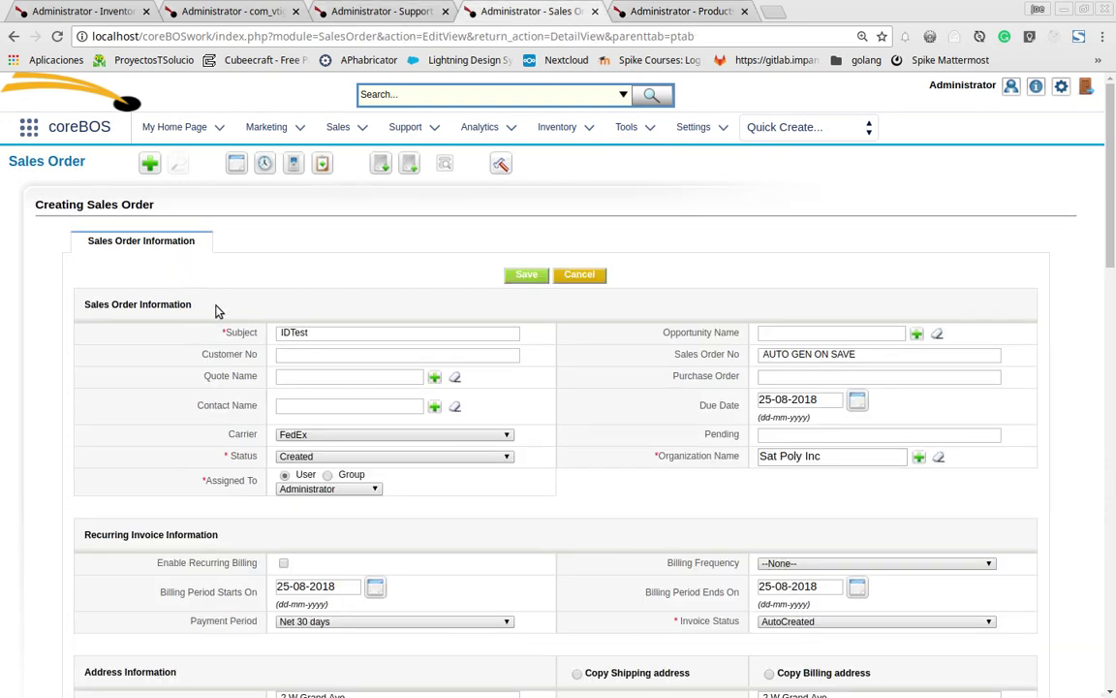
{"action": "scroll", "coordinate": [216, 310], "scroll_direction": "down", "scroll_amount": 15}
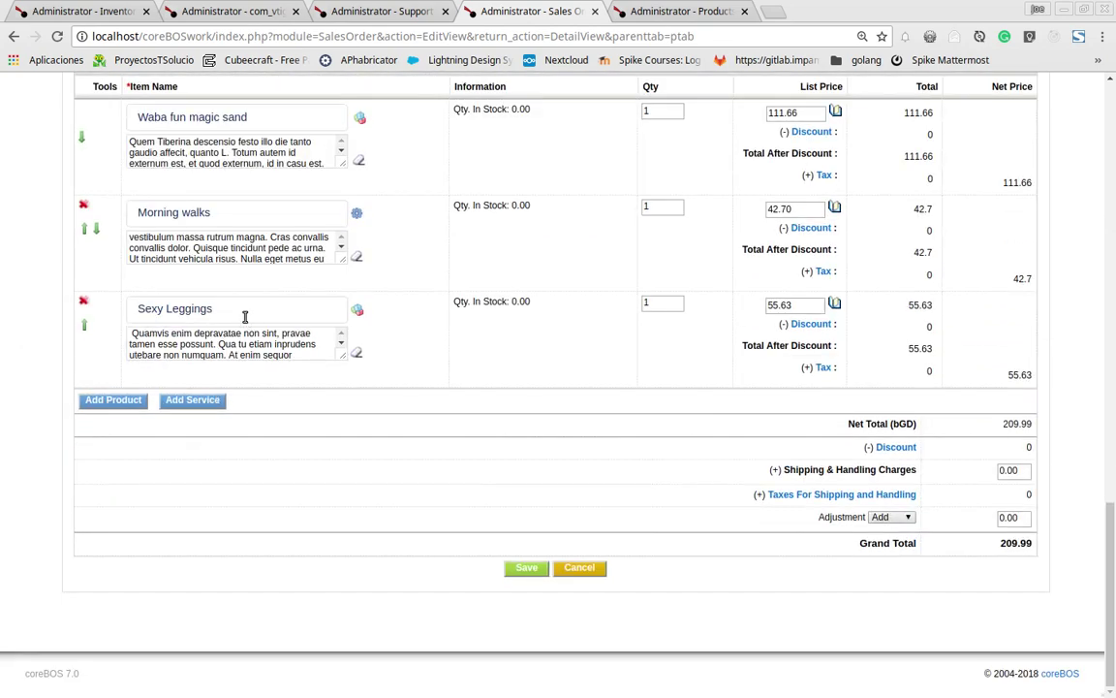
{"action": "key", "text": "ctrl+a"}
{"action": "type", "text": "10"}
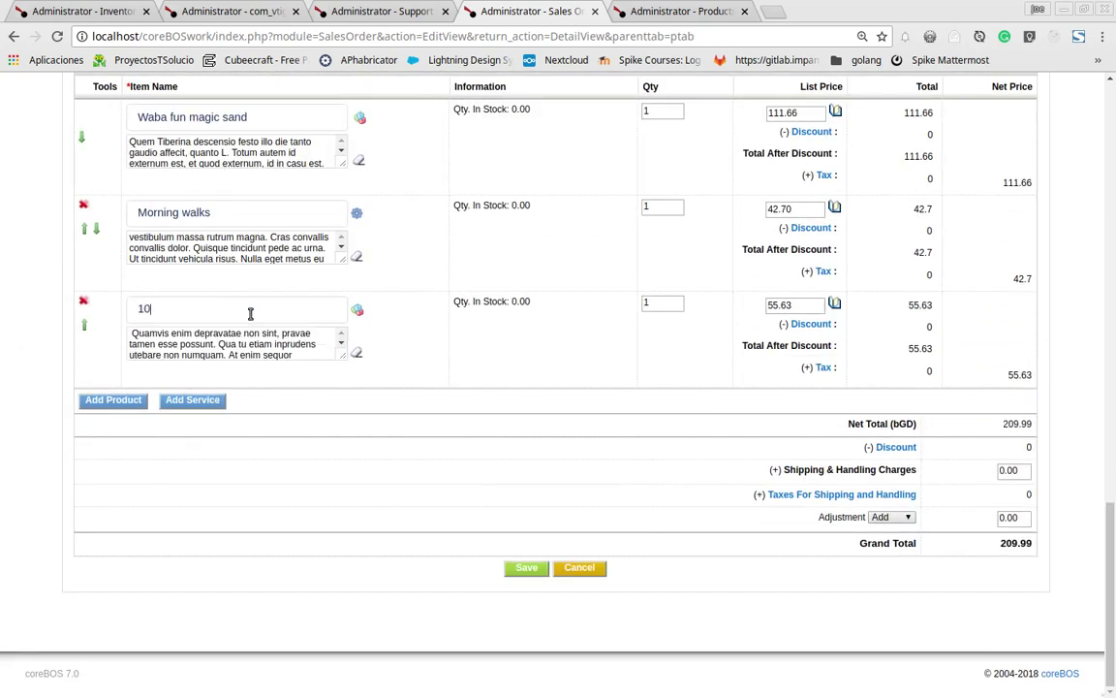
{"action": "type", "text": "80"}
{"action": "left_click", "coordinate": [225, 341]}
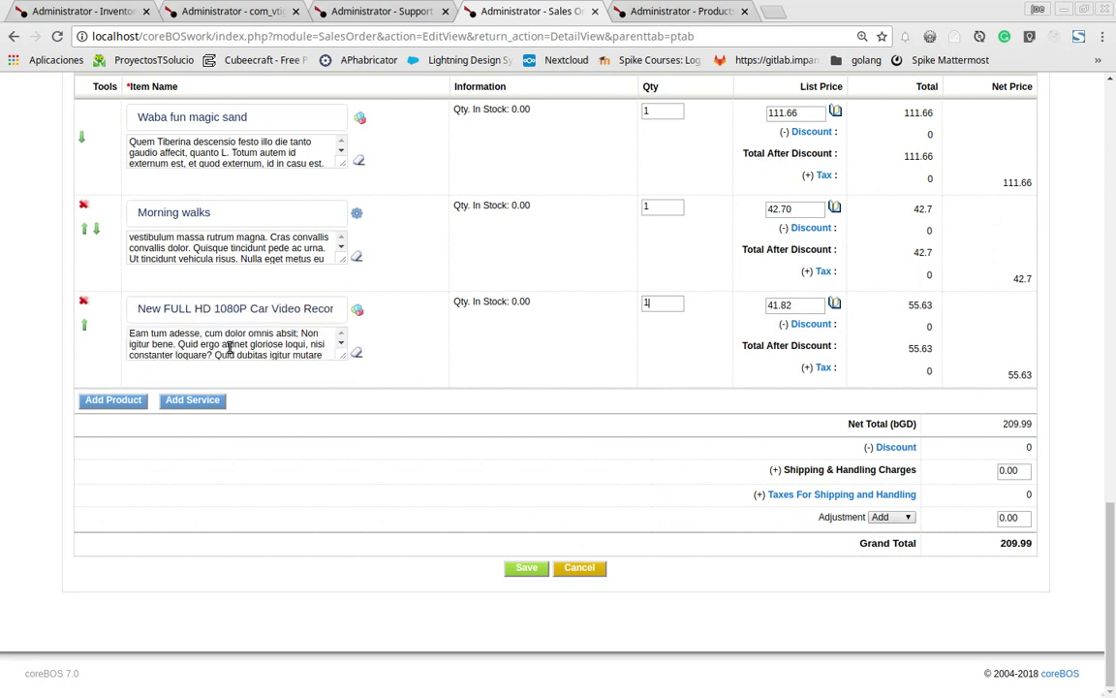
Step: Add a fourth product line to the sales order for Sexy Leggings
{"action": "scroll", "coordinate": [318, 243], "scroll_direction": "up", "scroll_amount": 1}
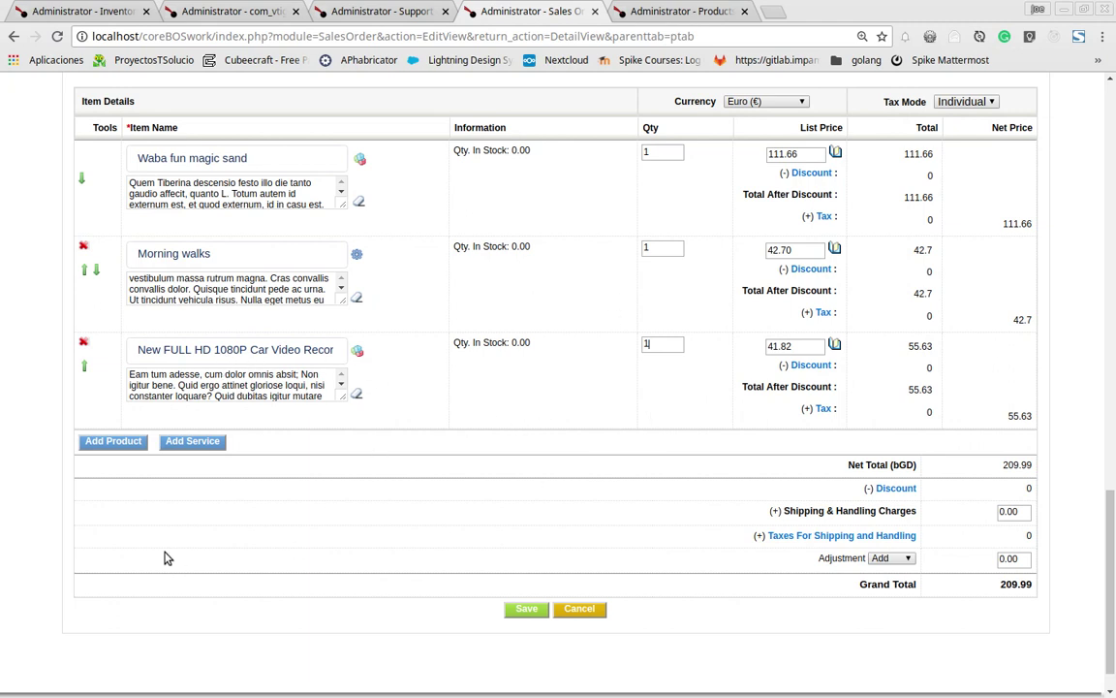
{"action": "left_click", "coordinate": [97, 442]}
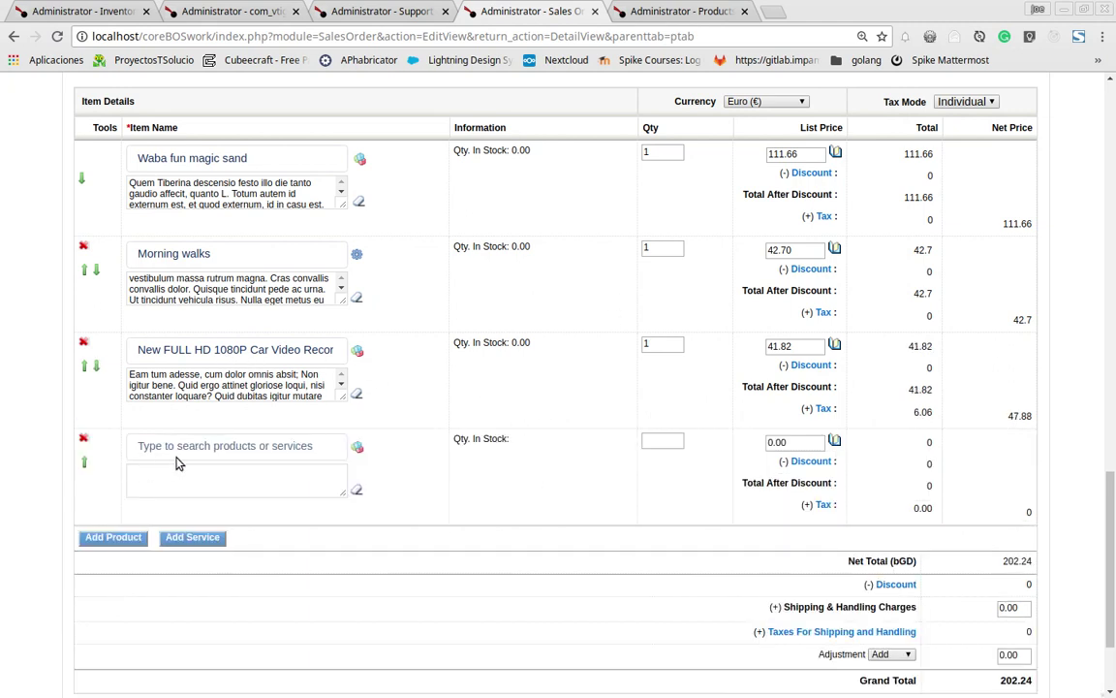
{"action": "left_click", "coordinate": [183, 449]}
{"action": "type", "text": "s"}
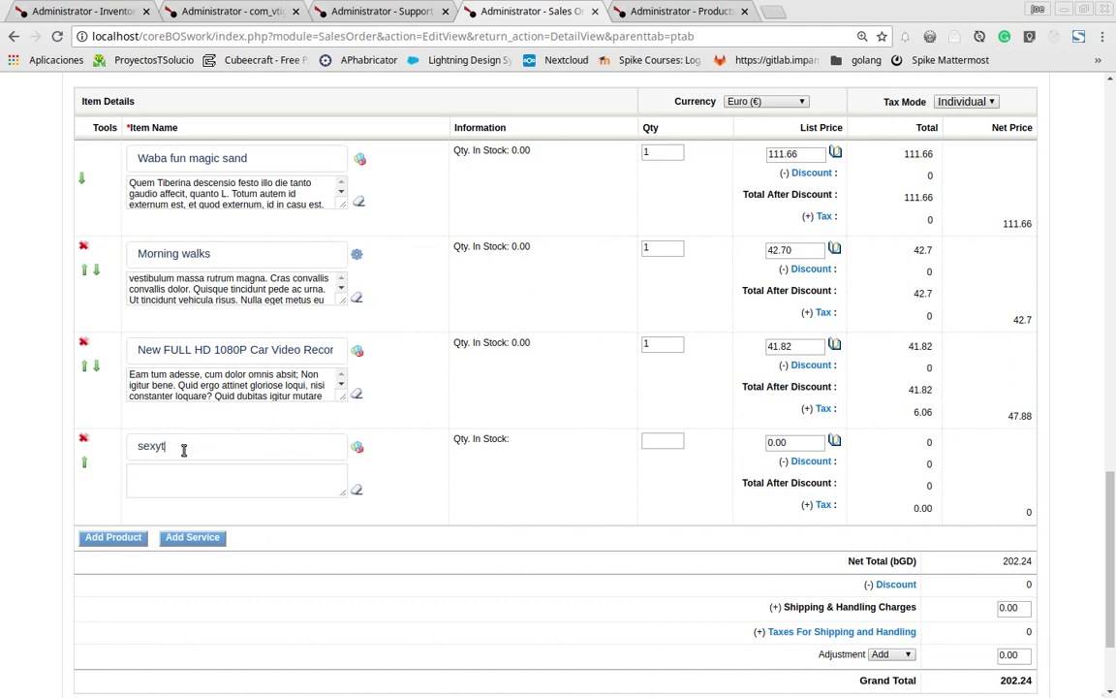
{"action": "type", "text": "exy"}
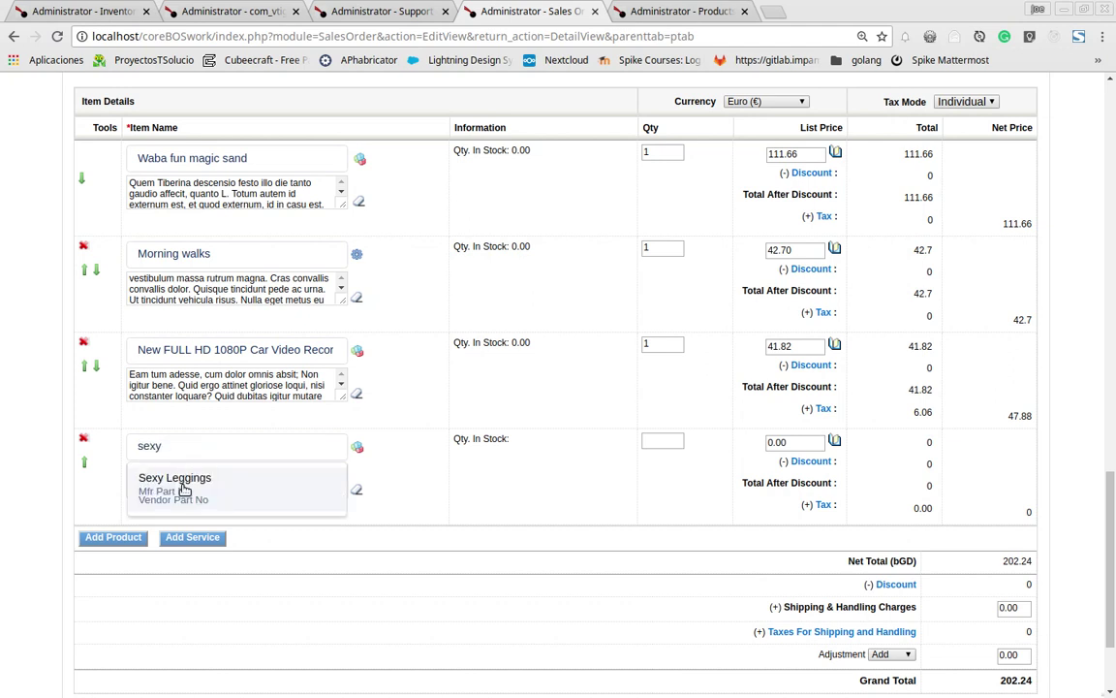
{"action": "left_click", "coordinate": [180, 484]}
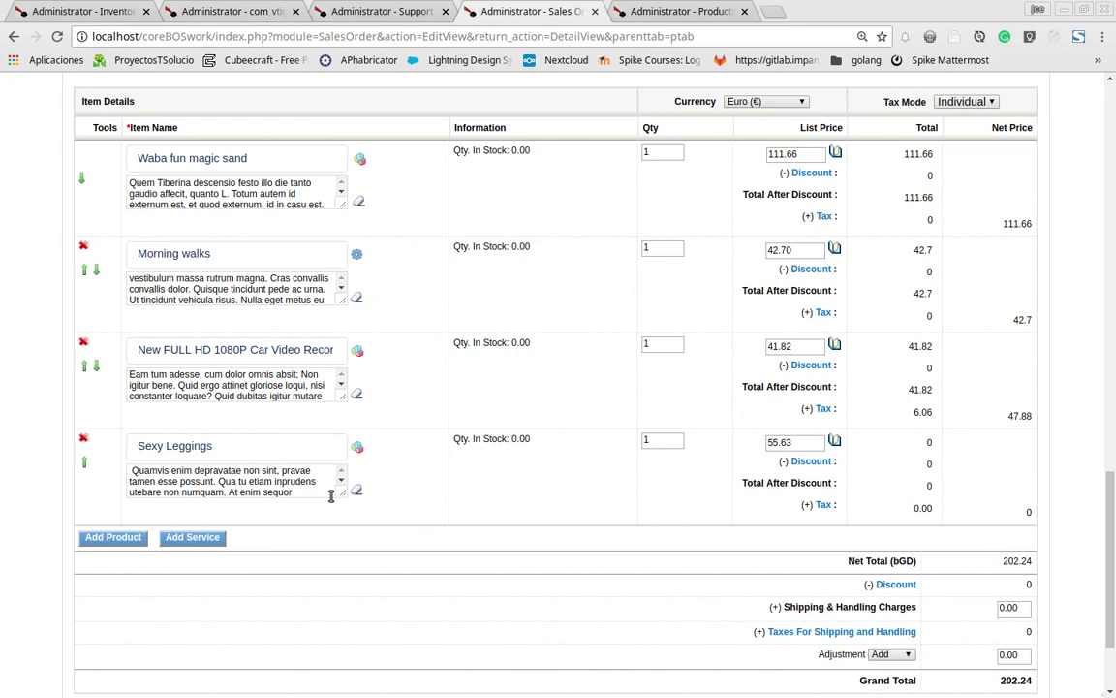
Step: Try to save the sales order with its four item lines
{"action": "left_click", "coordinate": [388, 608]}
{"action": "scroll", "coordinate": [388, 608], "scroll_direction": "down", "scroll_amount": 2}
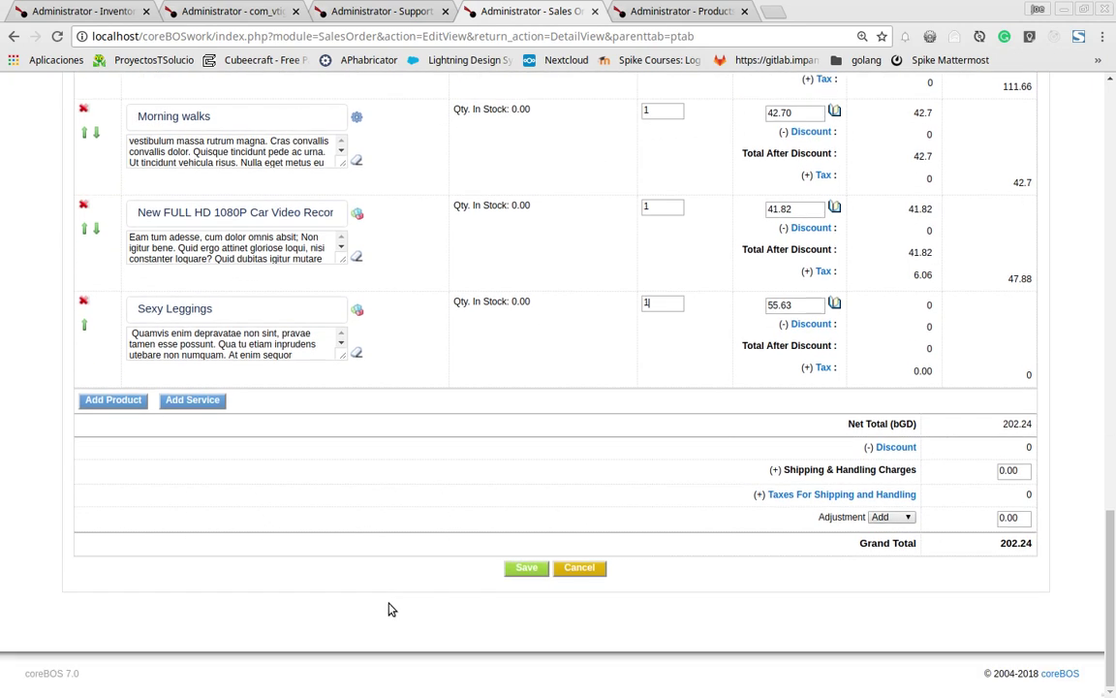
{"action": "left_click", "coordinate": [526, 569]}
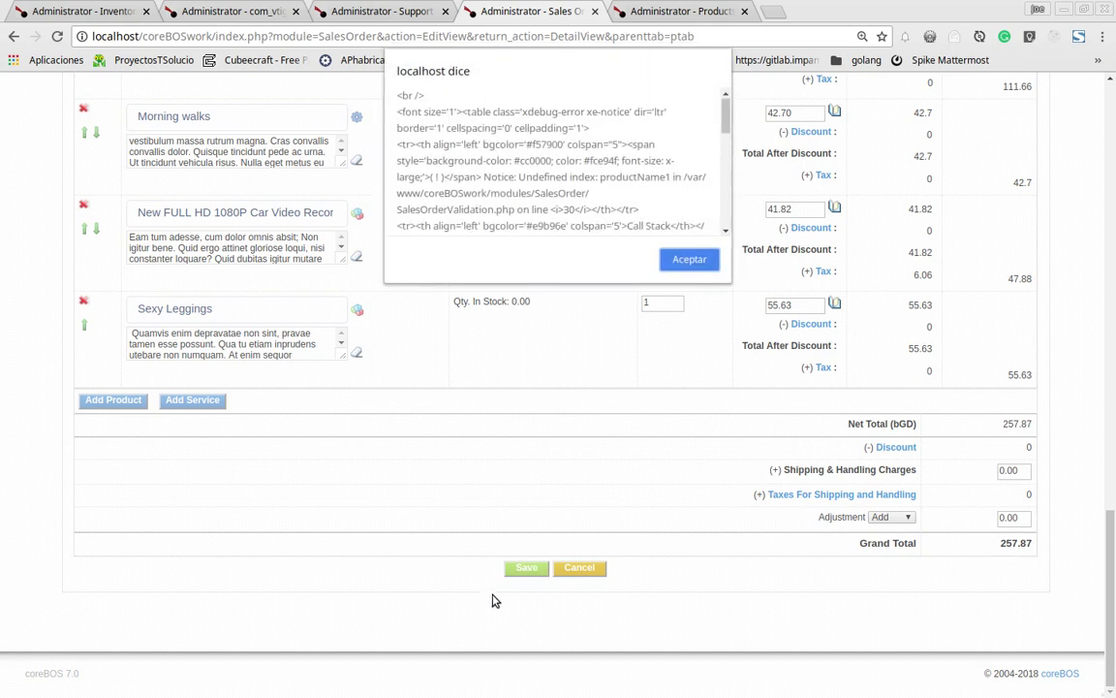
{"action": "left_click", "coordinate": [689, 260]}
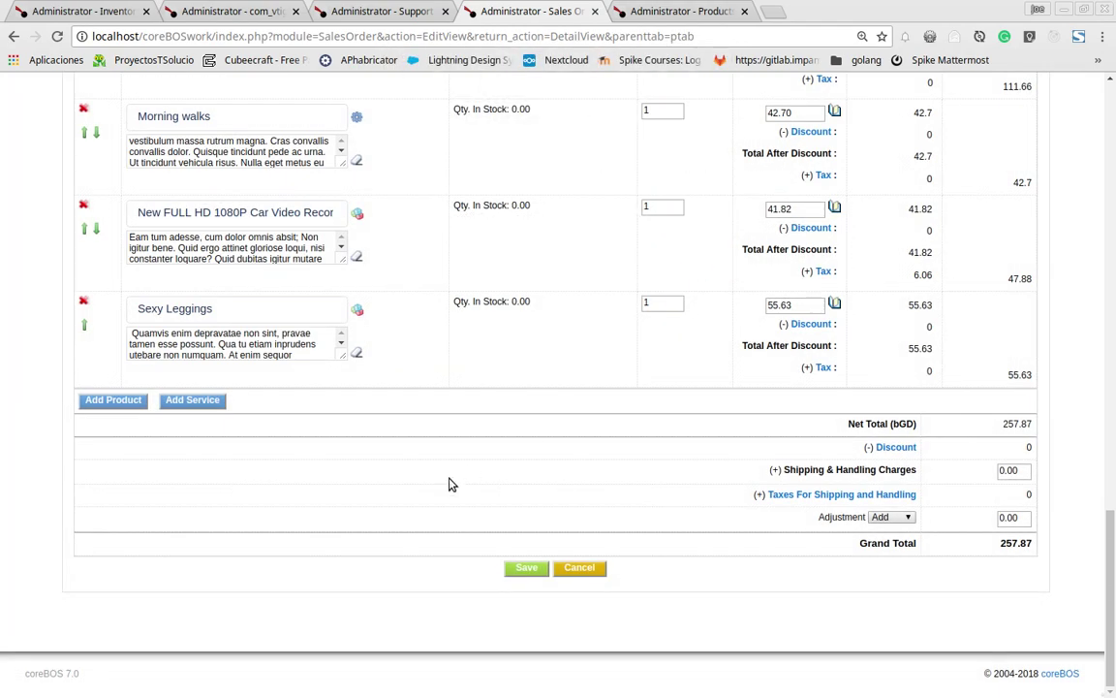
Step: Review the sales order's item lines and try saving the order again
{"action": "scroll", "coordinate": [449, 481], "scroll_direction": "up", "scroll_amount": 5}
{"action": "scroll", "coordinate": [449, 484], "scroll_direction": "down", "scroll_amount": 1}
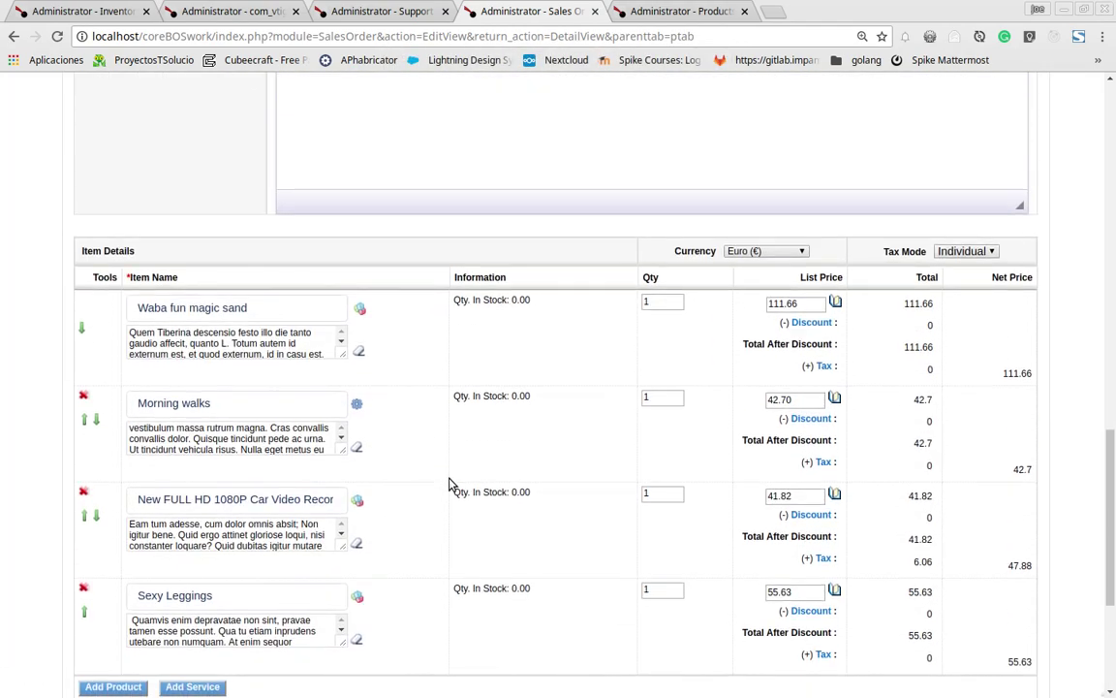
{"action": "scroll", "coordinate": [449, 484], "scroll_direction": "down", "scroll_amount": 2}
{"action": "scroll", "coordinate": [449, 484], "scroll_direction": "down", "scroll_amount": 1}
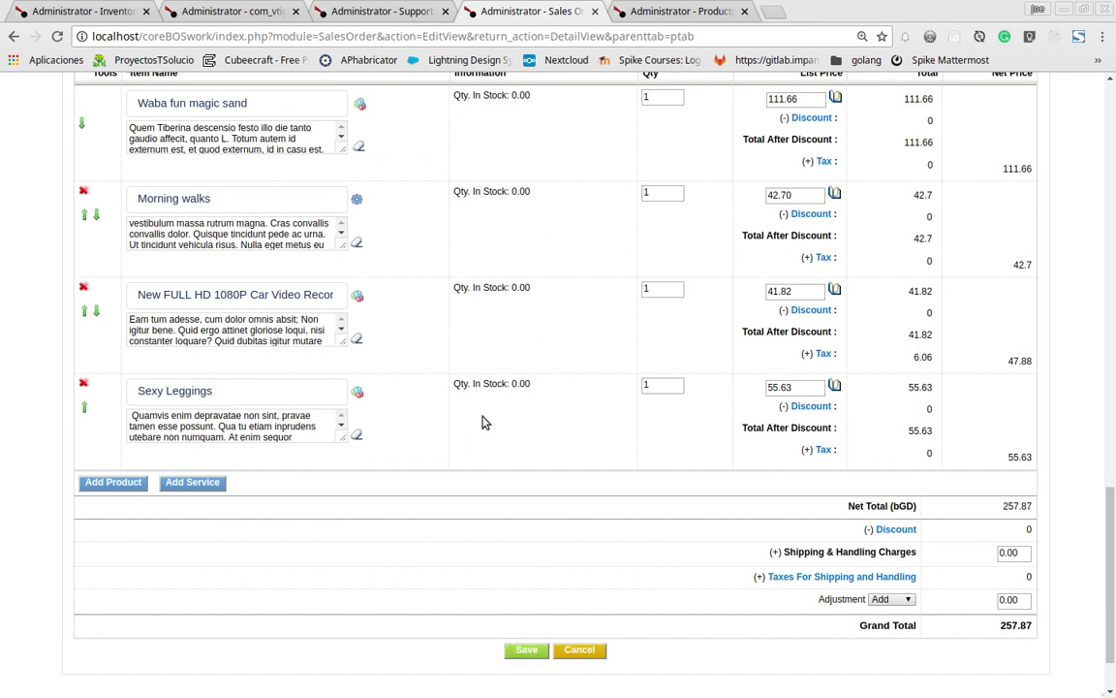
{"action": "scroll", "coordinate": [468, 311], "scroll_direction": "up", "scroll_amount": 3}
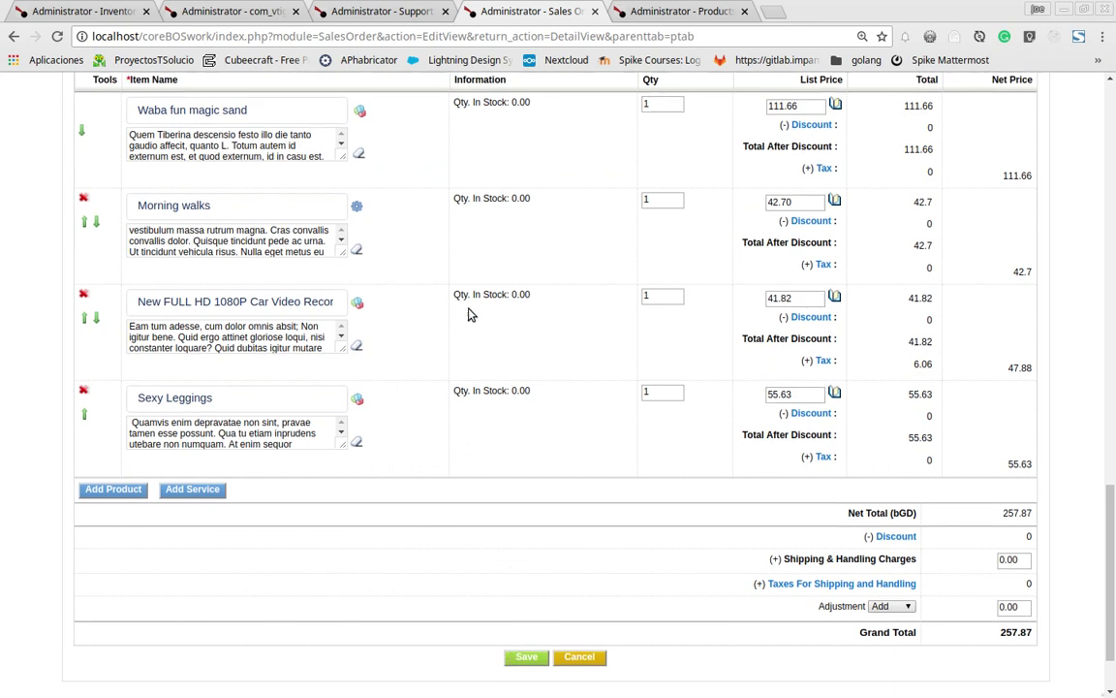
{"action": "scroll", "coordinate": [504, 644], "scroll_direction": "down", "scroll_amount": 3}
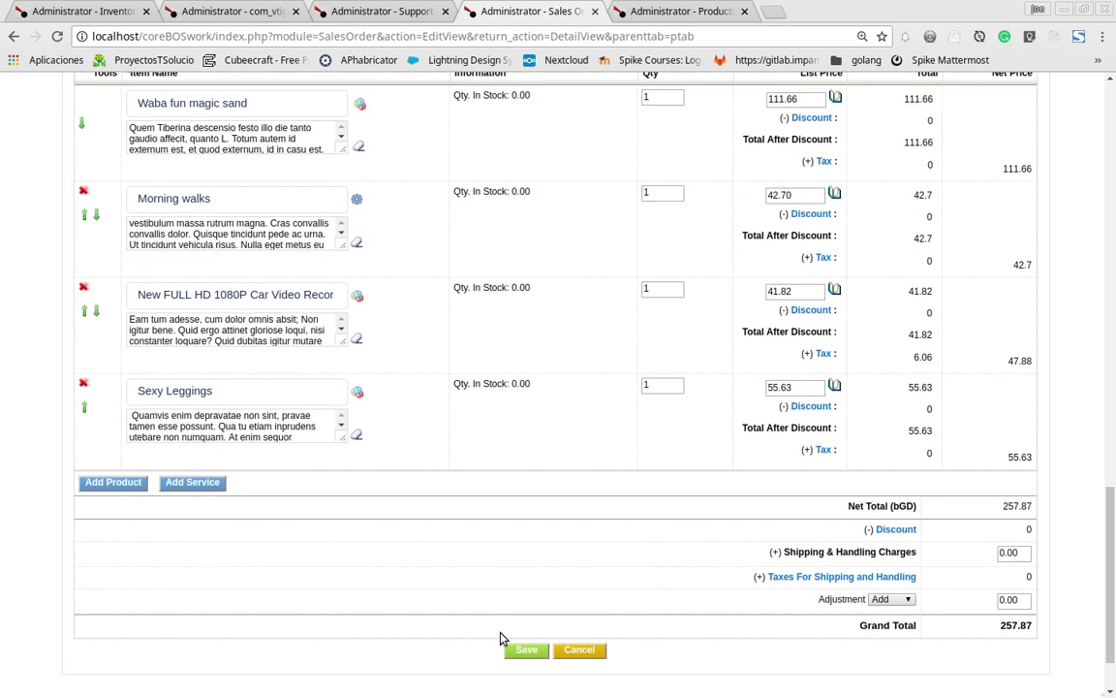
{"action": "left_click", "coordinate": [526, 653]}
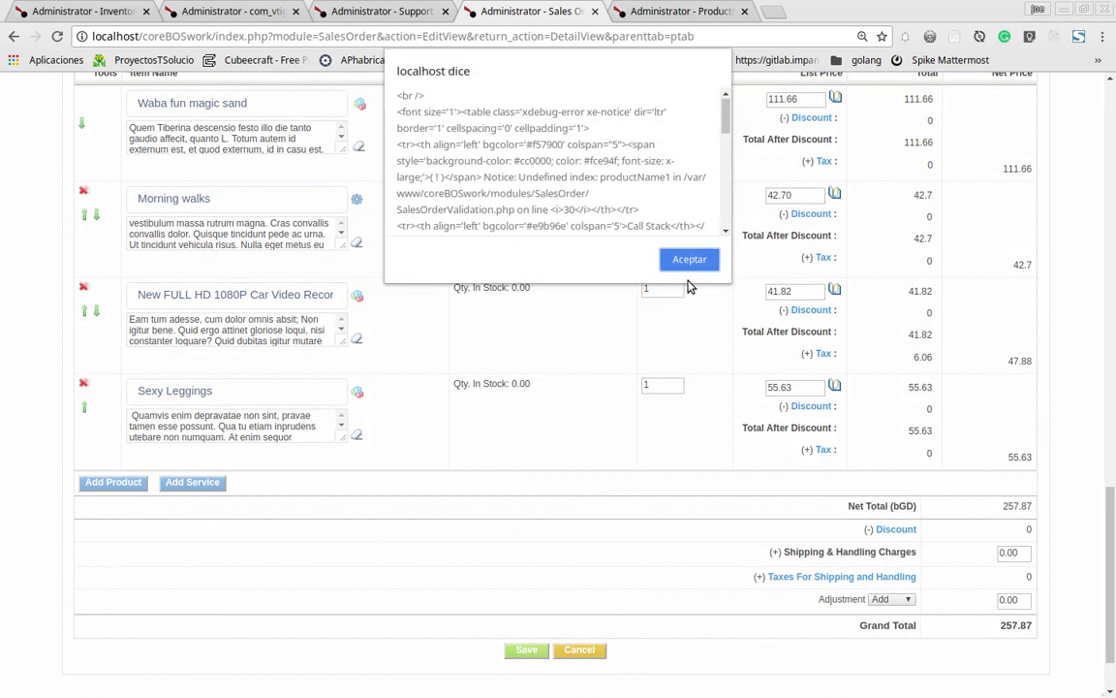
{"action": "left_click", "coordinate": [687, 259]}
Step: Look up the Waba product from the first item line's product picker, filtering by W and searching product names for waba
{"action": "scroll", "coordinate": [348, 164], "scroll_direction": "up", "scroll_amount": 2}
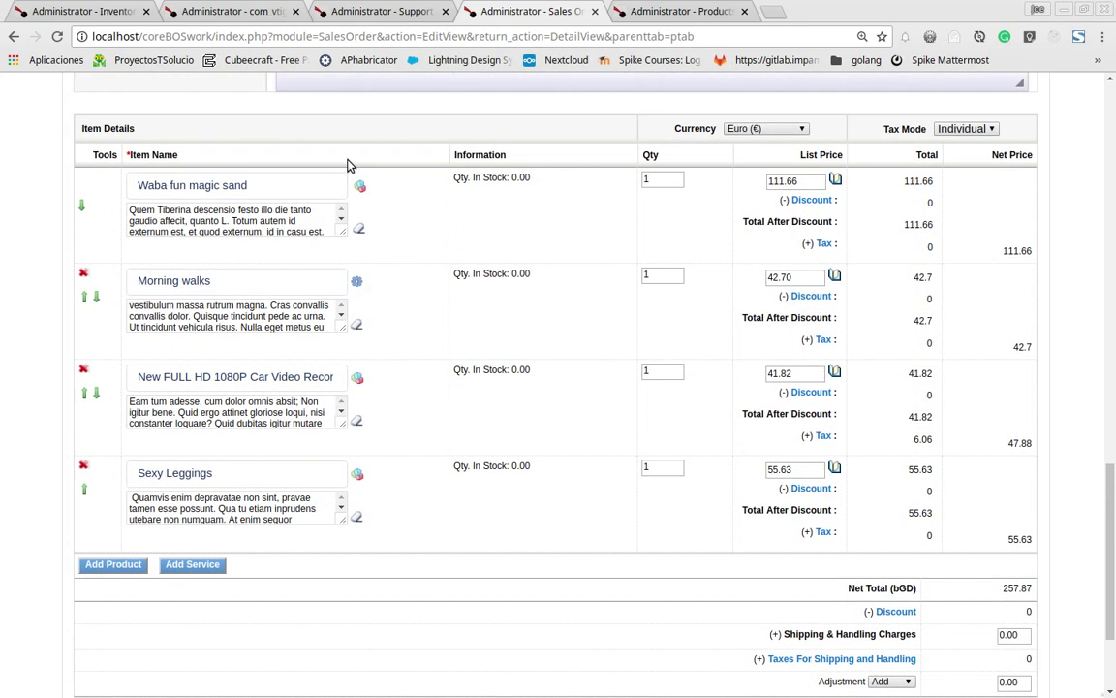
{"action": "left_click", "coordinate": [359, 189]}
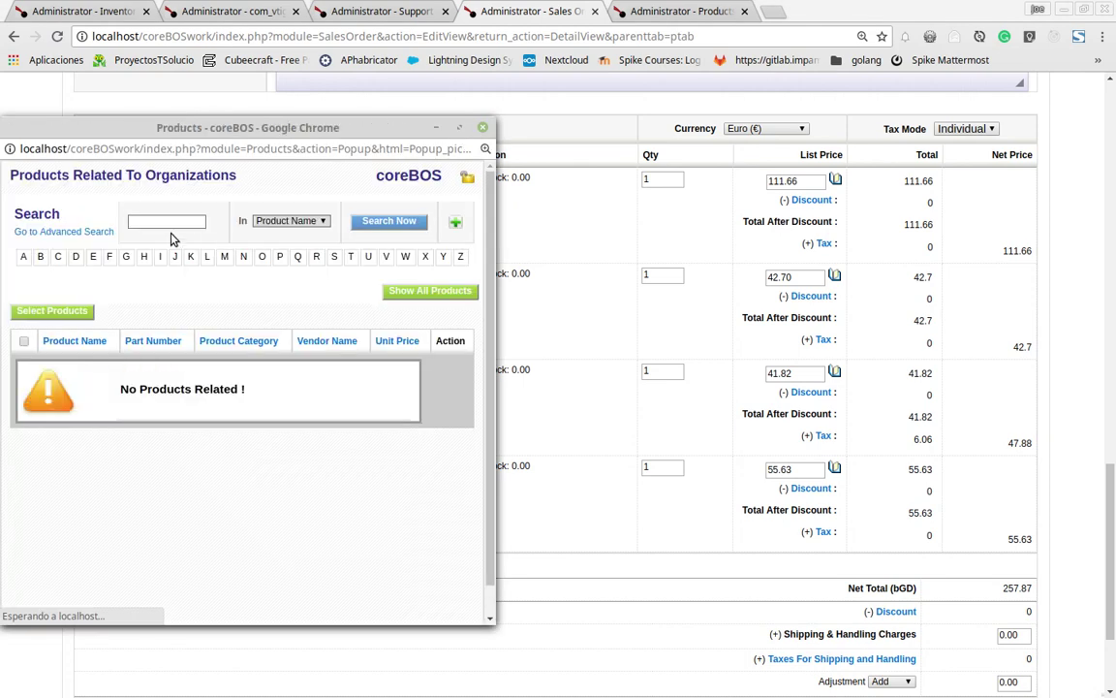
{"action": "left_click", "coordinate": [405, 256]}
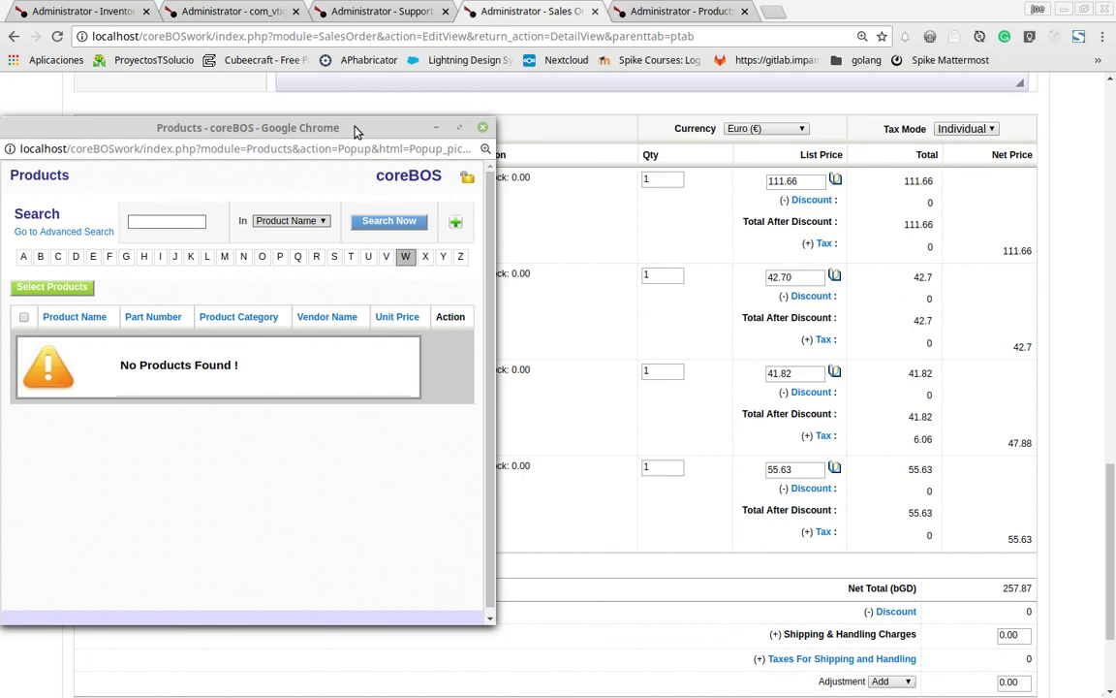
{"action": "left_click_drag", "start_coordinate": [357, 127], "coordinate": [732, 145]}
{"action": "left_click", "coordinate": [543, 240]}
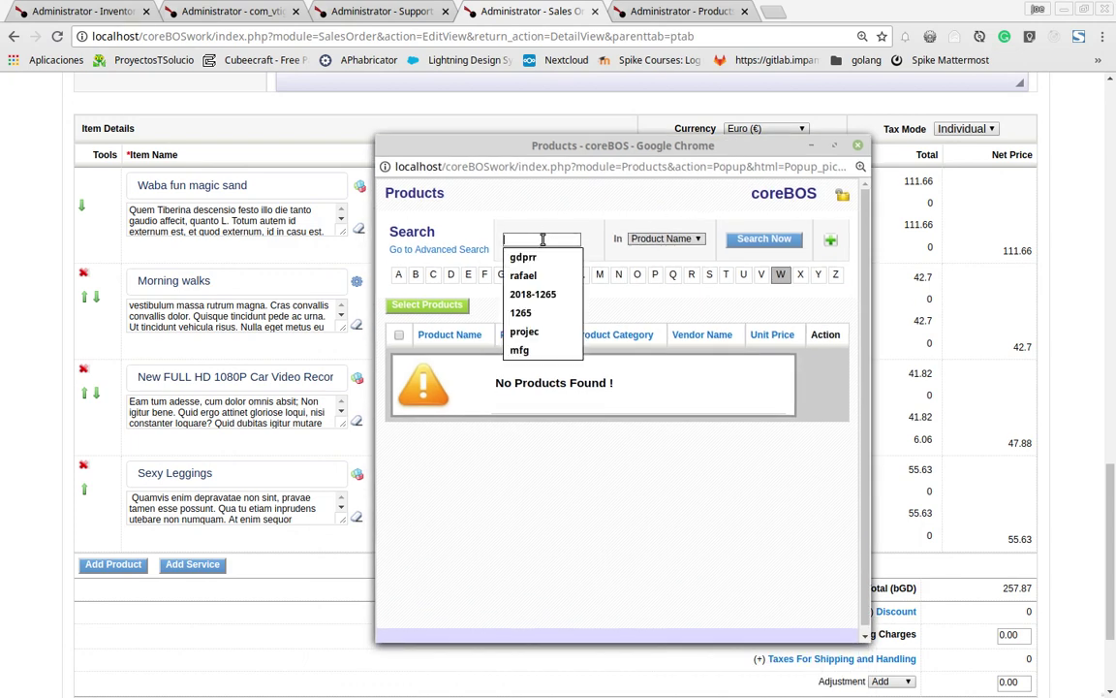
{"action": "type", "text": "waba"}
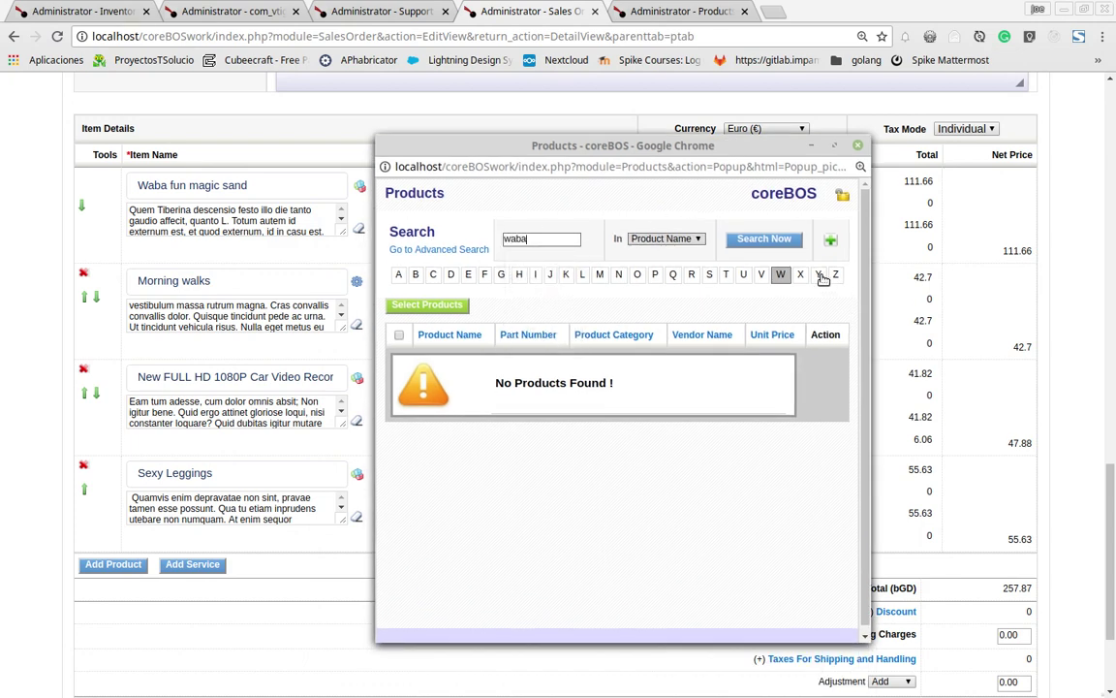
{"action": "left_click", "coordinate": [774, 239]}
{"action": "left_click", "coordinate": [856, 147]}
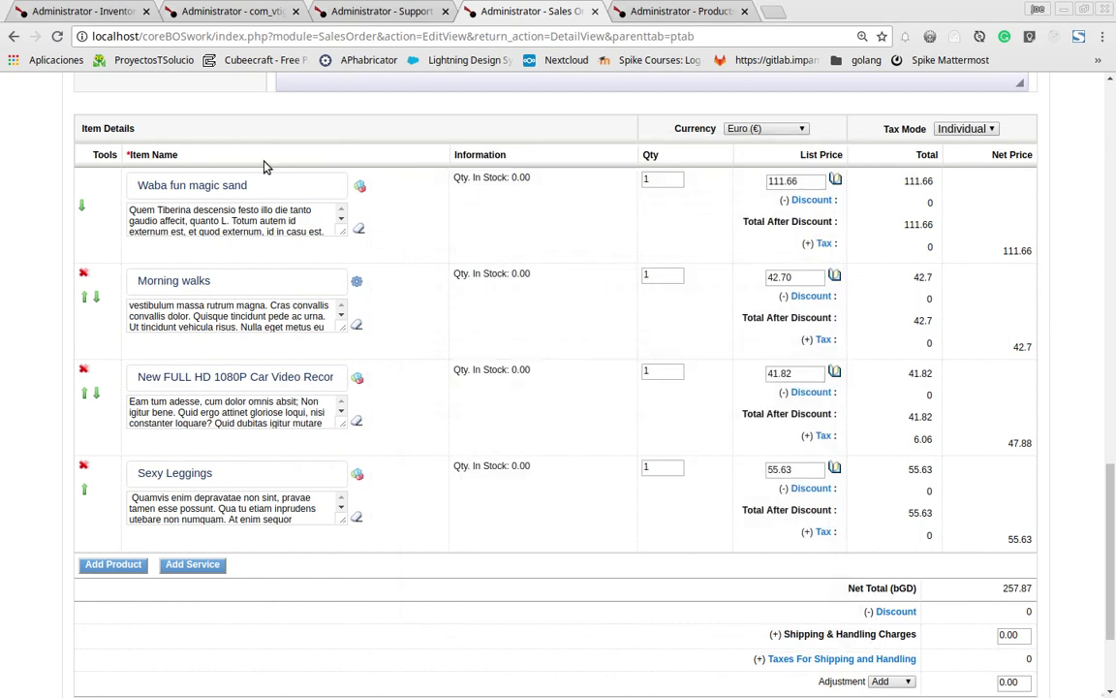
Step: Move the Waba fun magic sand line below Morning walks and filter its product picker by the letter W
{"action": "left_click", "coordinate": [81, 204]}
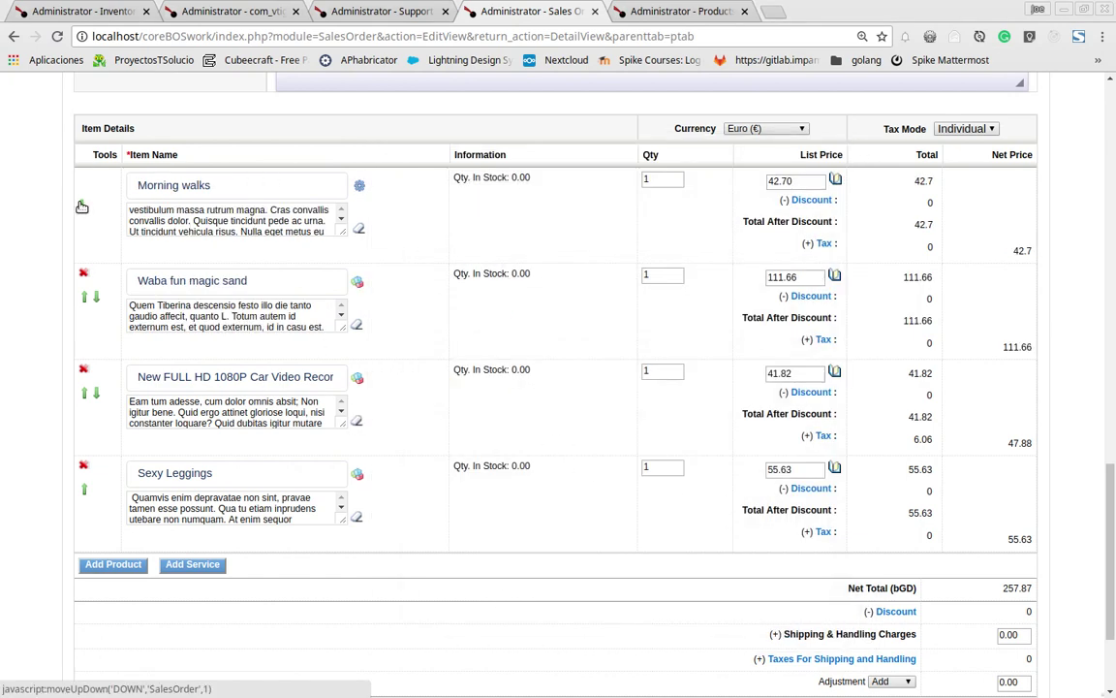
{"action": "left_click", "coordinate": [358, 284]}
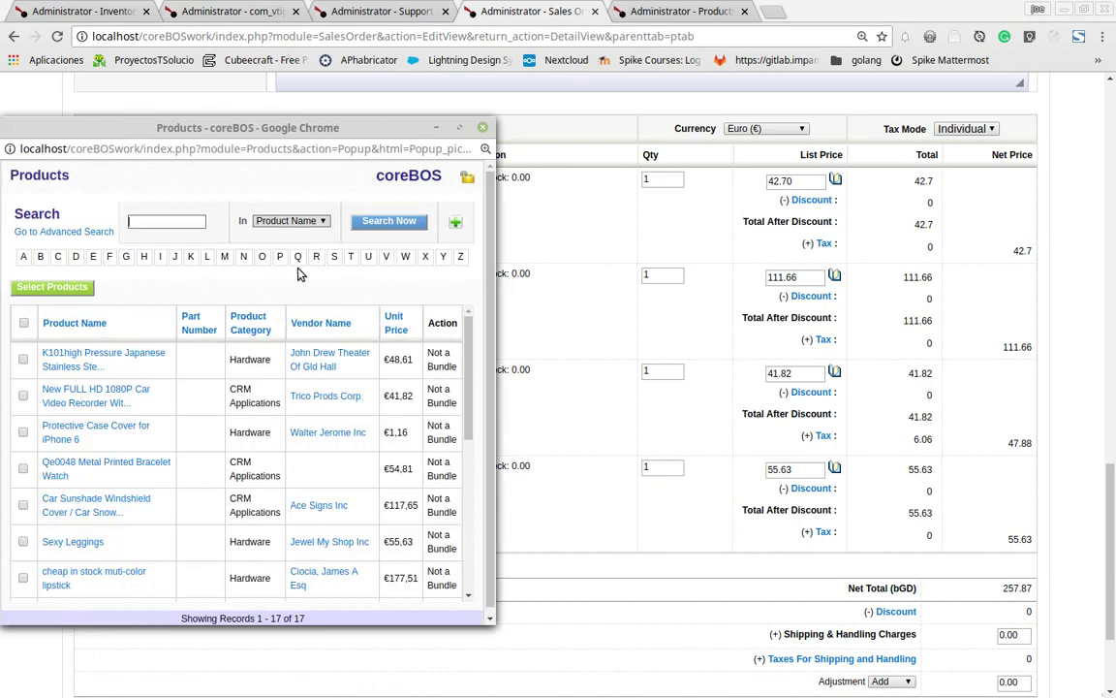
{"action": "left_click", "coordinate": [406, 258]}
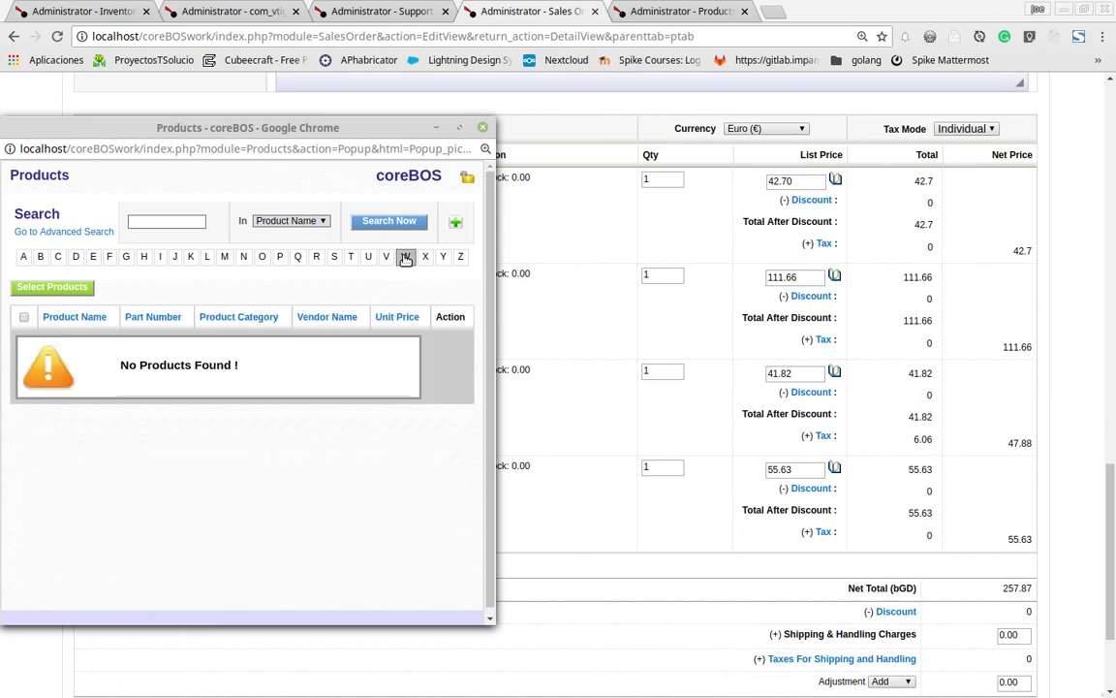
{"action": "left_click", "coordinate": [152, 223]}
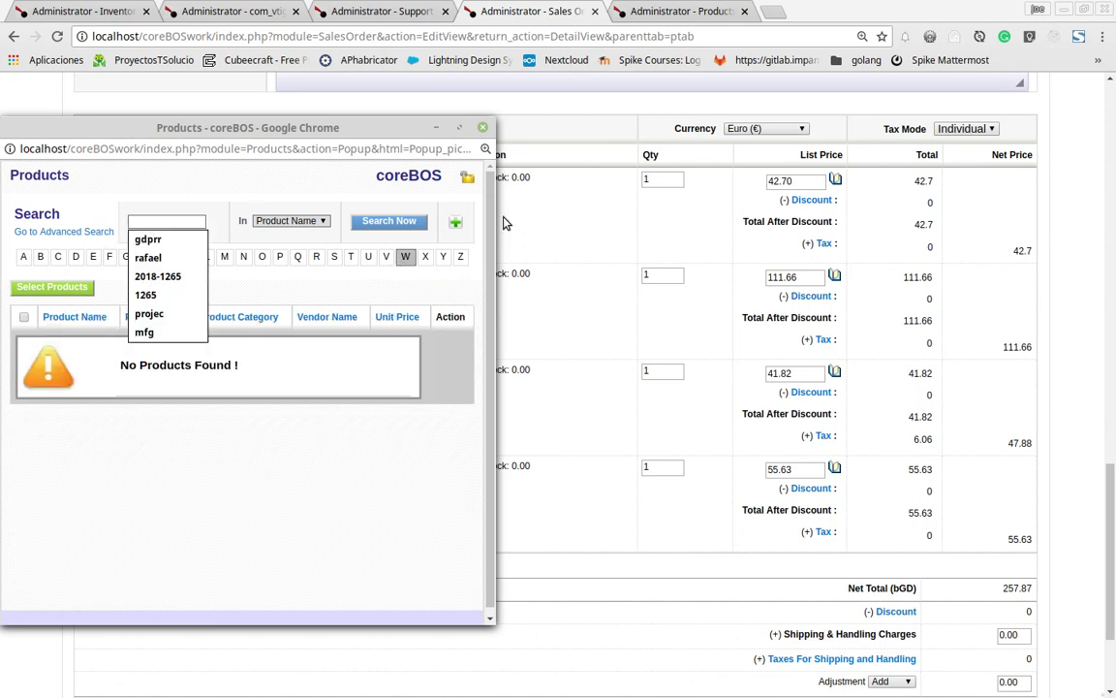
{"action": "left_click", "coordinate": [484, 127]}
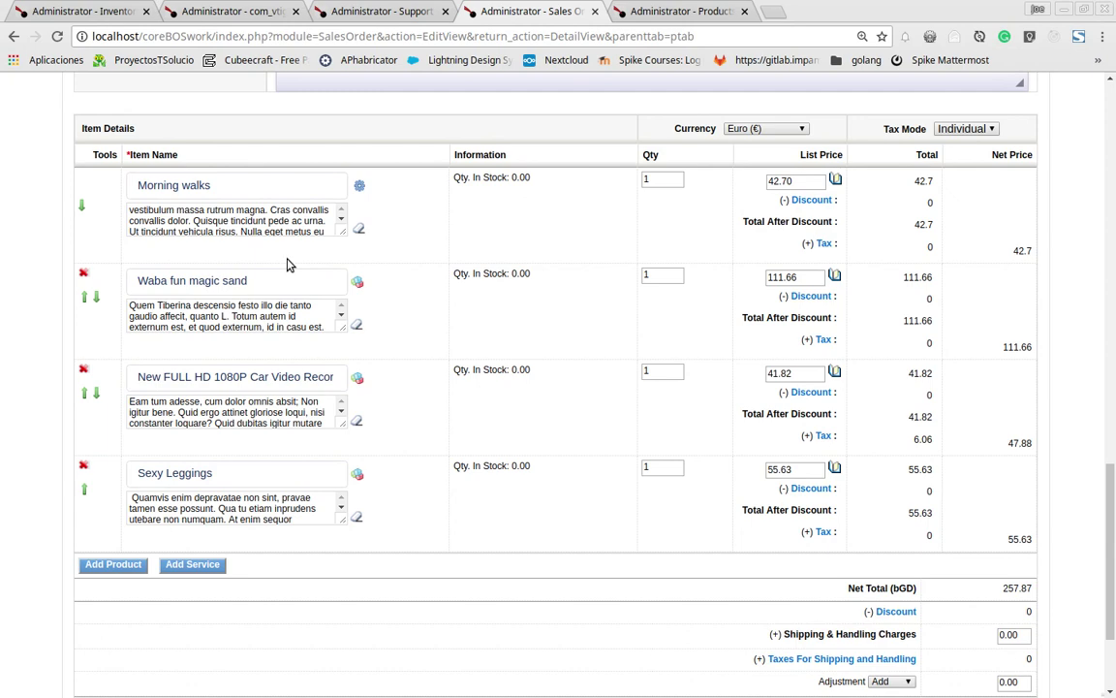
Step: Search product names for waba from the product picker of the Waba fun magic sand line
{"action": "left_click", "coordinate": [357, 282]}
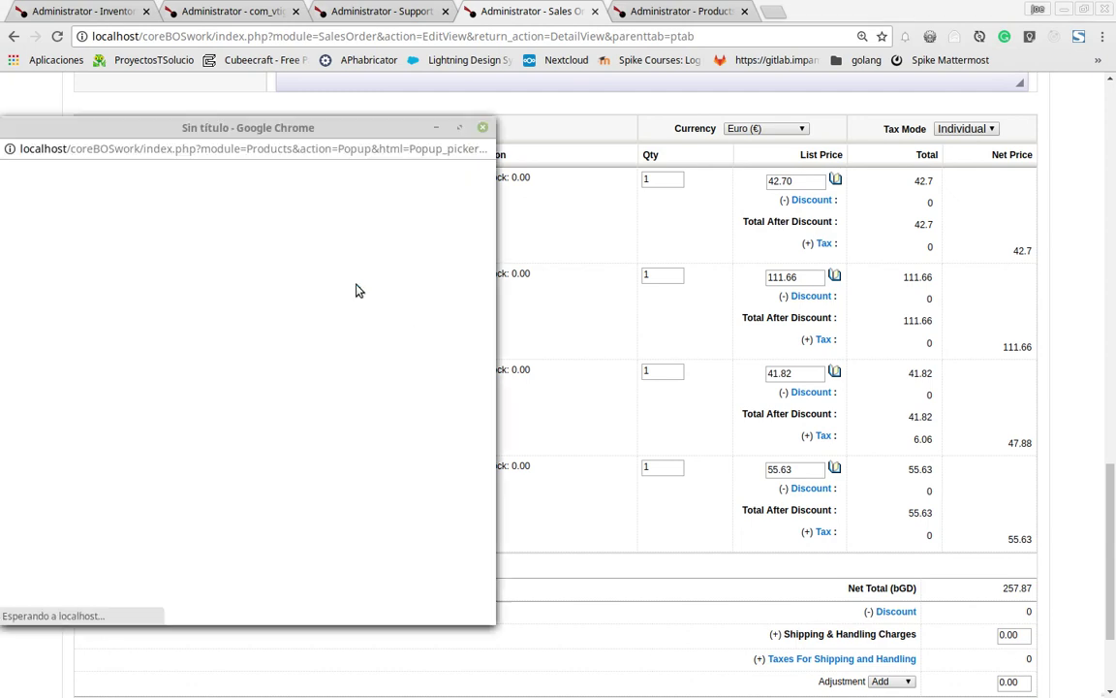
{"action": "left_click", "coordinate": [163, 224]}
{"action": "type", "text": "w"}
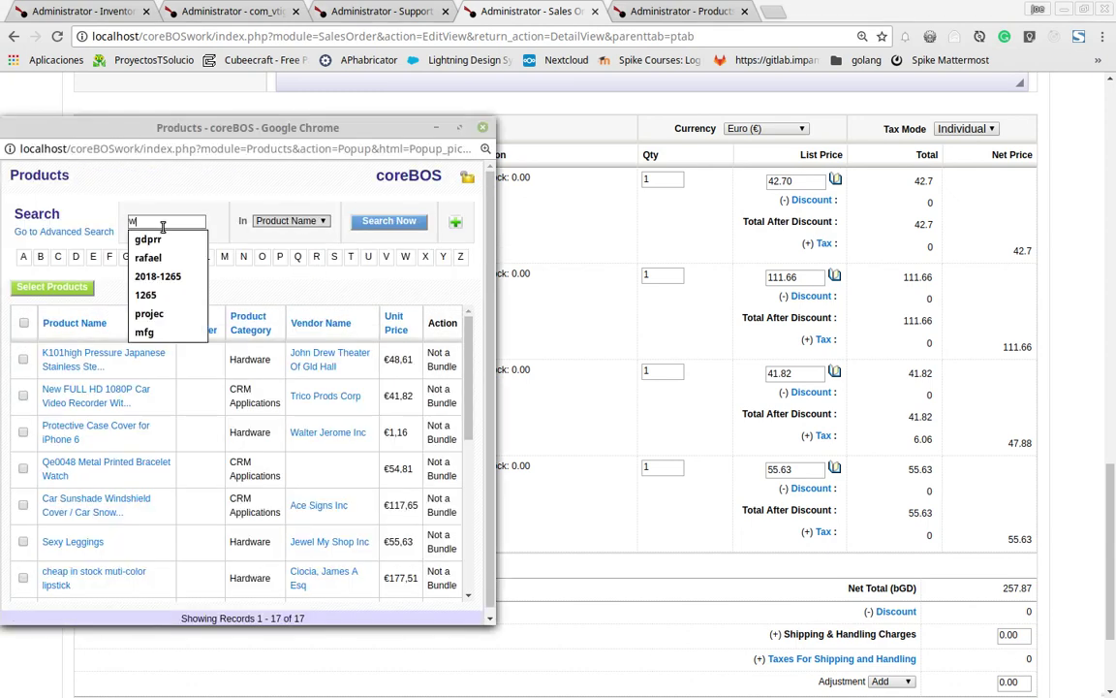
{"action": "type", "text": "aba"}
{"action": "left_click", "coordinate": [388, 222]}
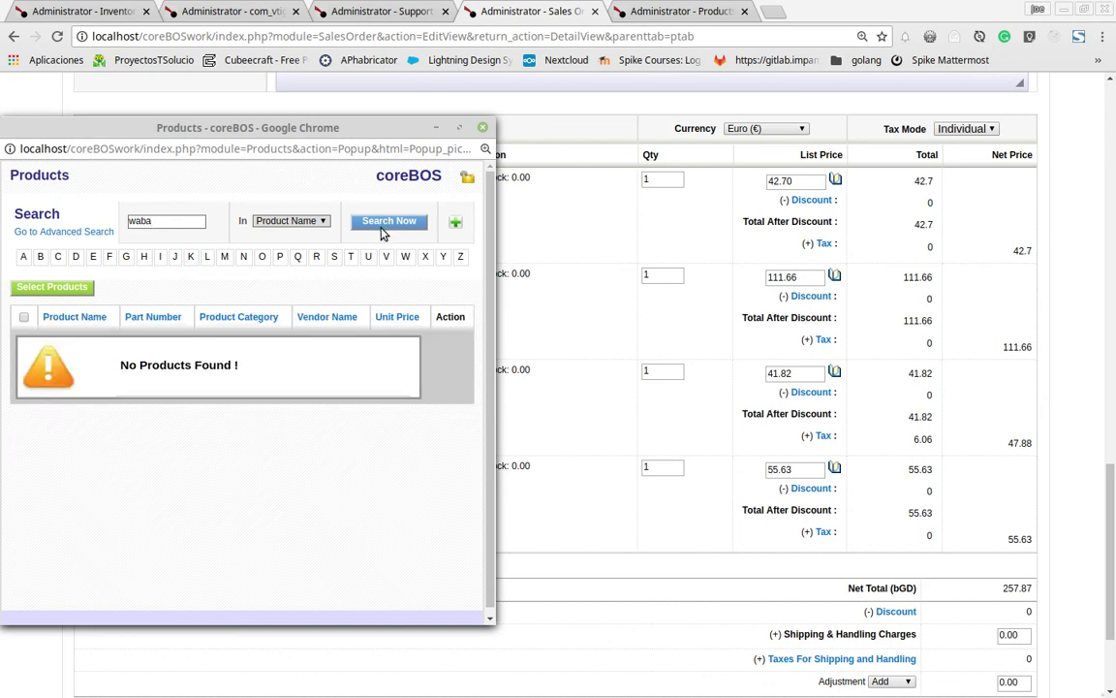
{"action": "left_click", "coordinate": [482, 127]}
Step: Return to the separately opened Products list and filter it by the letter W
{"action": "left_click", "coordinate": [694, 11]}
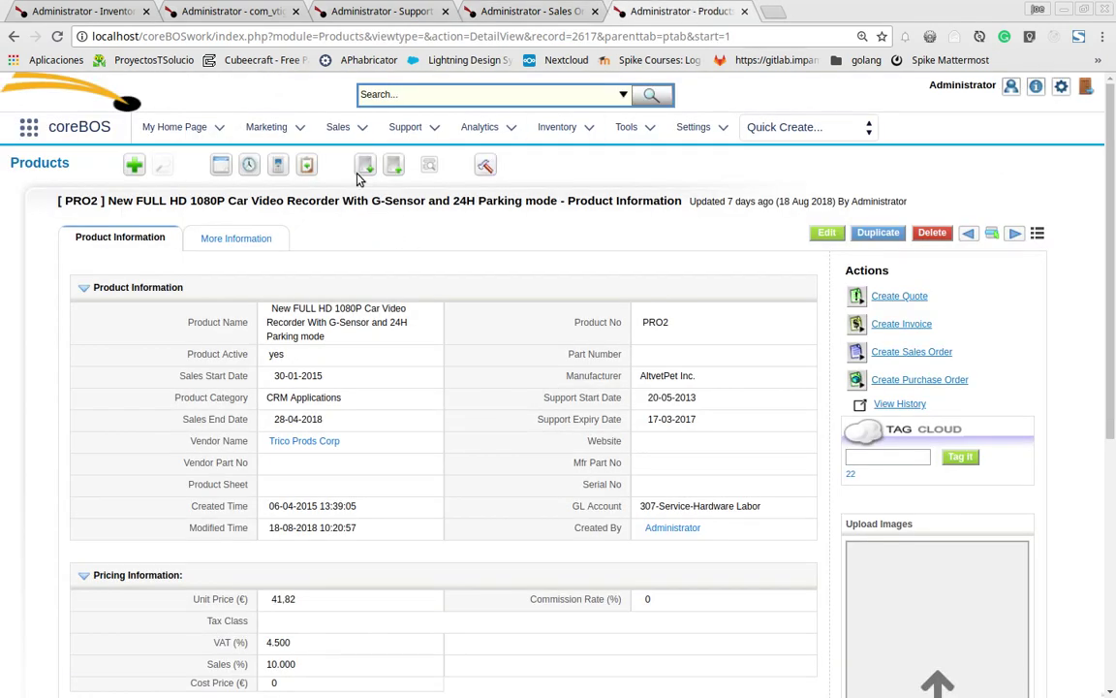
{"action": "mouse_move", "coordinate": [365, 134]}
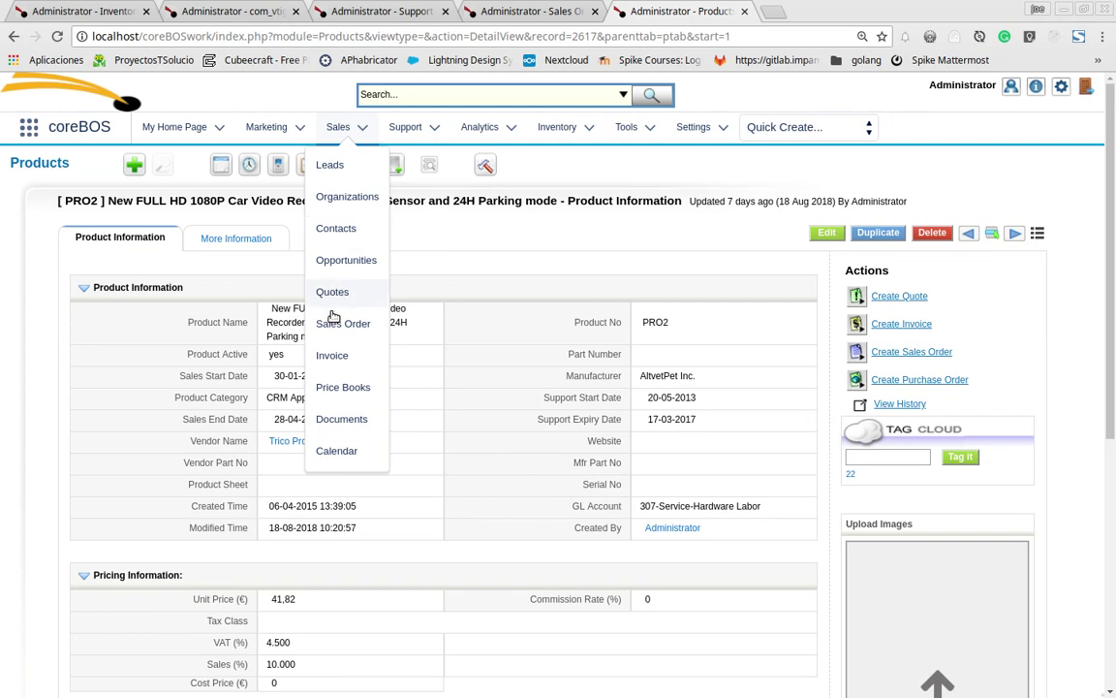
{"action": "left_click", "coordinate": [36, 163]}
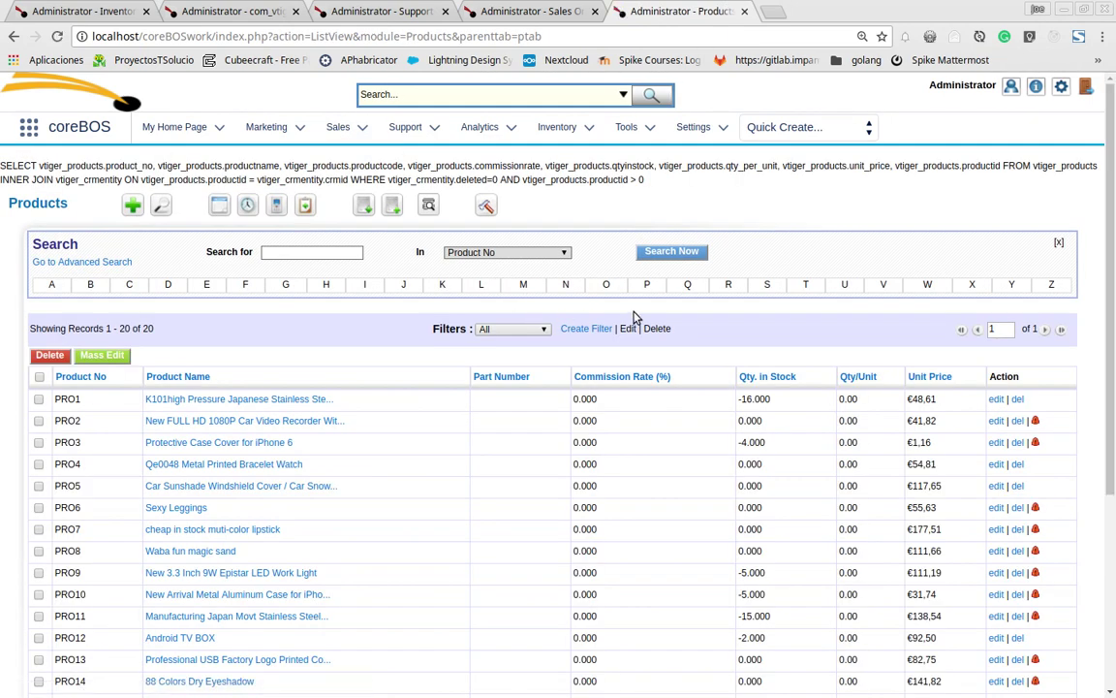
{"action": "left_click", "coordinate": [927, 285]}
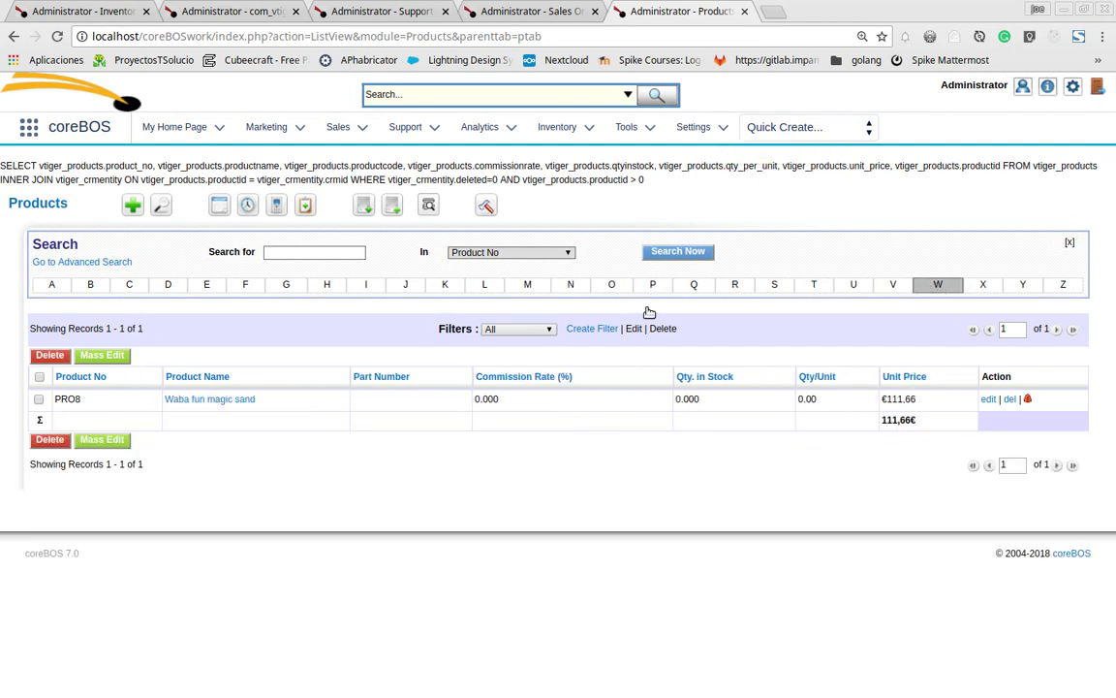
Step: Open the Waba fun magic sand product record to check its details and return to the sales order being edited
{"action": "left_click", "coordinate": [224, 401]}
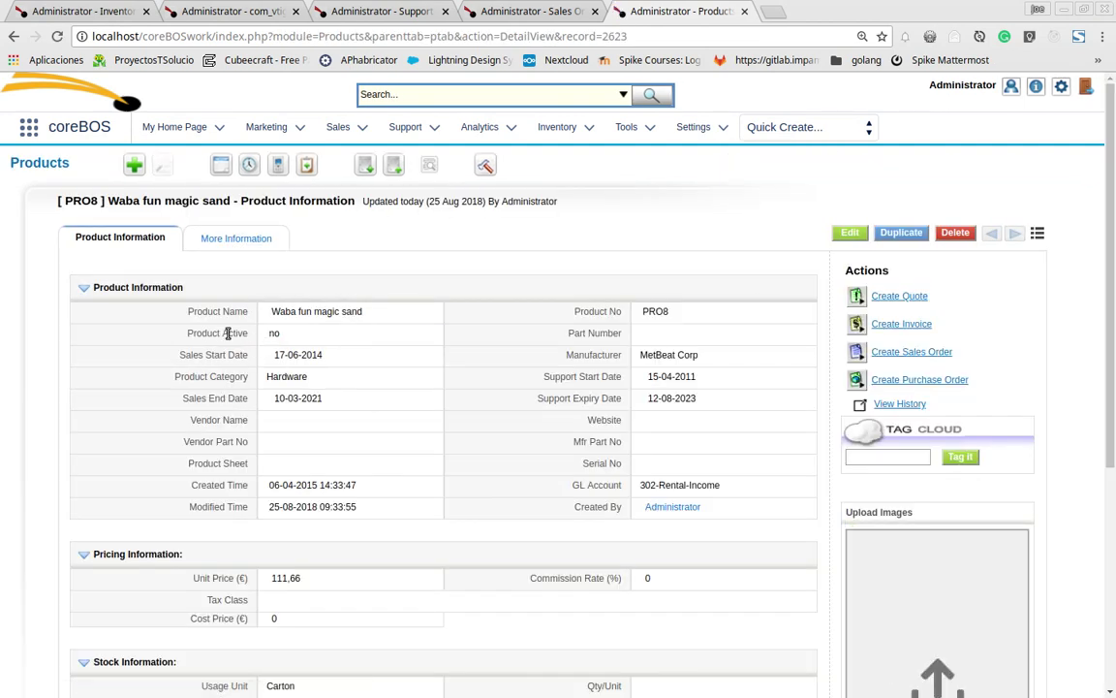
{"action": "left_click", "coordinate": [412, 12]}
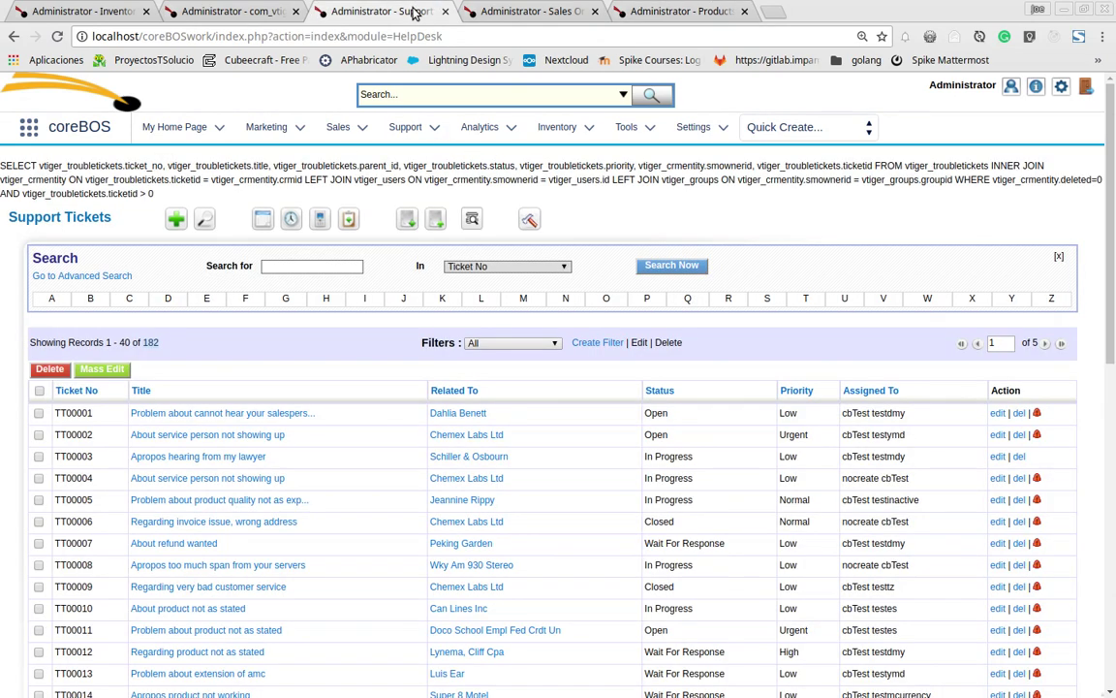
{"action": "left_click", "coordinate": [198, 11]}
{"action": "left_click", "coordinate": [470, 14]}
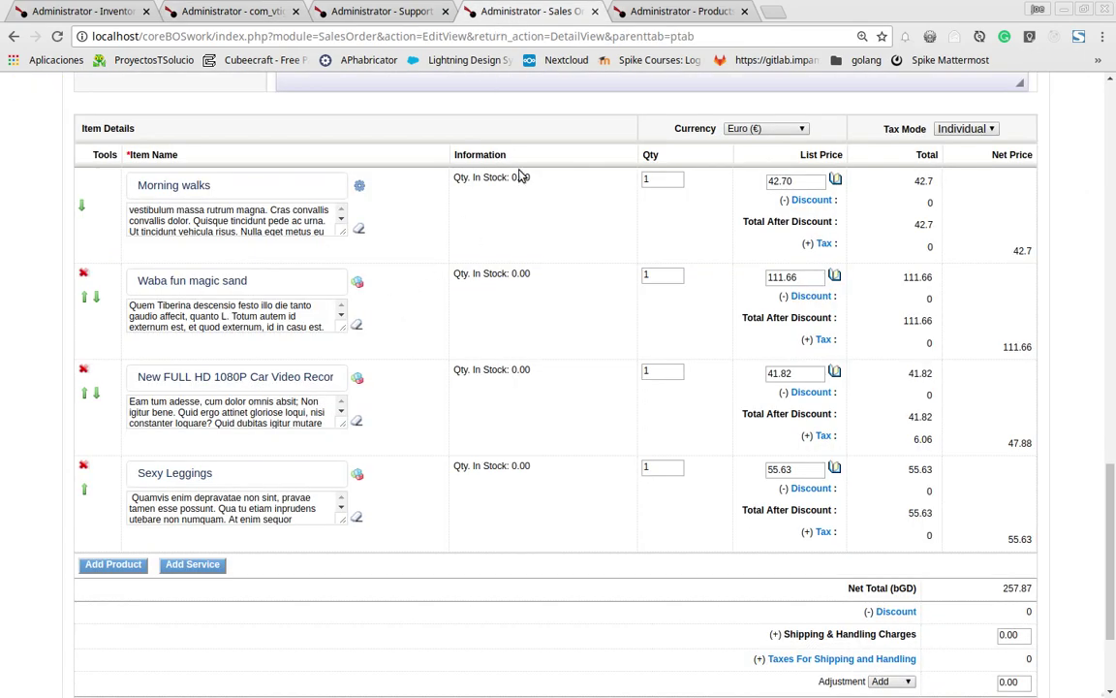
Step: Run an advanced search in the full Products list for Product Category equals hardware
{"action": "left_click", "coordinate": [647, 9]}
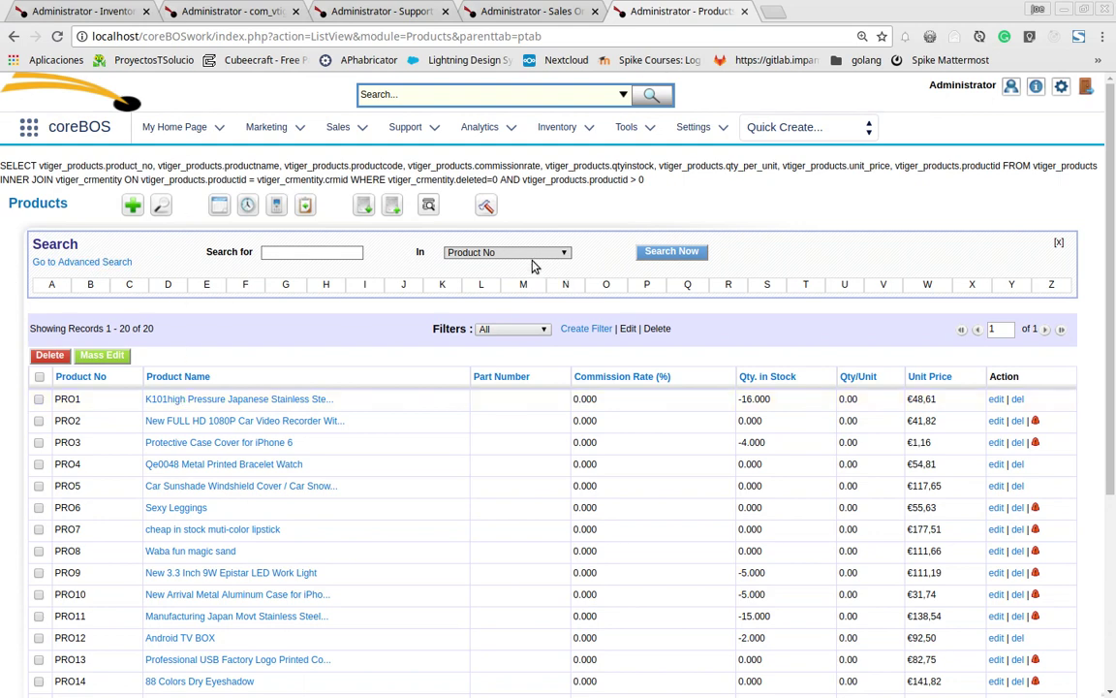
{"action": "left_click", "coordinate": [111, 260]}
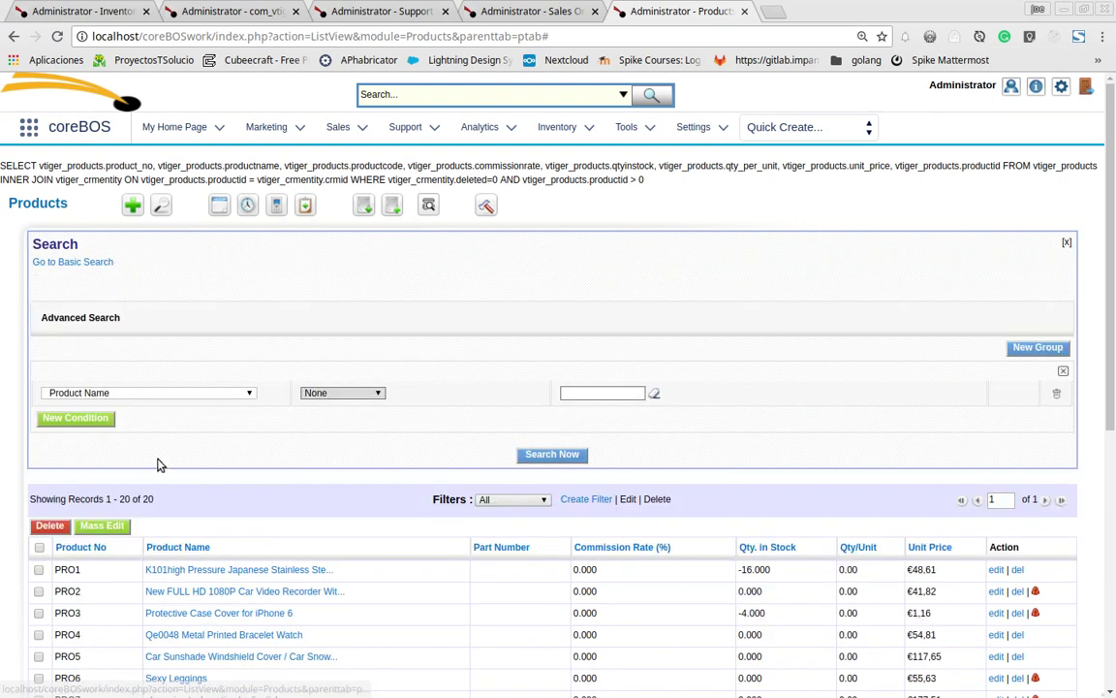
{"action": "left_click", "coordinate": [155, 394]}
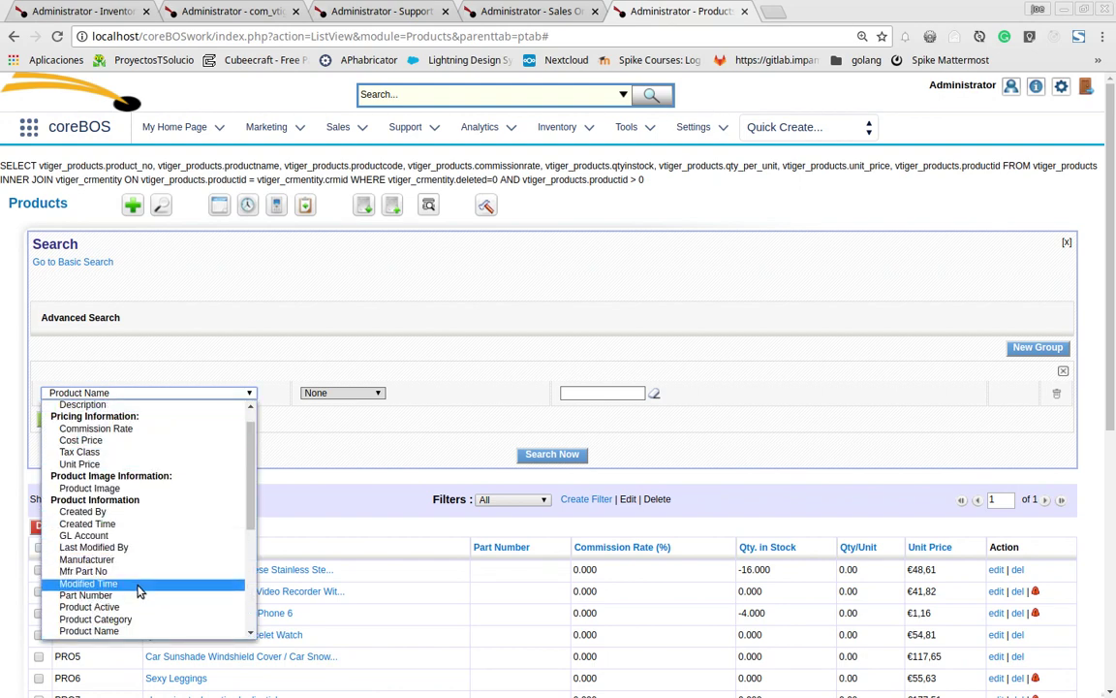
{"action": "left_click", "coordinate": [136, 619]}
{"action": "left_click", "coordinate": [330, 393]}
{"action": "left_click", "coordinate": [338, 416]}
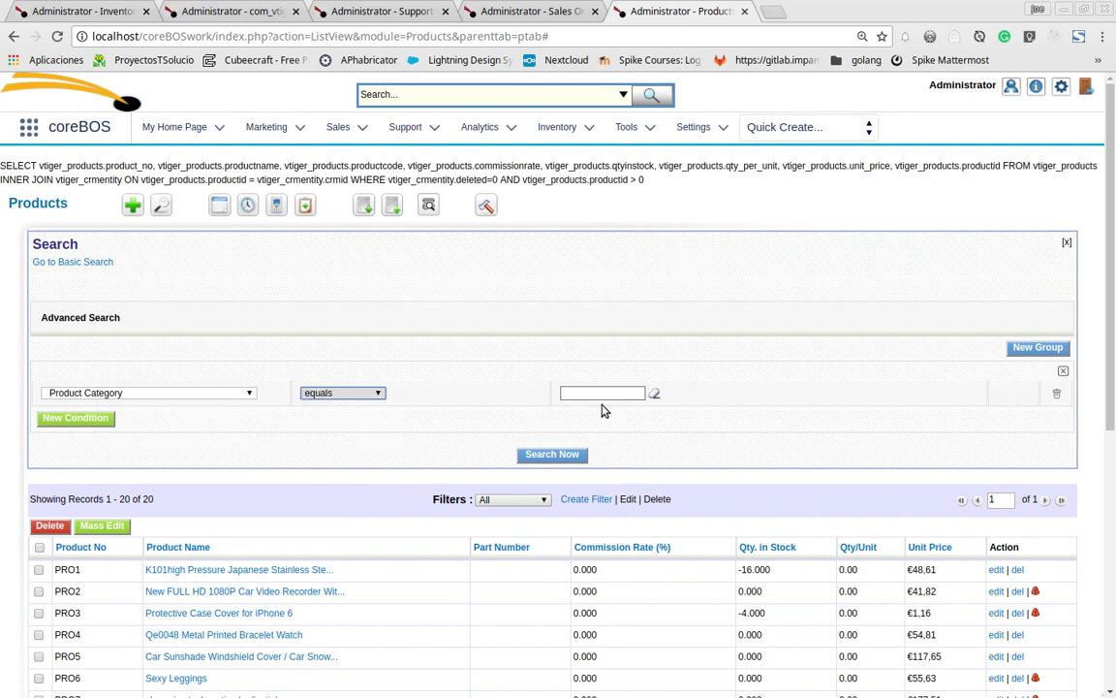
{"action": "left_click", "coordinate": [601, 393]}
{"action": "type", "text": "hardware"}
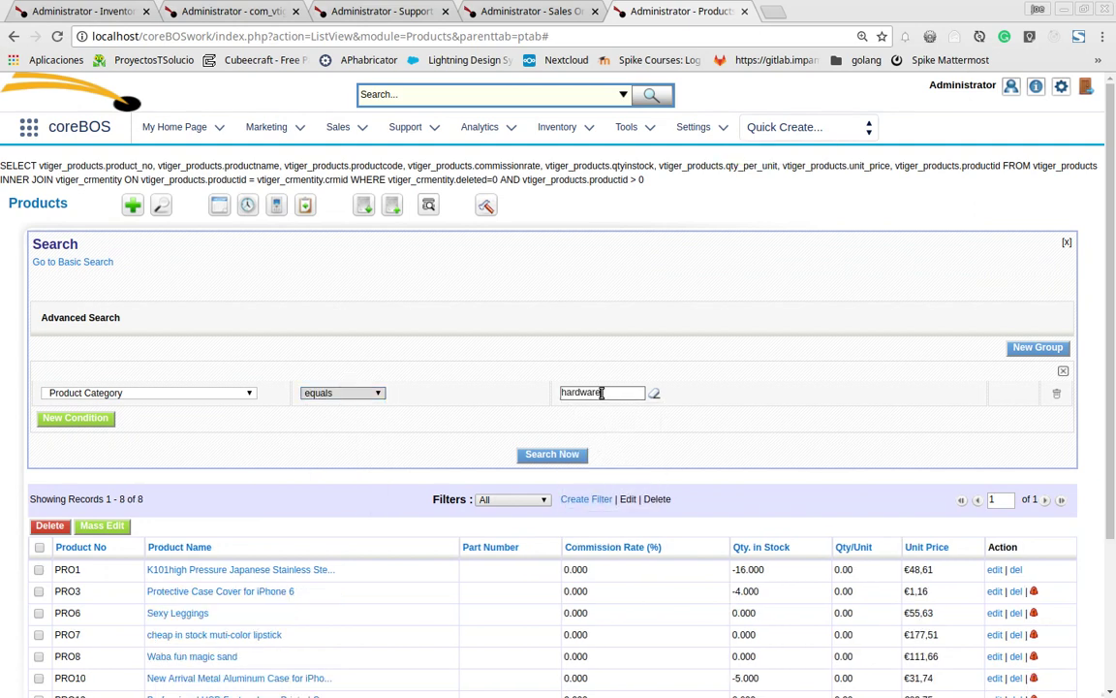
Step: Open the Protective Case Cover for iPhone 6 record separately and compare its details with the Create Tickets workflow conditions
{"action": "middle_click", "coordinate": [211, 595]}
{"action": "left_click", "coordinate": [785, 14]}
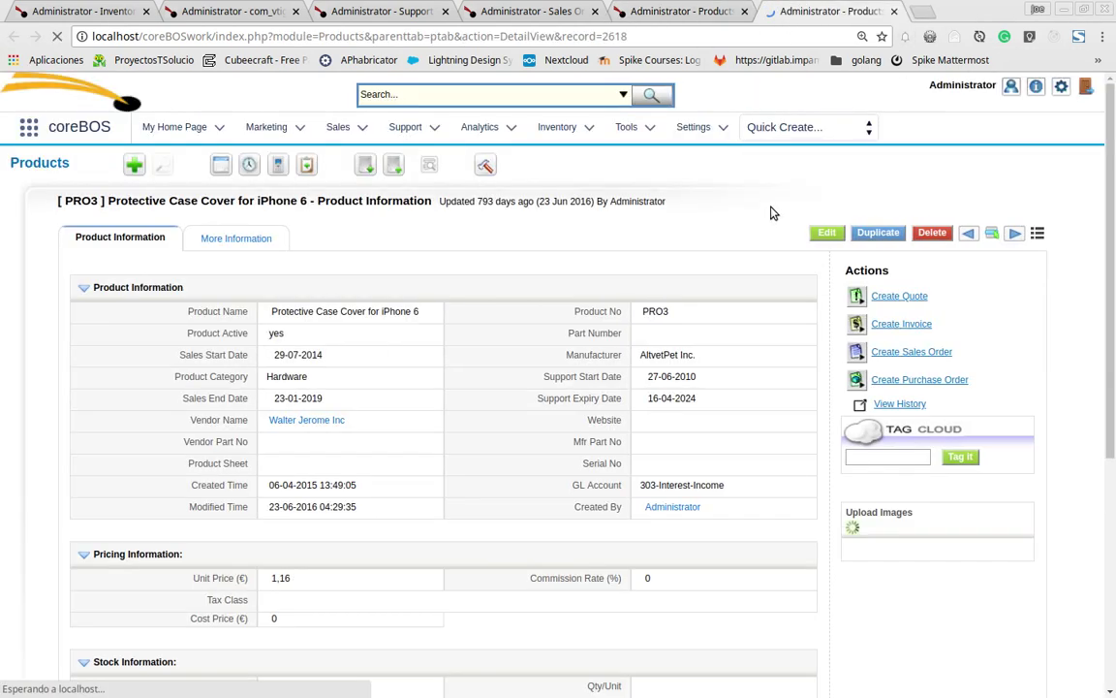
{"action": "left_click", "coordinate": [232, 11]}
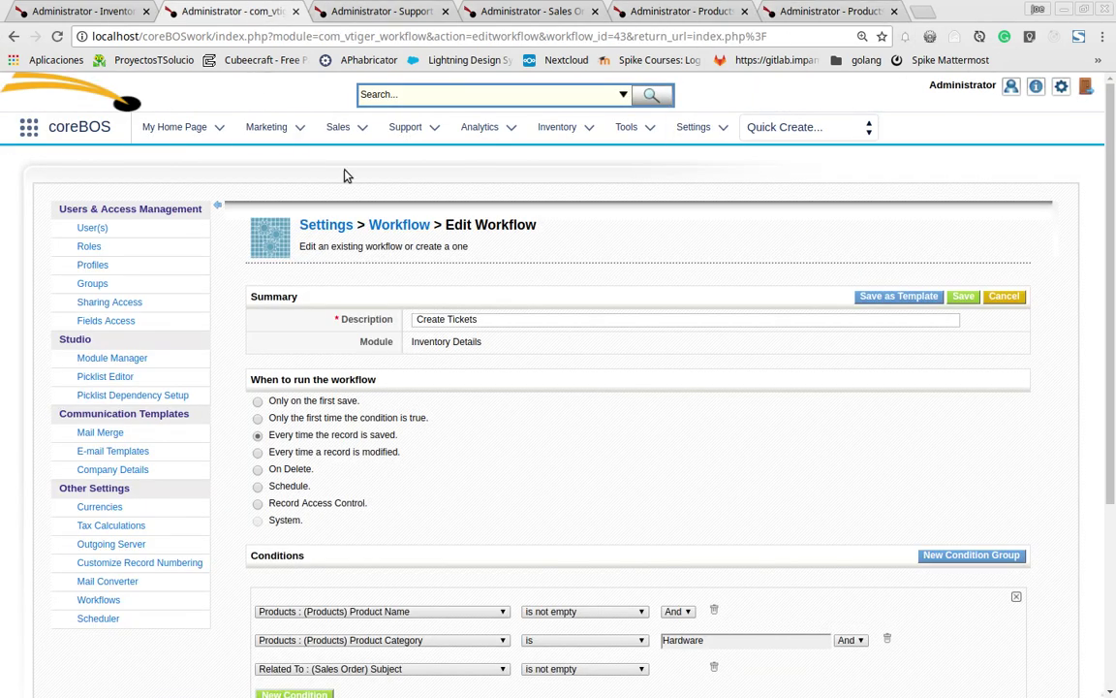
{"action": "left_click", "coordinate": [382, 11]}
Step: Replace the Waba fun magic sand line in the sales order with Protective Case Cover for iPhone 6 and refresh the totals
{"action": "left_click", "coordinate": [492, 11]}
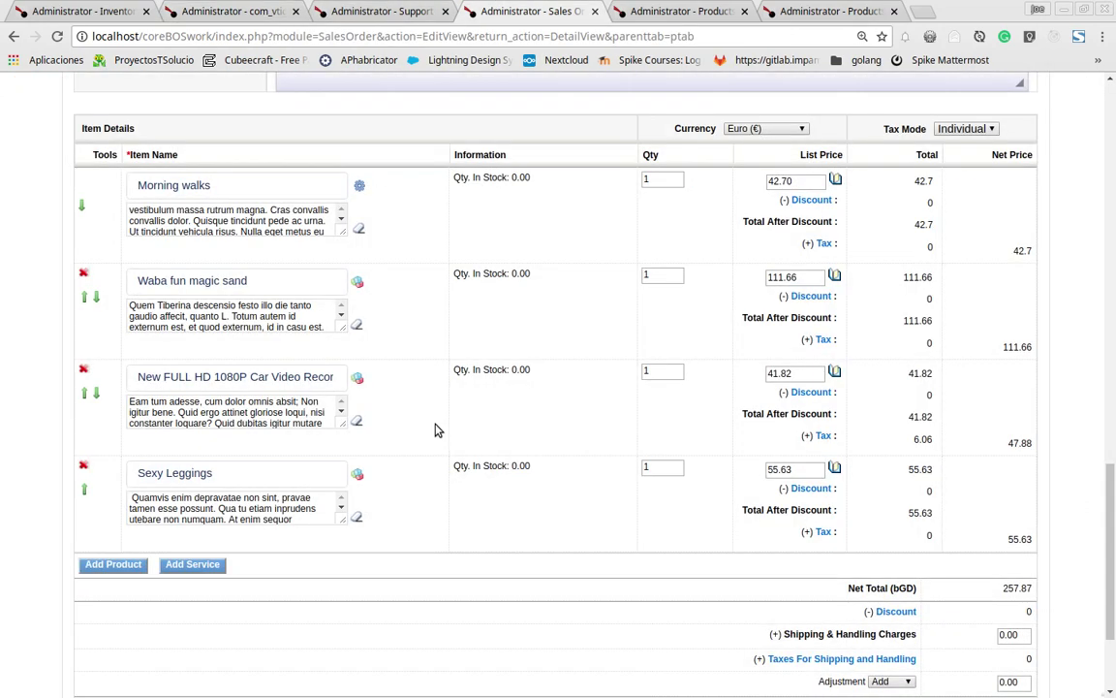
{"action": "triple_click", "coordinate": [283, 281]}
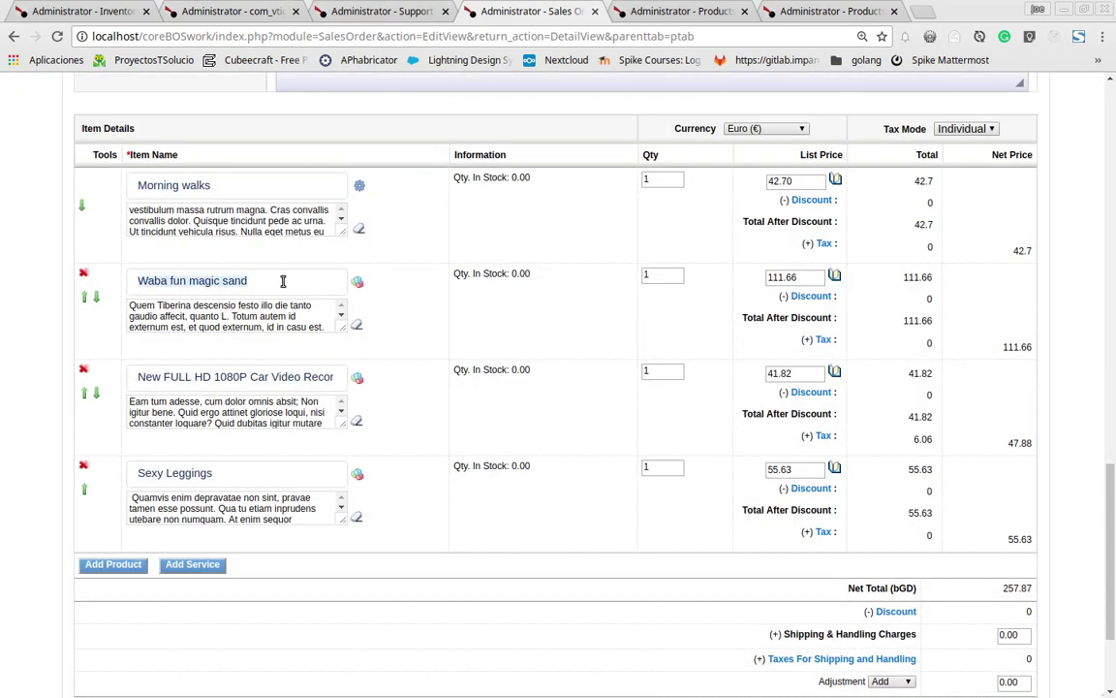
{"action": "type", "text": "prote"}
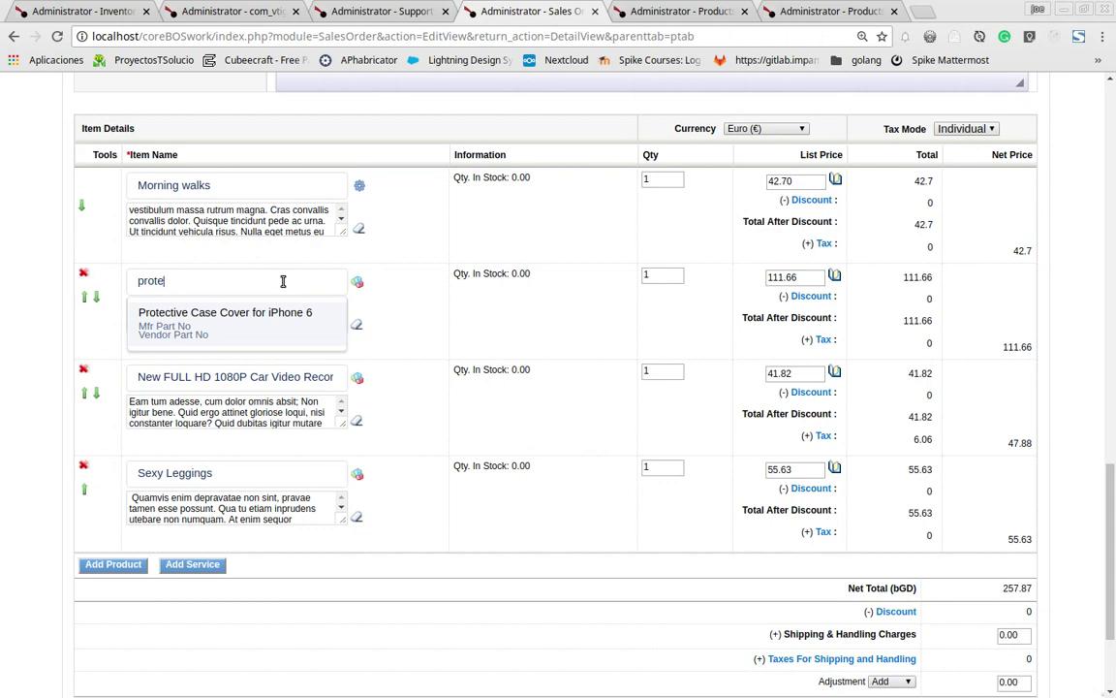
{"action": "left_click", "coordinate": [240, 313]}
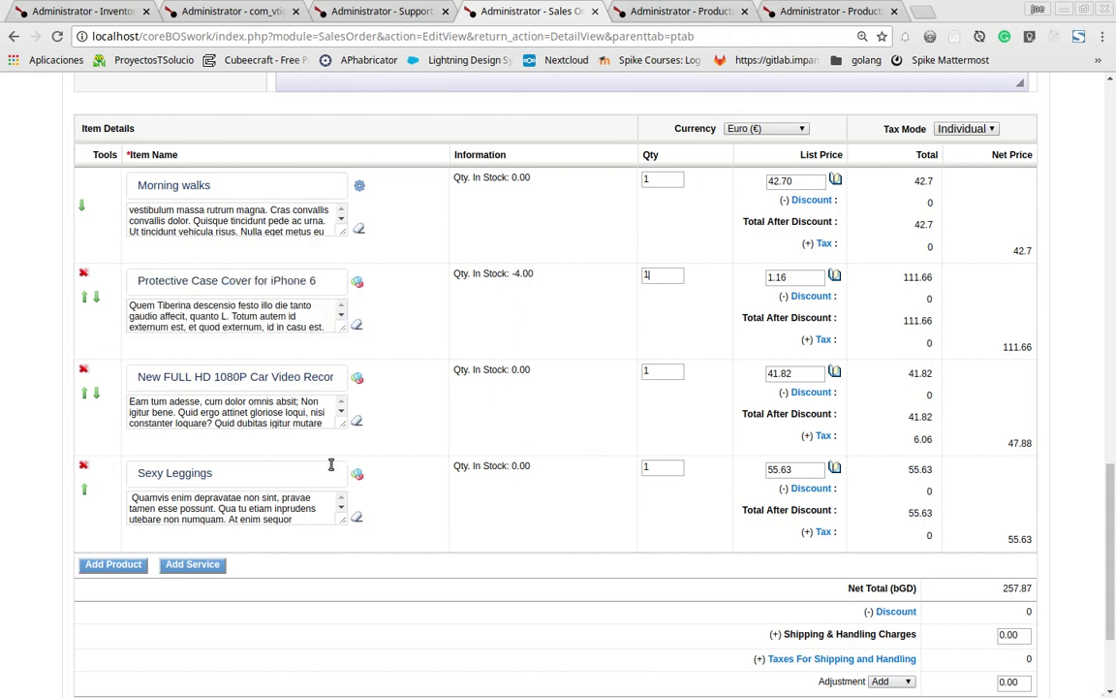
{"action": "scroll", "coordinate": [712, 518], "scroll_direction": "down", "scroll_amount": 3}
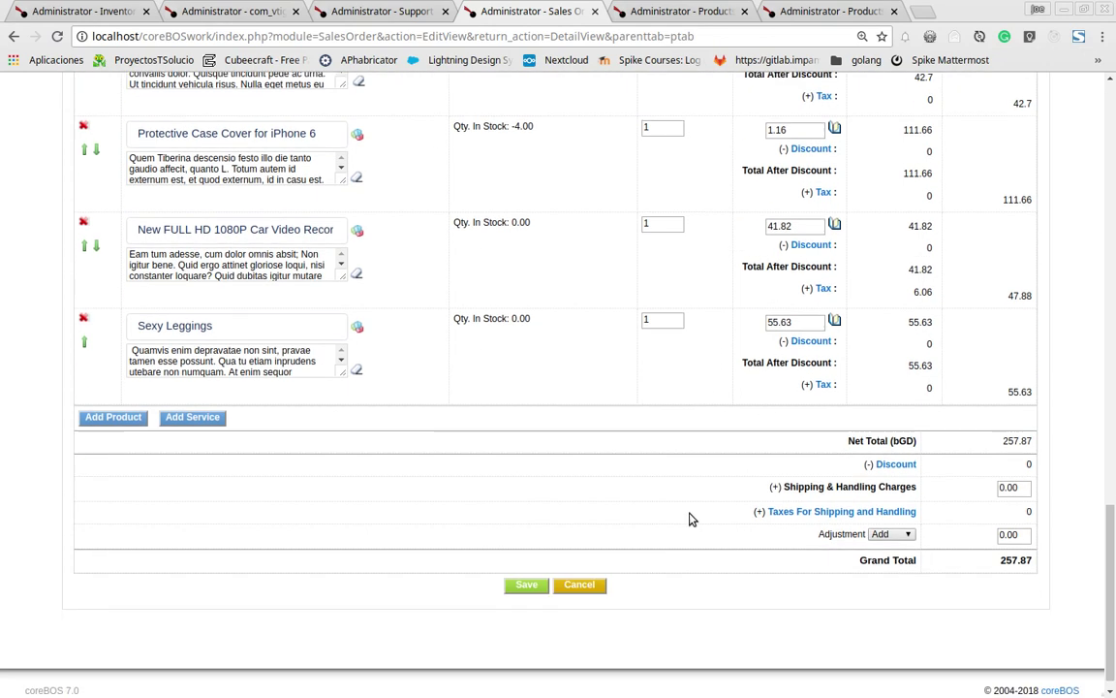
{"action": "left_click", "coordinate": [665, 304]}
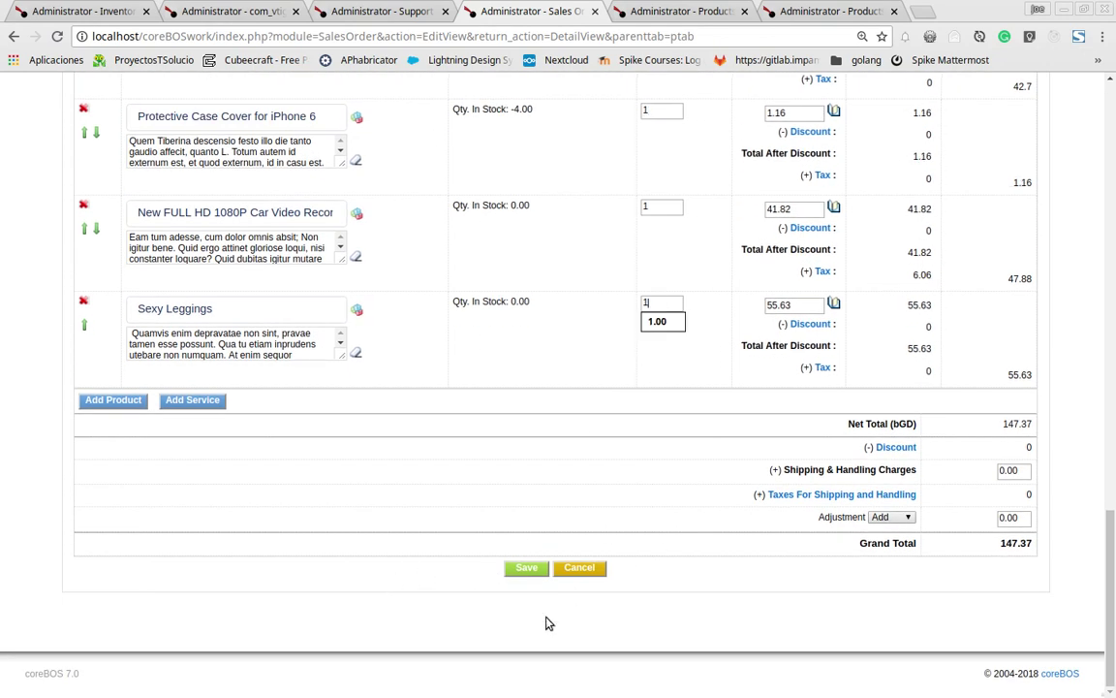
Step: Save the sales order and reload the Support Tickets list
{"action": "left_click", "coordinate": [523, 569]}
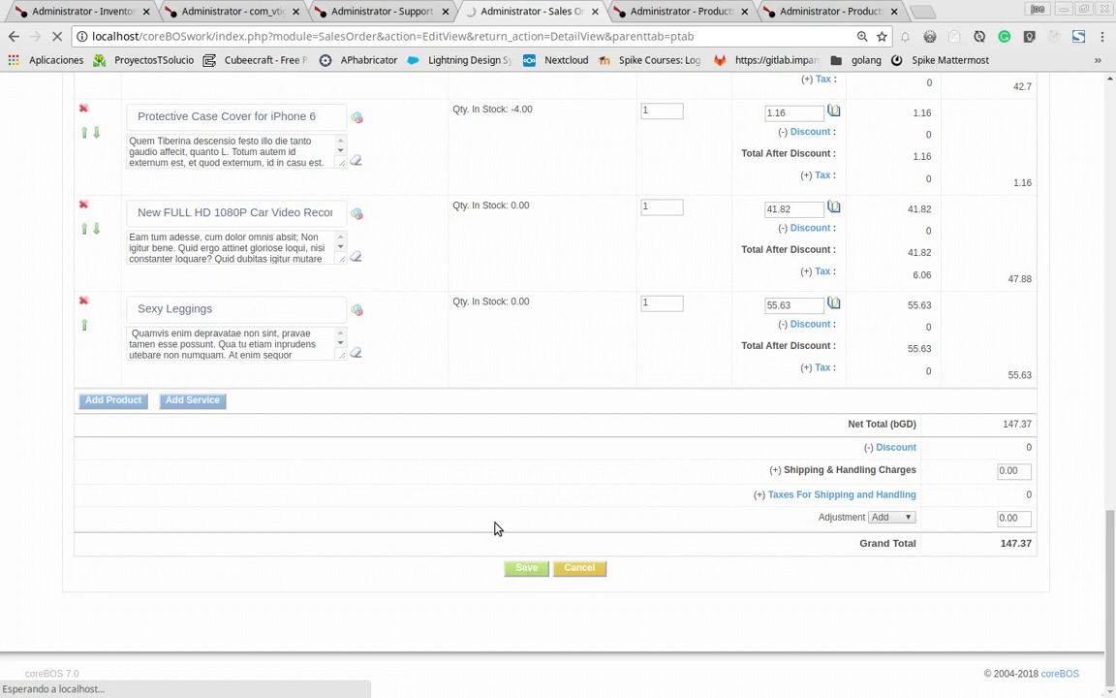
{"action": "scroll", "coordinate": [494, 528], "scroll_direction": "up", "scroll_amount": 2}
{"action": "scroll", "coordinate": [494, 528], "scroll_direction": "up", "scroll_amount": 3}
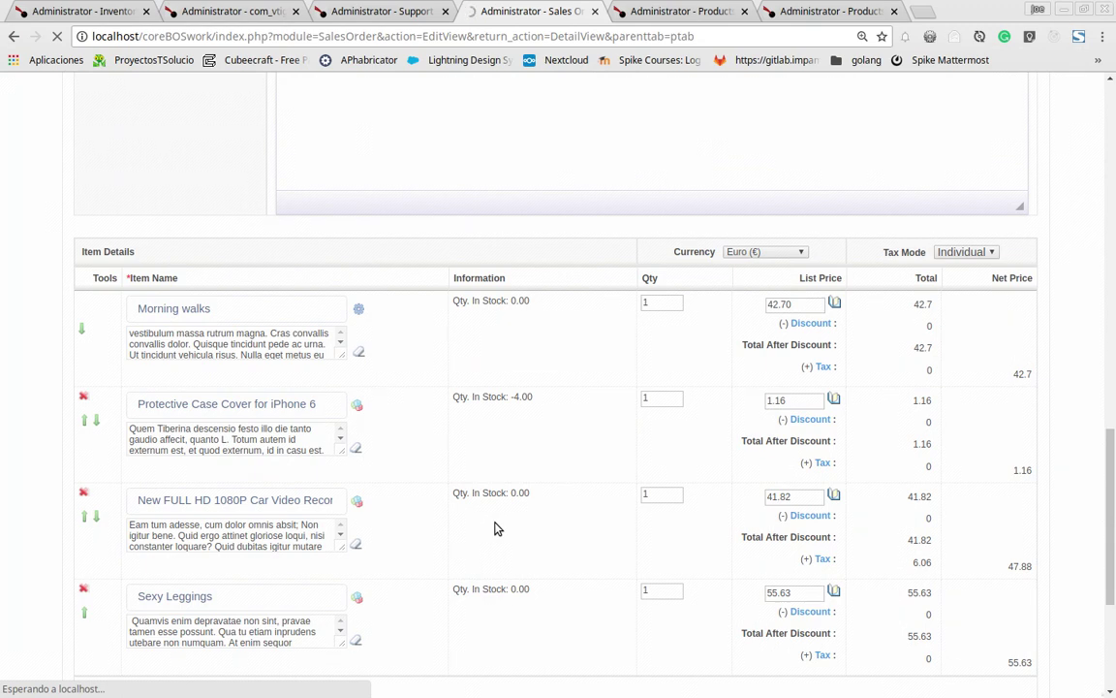
{"action": "scroll", "coordinate": [494, 528], "scroll_direction": "down", "scroll_amount": 2}
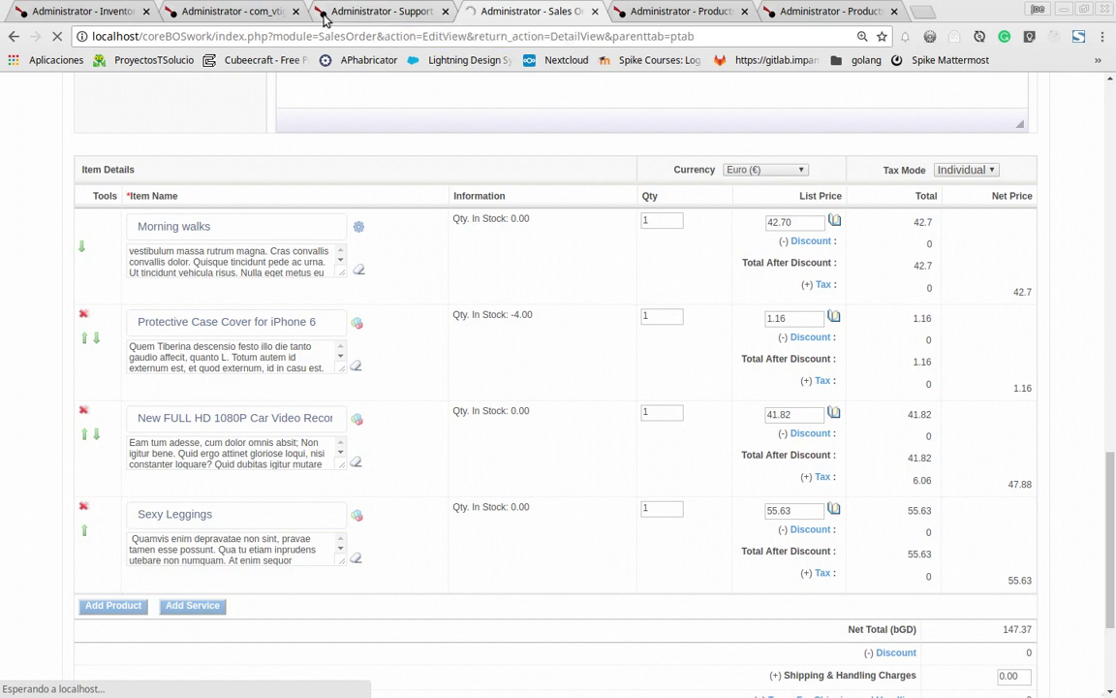
{"action": "left_click", "coordinate": [374, 13]}
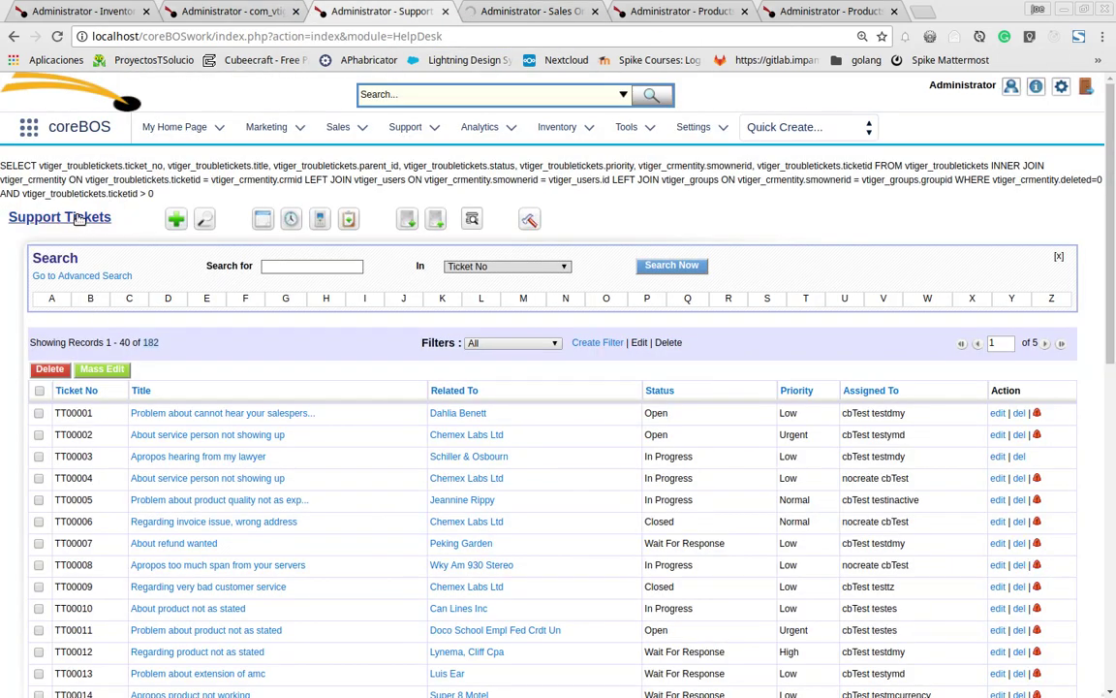
{"action": "left_click", "coordinate": [79, 219]}
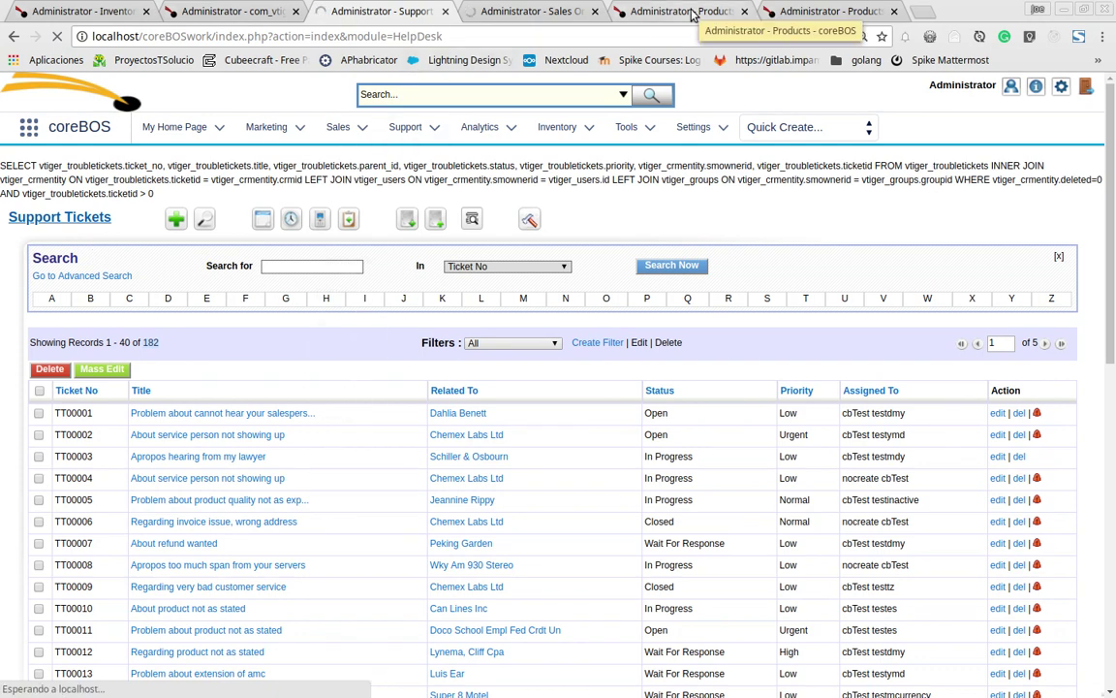
Step: Review the saved IDTest sales order, from its header information down to the item lines and grand total
{"action": "left_click", "coordinate": [514, 12]}
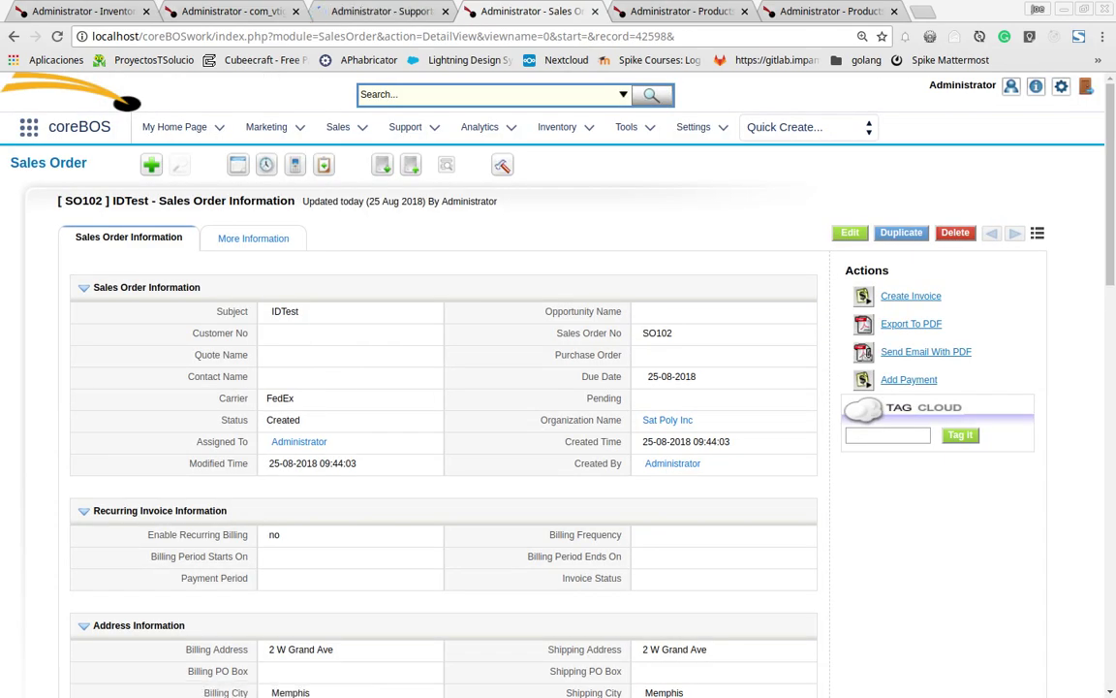
{"action": "scroll", "coordinate": [596, 344], "scroll_direction": "down", "scroll_amount": 5}
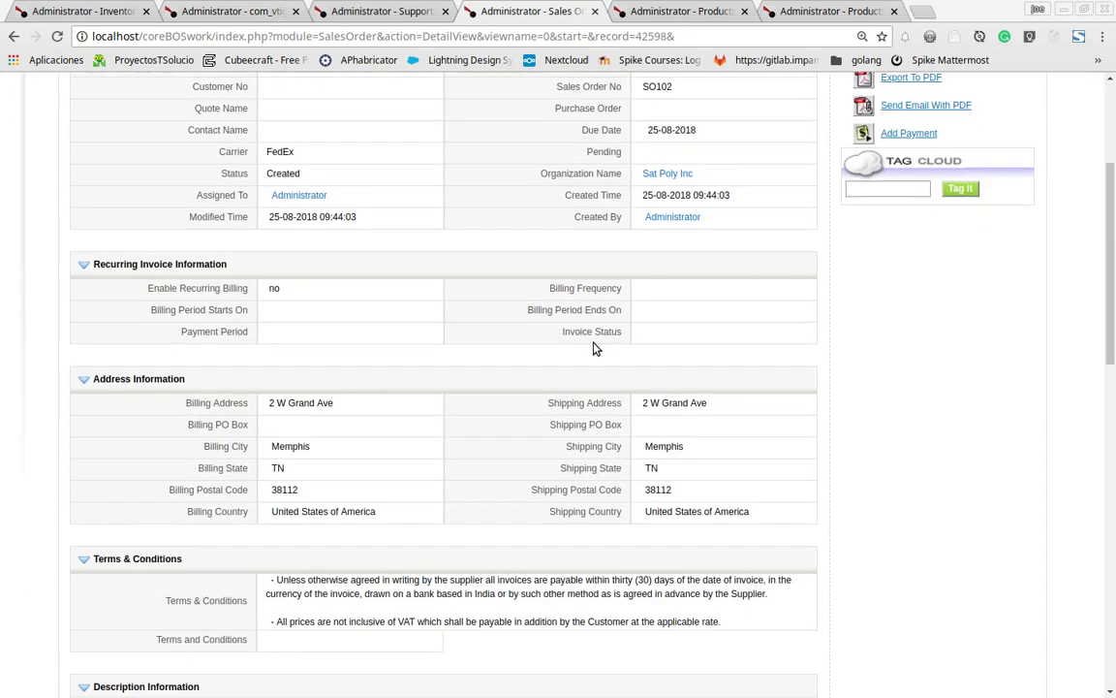
{"action": "scroll", "coordinate": [596, 344], "scroll_direction": "down", "scroll_amount": 5}
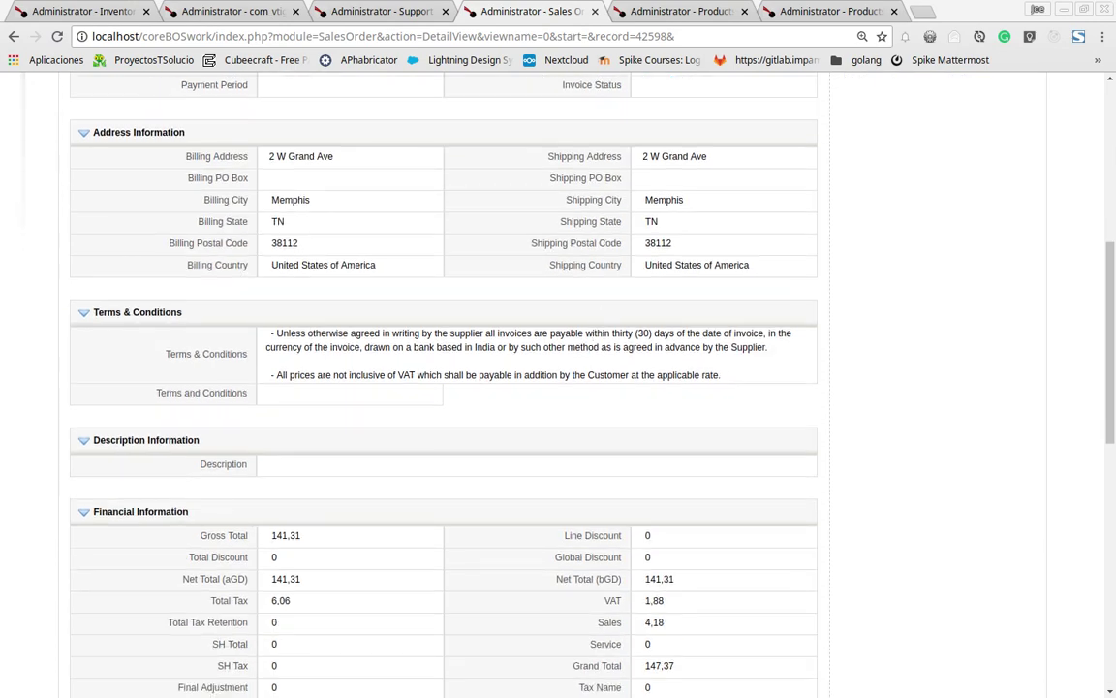
{"action": "scroll", "coordinate": [619, 480], "scroll_direction": "down", "scroll_amount": 10}
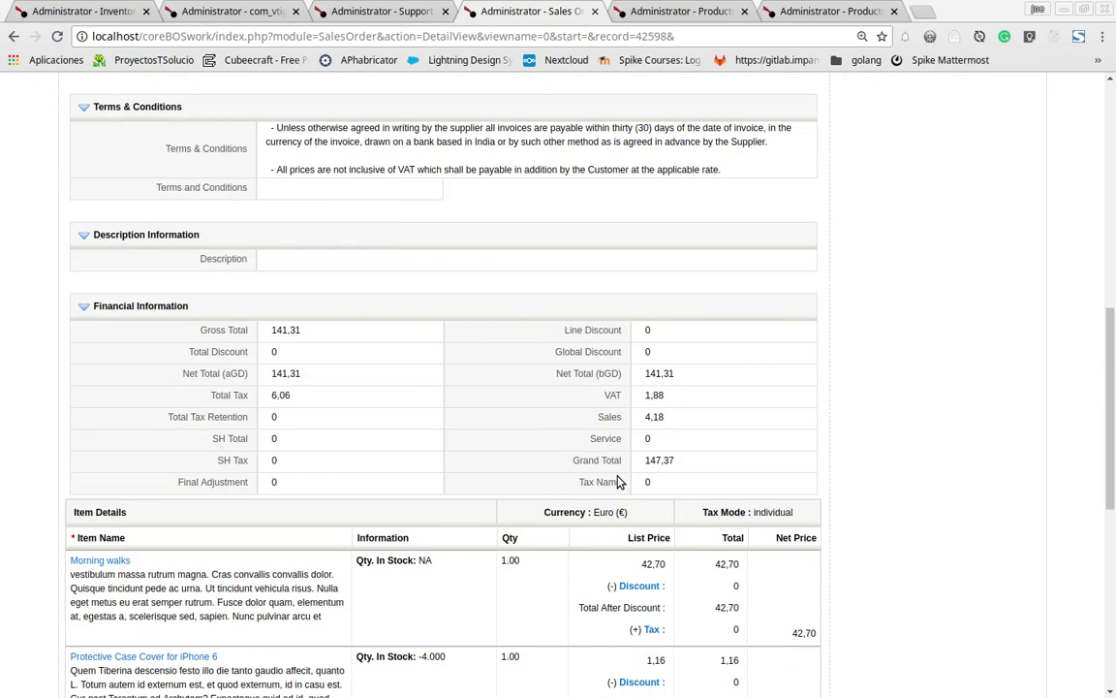
{"action": "scroll", "coordinate": [618, 481], "scroll_direction": "down", "scroll_amount": 3}
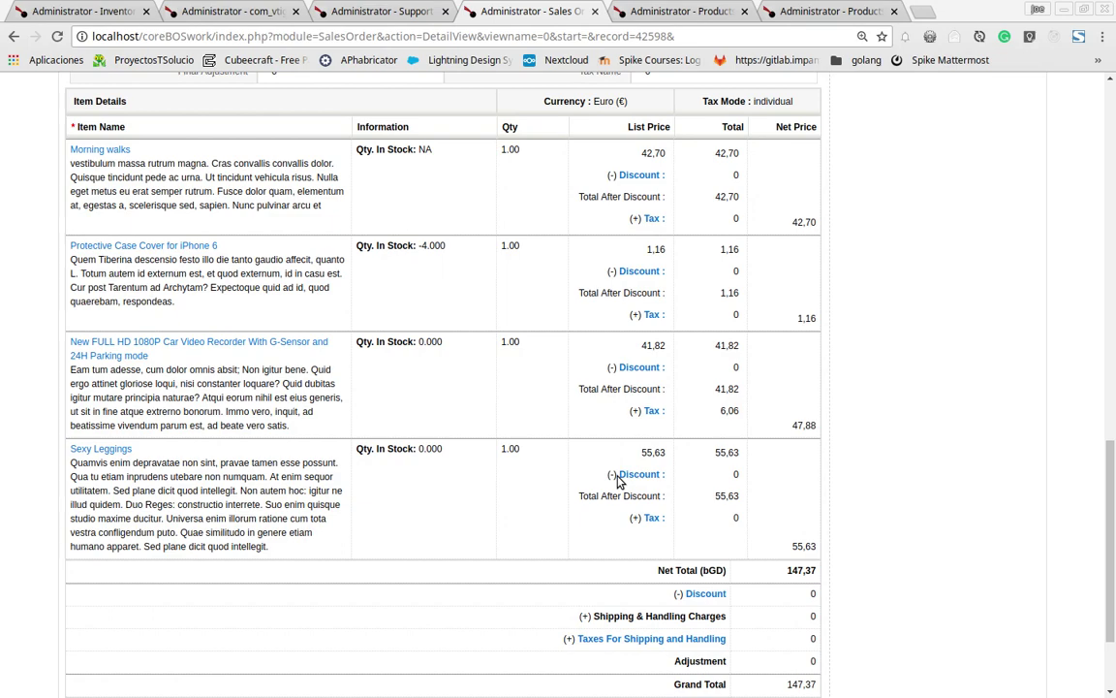
{"action": "scroll", "coordinate": [619, 481], "scroll_direction": "down", "scroll_amount": 2}
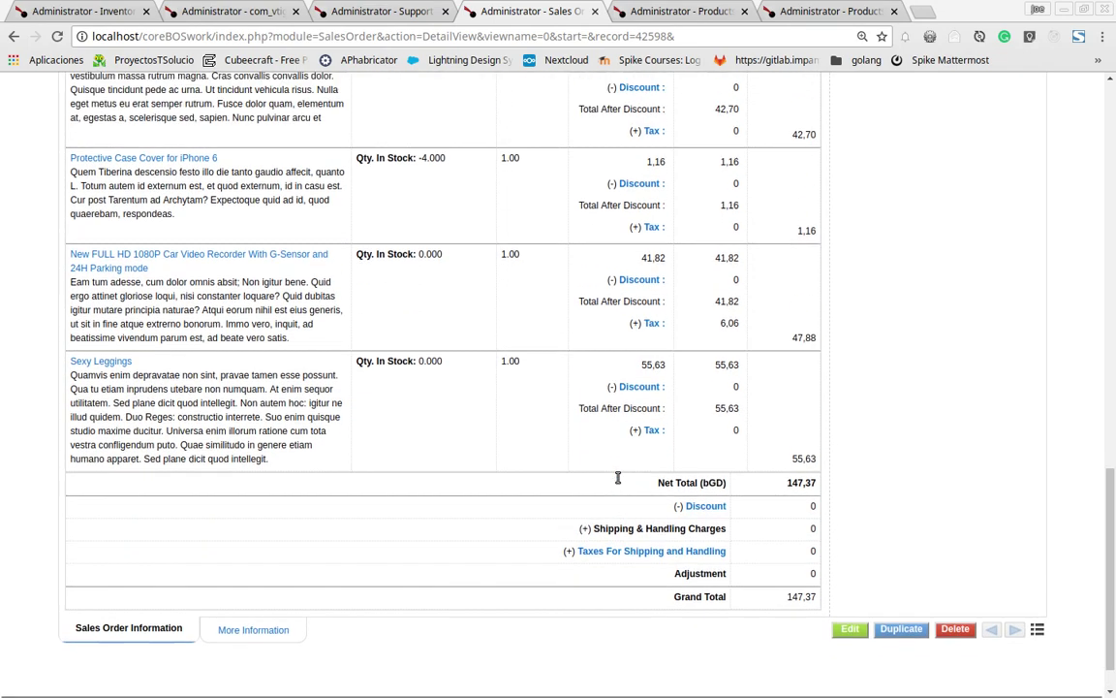
{"action": "scroll", "coordinate": [618, 481], "scroll_direction": "up", "scroll_amount": 20}
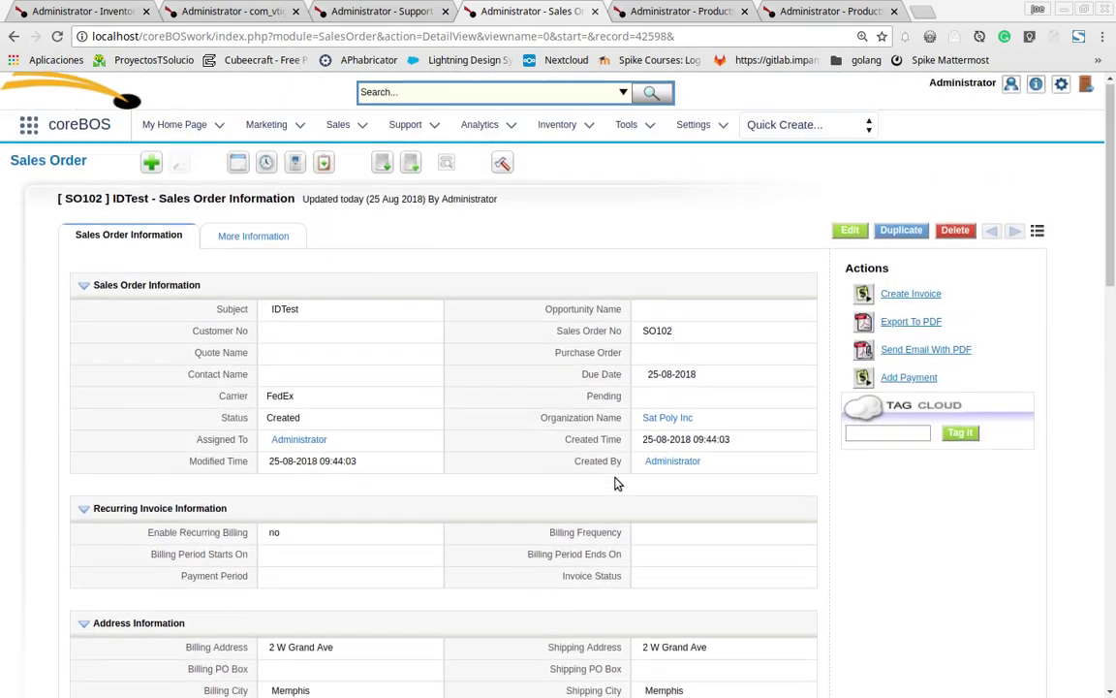
Step: Go to the last page of the Support Tickets list and examine the newest tickets at its end
{"action": "left_click", "coordinate": [348, 10]}
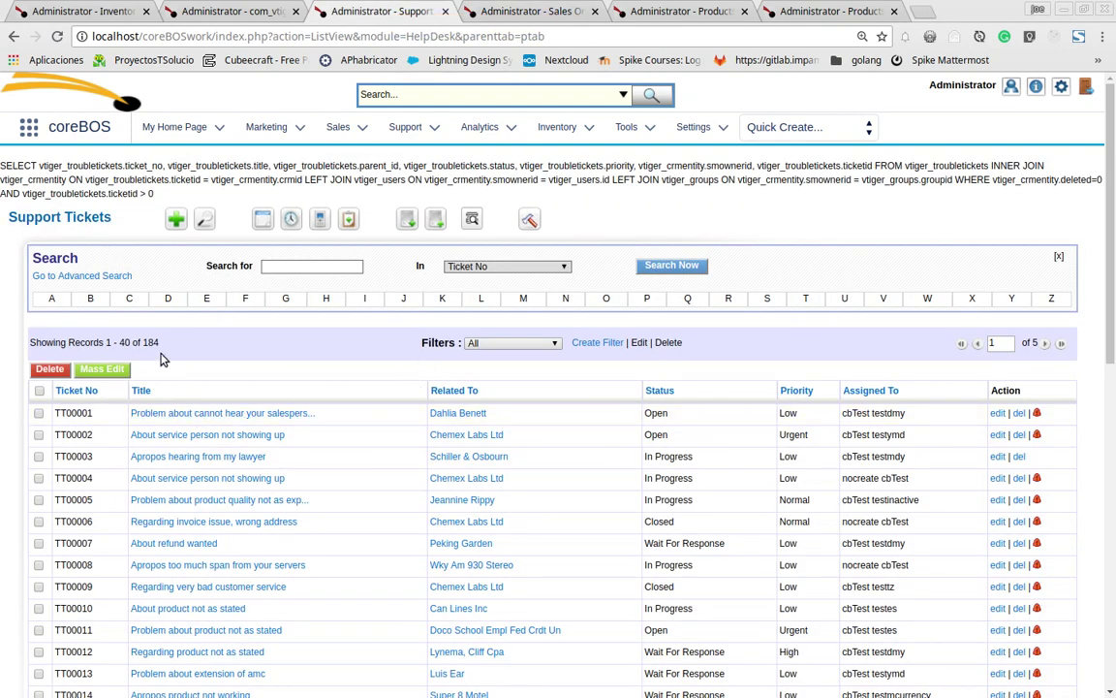
{"action": "left_click", "coordinate": [1059, 346]}
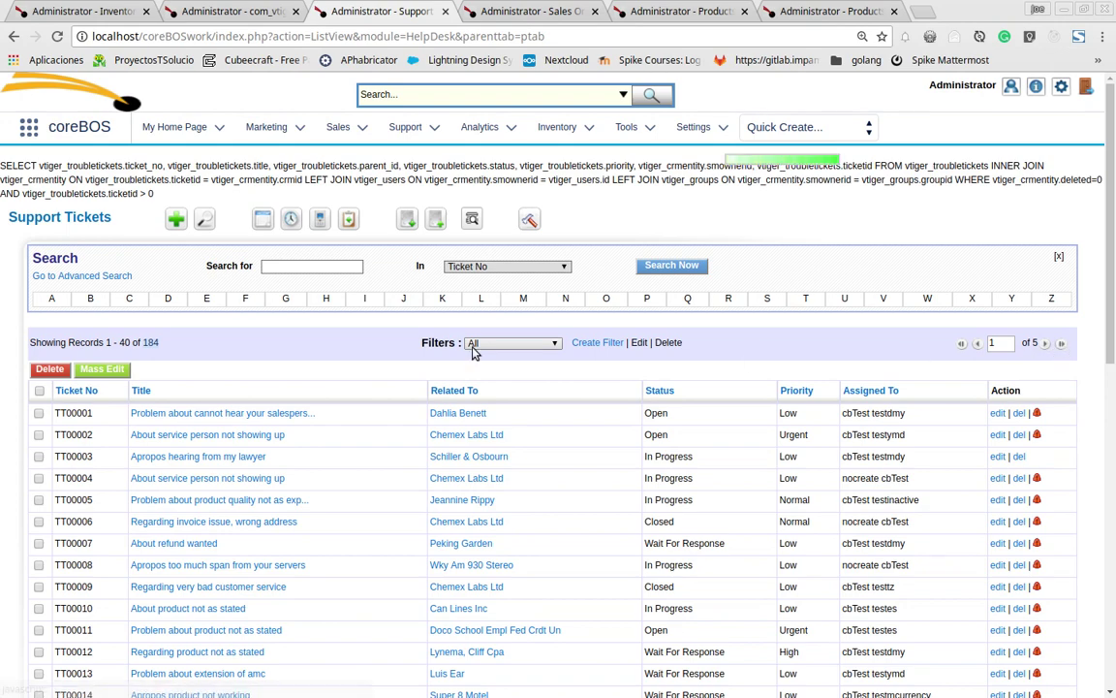
{"action": "scroll", "coordinate": [330, 355], "scroll_direction": "down", "scroll_amount": 5}
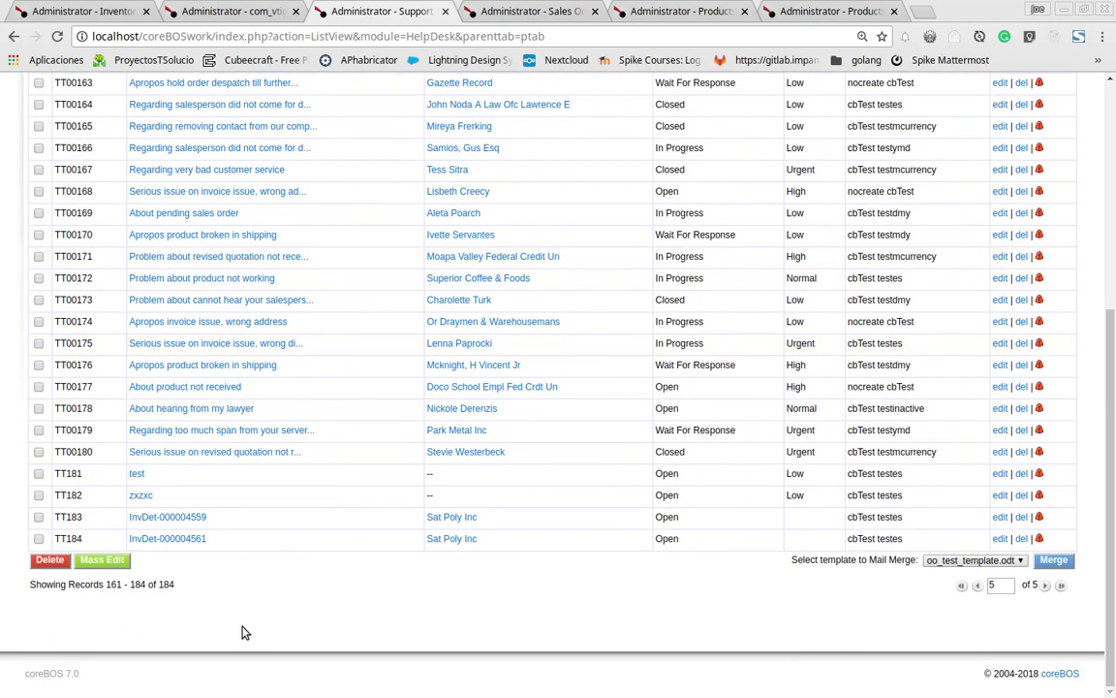
Step: Open tickets TT183 and TT184 separately and examine their product, related organization and SalesOrder Line fields
{"action": "middle_click", "coordinate": [186, 521]}
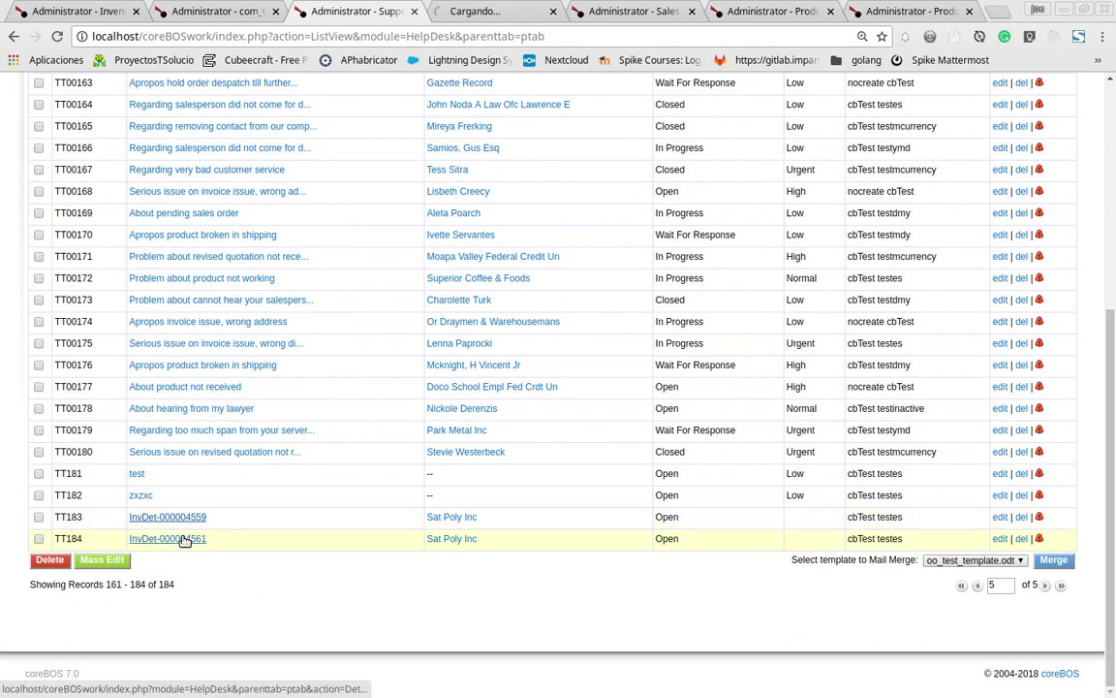
{"action": "middle_click", "coordinate": [183, 537]}
{"action": "left_click", "coordinate": [439, 10]}
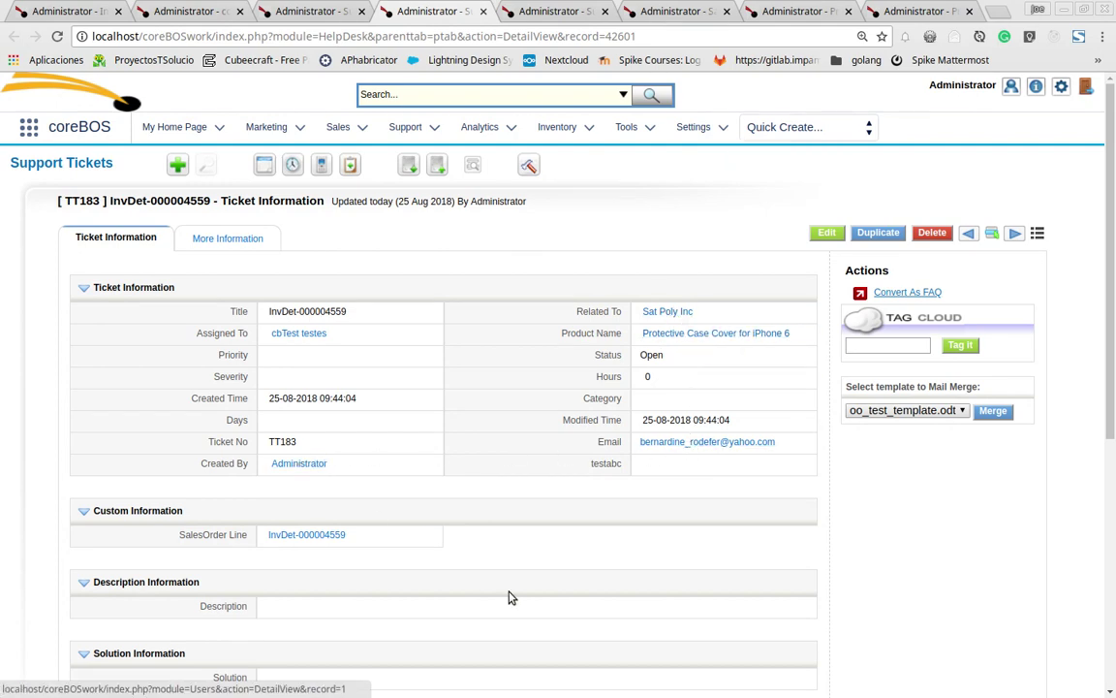
{"action": "scroll", "coordinate": [511, 596], "scroll_direction": "down", "scroll_amount": 5}
{"action": "scroll", "coordinate": [511, 598], "scroll_direction": "down", "scroll_amount": 2}
{"action": "left_click", "coordinate": [548, 7]}
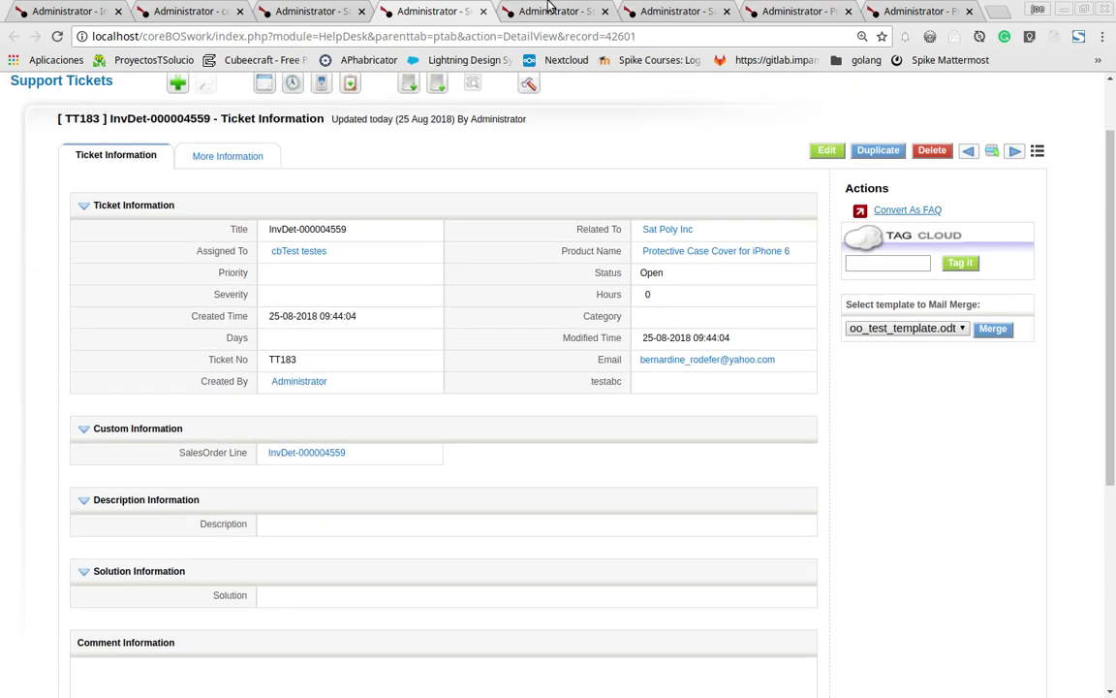
{"action": "scroll", "coordinate": [357, 480], "scroll_direction": "down", "scroll_amount": 3}
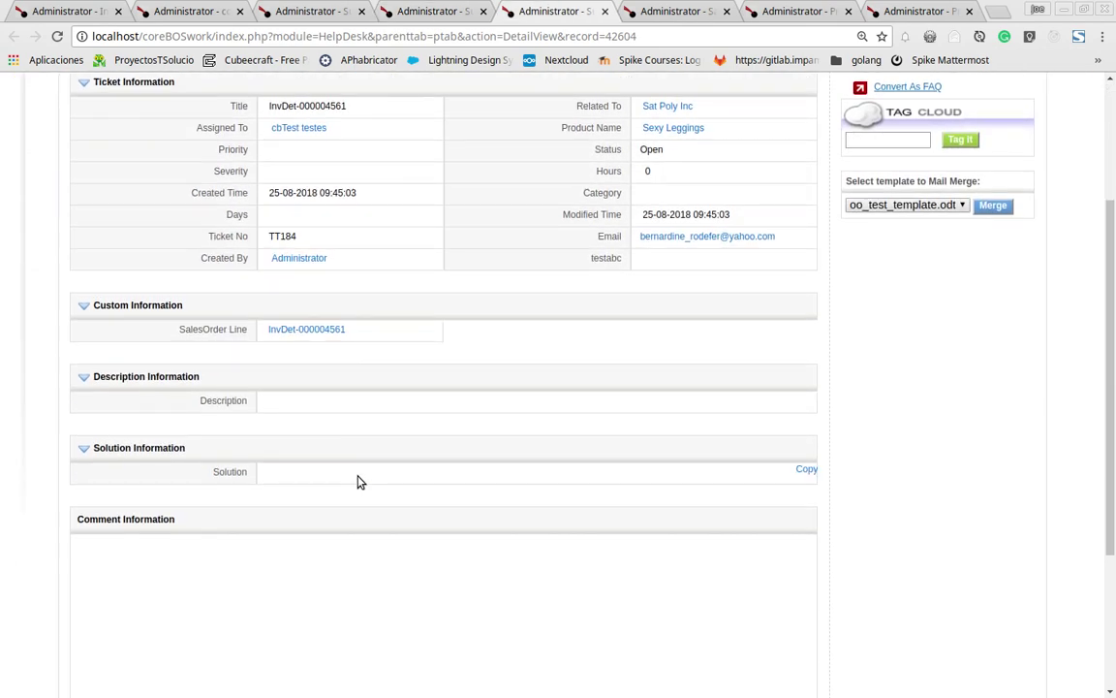
Step: Review the remaining sections of ticket TT184 and return to the Support Tickets list
{"action": "scroll", "coordinate": [357, 480], "scroll_direction": "down", "scroll_amount": 6}
{"action": "scroll", "coordinate": [357, 481], "scroll_direction": "up", "scroll_amount": 8}
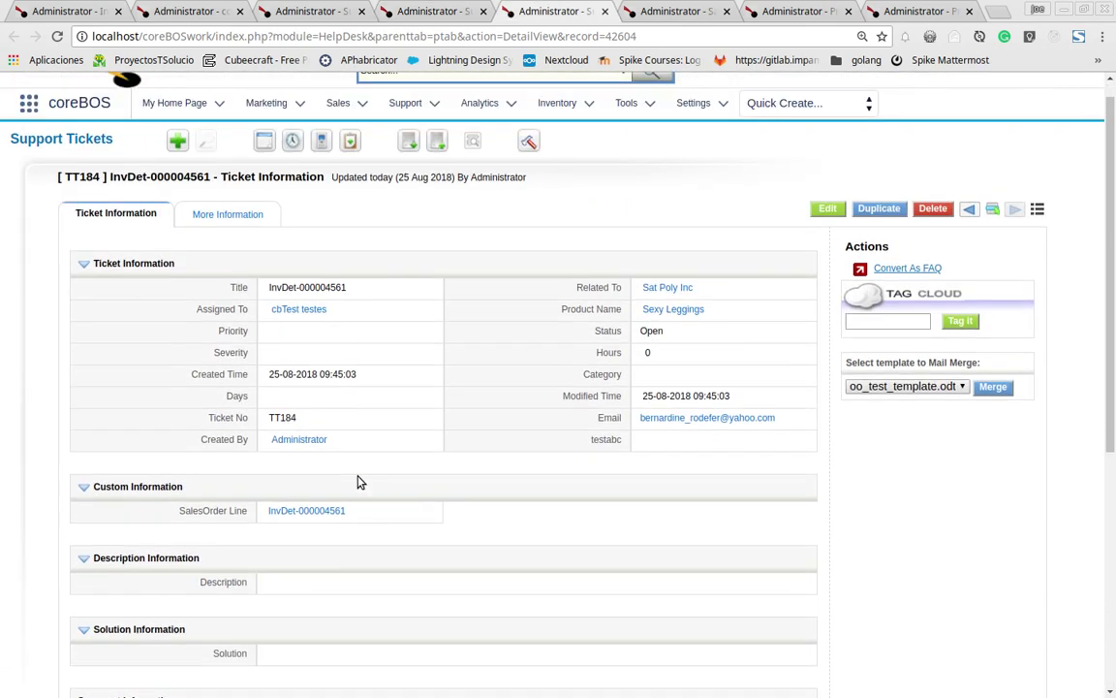
{"action": "scroll", "coordinate": [358, 482], "scroll_direction": "up", "scroll_amount": 1}
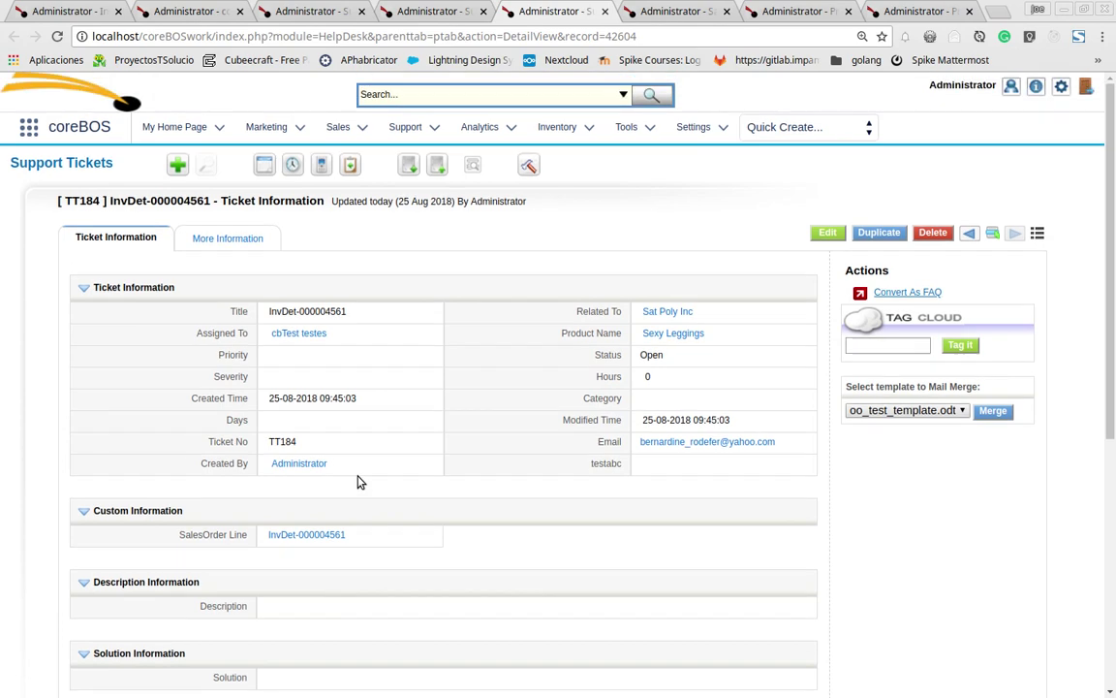
{"action": "left_click", "coordinate": [306, 11]}
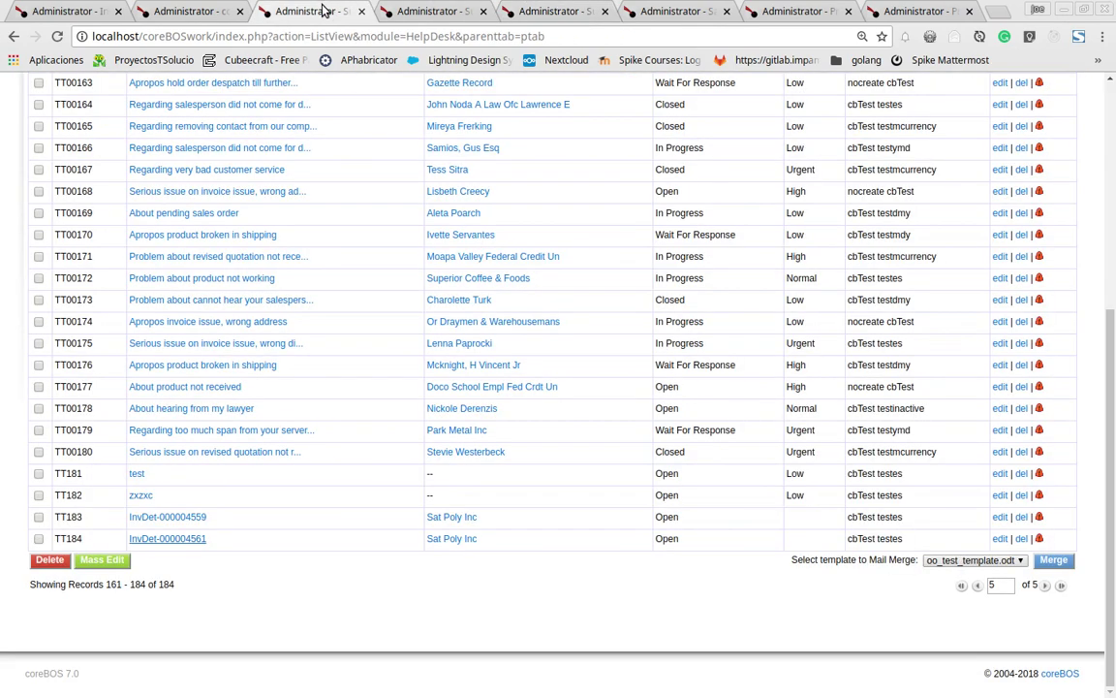
{"action": "scroll", "coordinate": [354, 596], "scroll_direction": "up", "scroll_amount": 1}
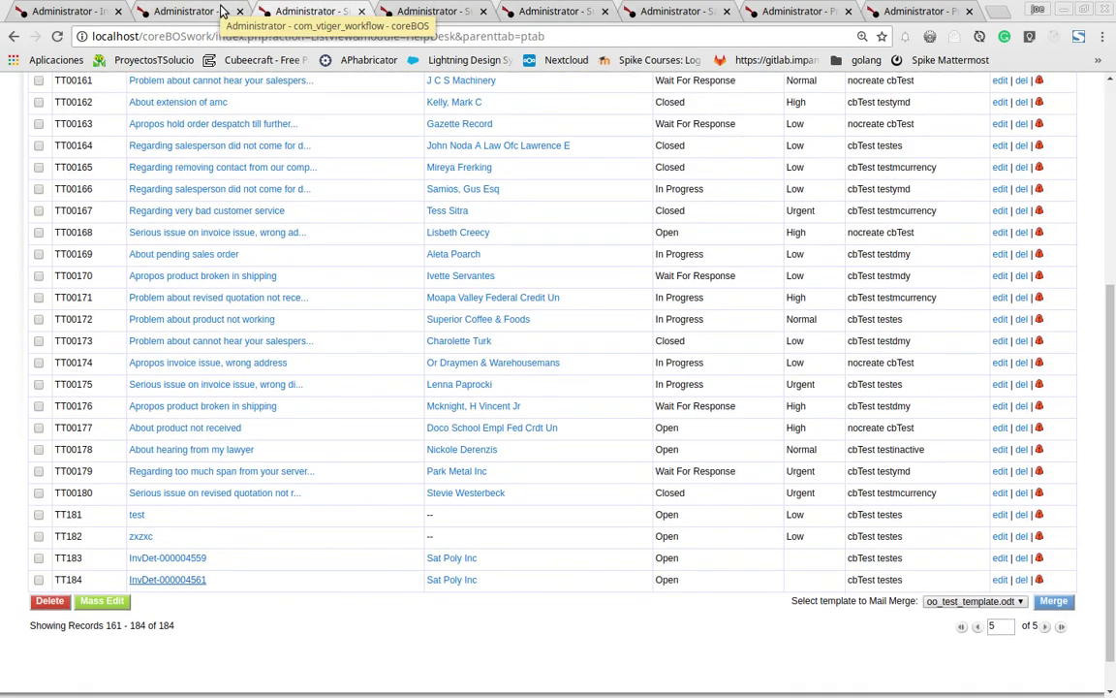
Step: Show the Inventory Details related to the IDTest sales order and examine its product and service lines
{"action": "left_click", "coordinate": [639, 12]}
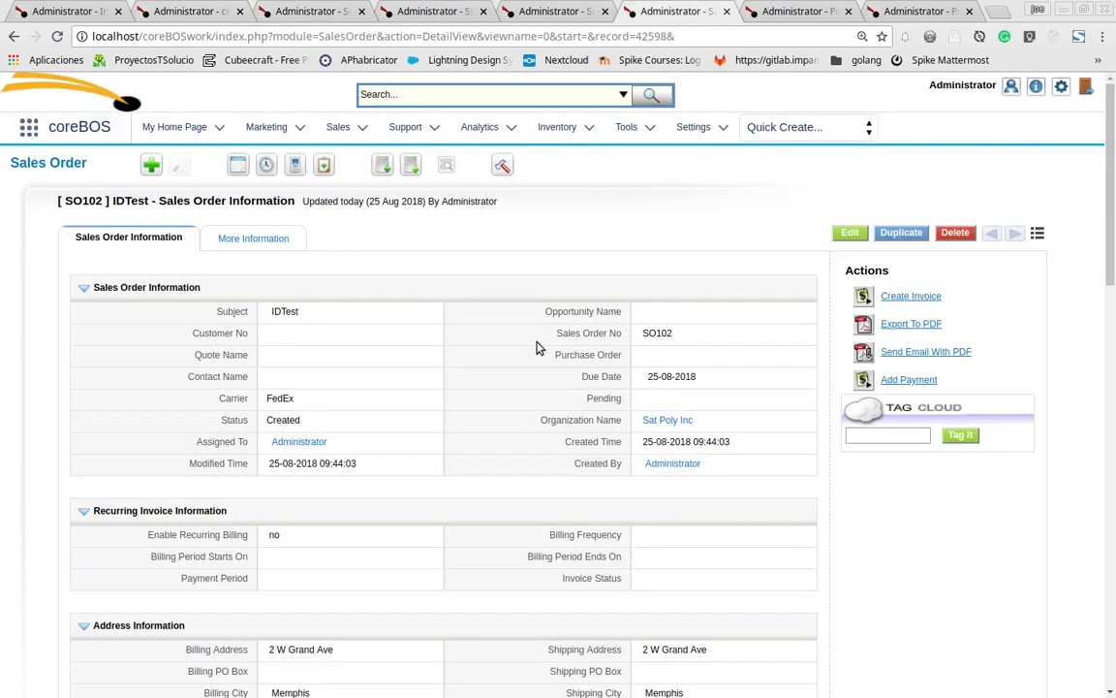
{"action": "mouse_move", "coordinate": [257, 232]}
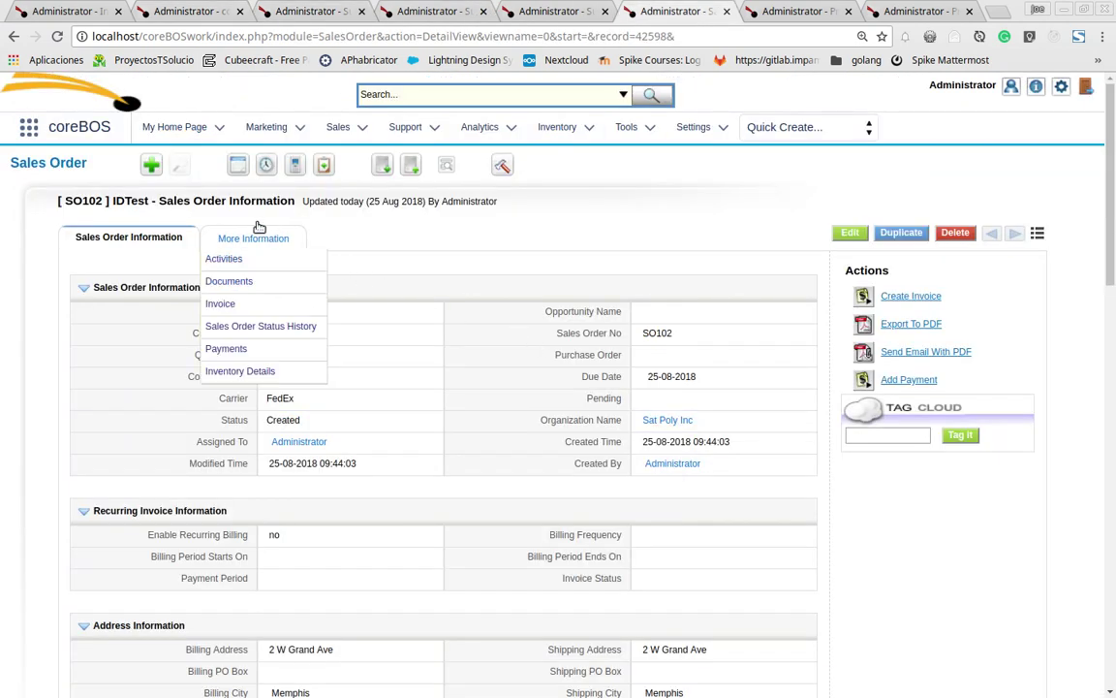
{"action": "left_click", "coordinate": [231, 375]}
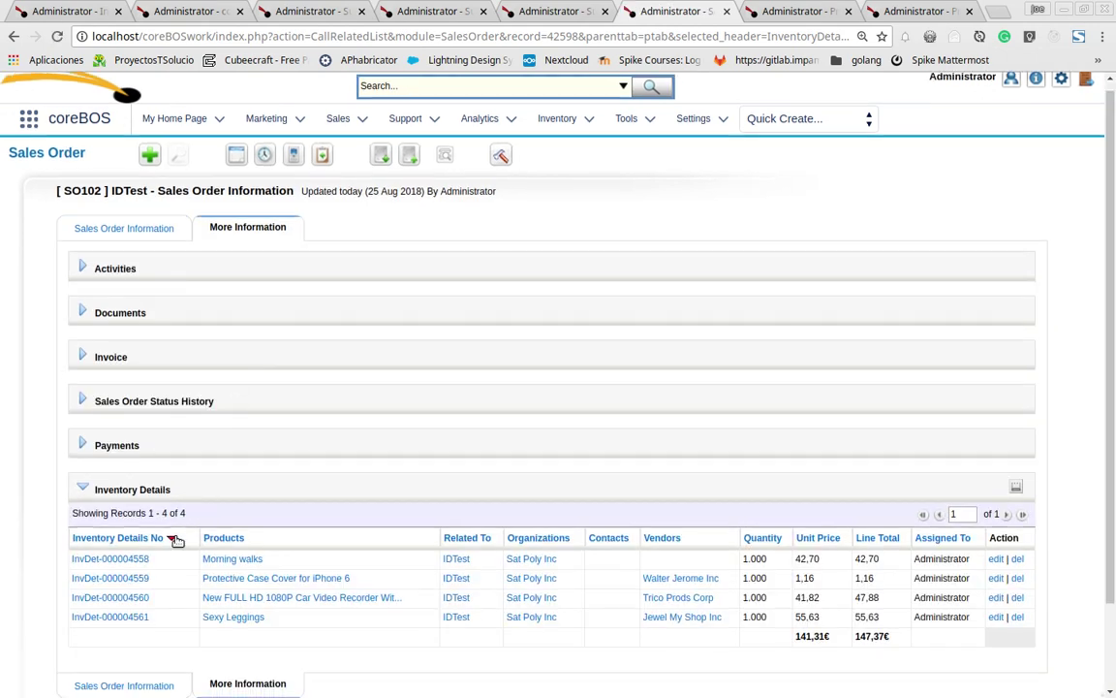
{"action": "scroll", "coordinate": [170, 557], "scroll_direction": "down", "scroll_amount": 2}
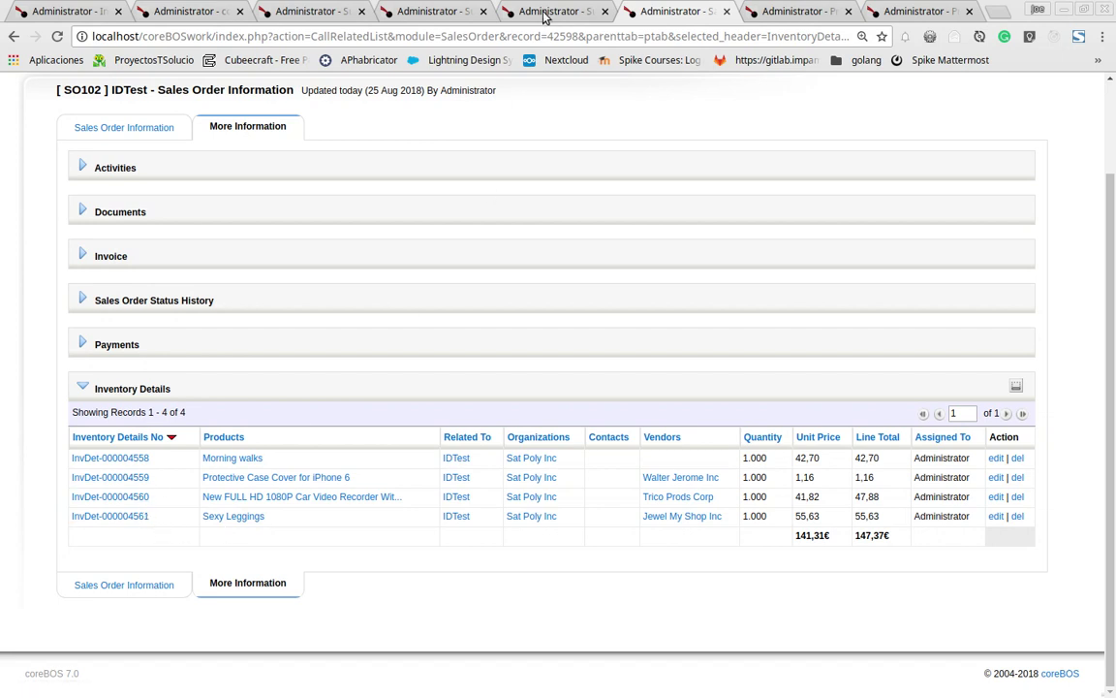
Step: Open the Protective Case Cover for iPhone 6 inventory line, review its fields and show its related Support Tickets
{"action": "left_click", "coordinate": [126, 479]}
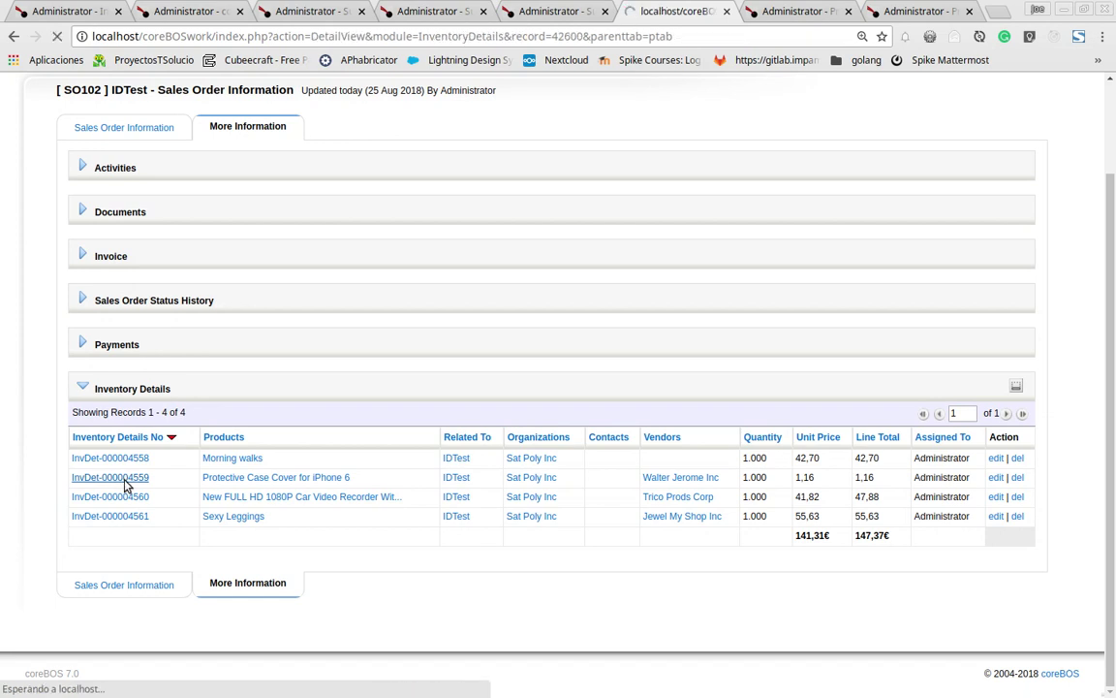
{"action": "scroll", "coordinate": [379, 451], "scroll_direction": "down", "scroll_amount": 3}
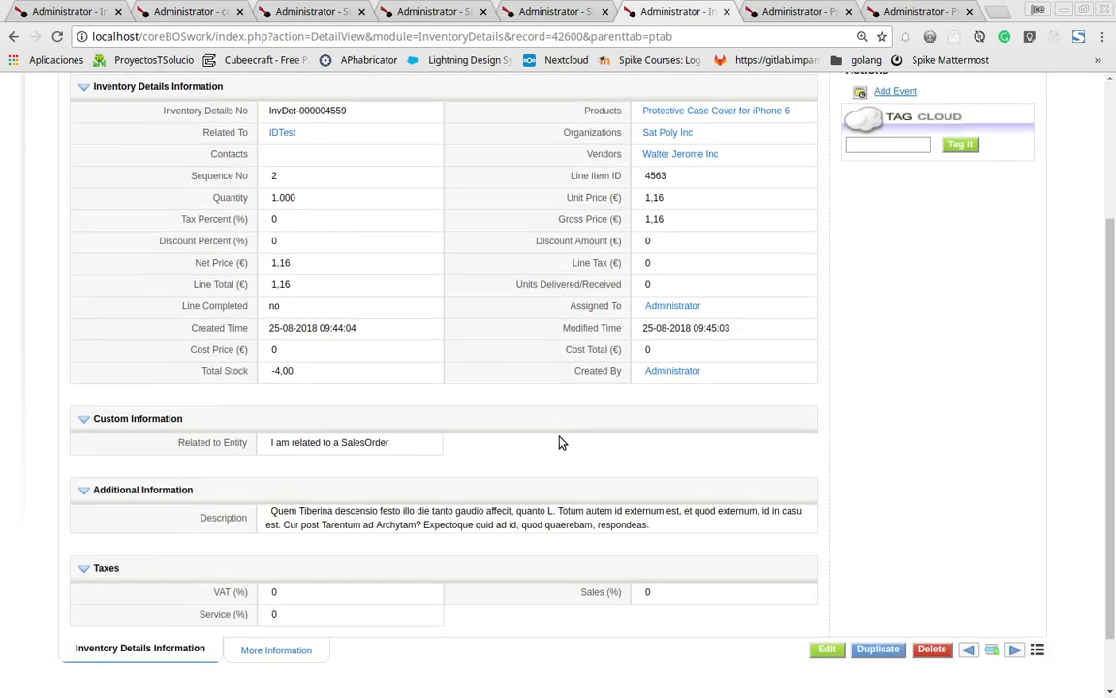
{"action": "scroll", "coordinate": [460, 416], "scroll_direction": "up", "scroll_amount": 3}
{"action": "mouse_move", "coordinate": [277, 175]}
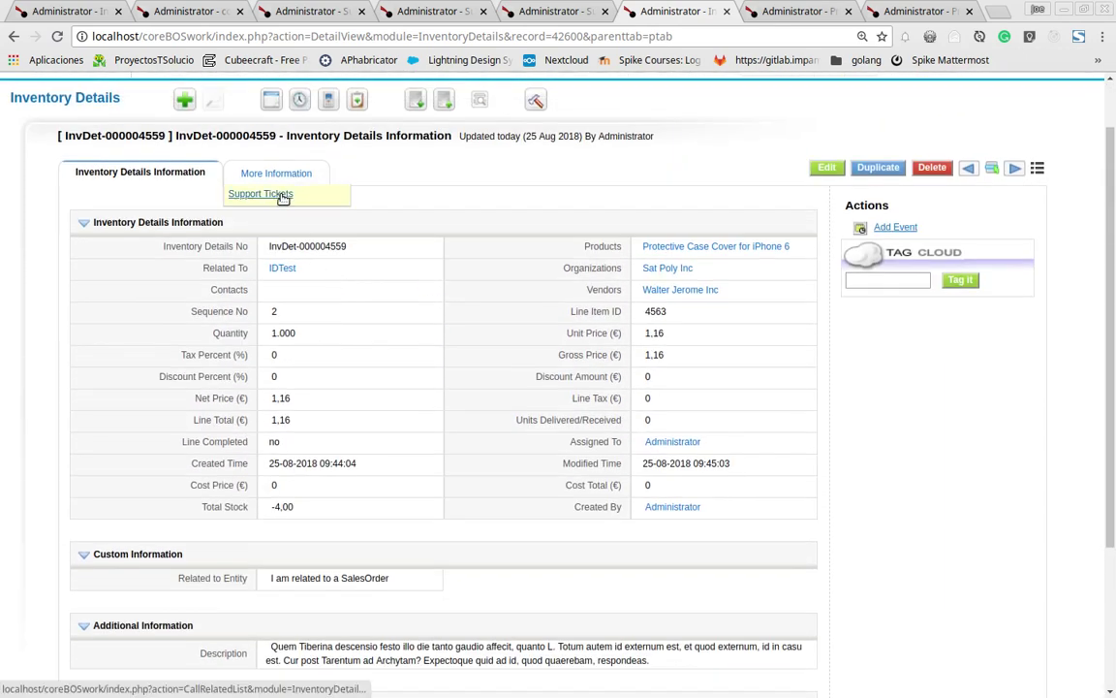
{"action": "left_click", "coordinate": [284, 198]}
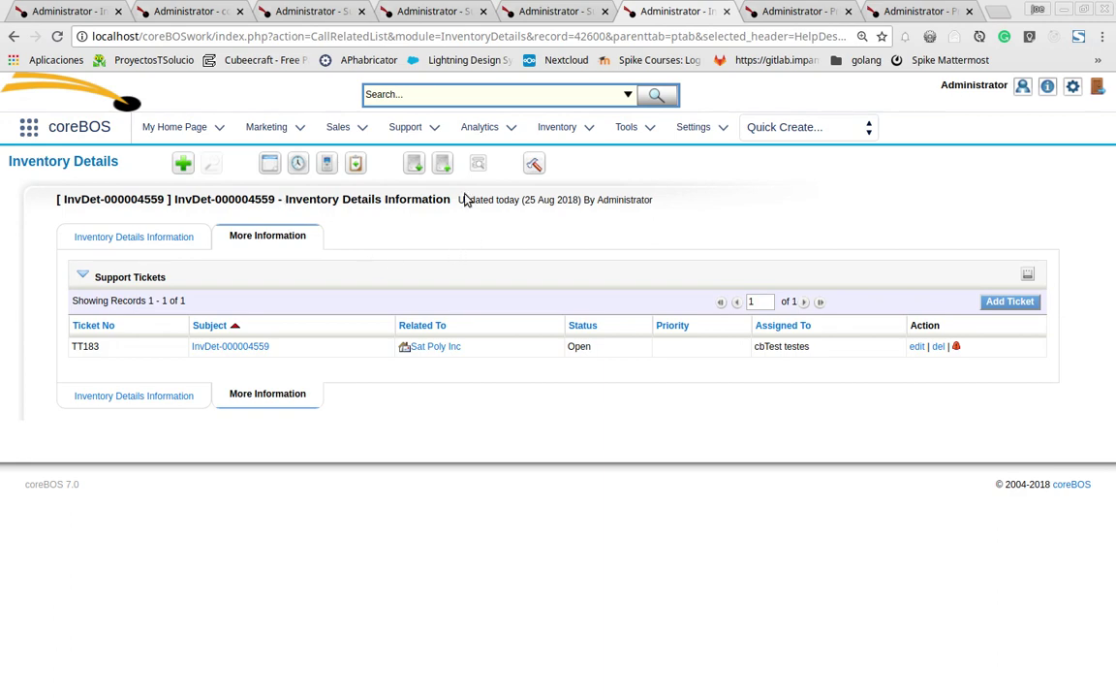
Step: Return to the Create Tickets workflow and review its trigger, conditions and task list
{"action": "left_click", "coordinate": [284, 10]}
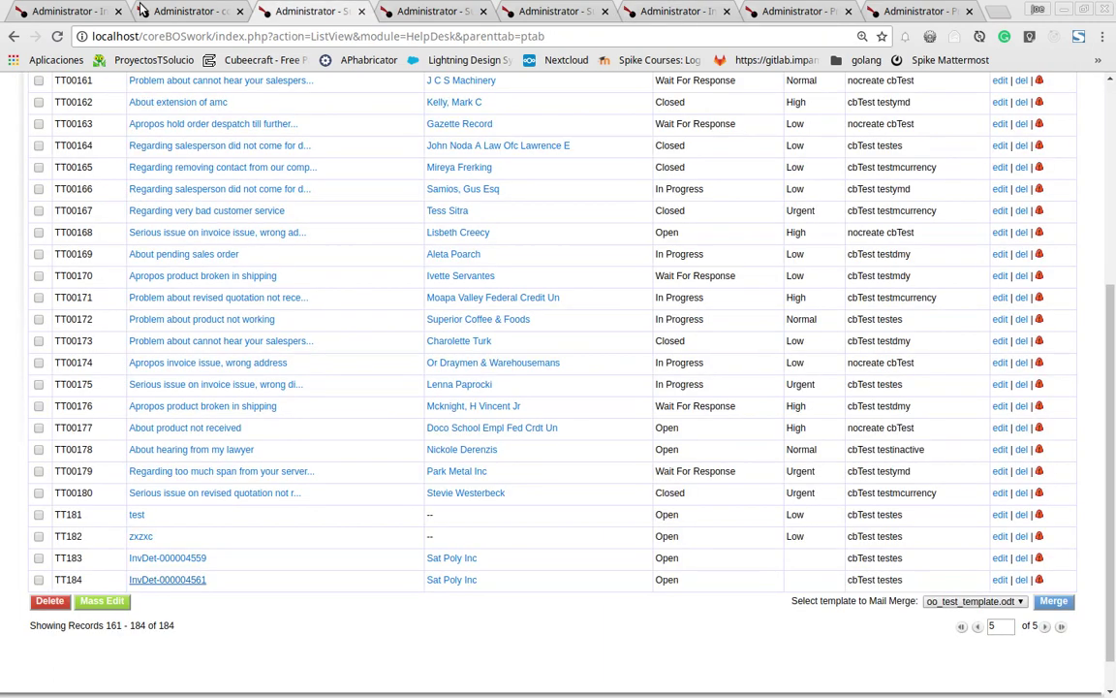
{"action": "left_click", "coordinate": [179, 13]}
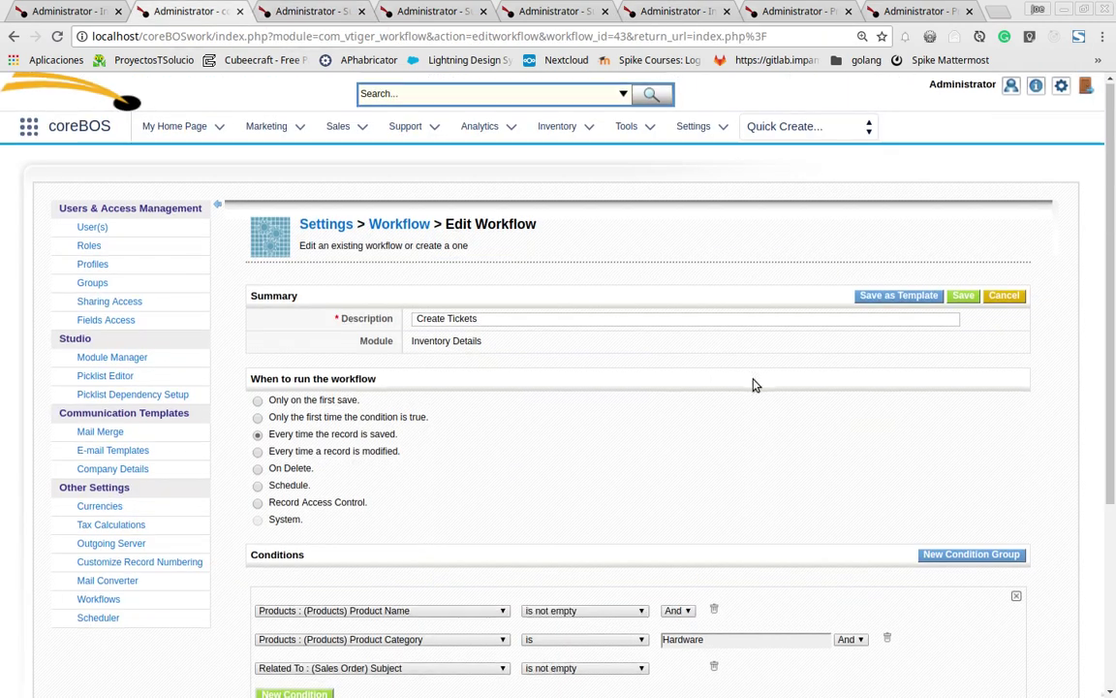
{"action": "scroll", "coordinate": [753, 385], "scroll_direction": "down", "scroll_amount": 3}
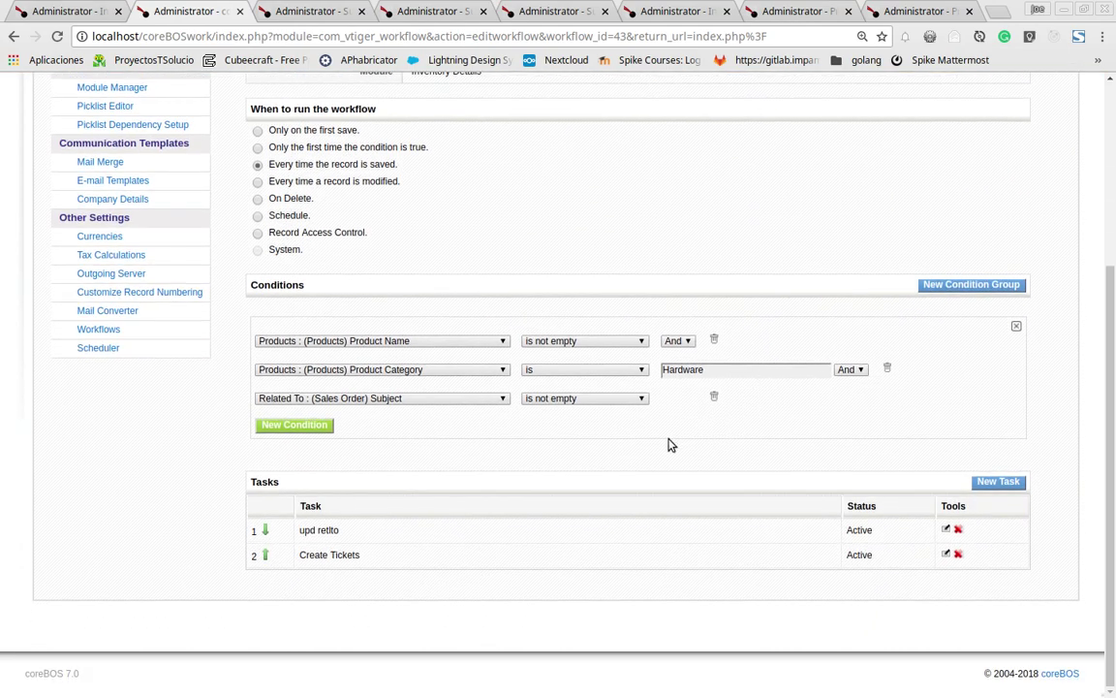